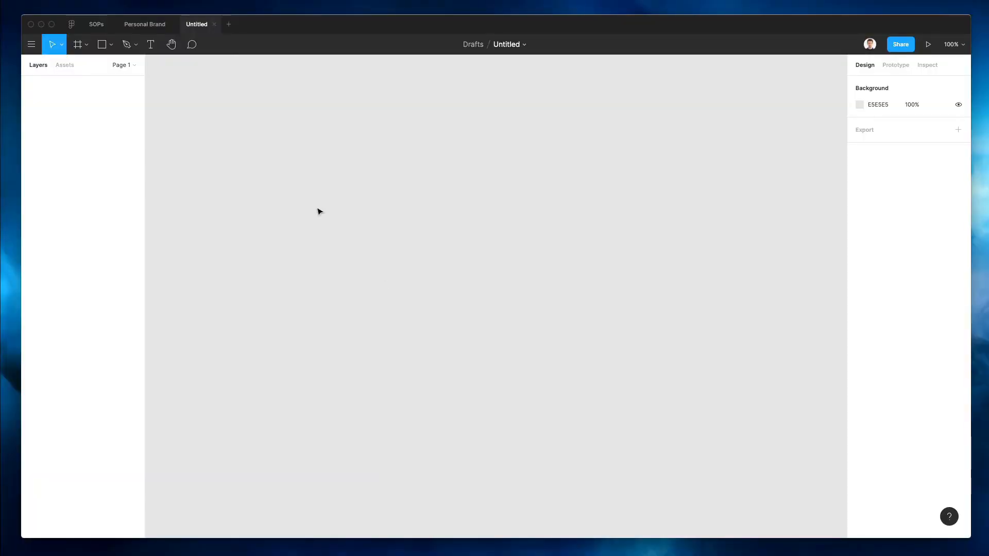
- Add a portrait frame to the empty canvas using the iPhone 11 Pro Max preset, 414 × 896
{"action": "left_click", "coordinate": [78, 44]}
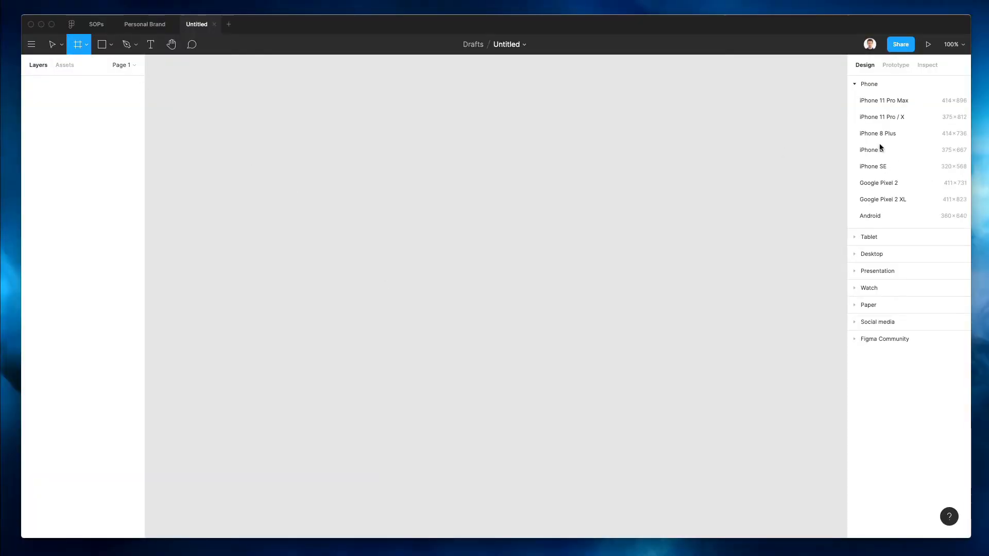
{"action": "left_click", "coordinate": [895, 102]}
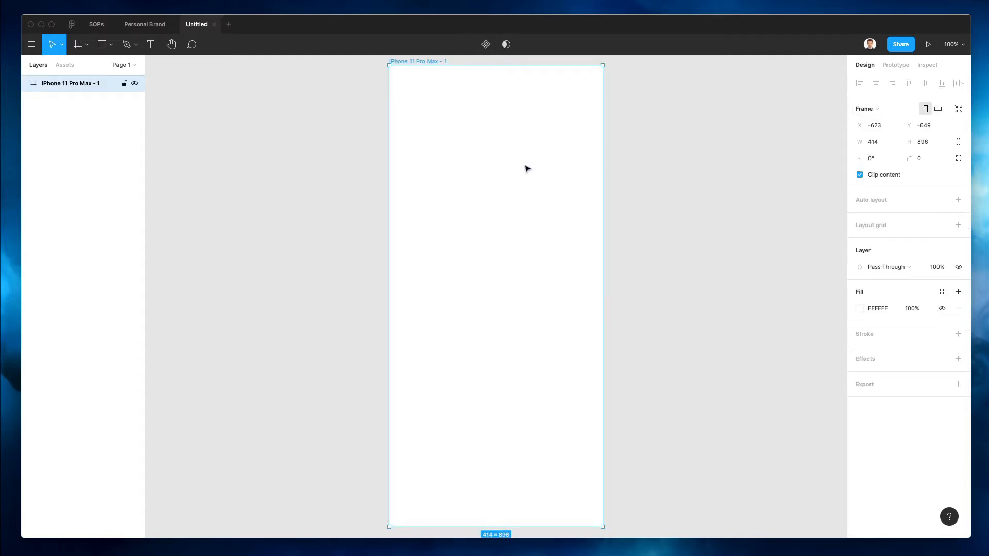
{"action": "scroll", "coordinate": [526, 168], "scroll_direction": "down", "scroll_amount": 3}
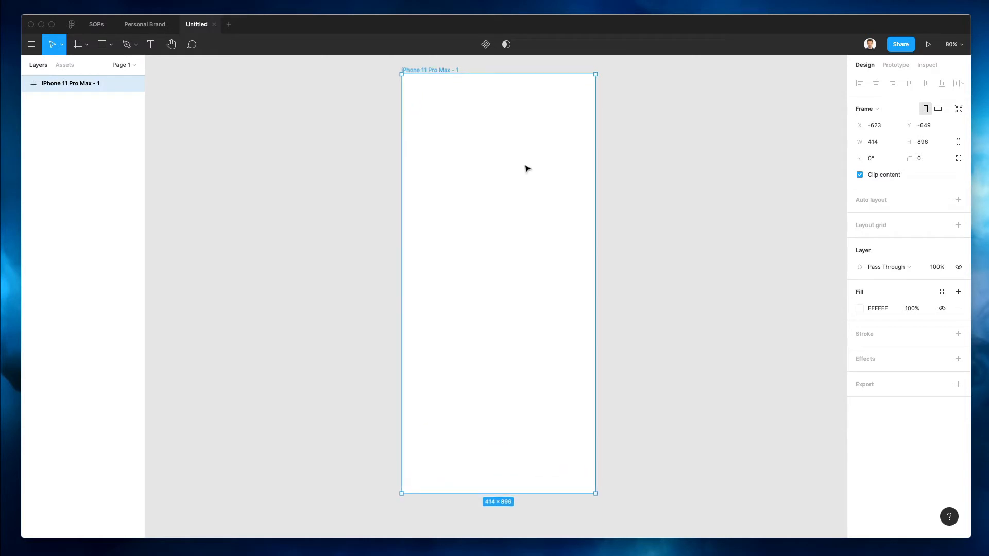
{"action": "scroll", "coordinate": [519, 171], "scroll_direction": "right", "scroll_amount": 1}
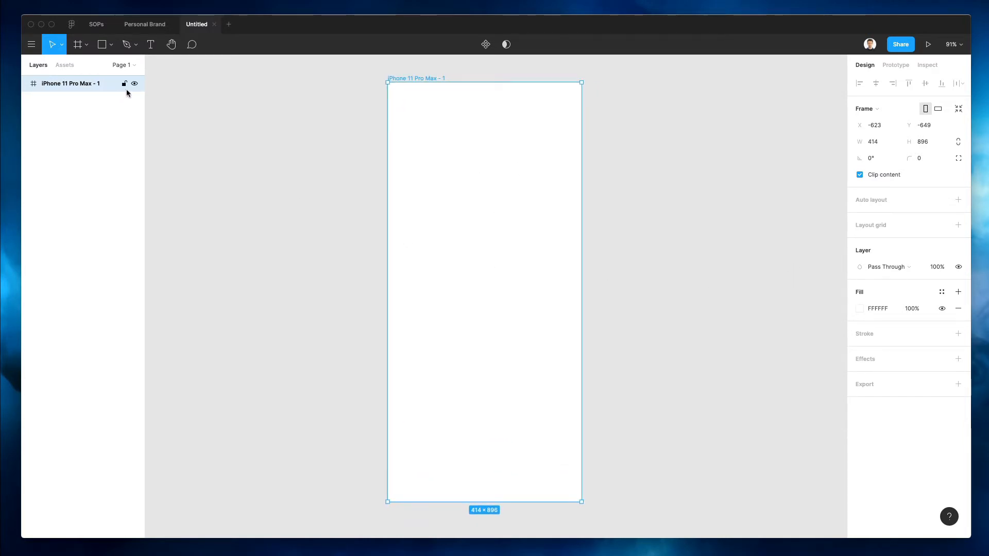
- Change the canvas background colour to dark blue 003F88
{"action": "left_click", "coordinate": [281, 163]}
{"action": "left_click", "coordinate": [859, 104]}
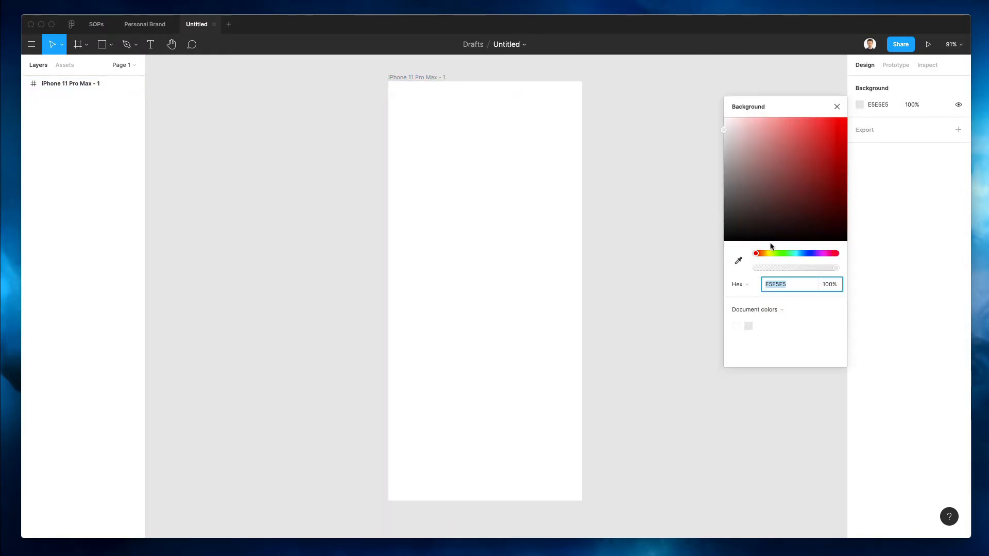
{"action": "left_click_drag", "start_coordinate": [797, 254], "coordinate": [802, 254]}
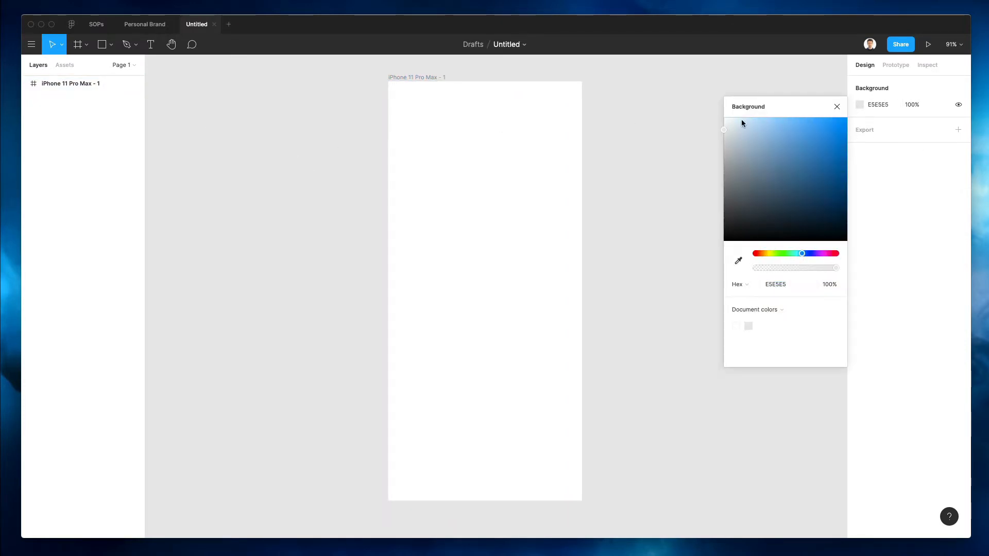
{"action": "left_click_drag", "start_coordinate": [742, 122], "coordinate": [935, 182]}
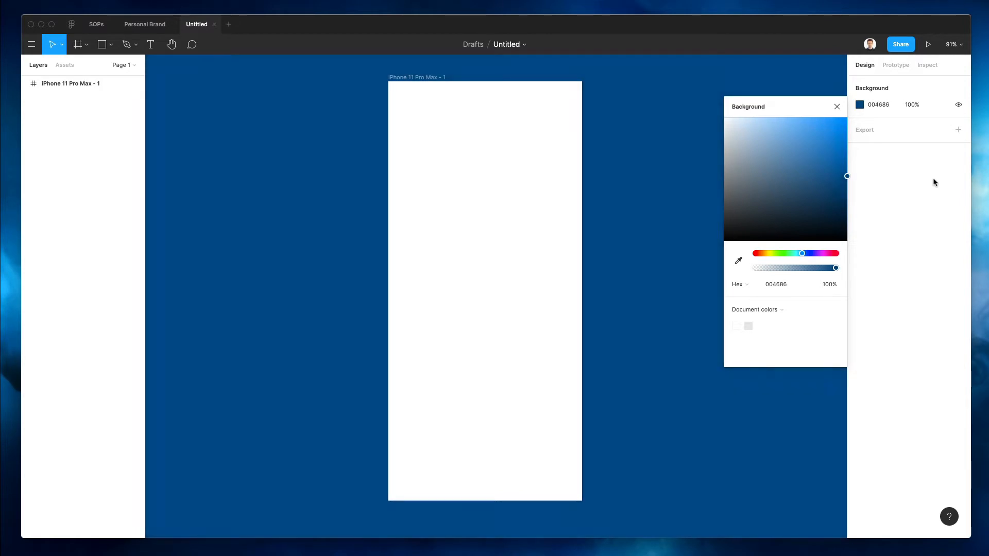
{"action": "left_click", "coordinate": [801, 254]}
{"action": "left_click_drag", "start_coordinate": [801, 253], "coordinate": [804, 253]}
{"action": "left_click", "coordinate": [573, 211]}
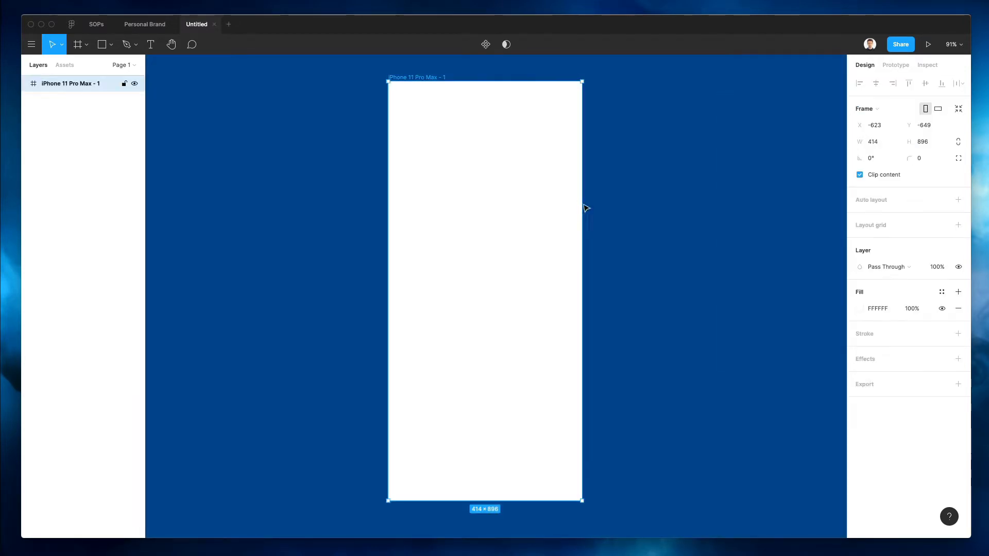
{"action": "left_click", "coordinate": [331, 131]}
- Rename the iPhone 11 Pro Max frame to "1"
{"action": "scroll", "coordinate": [346, 91], "scroll_direction": "up", "scroll_amount": 3}
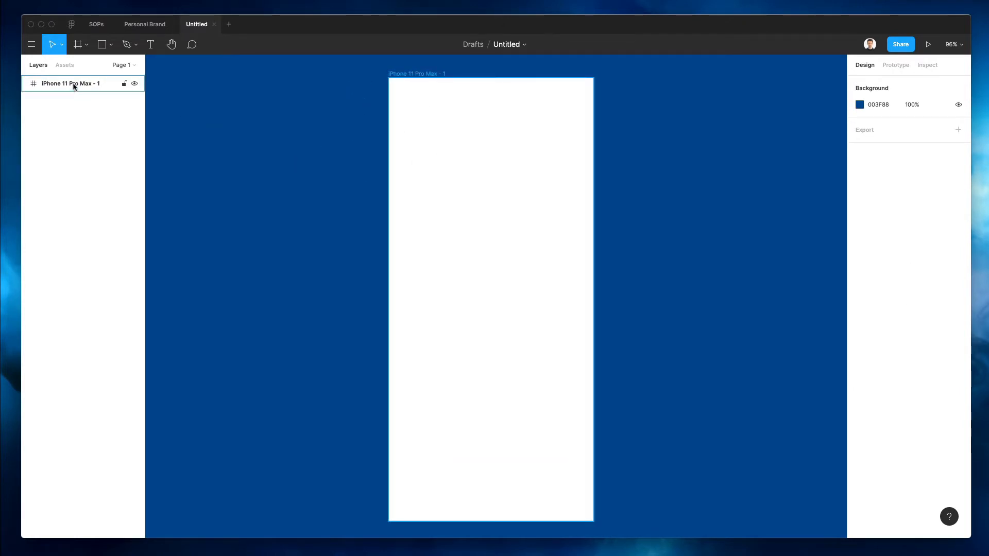
{"action": "left_click", "coordinate": [401, 76]}
{"action": "key", "text": "super+r"}
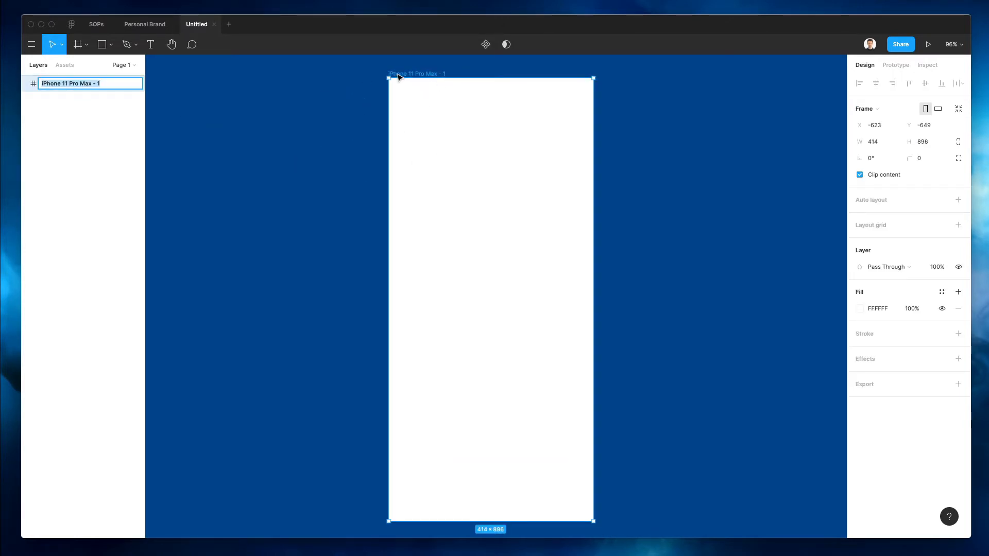
{"action": "type", "text": "1"}
{"action": "key", "text": "Return"}
{"action": "left_click", "coordinate": [249, 201]}
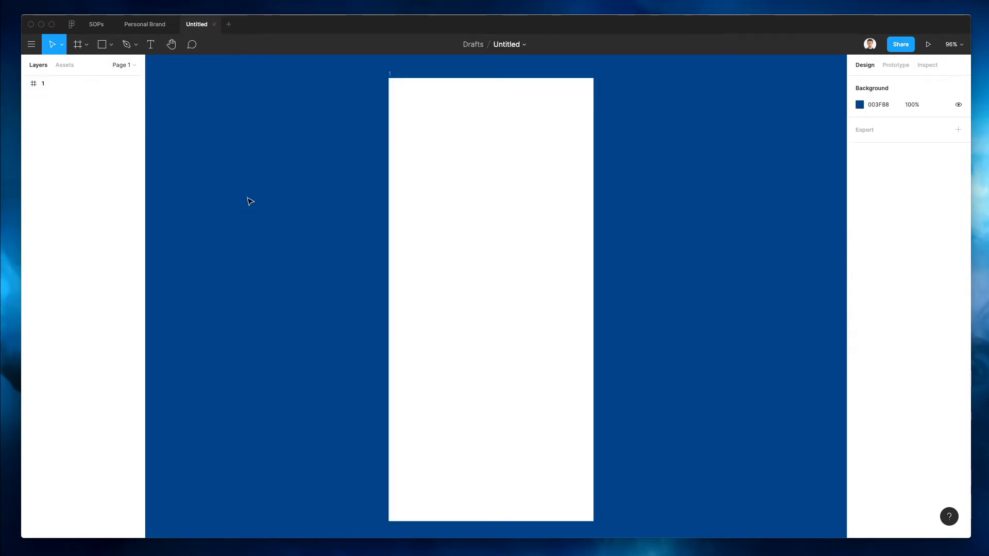
- Add the text "03 January, 2022" near the frame's upper-left corner
{"action": "scroll", "coordinate": [320, 193], "scroll_direction": "right", "scroll_amount": 2}
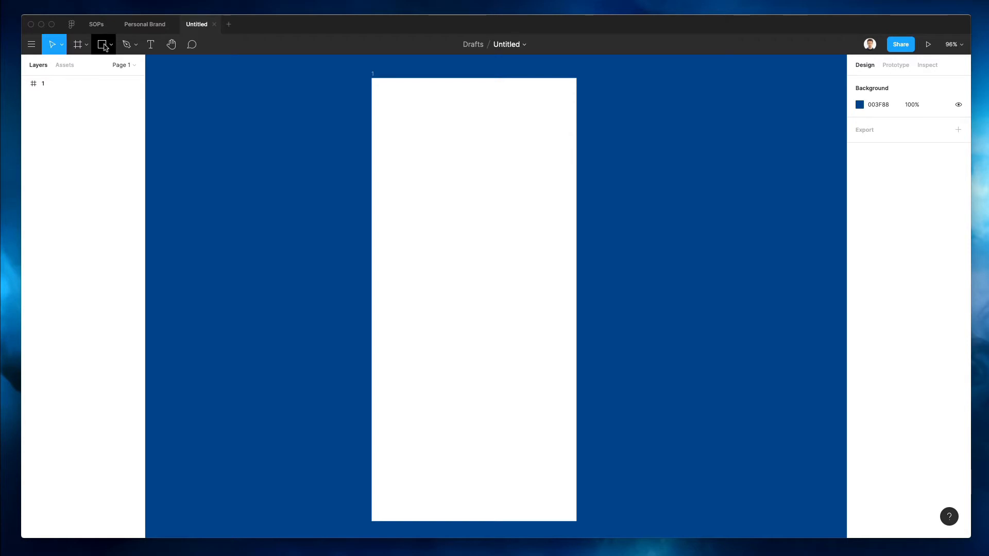
{"action": "left_click", "coordinate": [151, 44]}
{"action": "left_click", "coordinate": [396, 98]}
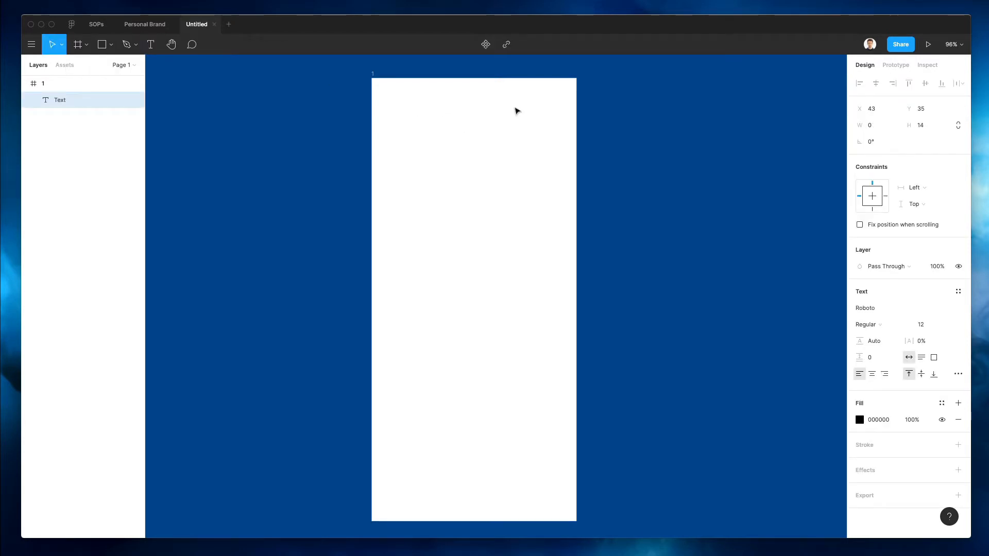
{"action": "type", "text": "03 January"}
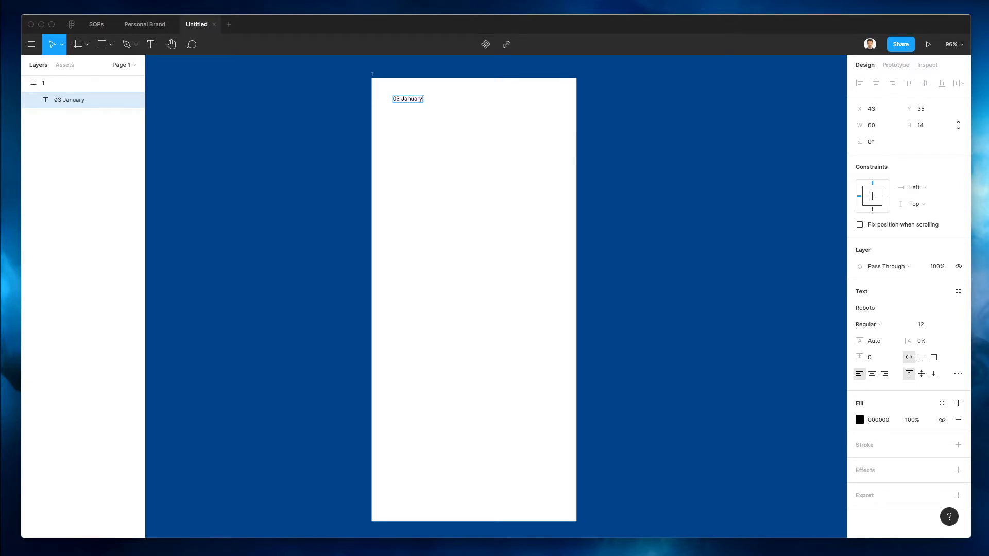
{"action": "type", "text": " 20"}
{"action": "key", "text": "Left"}
{"action": "key", "text": "Left"}
{"action": "key", "text": "Left"}
{"action": "key", "text": "Left"}
{"action": "key", "text": "Left"}
{"action": "type", "text": ","}
{"action": "key", "text": "Escape"}
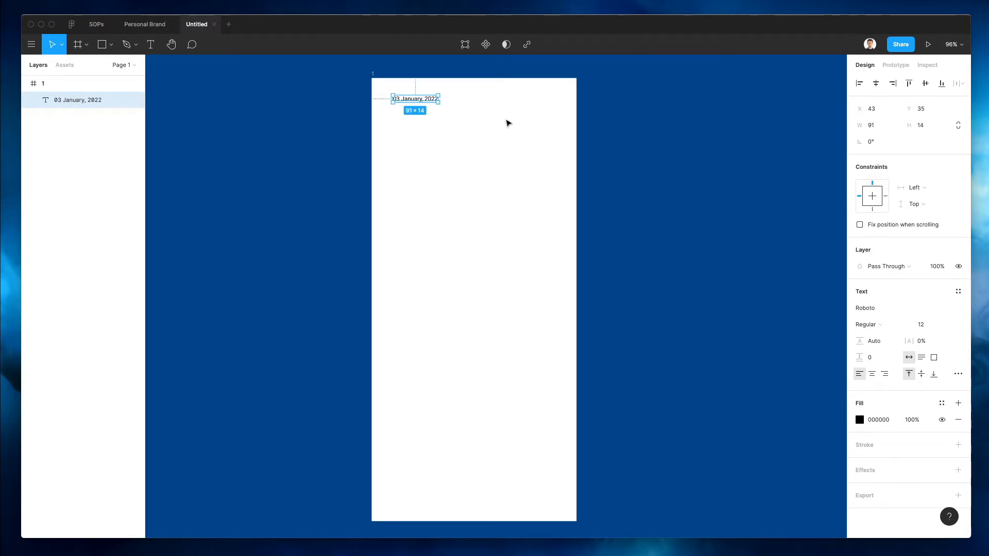
- Set the date text's weight to Bold and its font to Lato
{"action": "left_click", "coordinate": [897, 330]}
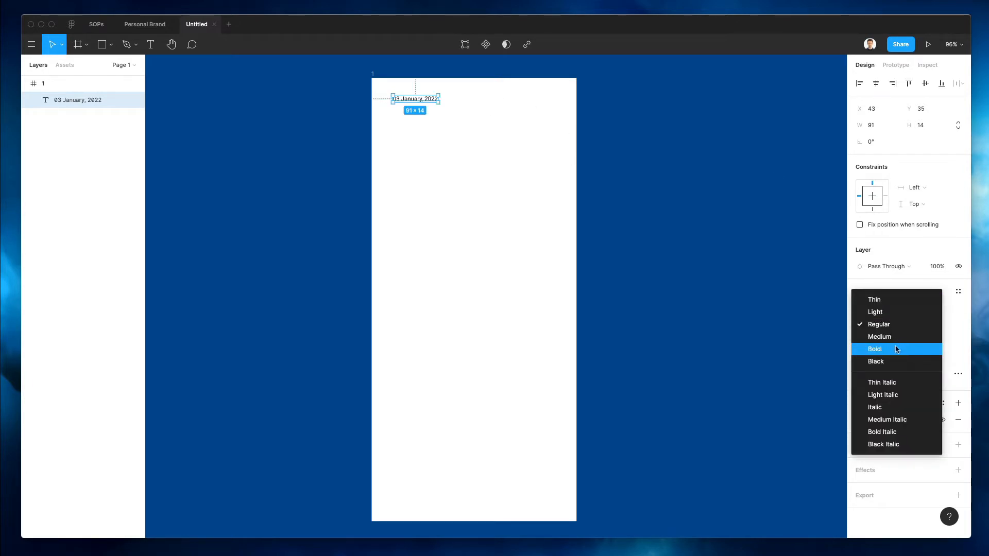
{"action": "left_click", "coordinate": [899, 349]}
{"action": "left_click", "coordinate": [870, 305]}
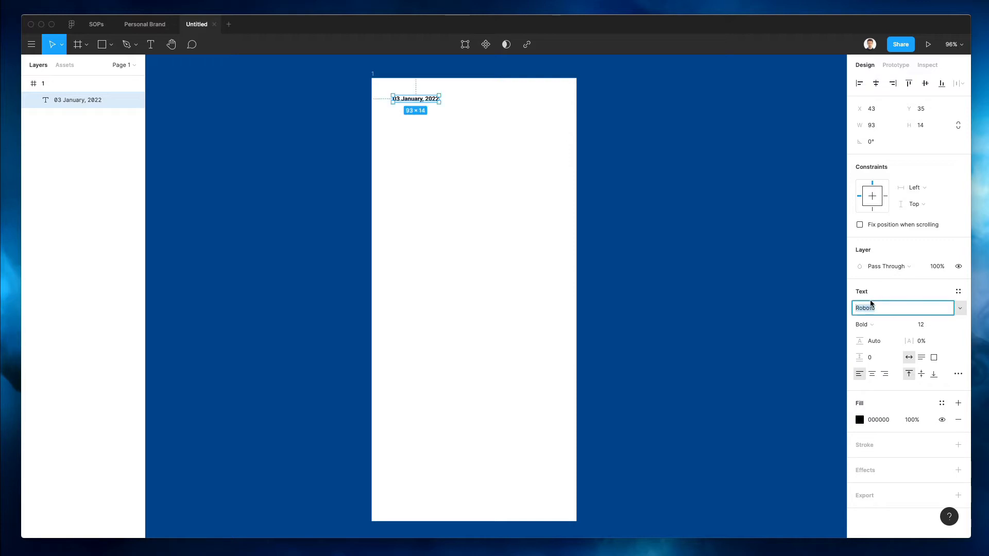
{"action": "type", "text": "Lato"}
{"action": "key", "text": "Return"}
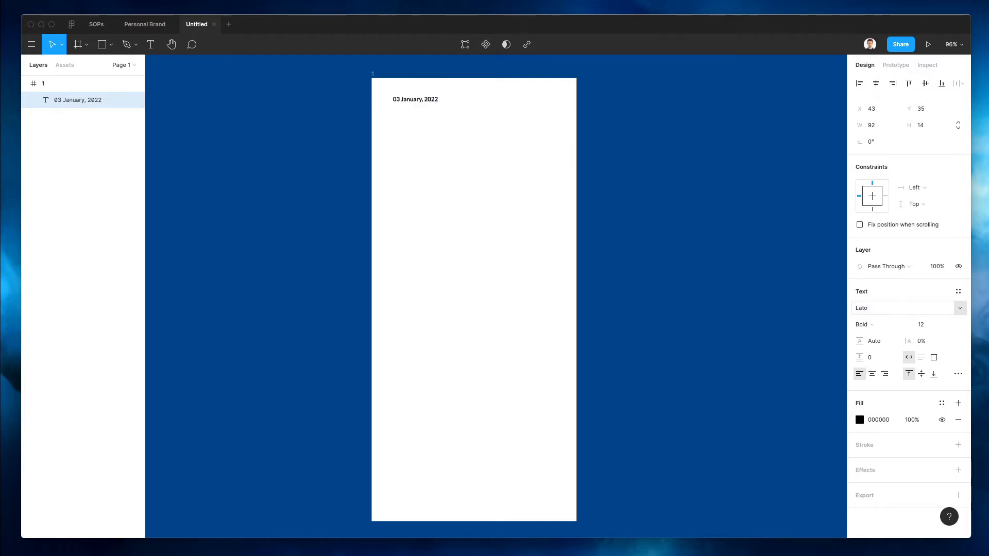
- Scale the date text up to about 114 × 17, nudge it slightly, and set its font size to 15
{"action": "scroll", "coordinate": [442, 116], "scroll_direction": "down", "scroll_amount": 2}
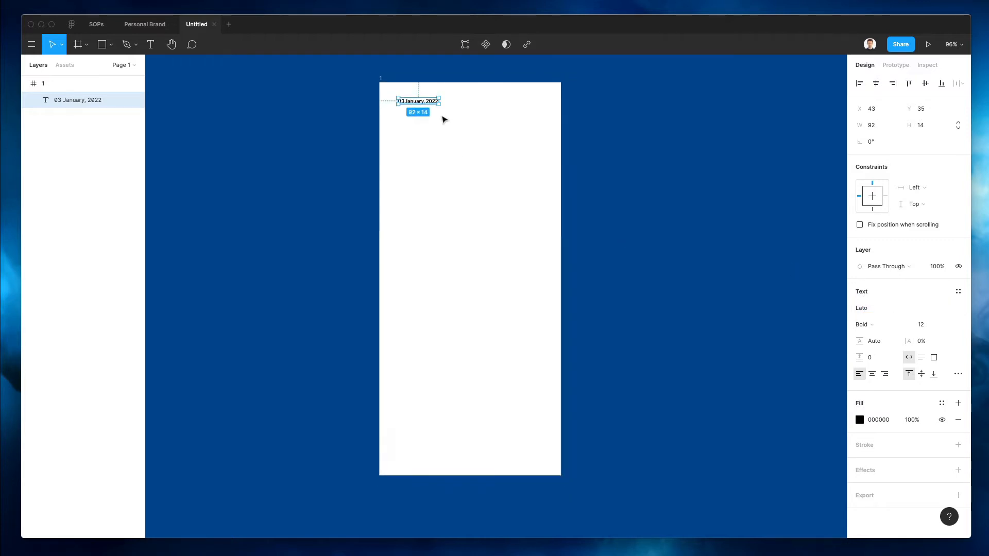
{"action": "scroll", "coordinate": [444, 117], "scroll_direction": "down", "scroll_amount": 2}
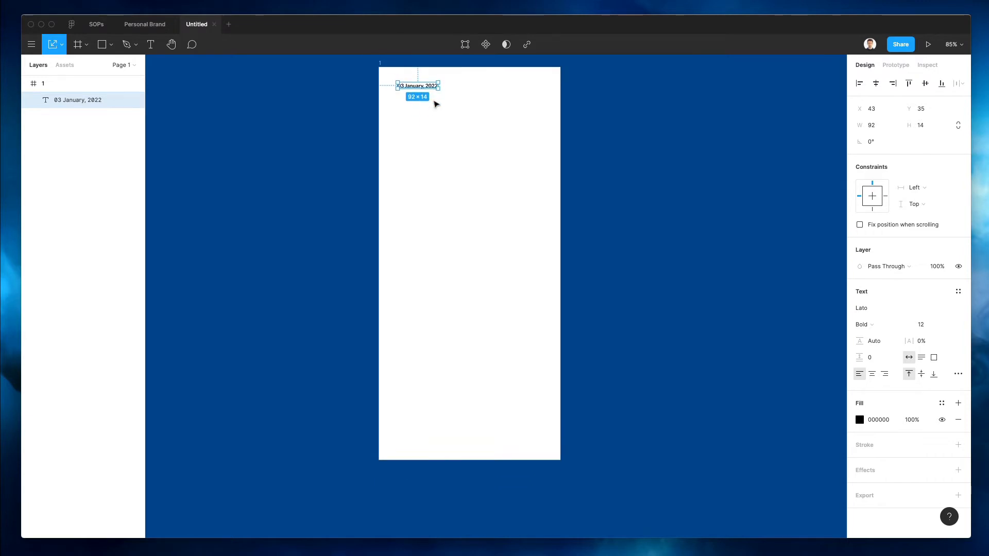
{"action": "scroll", "coordinate": [435, 103], "scroll_direction": "up", "scroll_amount": 3}
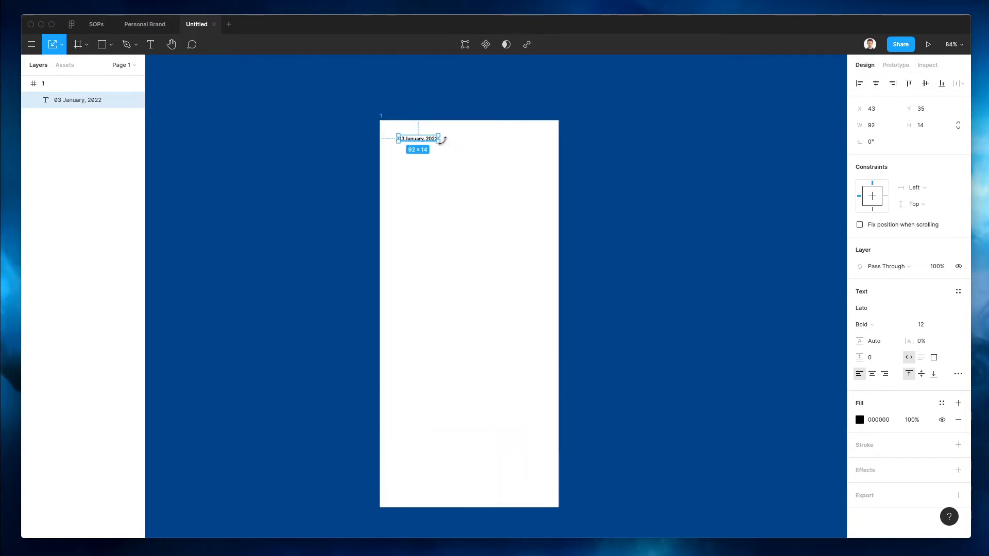
{"action": "left_click_drag", "start_coordinate": [441, 141], "coordinate": [419, 144]}
{"action": "left_click", "coordinate": [490, 143]}
{"action": "key", "text": "Up"}
{"action": "key", "text": "Left"}
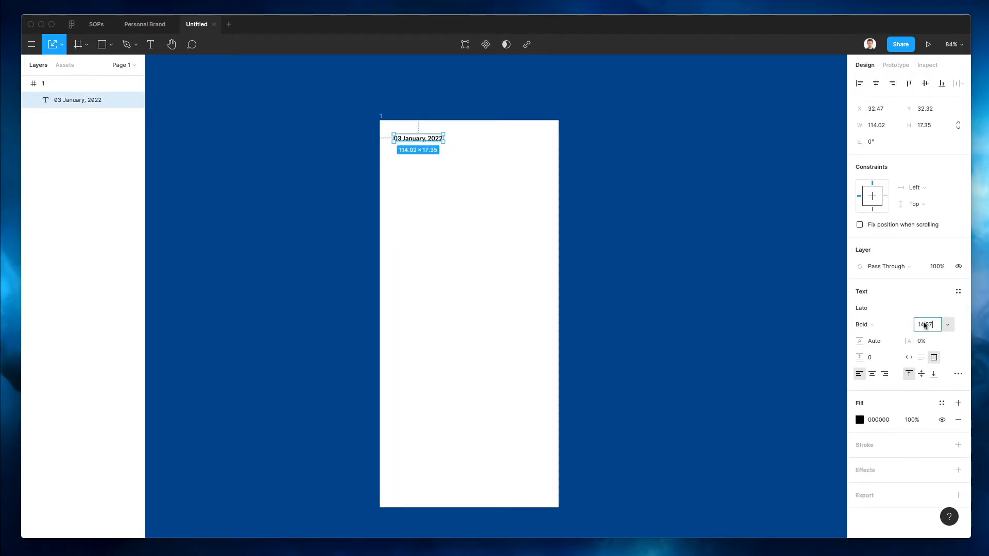
{"action": "left_click", "coordinate": [924, 324]}
{"action": "type", "text": "15"}
{"action": "key", "text": "Return"}
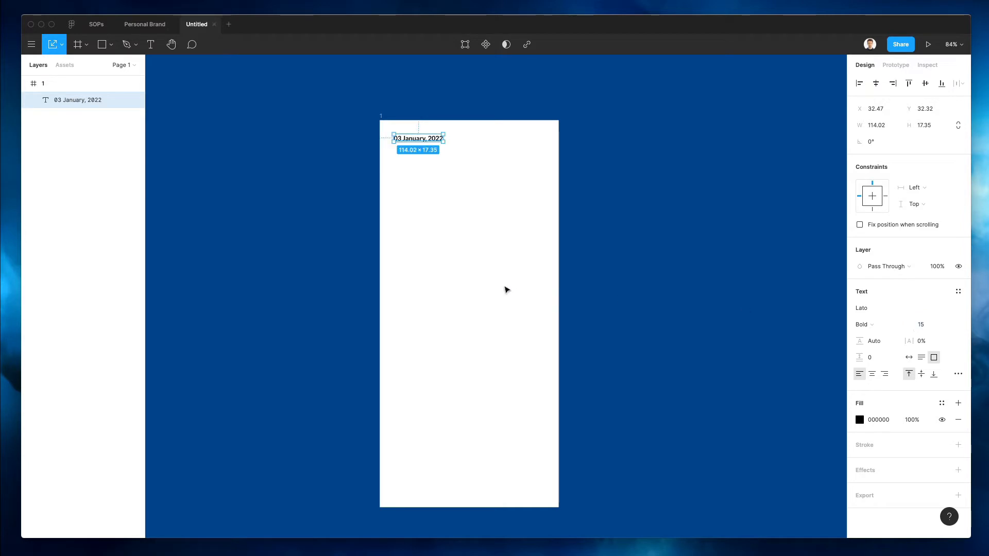
{"action": "left_click", "coordinate": [539, 281]}
- Draw a rectangle about 143 × 32 around the date text and send it behind the text
{"action": "scroll", "coordinate": [429, 101], "scroll_direction": "down", "scroll_amount": 2}
{"action": "scroll", "coordinate": [432, 106], "scroll_direction": "up", "scroll_amount": 5}
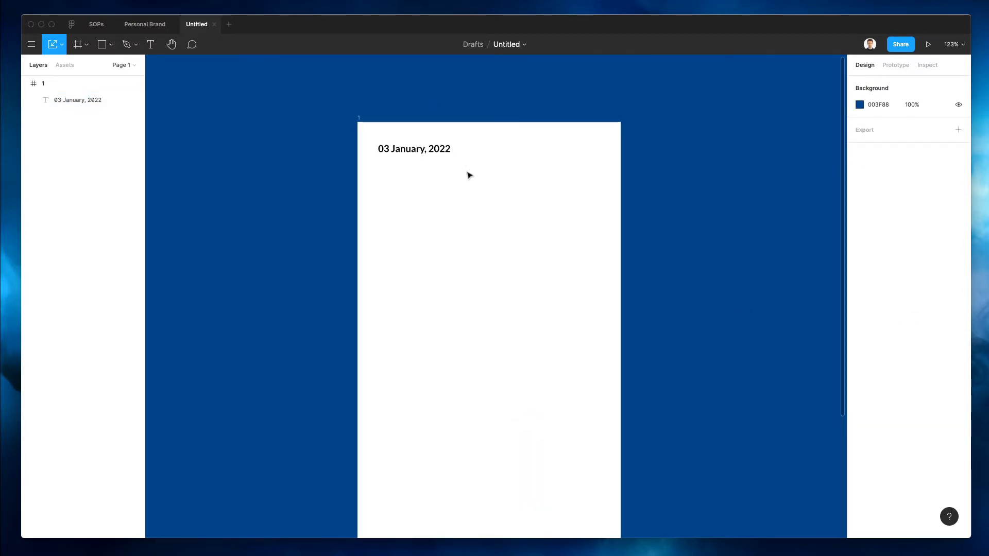
{"action": "key", "text": "r"}
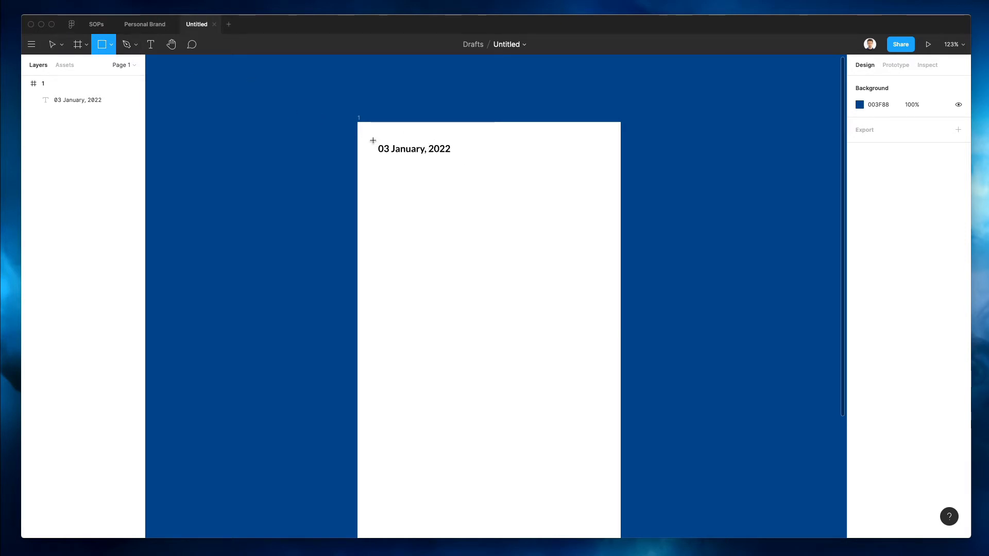
{"action": "left_click_drag", "start_coordinate": [373, 140], "coordinate": [462, 160]}
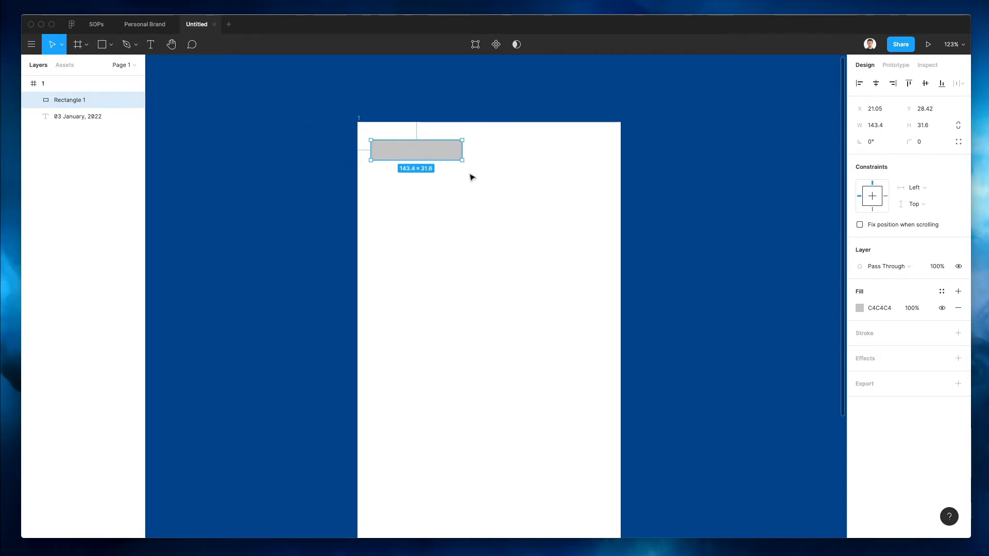
{"action": "key", "text": "super+bracketleft"}
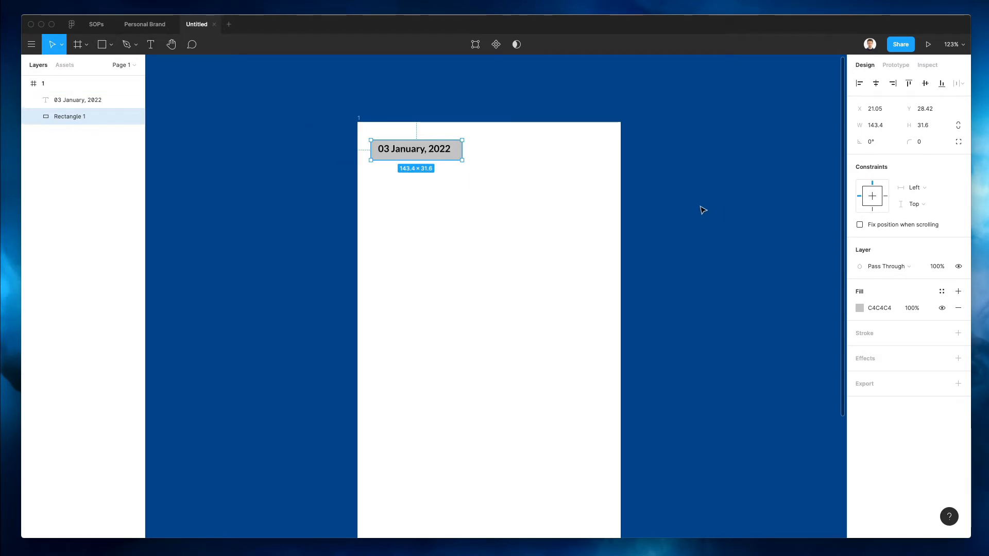
- Fill the rectangle behind the date with light blue C3EDFB and set its corner radius to 54
{"action": "left_click", "coordinate": [859, 308]}
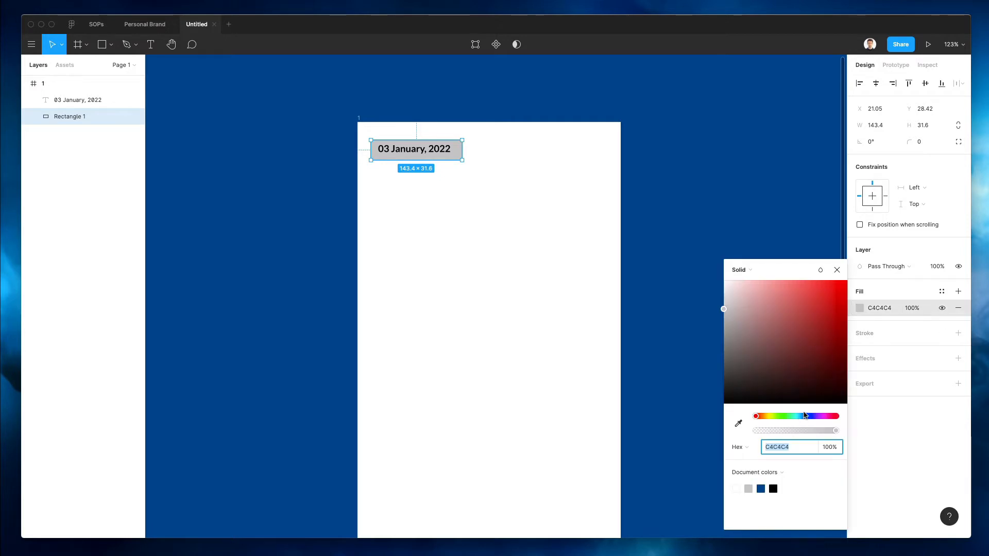
{"action": "left_click_drag", "start_coordinate": [805, 416], "coordinate": [801, 416]}
{"action": "left_click_drag", "start_coordinate": [837, 288], "coordinate": [806, 267]}
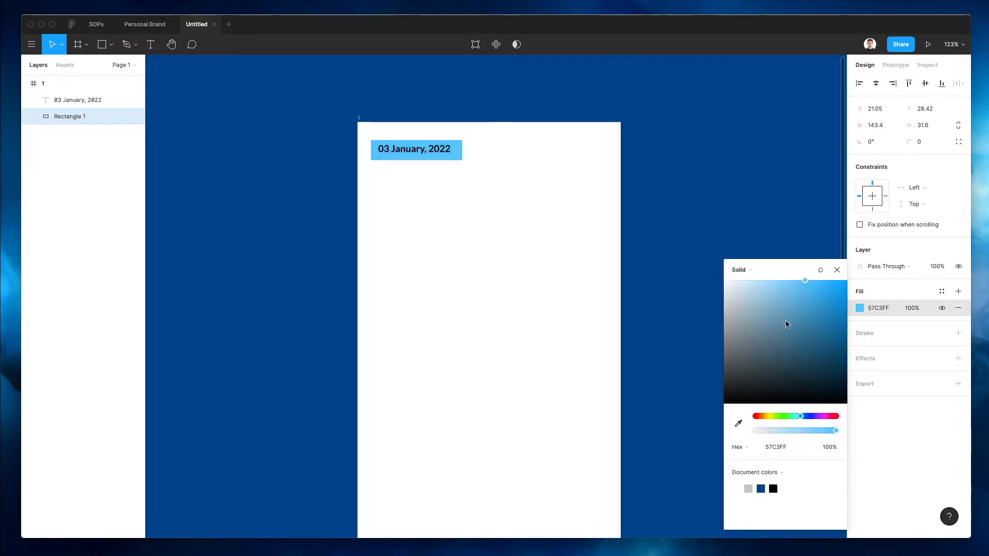
{"action": "left_click_drag", "start_coordinate": [787, 324], "coordinate": [781, 256]}
{"action": "left_click_drag", "start_coordinate": [809, 420], "coordinate": [800, 416]}
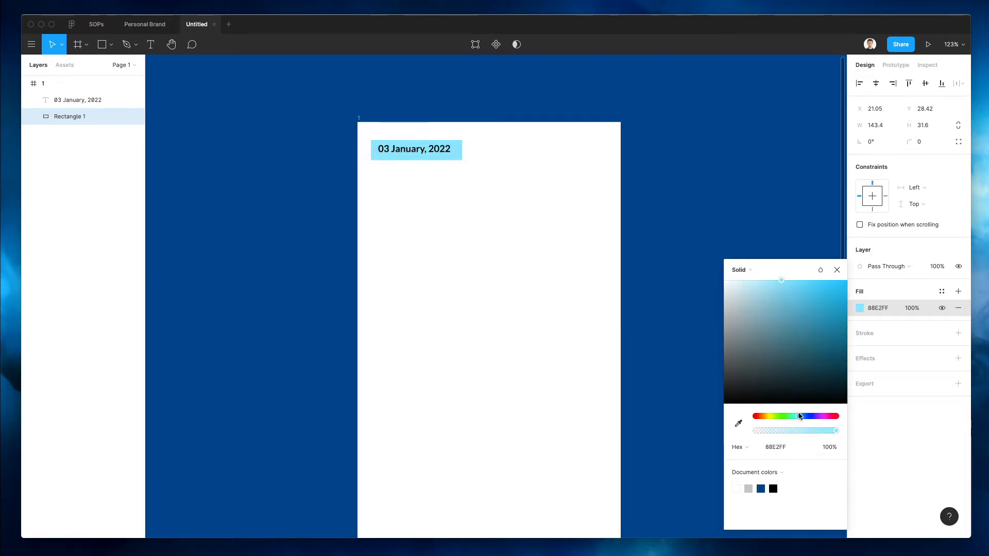
{"action": "mouse_move", "coordinate": [753, 293]}
{"action": "left_mouse_down"}
{"action": "mouse_move", "coordinate": [737, 284]}
{"action": "mouse_move", "coordinate": [751, 282]}
{"action": "left_mouse_up"}
{"action": "mouse_move", "coordinate": [913, 143]}
{"action": "left_mouse_down"}
{"action": "mouse_move", "coordinate": [125, 139]}
{"action": "mouse_move", "coordinate": [431, 155]}
{"action": "mouse_move", "coordinate": [925, 141]}
{"action": "left_mouse_up"}
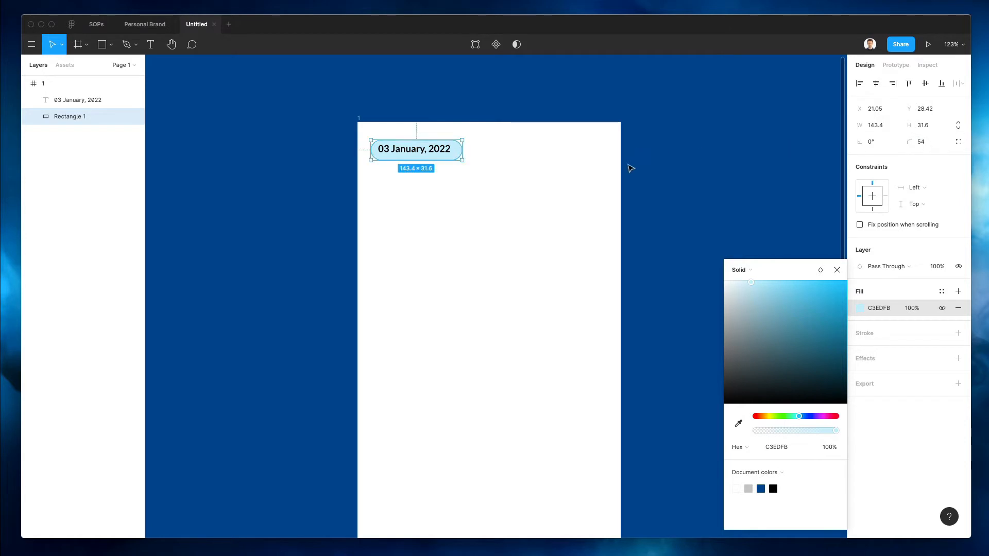
{"action": "left_click", "coordinate": [514, 172]}
- Nudge the date text 3 px right and 2 px down to centre it in the pill, and shift both slightly up
{"action": "left_click", "coordinate": [418, 150]}
{"action": "key", "text": "Right"}
{"action": "key", "text": "Right"}
{"action": "key", "text": "Right"}
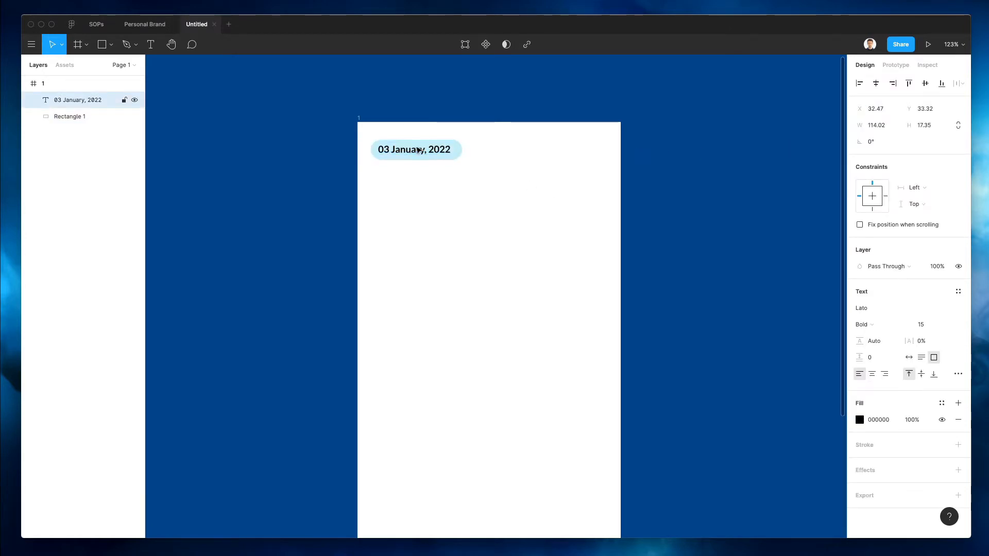
{"action": "key", "text": "Down"}
{"action": "key", "text": "Down"}
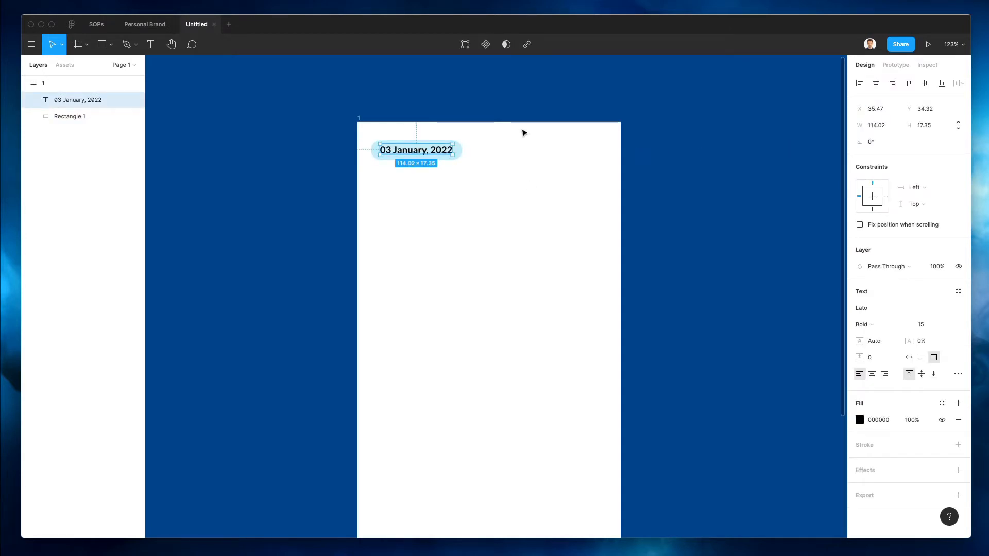
{"action": "left_click_drag", "start_coordinate": [520, 140], "coordinate": [418, 168]}
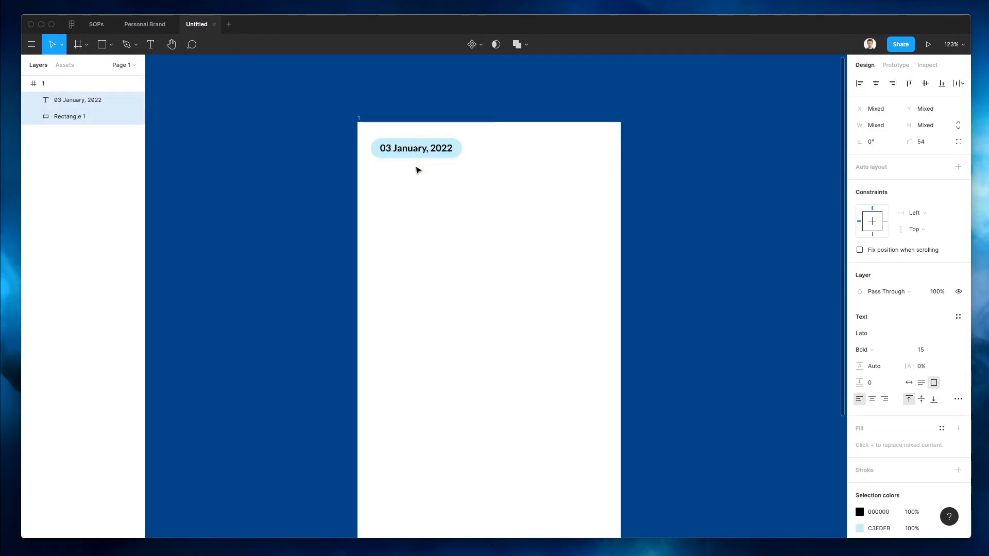
- Change the canvas background colour to light grey ECECEC
{"action": "left_click", "coordinate": [761, 188]}
{"action": "left_click", "coordinate": [859, 107]}
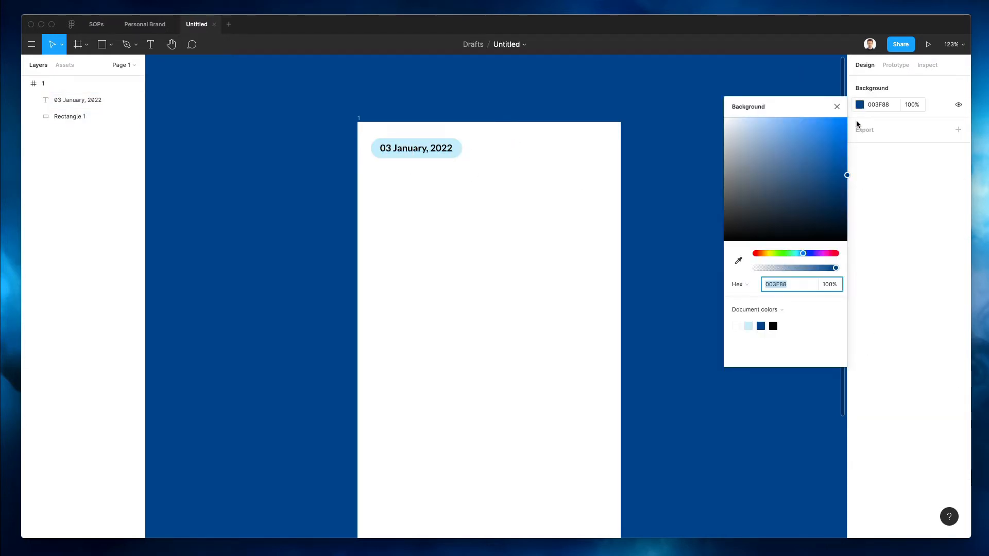
{"action": "mouse_move", "coordinate": [731, 135]}
{"action": "left_mouse_down"}
{"action": "mouse_move", "coordinate": [722, 126]}
{"action": "mouse_move", "coordinate": [718, 134]}
{"action": "left_mouse_up"}
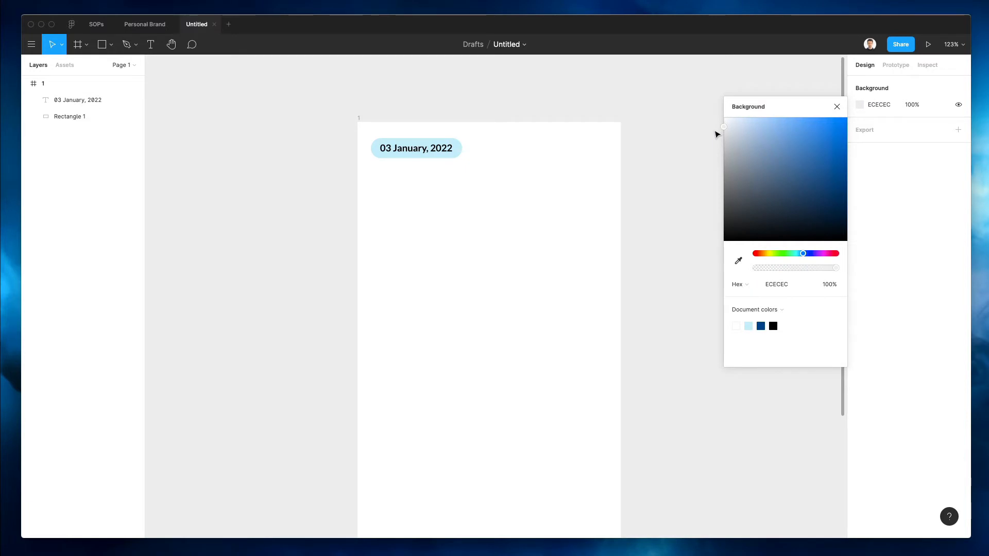
{"action": "left_click", "coordinate": [837, 107]}
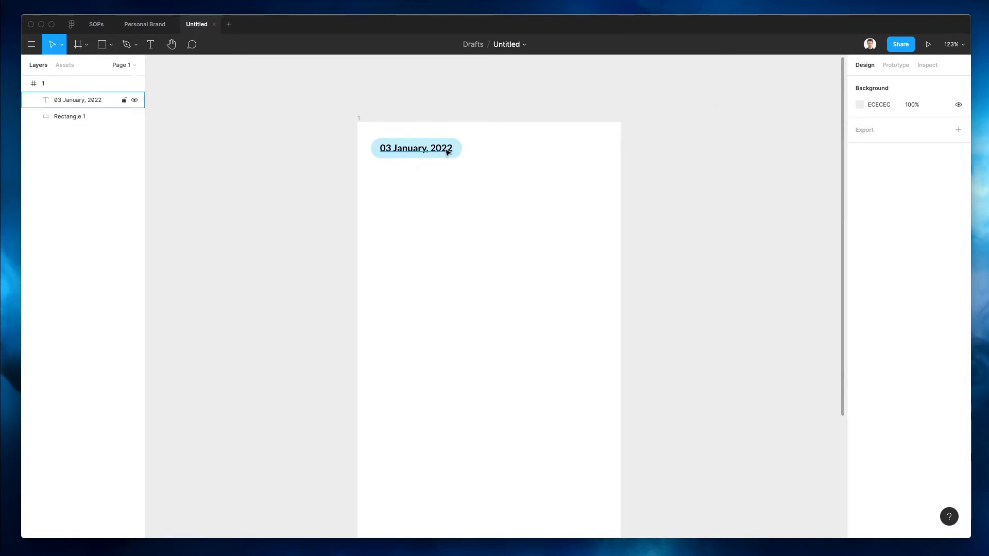
- Shift the date text and its pill together slightly to the right, placing the pill at X 25.05
{"action": "scroll", "coordinate": [436, 180], "scroll_direction": "down", "scroll_amount": 2}
{"action": "scroll", "coordinate": [441, 181], "scroll_direction": "down", "scroll_amount": 5, "text": "ctrl"}
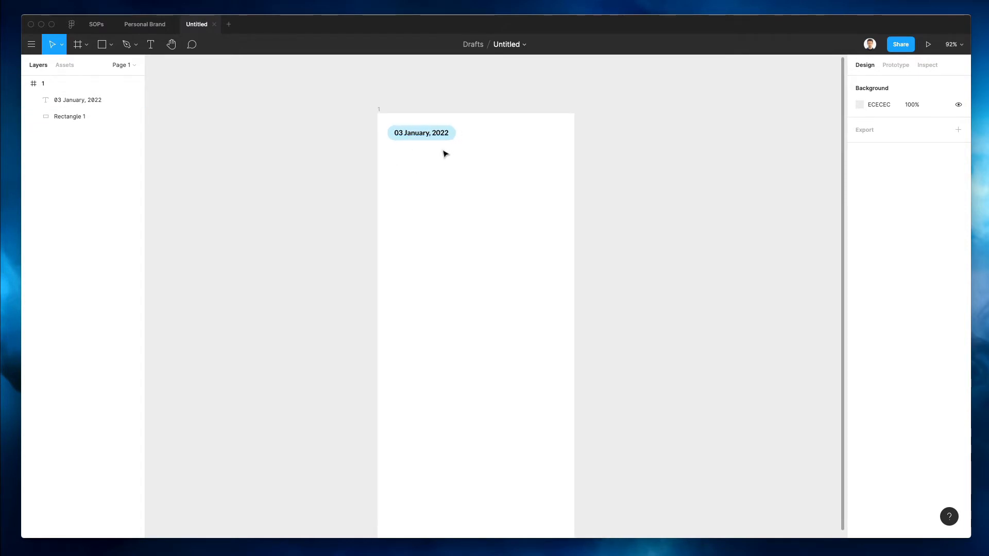
{"action": "left_click", "coordinate": [435, 137]}
{"action": "left_click", "coordinate": [428, 137], "text": "shift"}
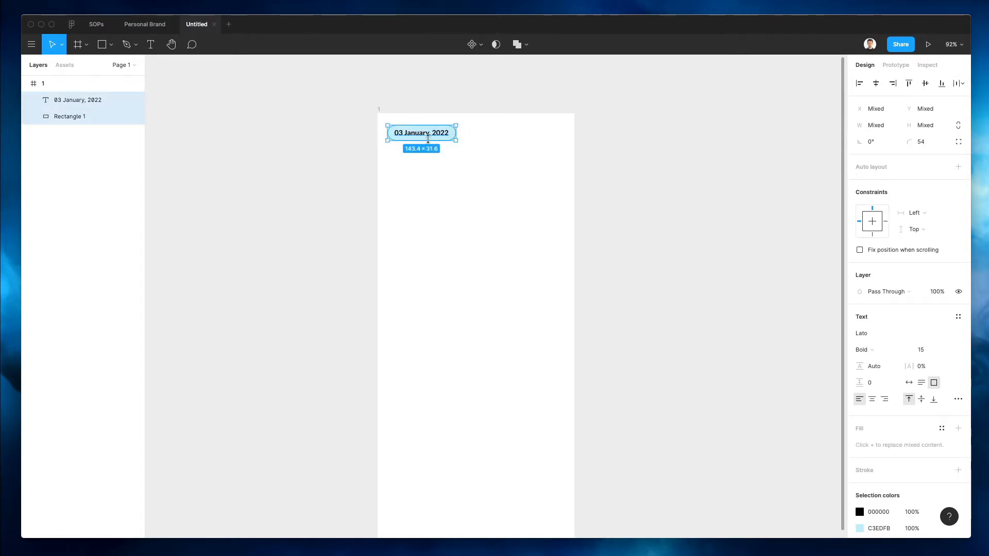
{"action": "left_click", "coordinate": [480, 146]}
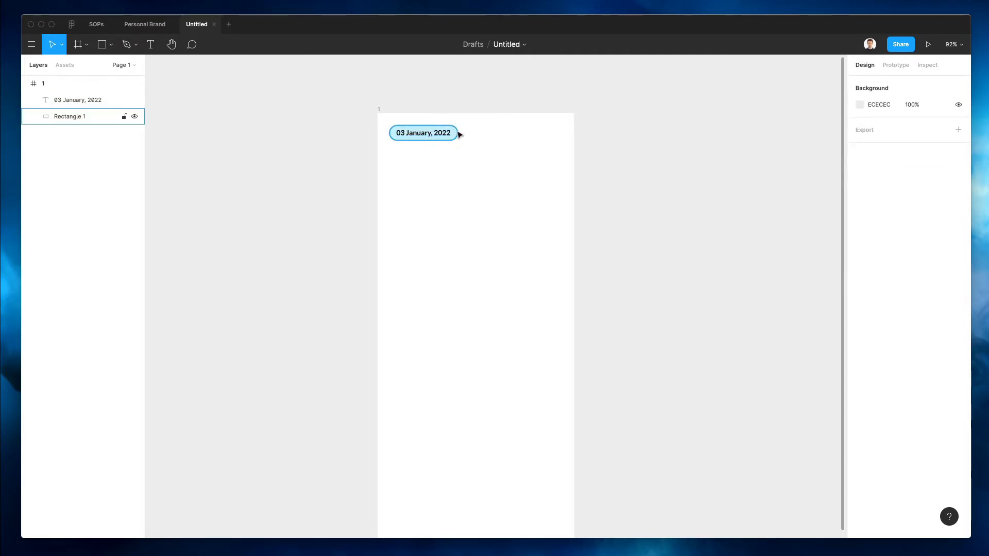
- Set the corner radius of the rectangle behind the date to 9 and dismiss the software update notice
{"action": "left_click", "coordinate": [455, 134]}
{"action": "left_click_drag", "start_coordinate": [908, 145], "coordinate": [751, 151]}
{"action": "left_click_drag", "start_coordinate": [656, 153], "coordinate": [451, 147]}
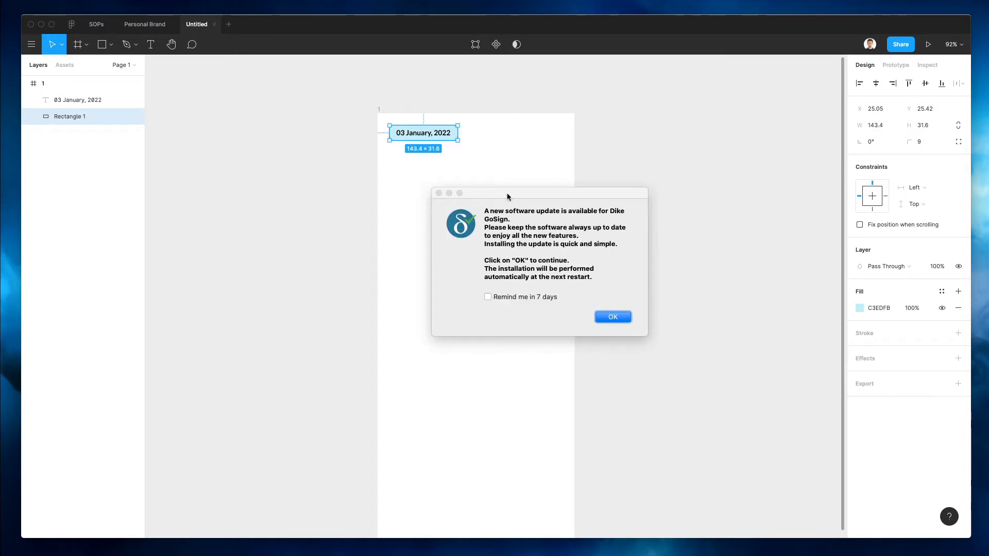
{"action": "left_click", "coordinate": [439, 193]}
{"action": "left_click", "coordinate": [590, 165]}
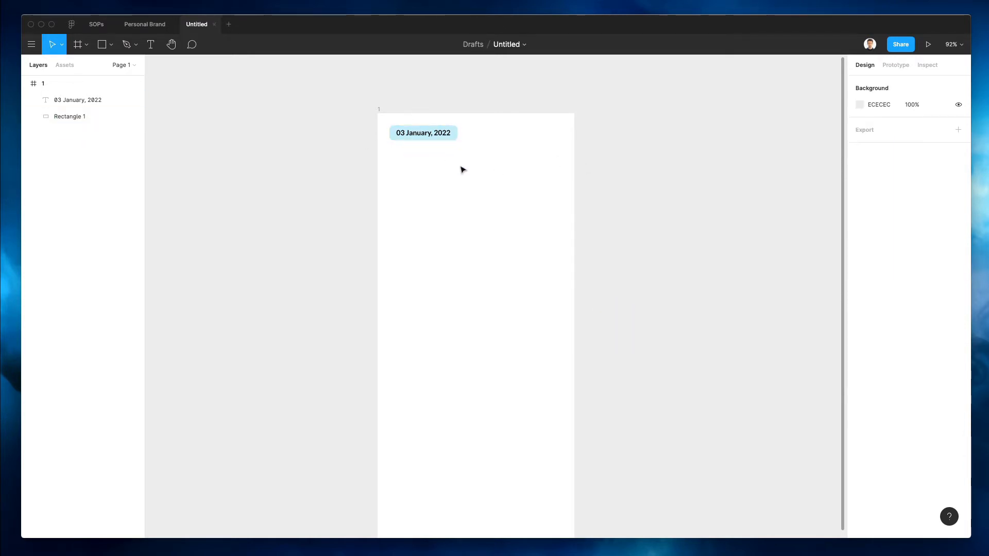
- Duplicate the date text below the pill, change the copy to "Mo", and set its box to auto width
{"action": "left_click_drag", "start_coordinate": [418, 135], "coordinate": [415, 171]}
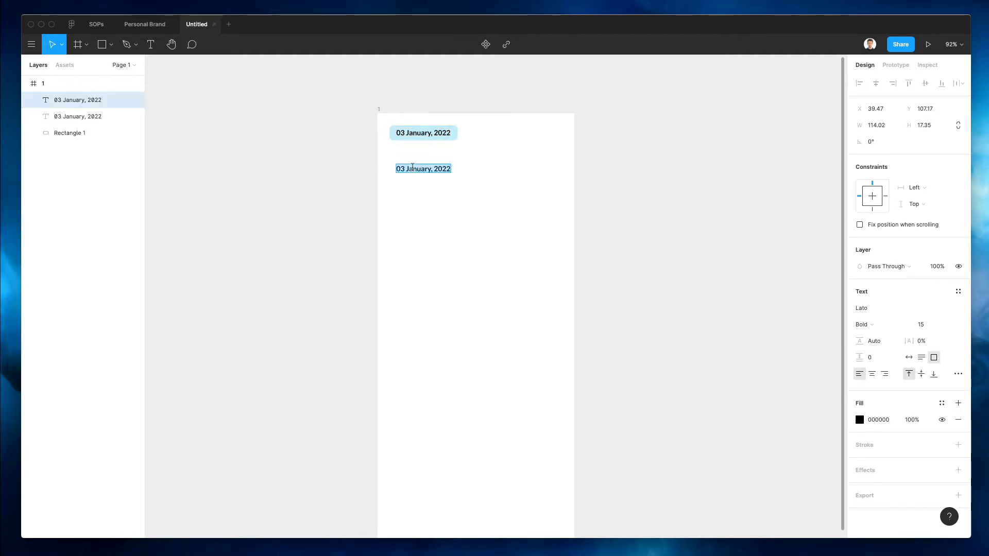
{"action": "key", "text": "Return"}
{"action": "type", "text": "Mo"}
{"action": "key", "text": "Escape"}
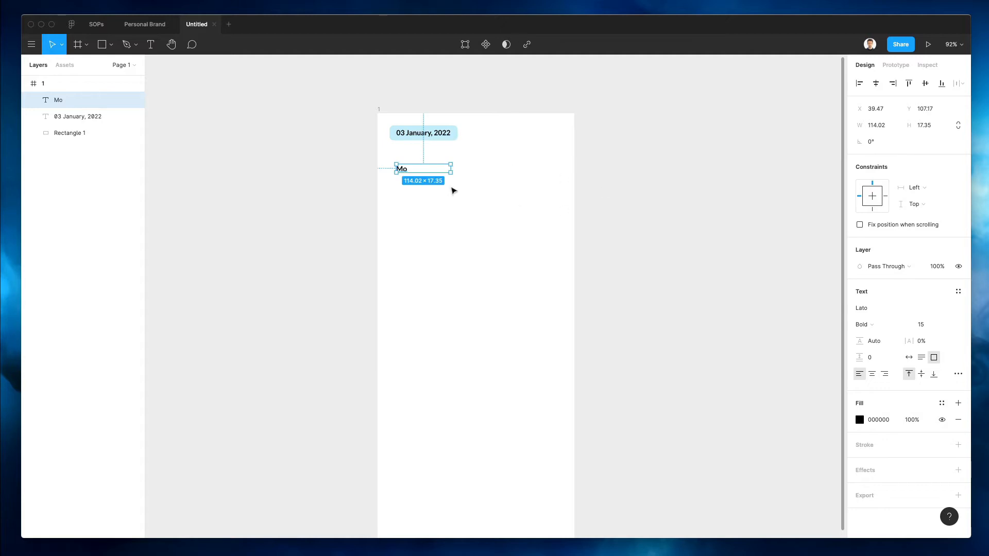
{"action": "left_click", "coordinate": [909, 357]}
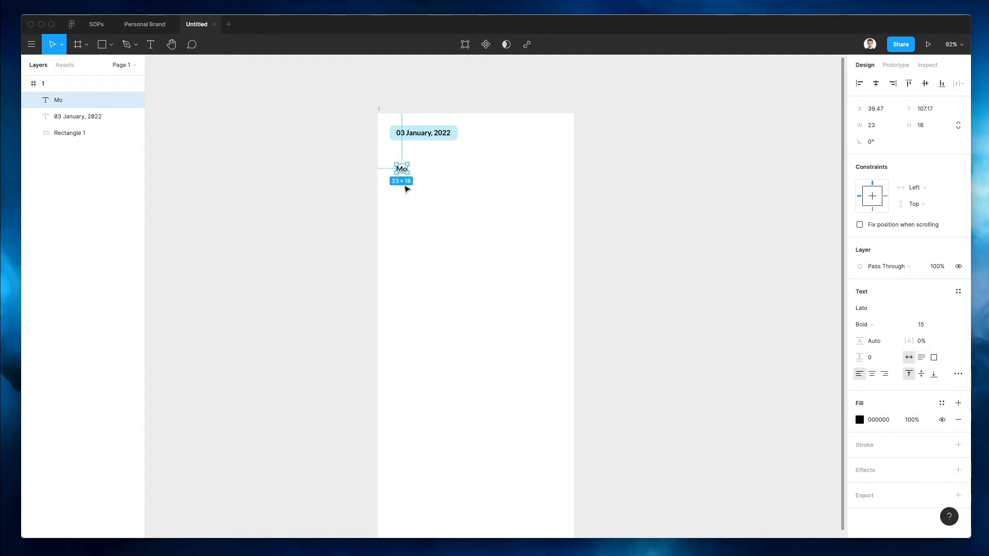
- Align the "Mo" text with the pill's left edge at X 25.05 and set its font size to 14
{"action": "scroll", "coordinate": [382, 152], "scroll_direction": "down", "scroll_amount": 2}
{"action": "scroll", "coordinate": [381, 152], "scroll_direction": "up", "scroll_amount": 5}
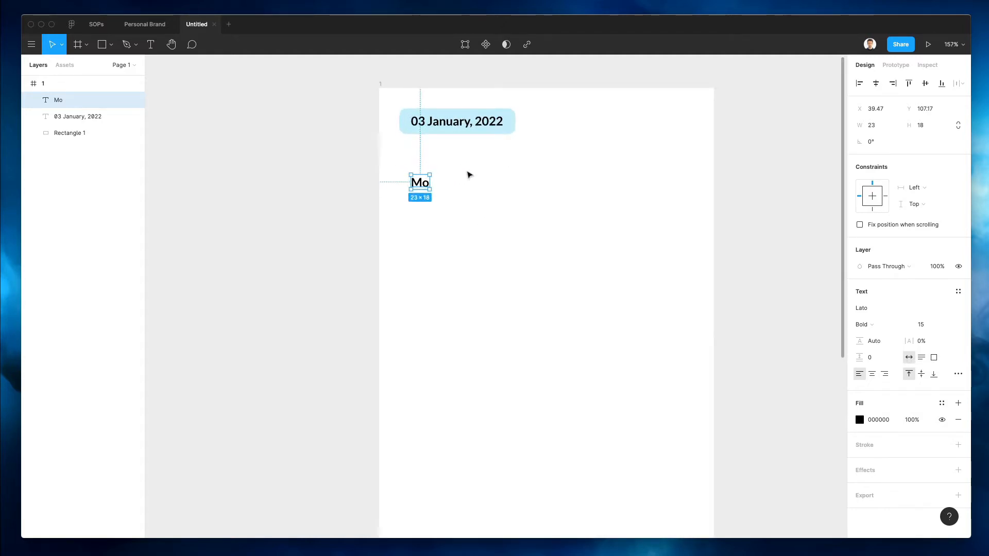
{"action": "left_click_drag", "start_coordinate": [429, 189], "coordinate": [417, 189]}
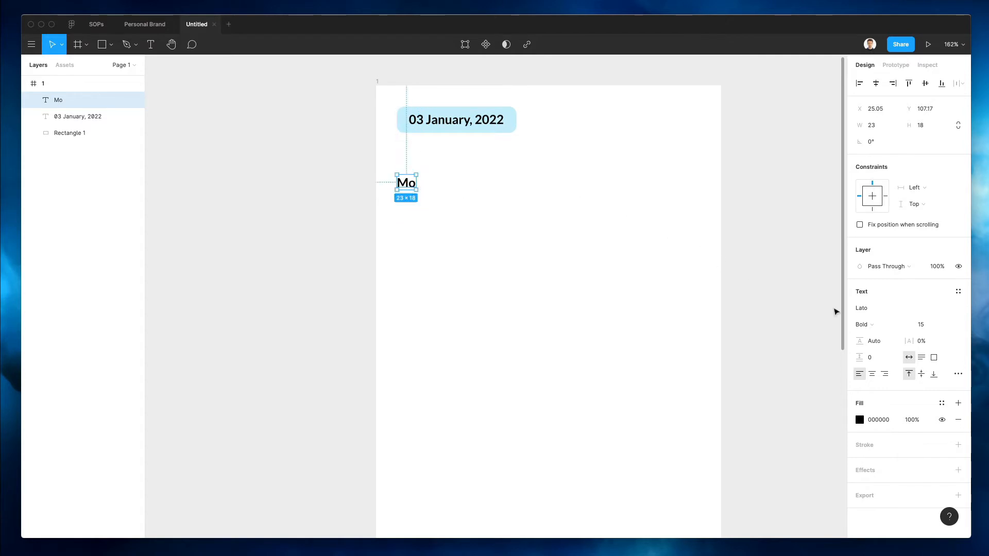
{"action": "left_click", "coordinate": [922, 325]}
{"action": "key", "text": "Down"}
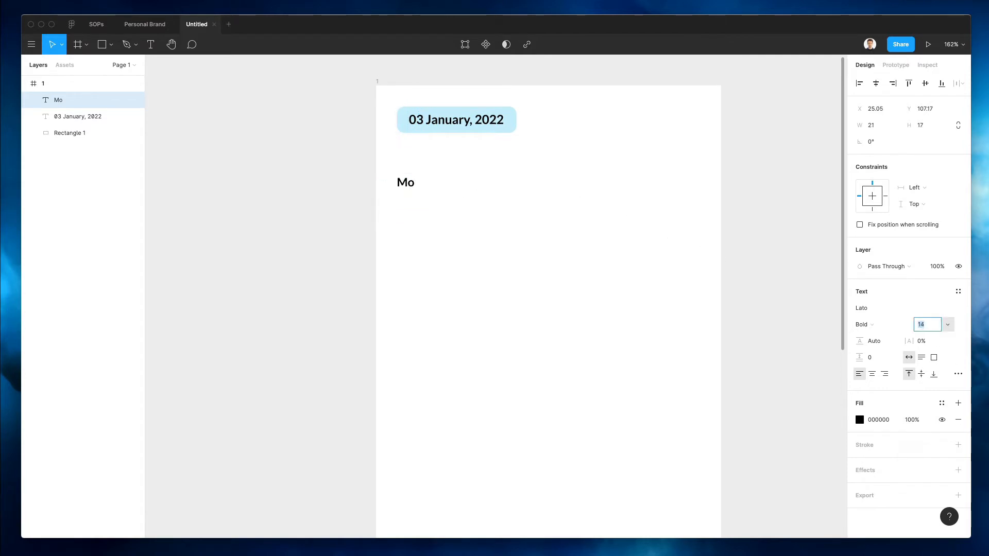
- Duplicate the "Mo" text directly below at Y 144.25 and centre-align both texts
{"action": "left_click_drag", "start_coordinate": [408, 183], "coordinate": [408, 215]}
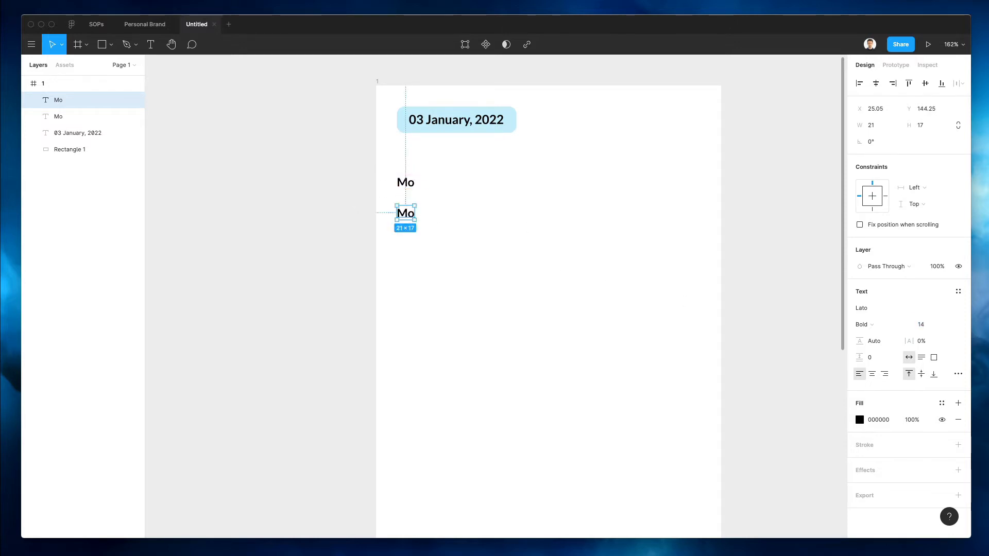
{"action": "left_click", "coordinate": [922, 326]}
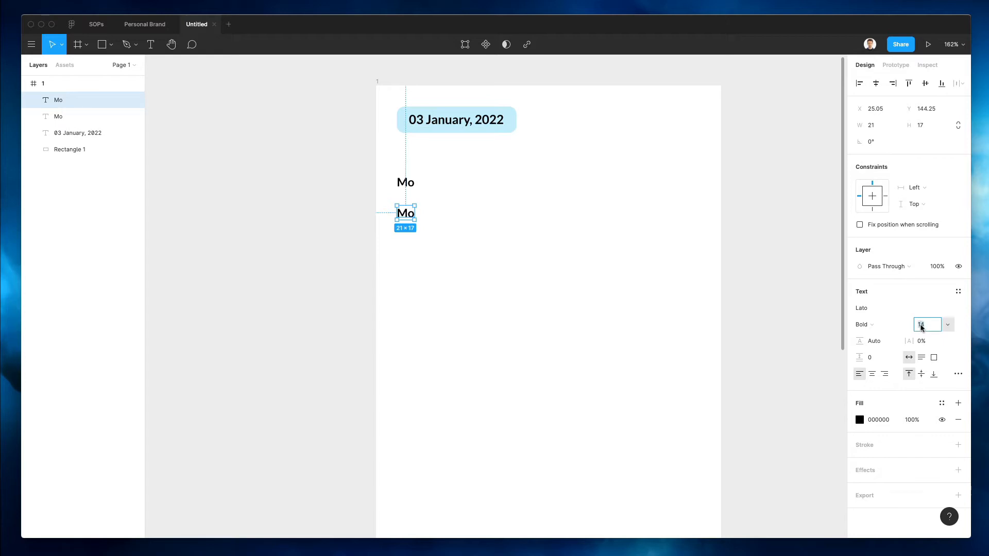
{"action": "left_click_drag", "start_coordinate": [474, 177], "coordinate": [367, 246]}
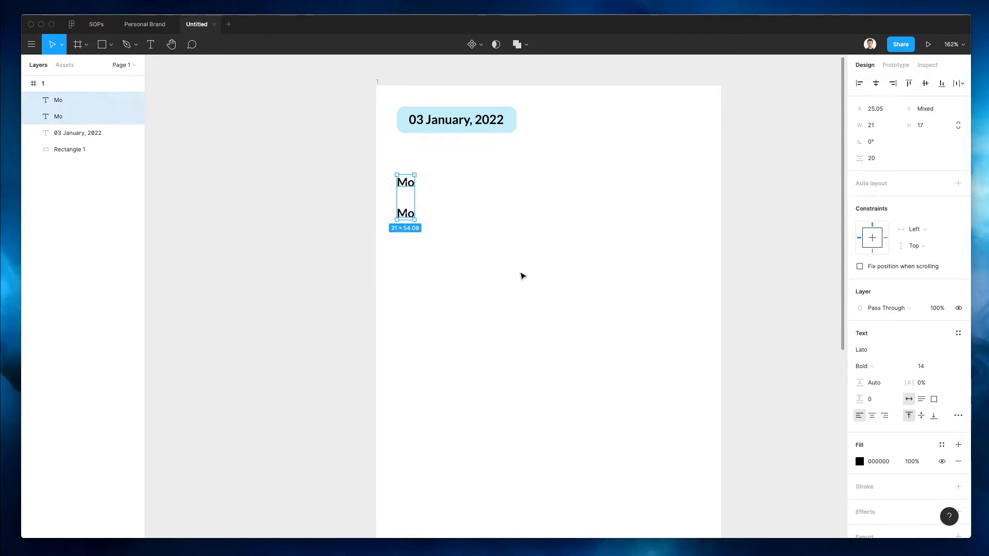
{"action": "left_click", "coordinate": [872, 415]}
- Set the lower "Mo" text's font size to 16 and change its content to "01"
{"action": "left_click", "coordinate": [392, 226]}
{"action": "left_click_drag", "start_coordinate": [442, 205], "coordinate": [390, 223]}
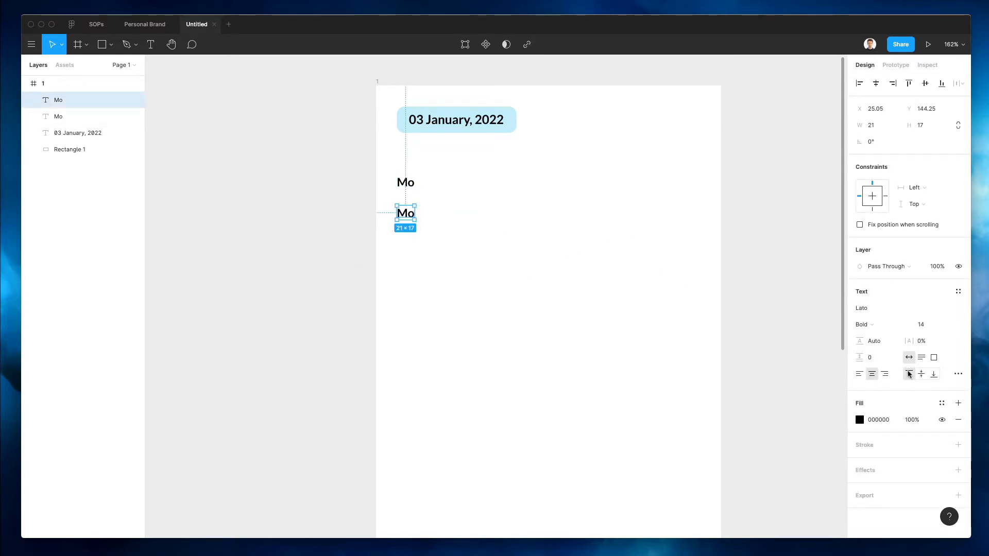
{"action": "left_click", "coordinate": [922, 326]}
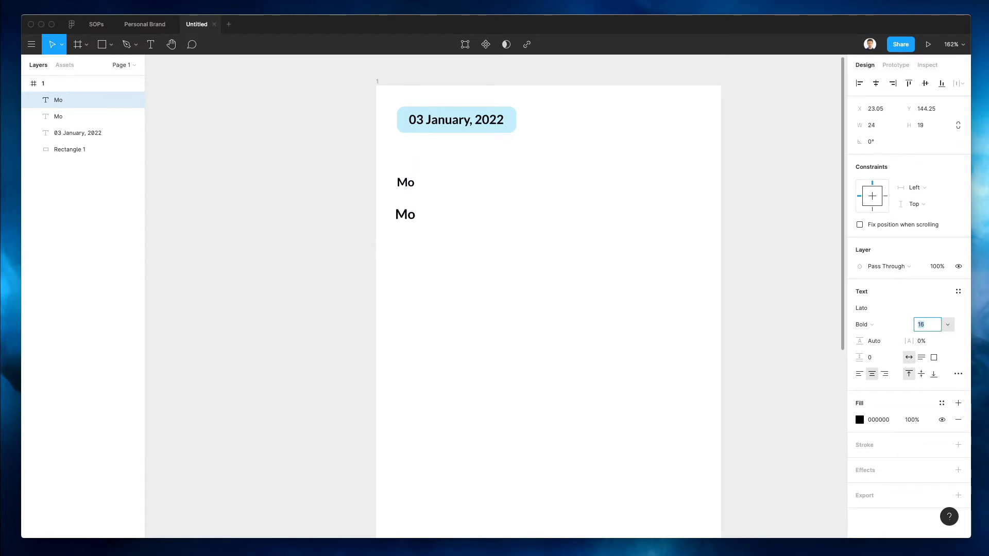
{"action": "type", "text": "16"}
{"action": "key", "text": "Return"}
{"action": "double_click", "coordinate": [405, 215]}
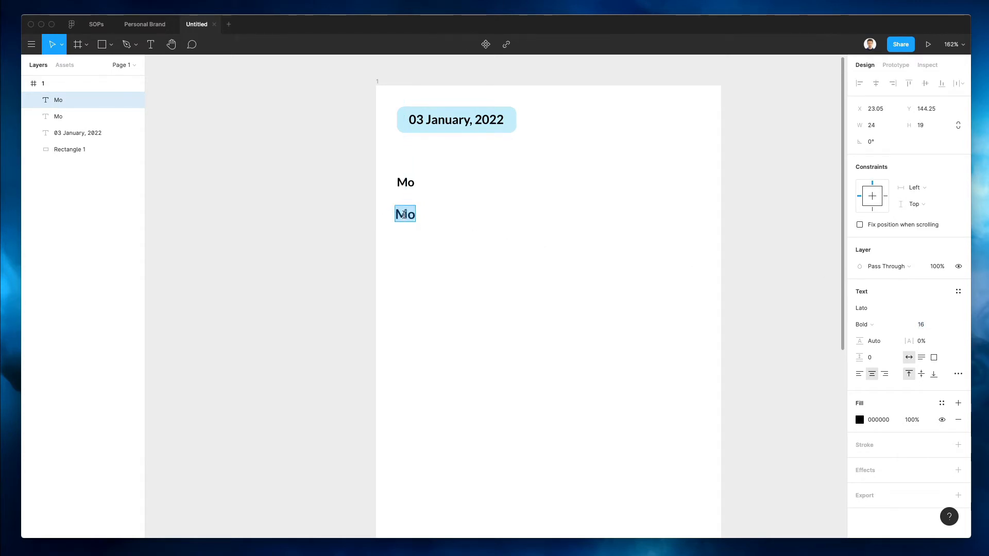
{"action": "type", "text": "01"}
{"action": "key", "text": "Escape"}
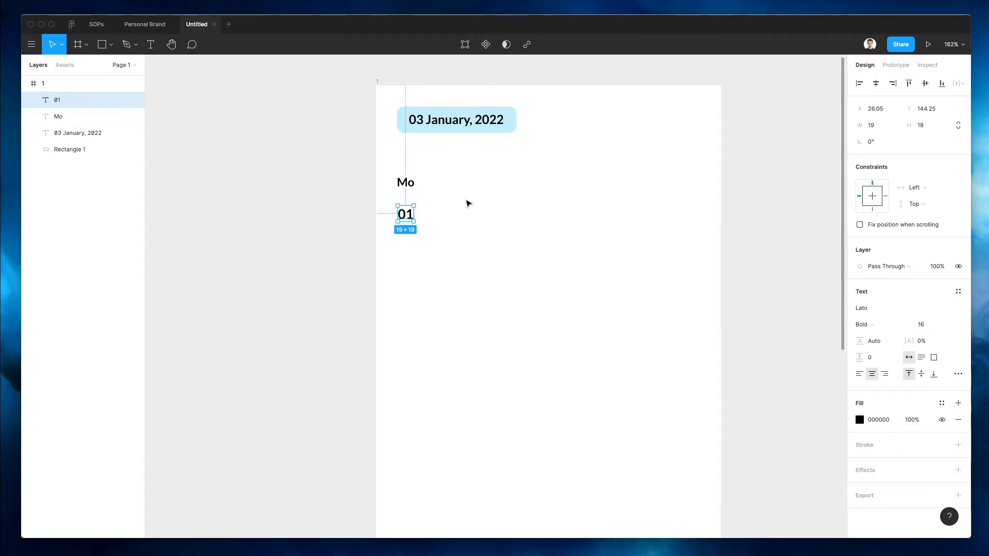
- Recolour the "Mo" text to muted blue-grey 768387, starting from the pill's sampled light blue
{"action": "left_click", "coordinate": [409, 182]}
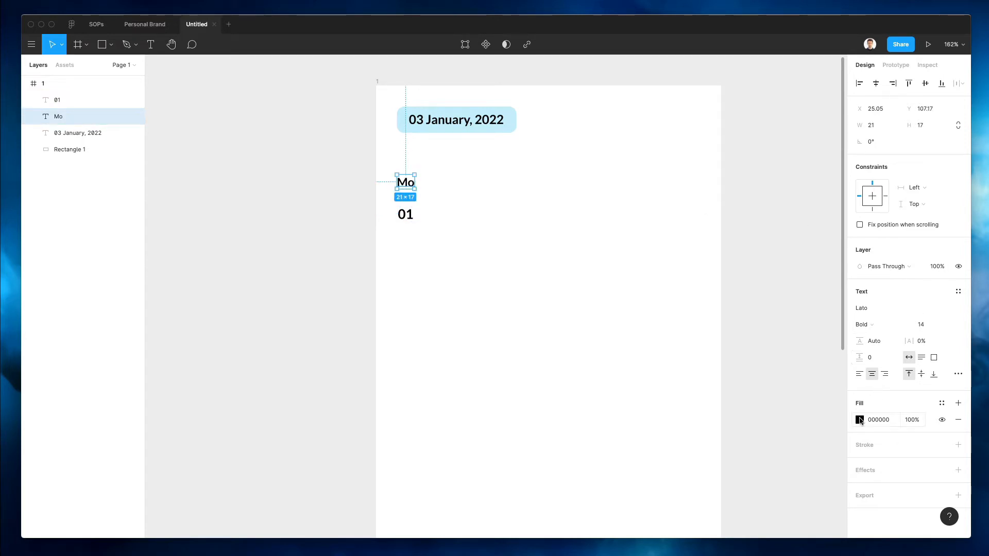
{"action": "left_click", "coordinate": [860, 420]}
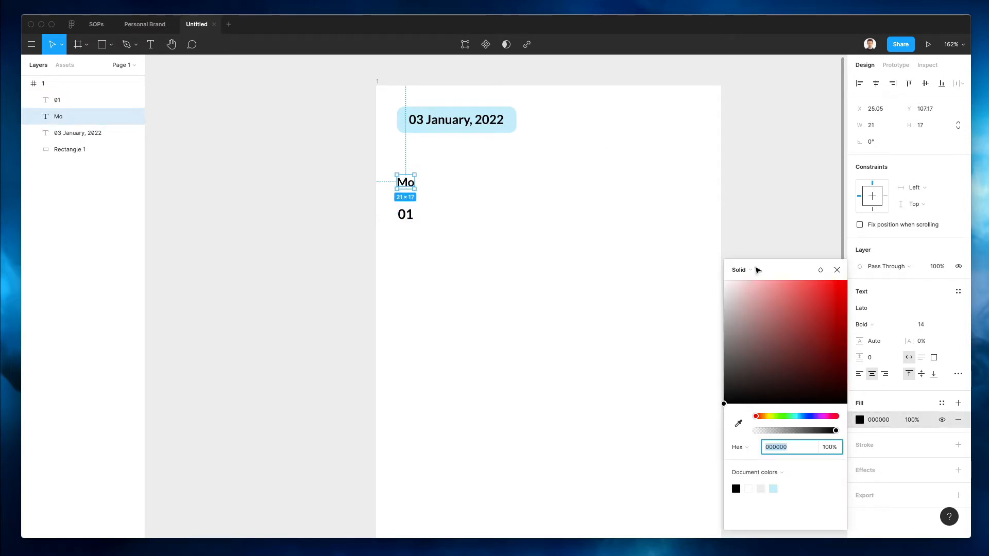
{"action": "type", "text": "8E8E8E"}
{"action": "key", "text": "Return"}
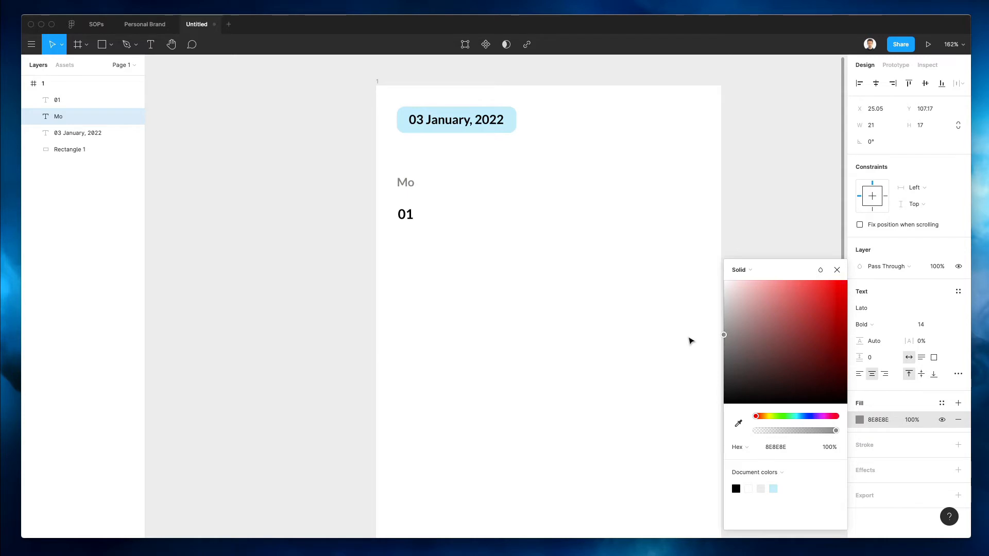
{"action": "key", "text": "i"}
{"action": "left_click", "coordinate": [513, 126]}
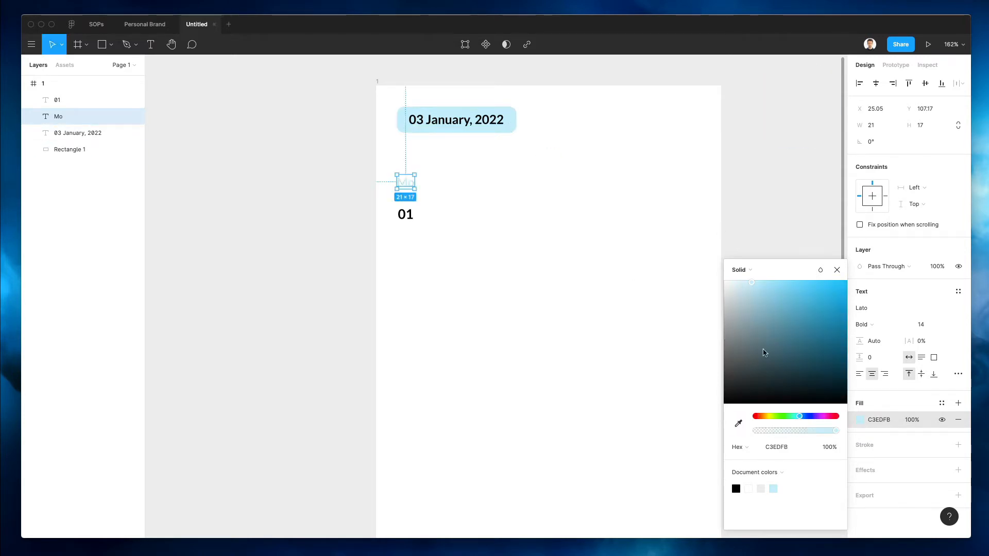
{"action": "left_click_drag", "start_coordinate": [728, 319], "coordinate": [740, 342]}
{"action": "left_click", "coordinate": [577, 235]}
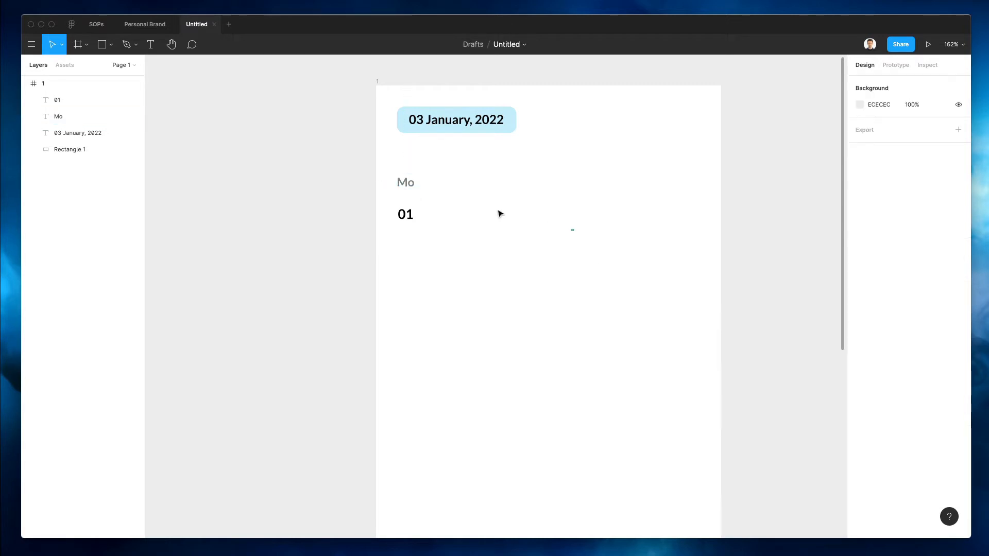
- Move "Mo" about 3 px down to leave a 17 px gap above "01", and shift both texts 10 px up
{"action": "left_click", "coordinate": [405, 184]}
{"action": "left_click_drag", "start_coordinate": [412, 190], "coordinate": [412, 192]}
{"action": "left_click_drag", "start_coordinate": [474, 184], "coordinate": [364, 258]}
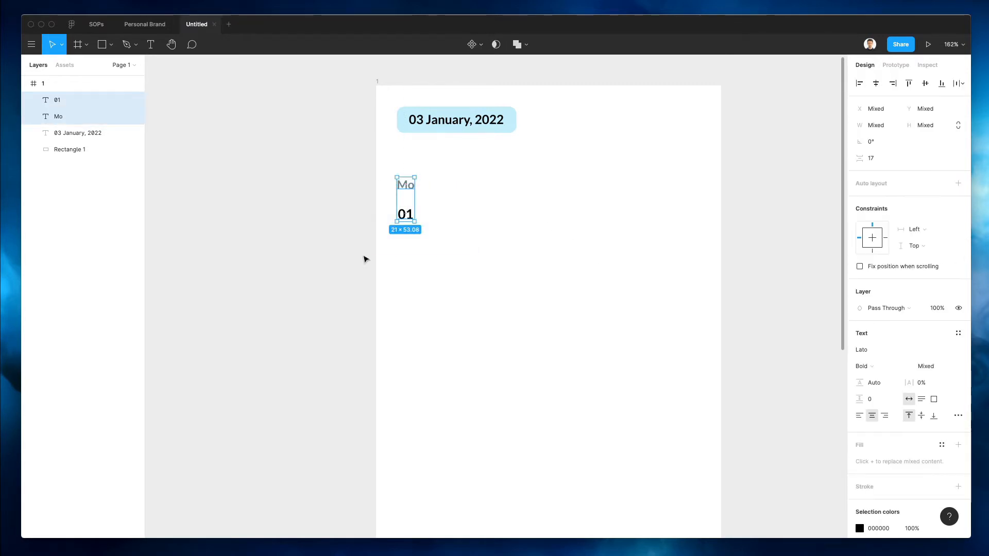
{"action": "key", "text": "shift+Up"}
{"action": "left_click", "coordinate": [433, 190]}
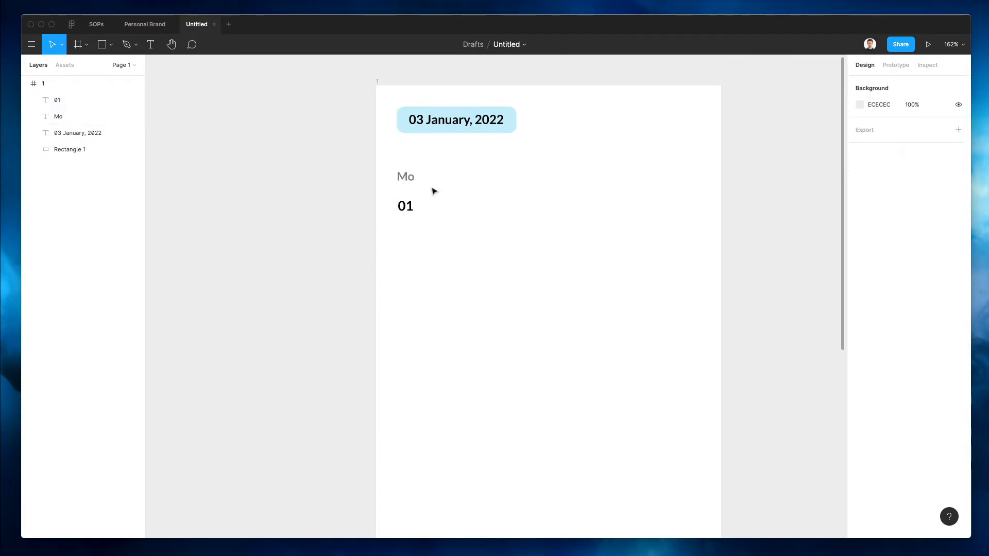
- Group the "Mo" and "01" texts and duplicate the group rightwards into a row of seven evenly spaced day columns
{"action": "left_click_drag", "start_coordinate": [408, 185], "coordinate": [395, 230]}
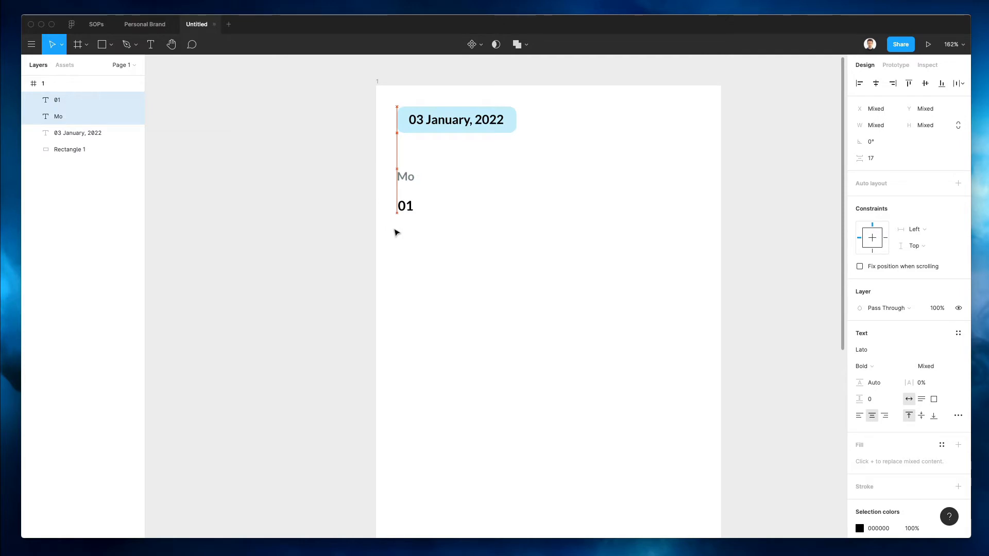
{"action": "left_click_drag", "start_coordinate": [412, 180], "coordinate": [472, 181]}
{"action": "key", "text": "super+z"}
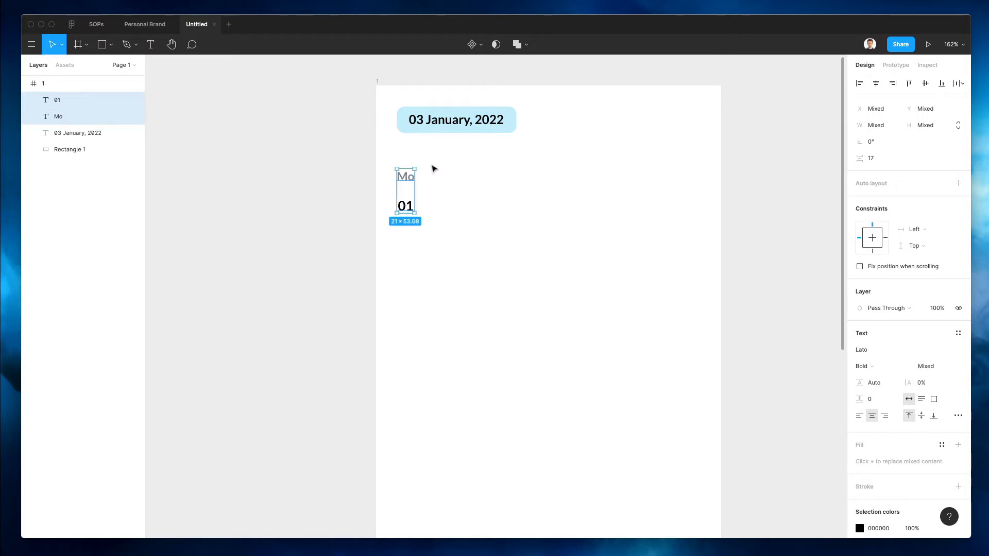
{"action": "key", "text": "super+g"}
{"action": "left_click_drag", "start_coordinate": [411, 183], "coordinate": [466, 181]}
{"action": "key", "text": "super+d"}
{"action": "key", "text": "super+d"}
{"action": "key", "text": "super+d"}
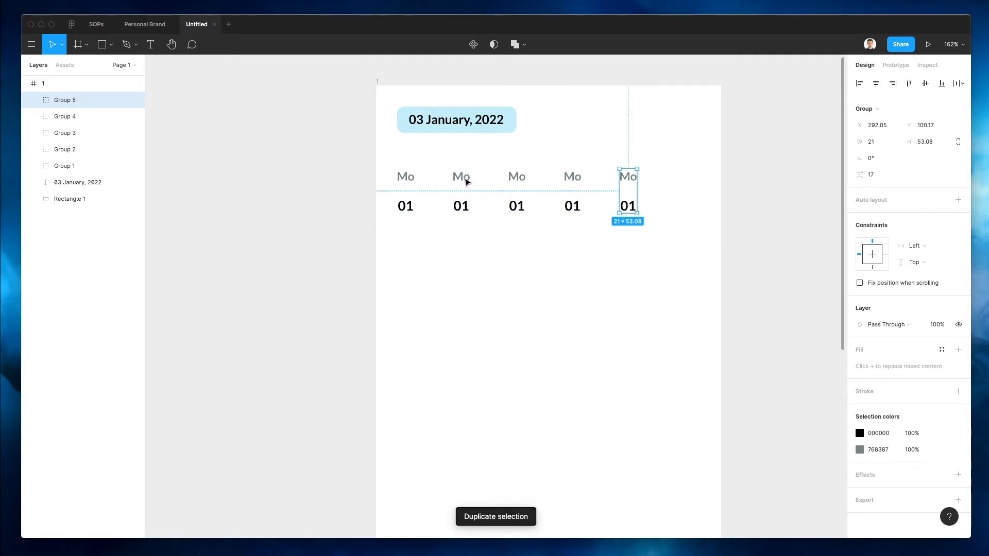
{"action": "key", "text": "super+d"}
{"action": "key", "text": "super+d"}
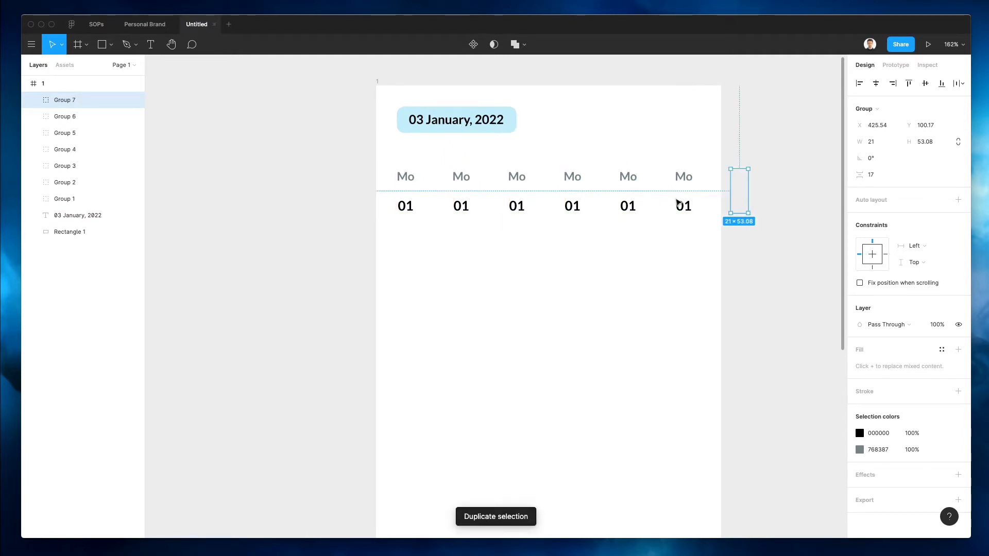
- Move the seventh day group 50 px left into the frame and the sixth to X 333.79, midway between its neighbours
{"action": "key", "text": "shift+Left"}
{"action": "key", "text": "shift+Left"}
{"action": "key", "text": "shift+Left"}
{"action": "key", "text": "shift+Left"}
{"action": "key", "text": "shift+Left"}
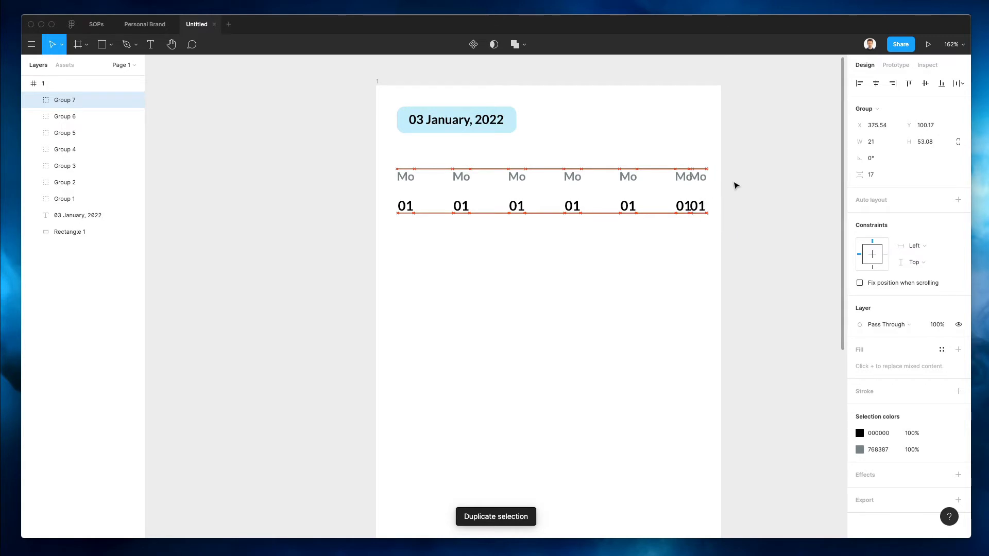
{"action": "left_click_drag", "start_coordinate": [684, 180], "coordinate": [665, 180]}
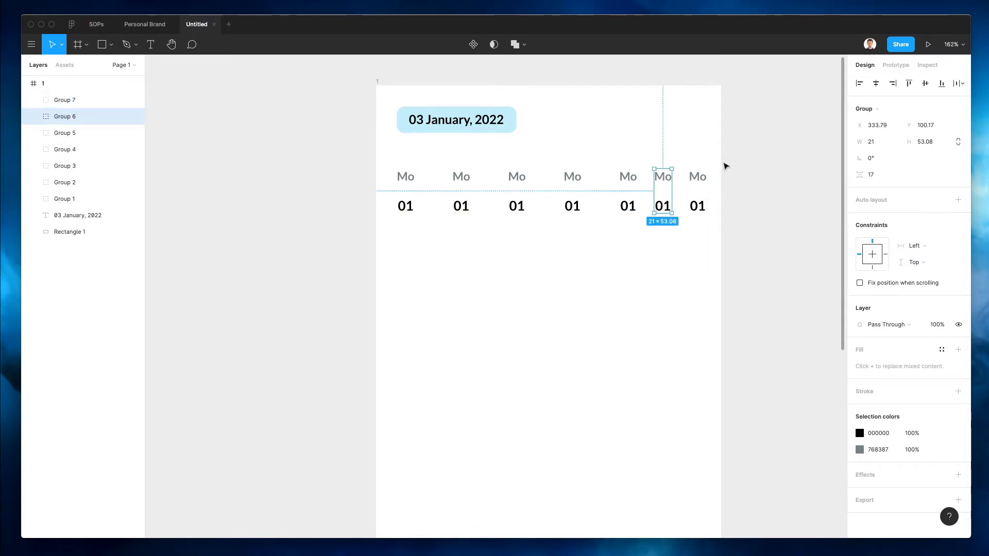
{"action": "left_click_drag", "start_coordinate": [724, 163], "coordinate": [397, 223]}
{"action": "left_click", "coordinate": [749, 184]}
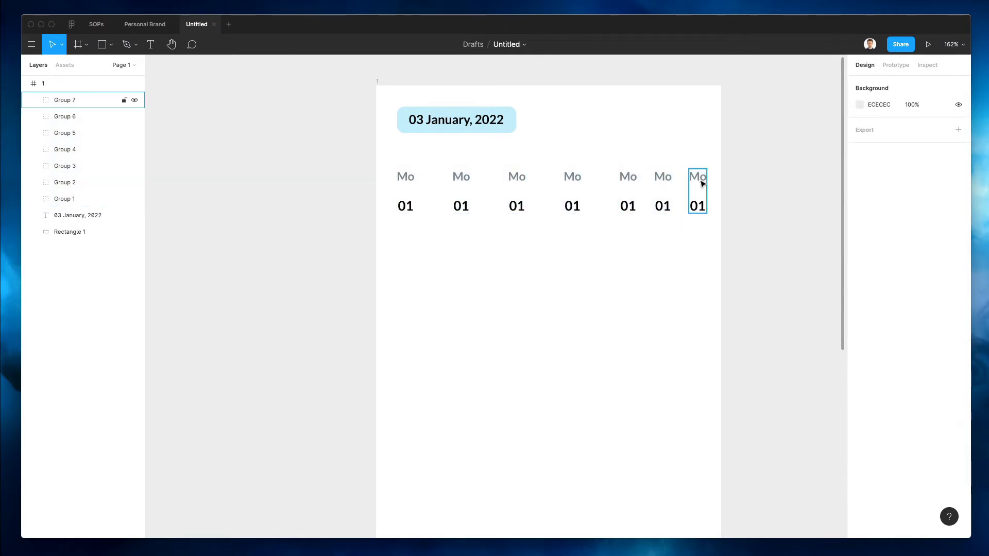
- Move the seventh day group left to X 367.98, leaving about 25 px to the frame's right edge
{"action": "left_click_drag", "start_coordinate": [702, 186], "coordinate": [697, 184]}
{"action": "left_click", "coordinate": [401, 177]}
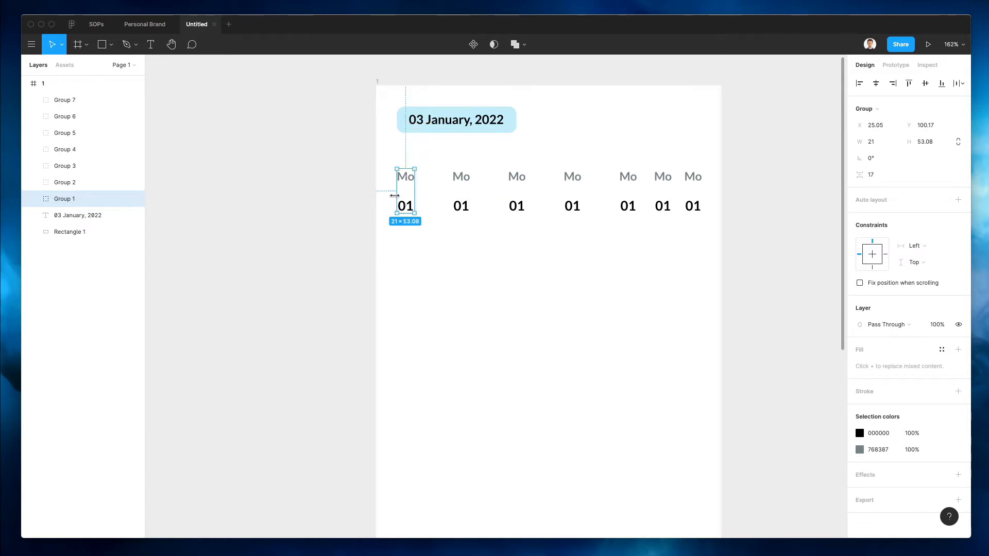
{"action": "left_click", "coordinate": [698, 188]}
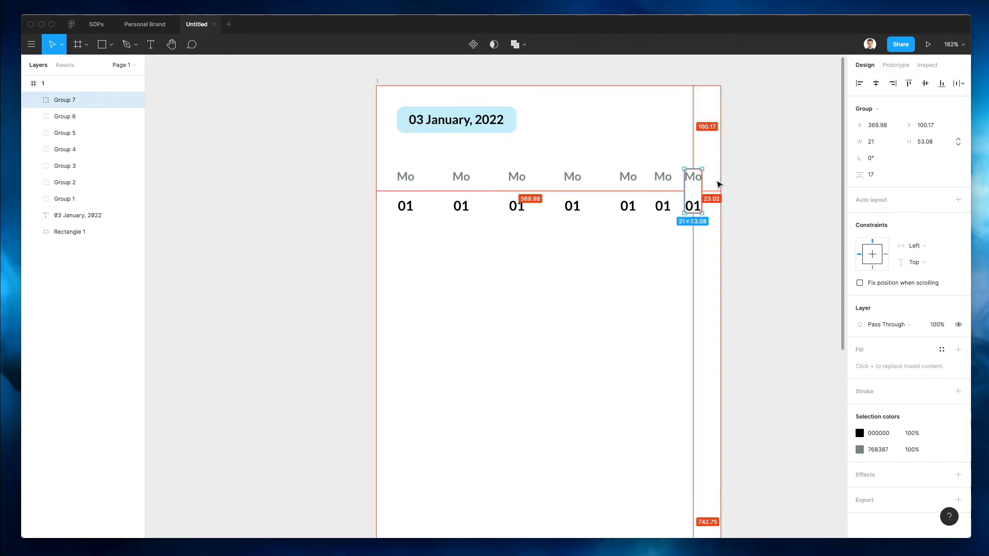
{"action": "key", "text": "Left"}
{"action": "key", "text": "Left"}
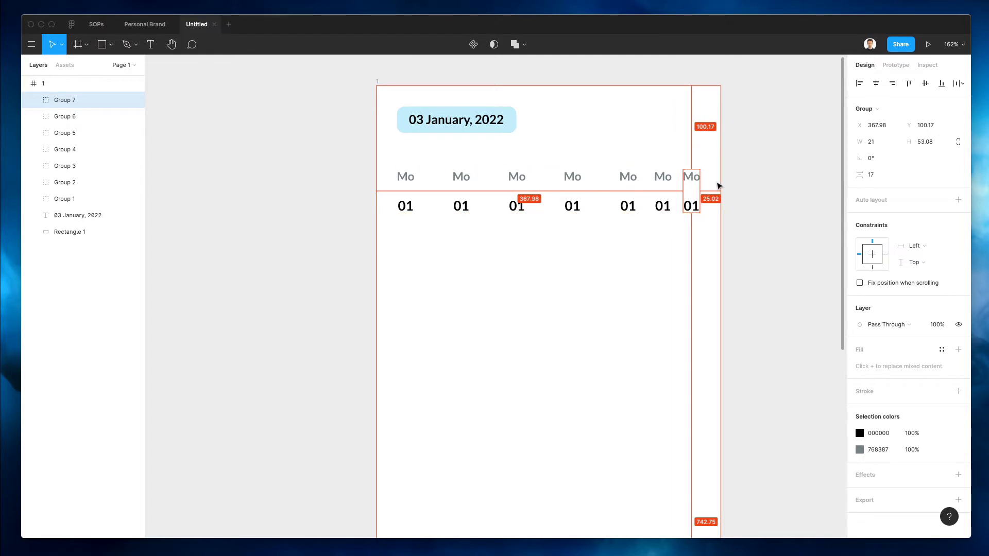
- Distribute the seven day groups with equal horizontal spacing
{"action": "left_click_drag", "start_coordinate": [706, 237], "coordinate": [394, 193]}
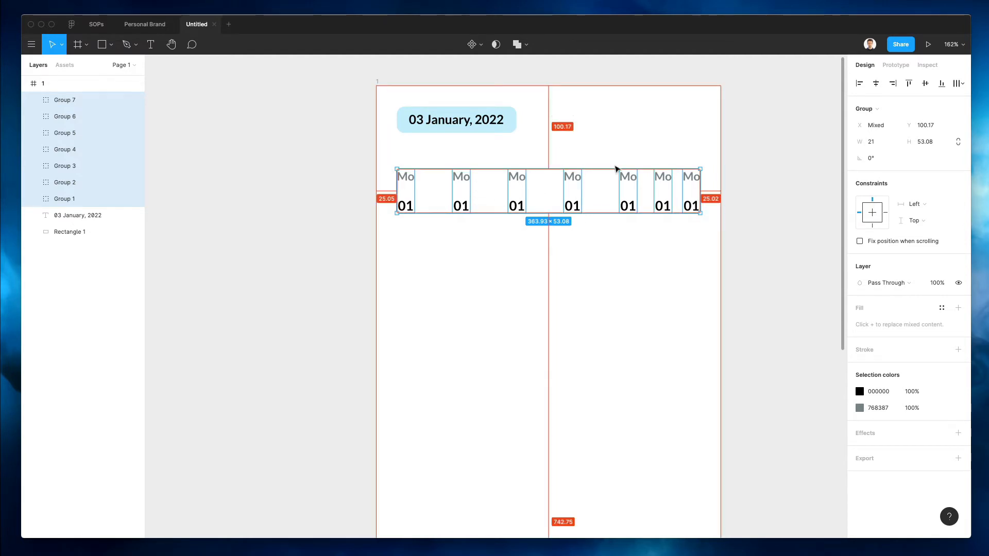
{"action": "left_click", "coordinate": [958, 83]}
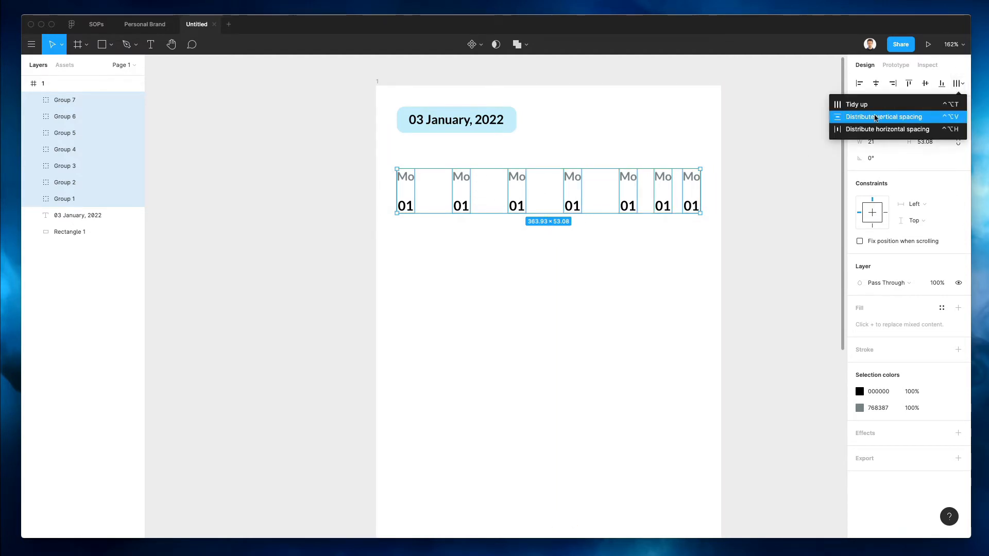
{"action": "left_click", "coordinate": [876, 129]}
{"action": "left_click", "coordinate": [564, 276]}
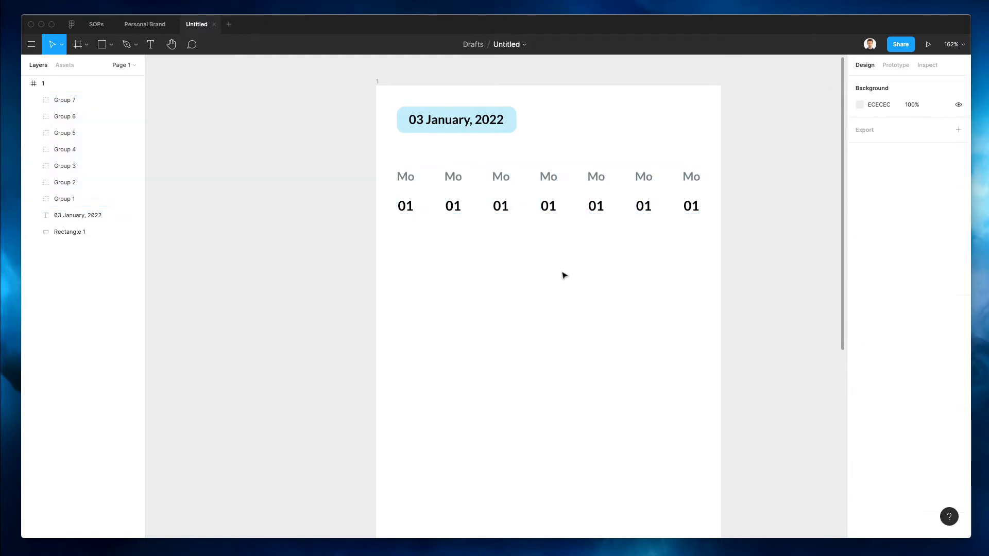
- Change the weekday labels in the second and third columns to "Tu" and "We"
{"action": "double_click", "coordinate": [445, 176]}
{"action": "double_click", "coordinate": [449, 173]}
{"action": "type", "text": "Tu"}
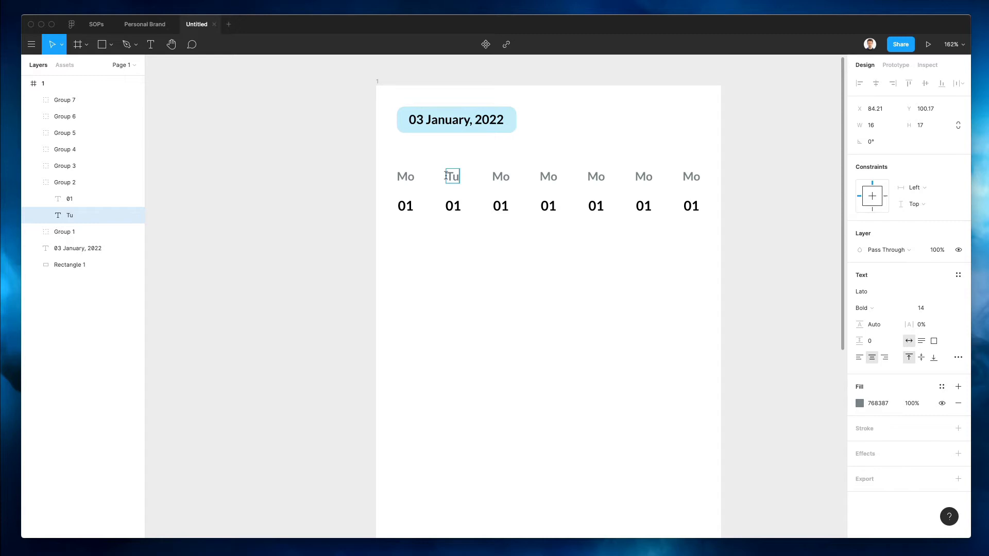
{"action": "key", "text": "Escape"}
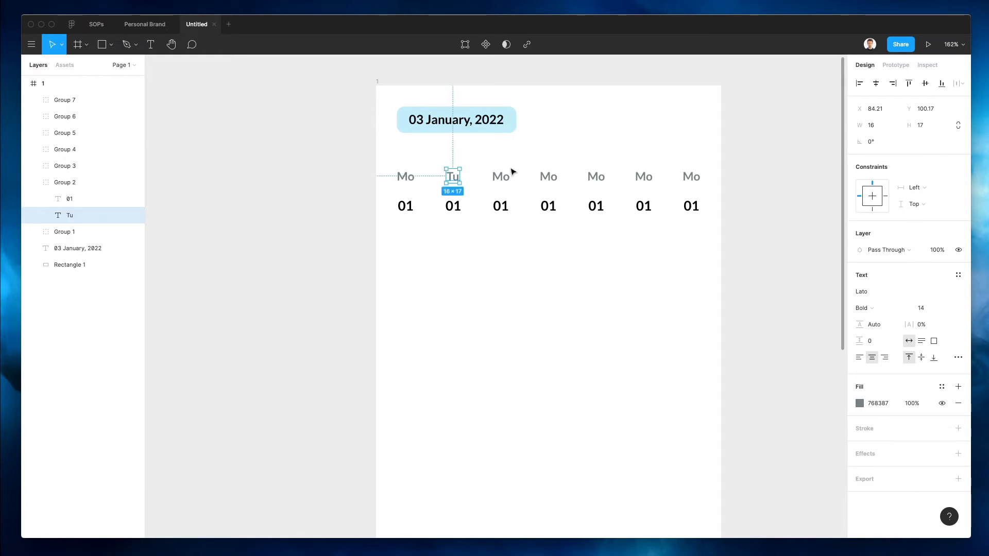
{"action": "double_click", "coordinate": [502, 174]}
{"action": "double_click", "coordinate": [503, 172]}
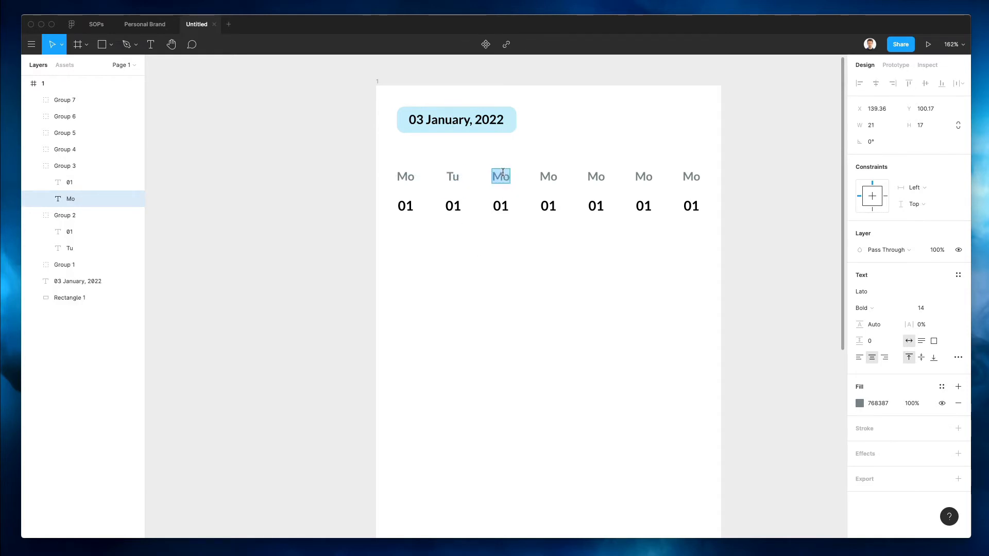
{"action": "type", "text": "We"}
{"action": "key", "text": "Escape"}
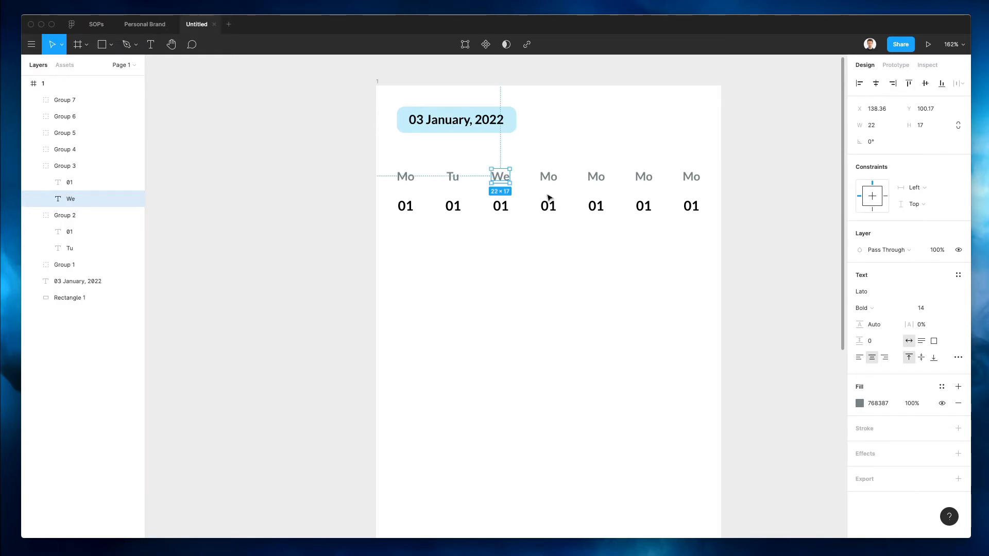
- Change the weekday labels in the fourth and fifth columns to "Th" and "Fr"
{"action": "double_click", "coordinate": [549, 181]}
{"action": "double_click", "coordinate": [548, 179]}
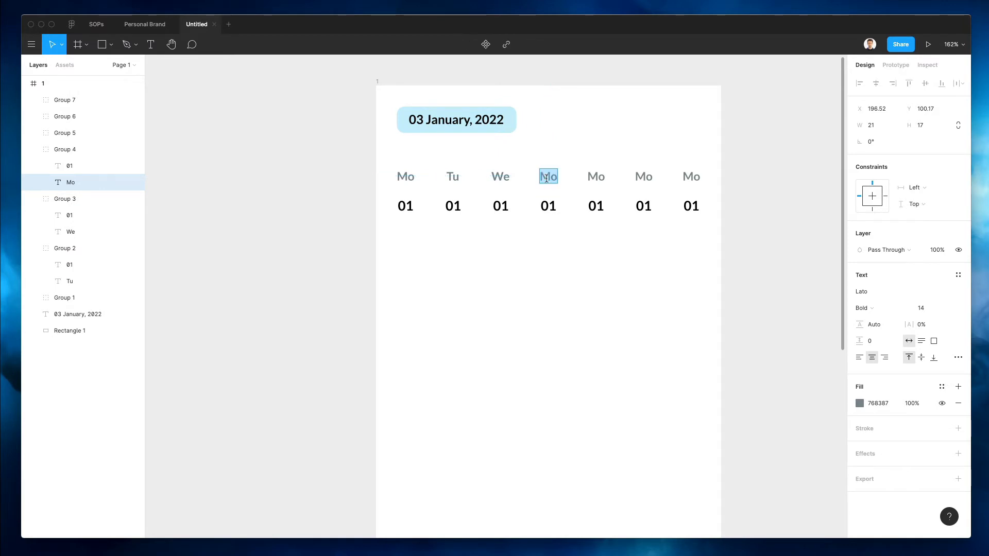
{"action": "type", "text": "Th"}
{"action": "key", "text": "Escape"}
{"action": "double_click", "coordinate": [597, 178]}
{"action": "double_click", "coordinate": [601, 180]}
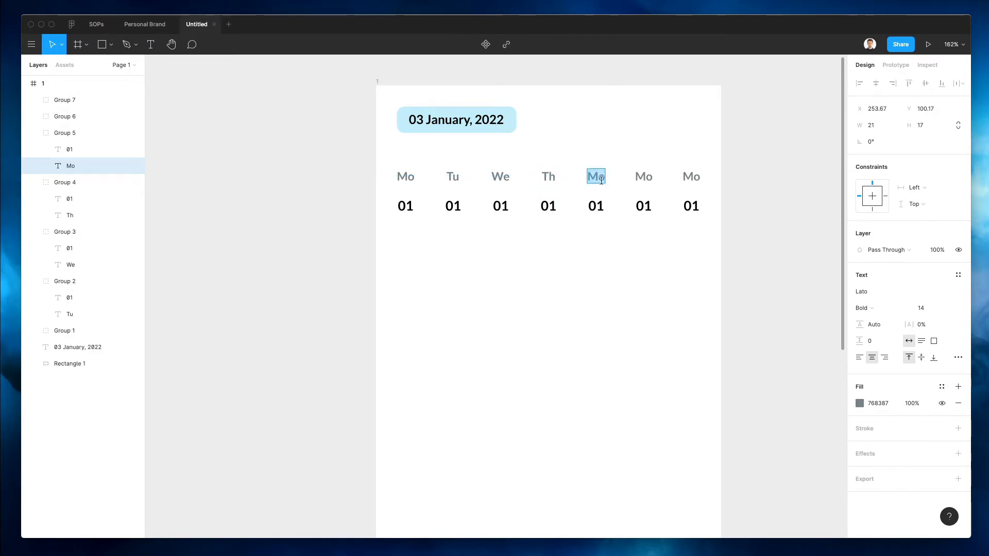
{"action": "type", "text": "Fr"}
{"action": "key", "text": "Escape"}
- Change the weekday labels in the sixth and seventh columns to "Sa" and "Su"
{"action": "left_click", "coordinate": [644, 177]}
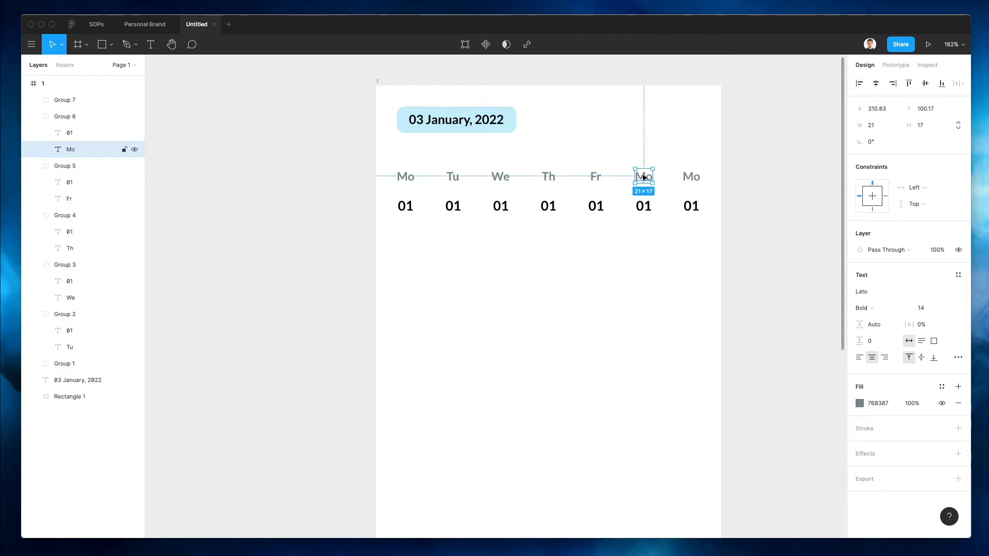
{"action": "double_click", "coordinate": [642, 176]}
{"action": "type", "text": "Sa"}
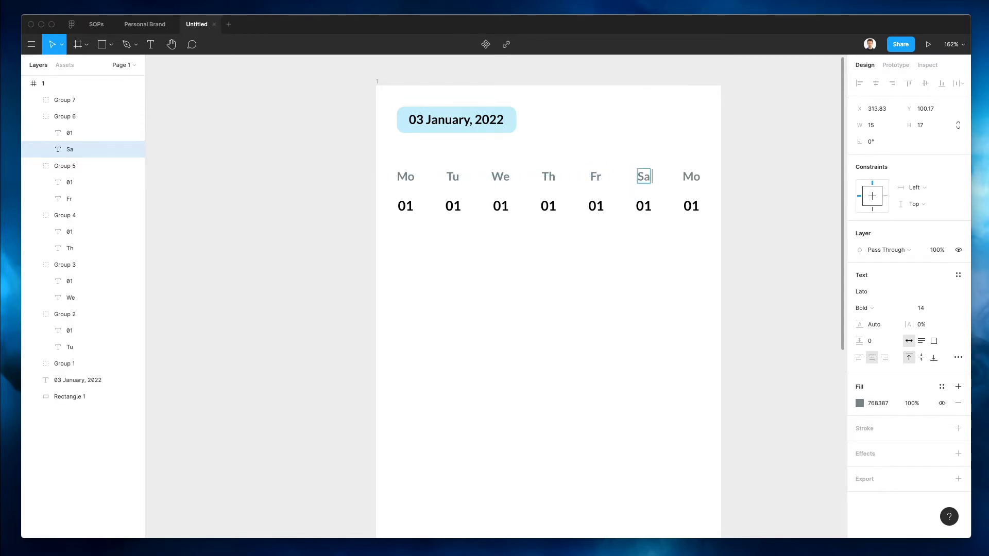
{"action": "left_click", "coordinate": [692, 178]}
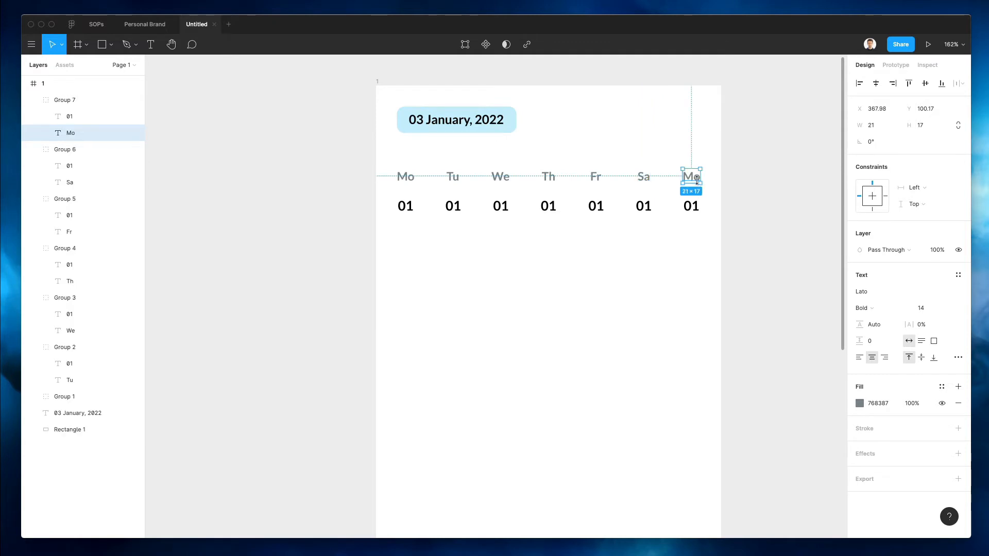
{"action": "double_click", "coordinate": [692, 178]}
{"action": "type", "text": "Su"}
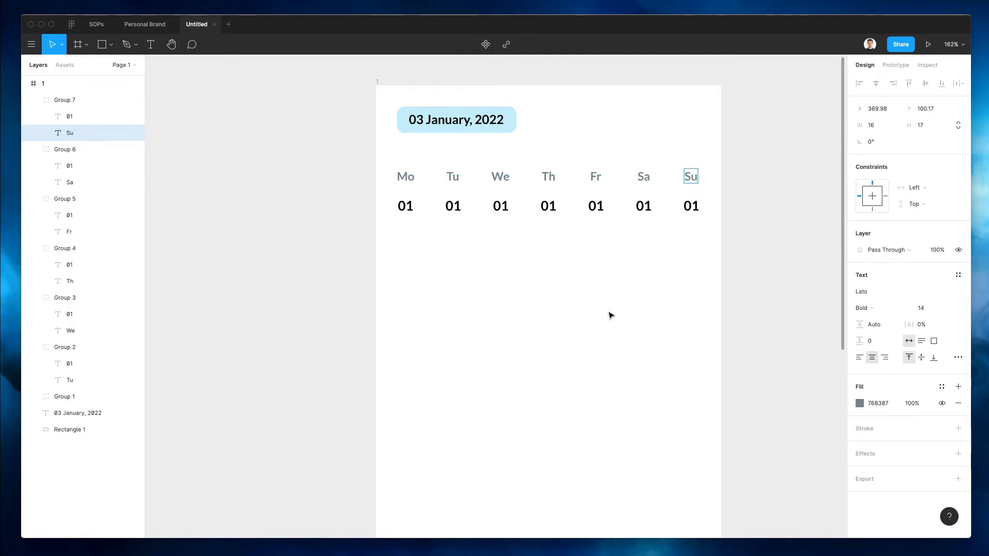
{"action": "key", "text": "Escape"}
- Change the dates below "Tu" and "We" to "02" and "03"
{"action": "left_click", "coordinate": [470, 209]}
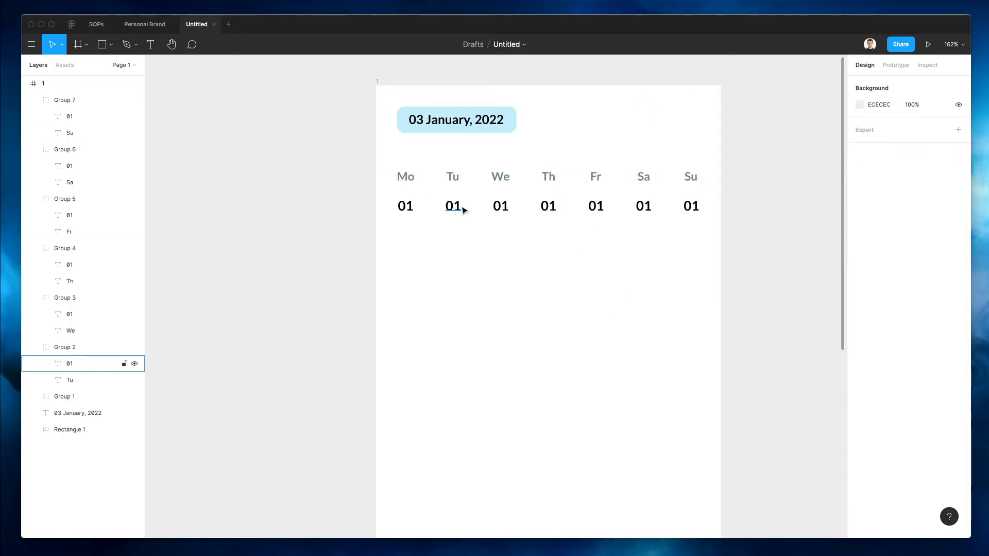
{"action": "double_click", "coordinate": [459, 209]}
{"action": "key", "text": "Return"}
{"action": "type", "text": "02"}
{"action": "key", "text": "Escape"}
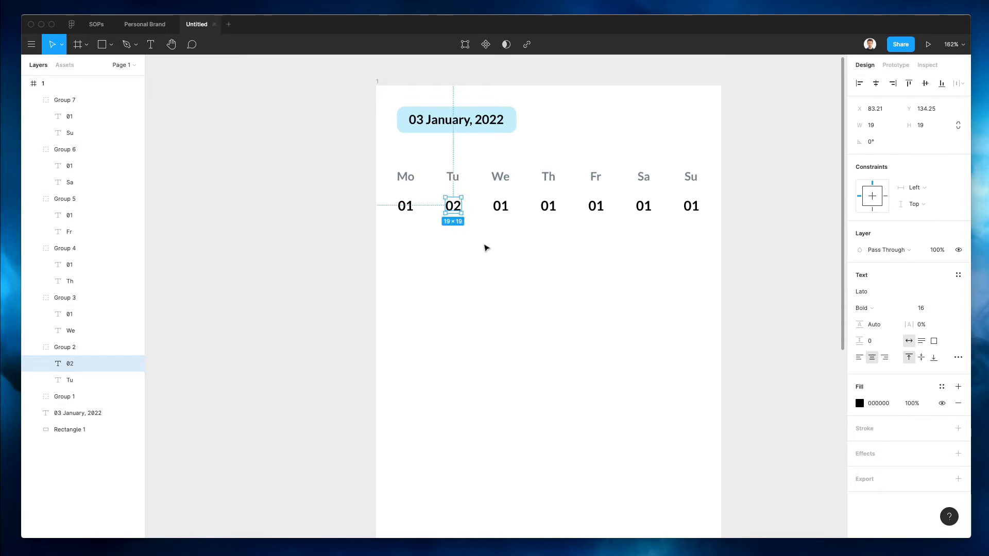
{"action": "left_click", "coordinate": [500, 205]}
{"action": "double_click", "coordinate": [499, 205]}
{"action": "type", "text": "03"}
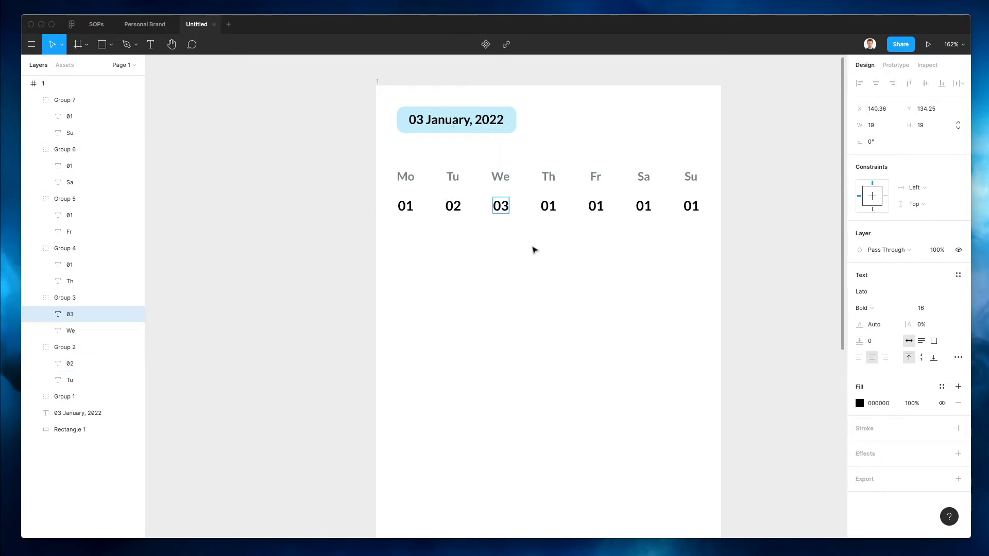
{"action": "key", "text": "Escape"}
- Change the dates below "Th" and "Fr" to "04" and "05"
{"action": "left_click", "coordinate": [549, 206]}
{"action": "double_click", "coordinate": [549, 206]}
{"action": "type", "text": "04"}
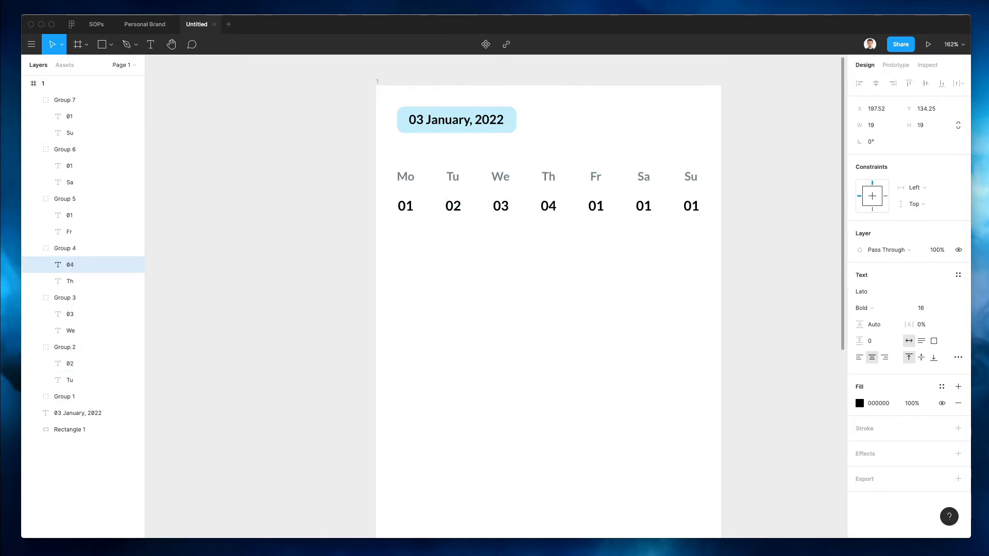
{"action": "key", "text": "Escape"}
{"action": "left_click", "coordinate": [597, 207]}
{"action": "double_click", "coordinate": [596, 206]}
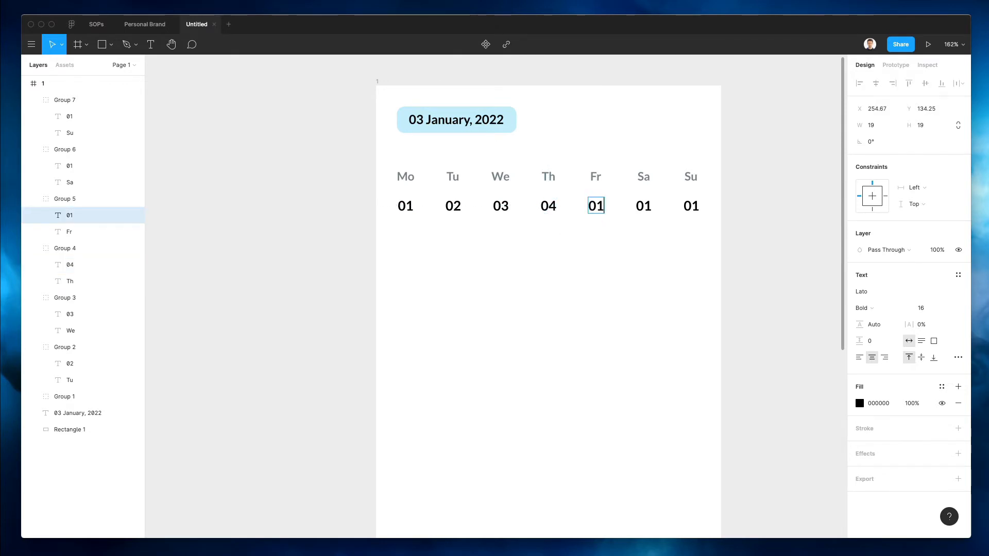
{"action": "type", "text": "05"}
- Change the dates below "Sa" and "Su" to "06" and "07"
{"action": "left_click", "coordinate": [645, 207]}
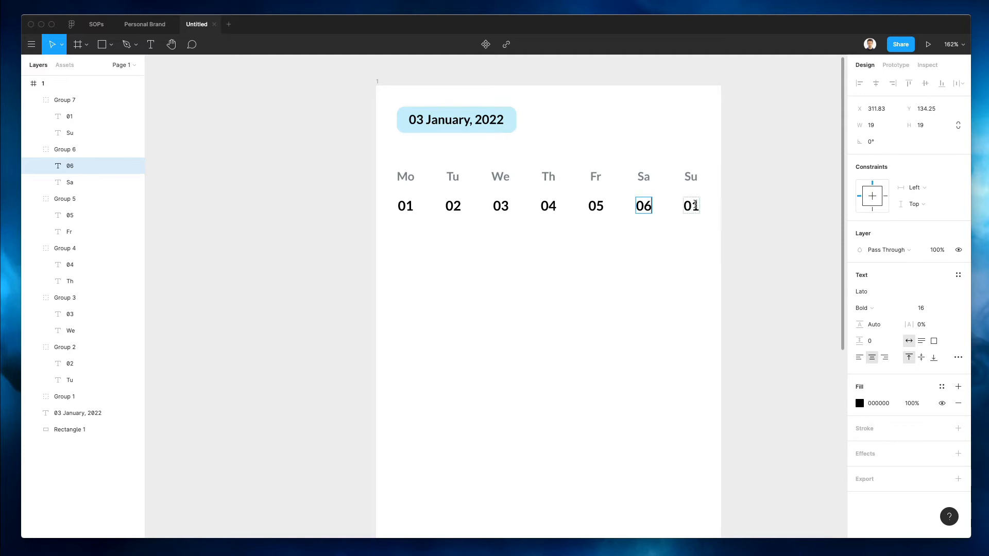
{"action": "left_click", "coordinate": [693, 206]}
{"action": "key", "text": "Return"}
{"action": "type", "text": "07"}
{"action": "key", "text": "Escape"}
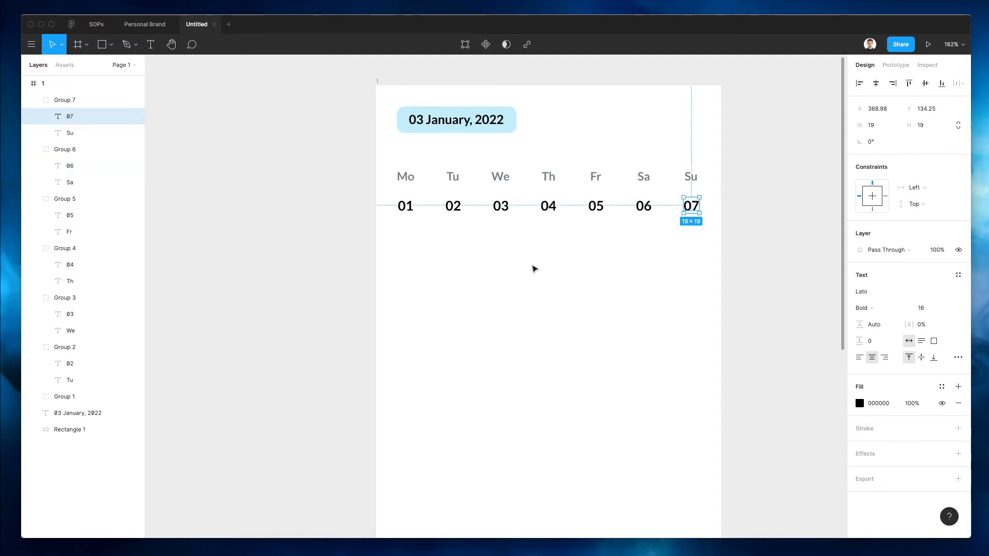
- Recolour the date pill's fill to the paler light blue CEEEF9
{"action": "scroll", "coordinate": [525, 262], "scroll_direction": "down", "scroll_amount": 3}
{"action": "scroll", "coordinate": [488, 171], "scroll_direction": "up", "scroll_amount": 3}
{"action": "scroll", "coordinate": [489, 171], "scroll_direction": "up", "scroll_amount": 2}
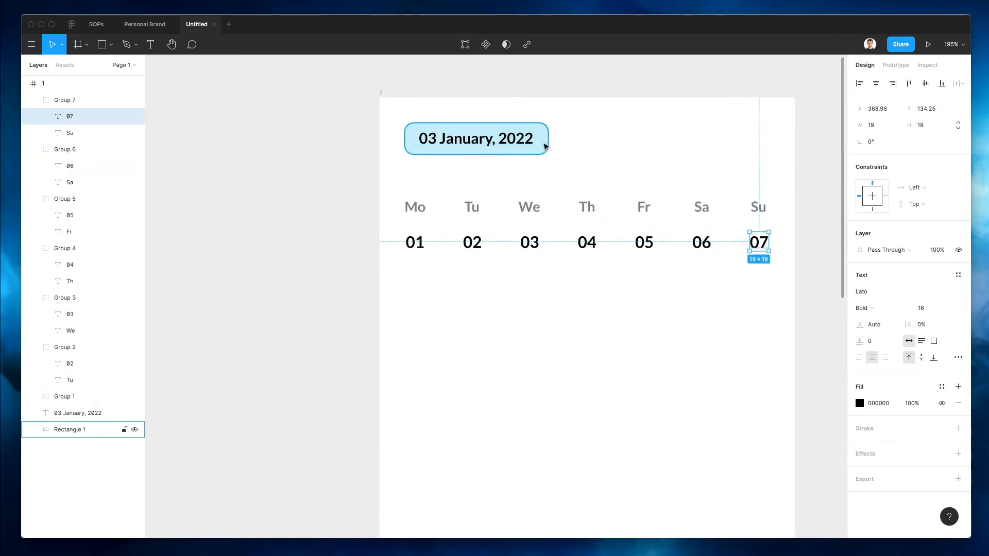
{"action": "left_click", "coordinate": [545, 143]}
{"action": "left_click", "coordinate": [860, 308]}
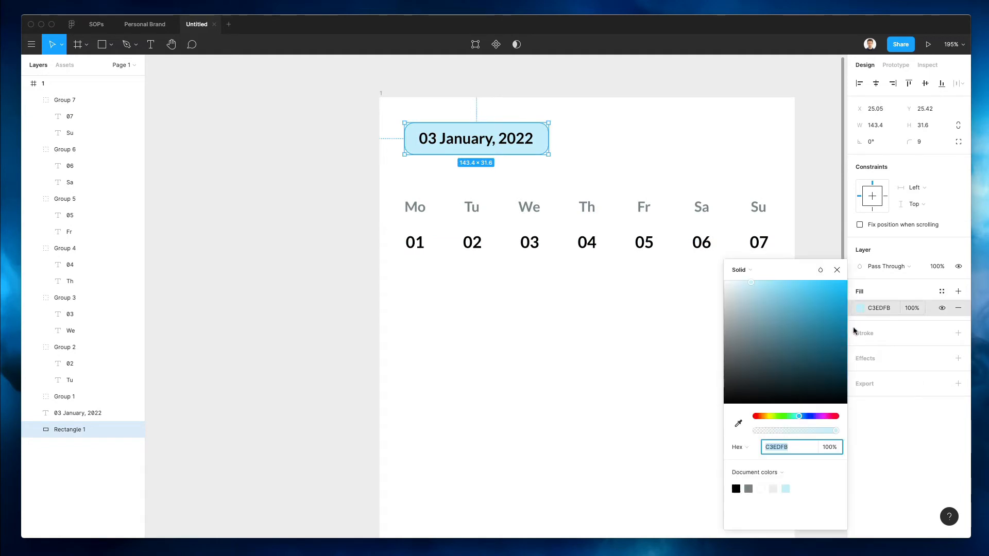
{"action": "left_click_drag", "start_coordinate": [802, 416], "coordinate": [801, 418]}
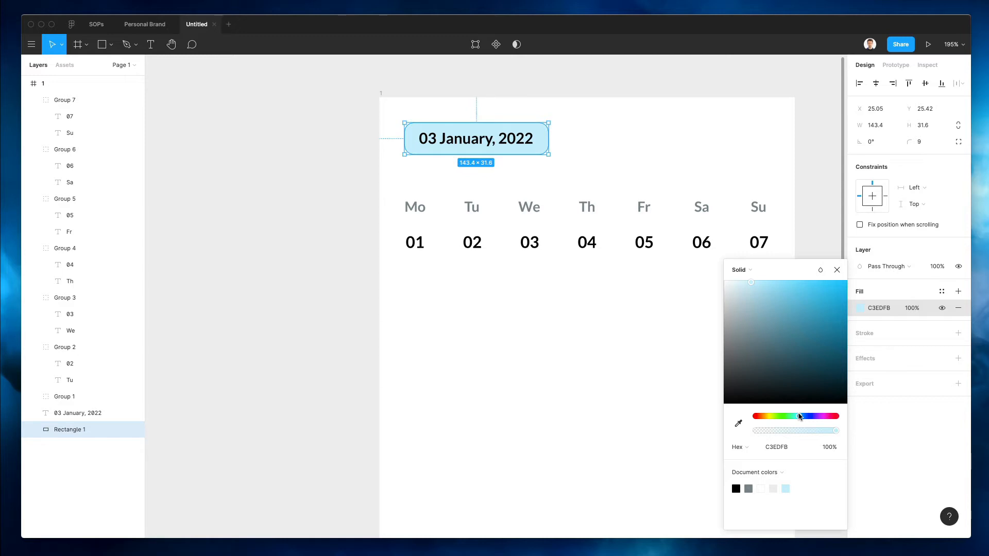
{"action": "mouse_move", "coordinate": [738, 283]}
{"action": "left_mouse_down"}
{"action": "mouse_move", "coordinate": [746, 279]}
{"action": "mouse_move", "coordinate": [750, 298]}
{"action": "mouse_move", "coordinate": [744, 284]}
{"action": "left_mouse_up"}
{"action": "left_click", "coordinate": [664, 159]}
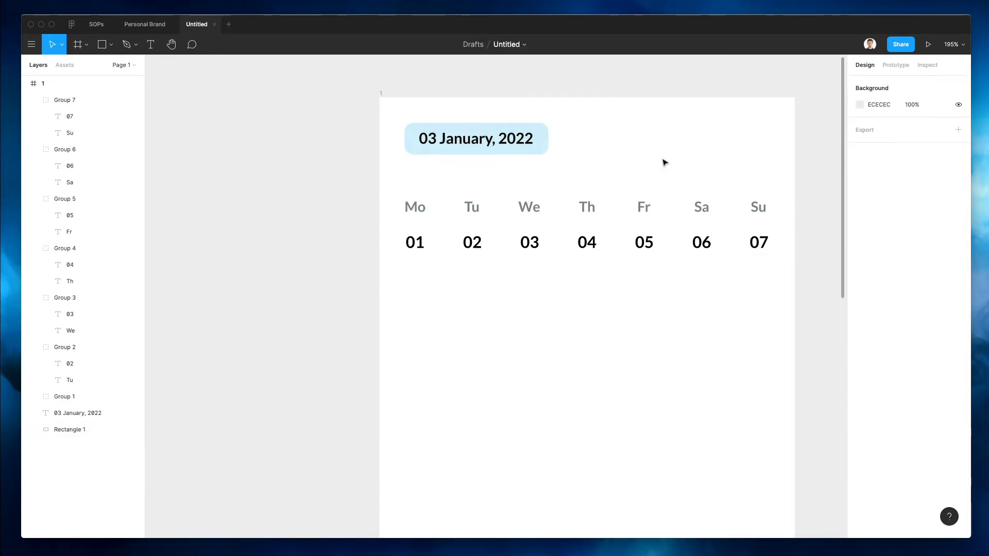
- Duplicate the date pill as a highlight of about 51 × 96 px behind the "We 03" column, at X 123.9, Y 88.82
{"action": "left_click_drag", "start_coordinate": [546, 136], "coordinate": [537, 286]}
{"action": "left_click_drag", "start_coordinate": [447, 260], "coordinate": [526, 264]}
{"action": "key", "text": "Right"}
{"action": "key", "text": "Left"}
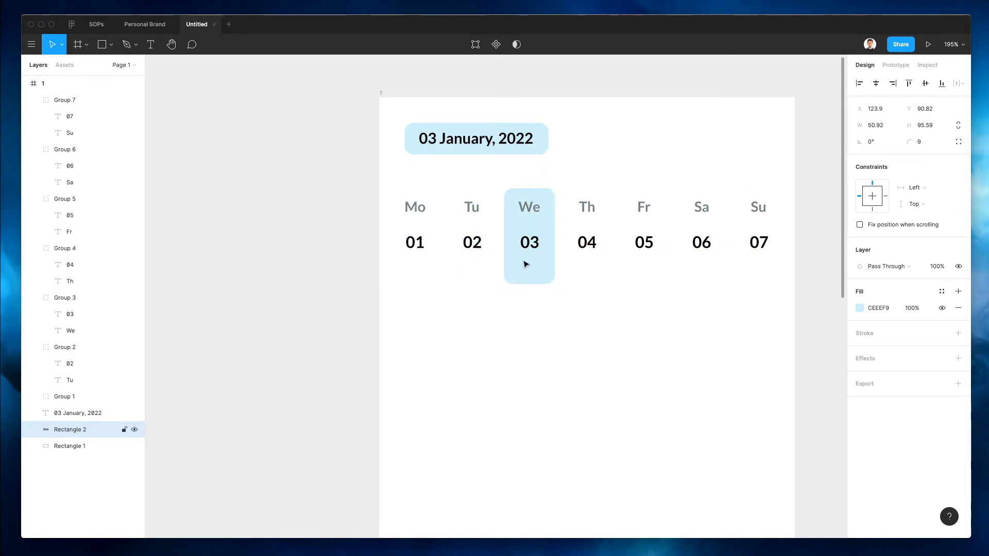
{"action": "key", "text": "Up"}
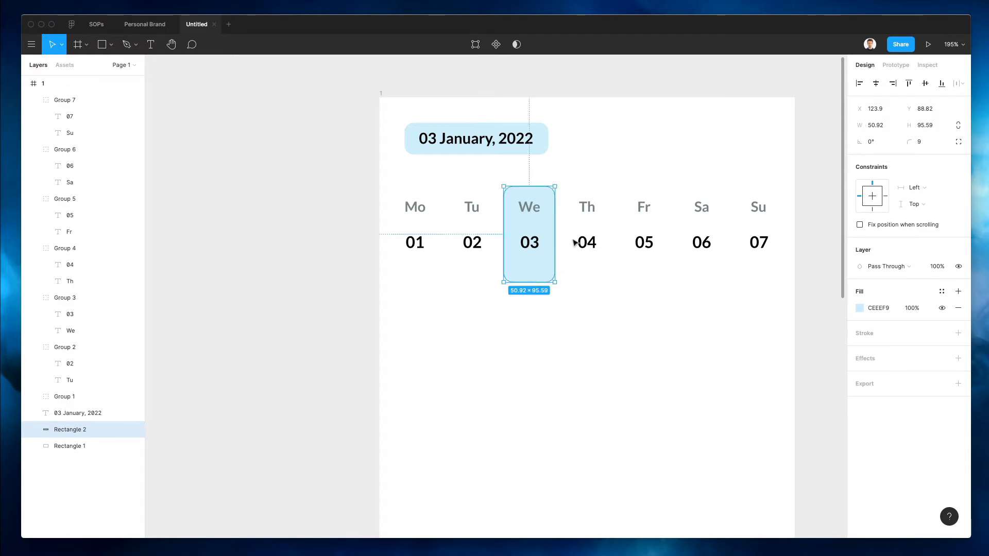
- Paste a copy of the "We 03" highlight and shrink it to a 6 × 6 px dot at the highlight's lower-left corner
{"action": "key", "text": "super+v"}
{"action": "left_click_drag", "start_coordinate": [554, 186], "coordinate": [506, 278]}
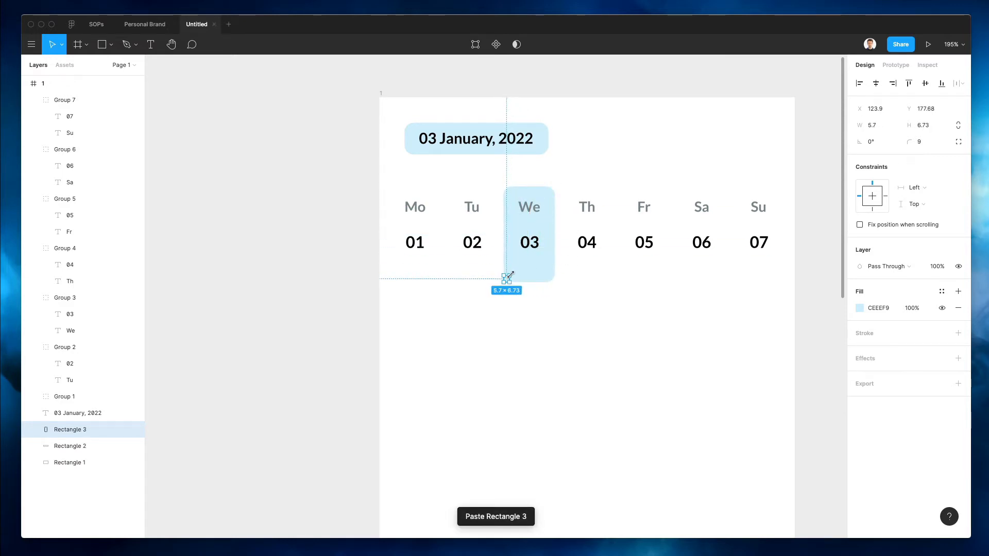
{"action": "left_click", "coordinate": [888, 130]}
{"action": "type", "text": "6"}
{"action": "key", "text": "Tab"}
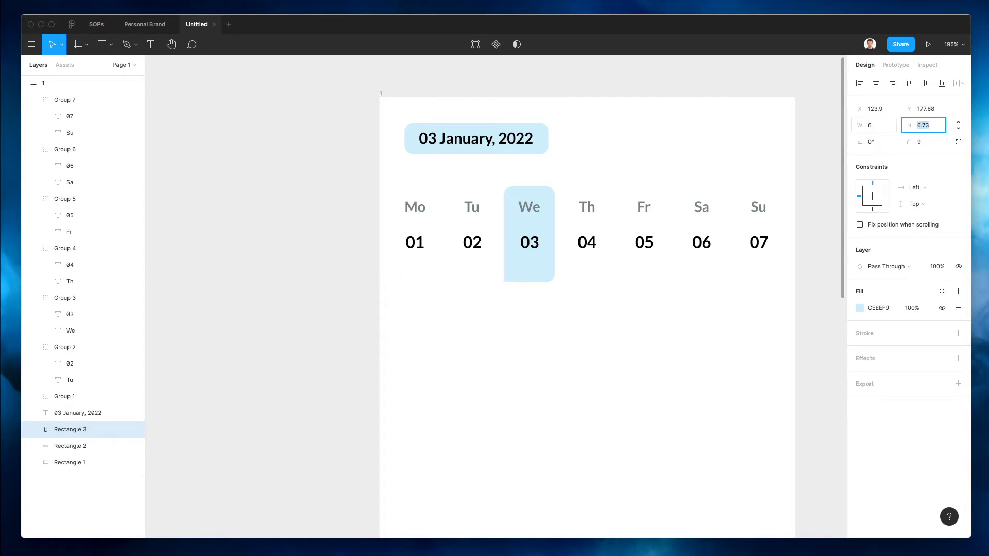
{"action": "key", "text": "Return"}
- Fill the small dot with white sampled from the frame and move it to X 146.9, Y 167.68, centred below "03"
{"action": "key", "text": "i"}
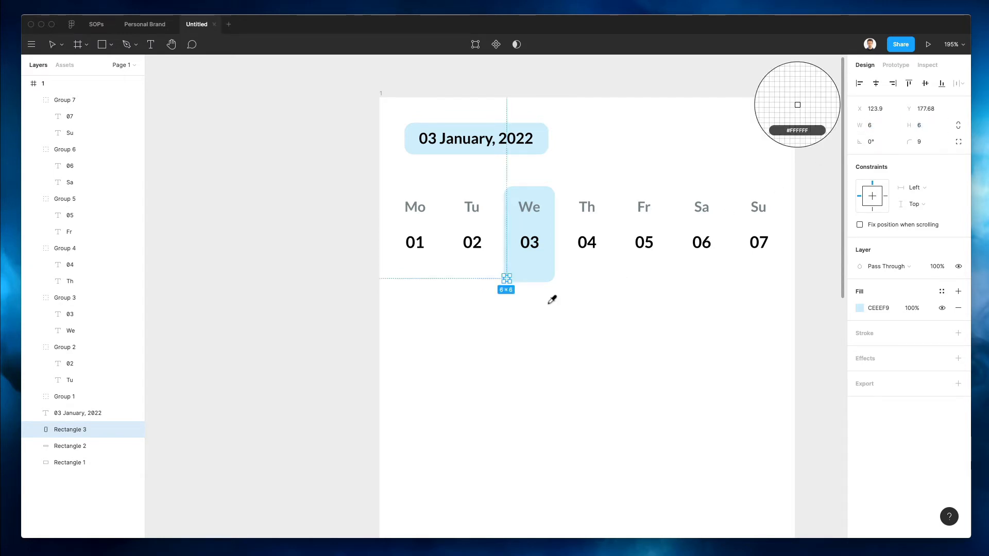
{"action": "left_click", "coordinate": [528, 287]}
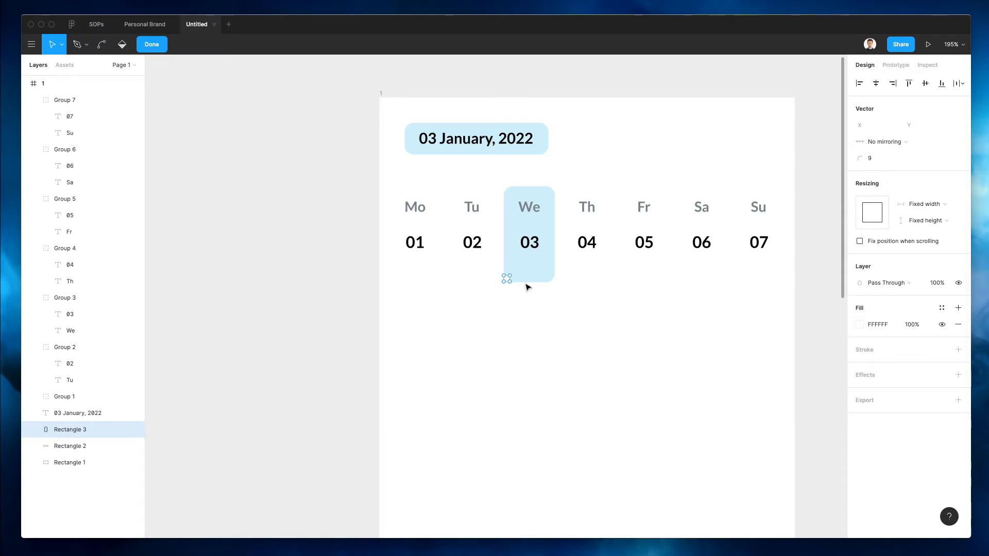
{"action": "key", "text": "shift+Up"}
{"action": "key", "text": "shift+Right"}
{"action": "key", "text": "shift+Right"}
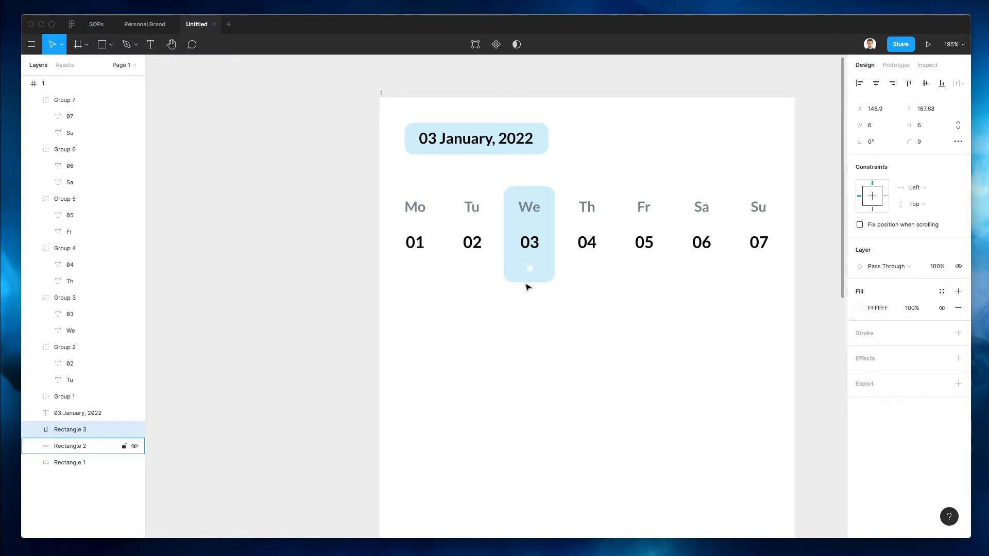
{"action": "left_click", "coordinate": [549, 267]}
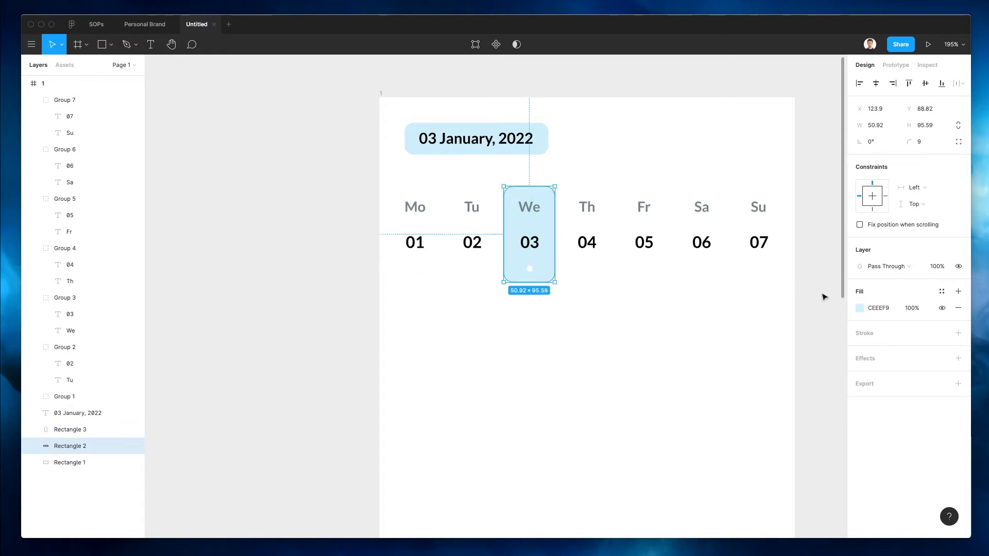
- Recolour the selected-day highlight to sampled black 000000 and the "03" text on it to sampled white FFFFFF
{"action": "key", "text": "i"}
{"action": "left_click", "coordinate": [535, 237]}
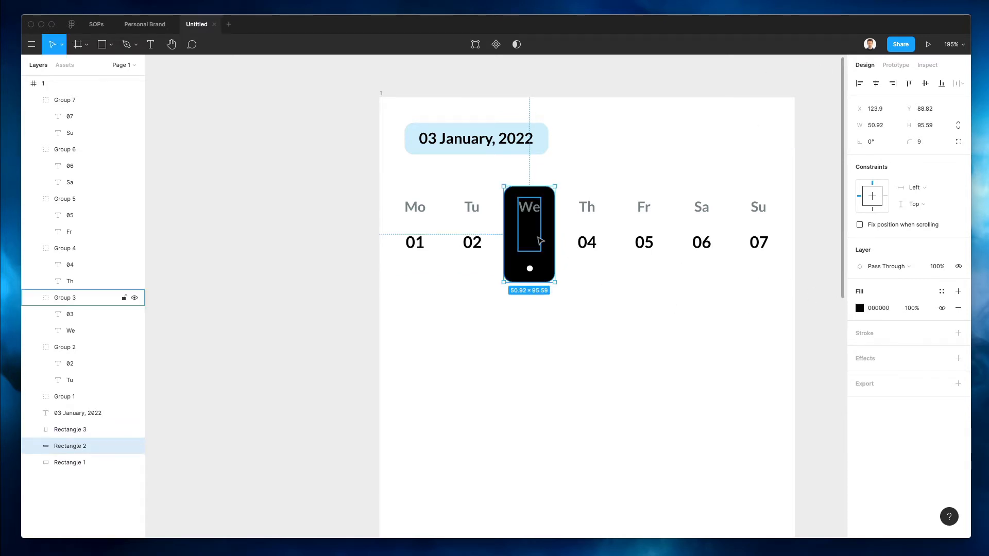
{"action": "double_click", "coordinate": [536, 238]}
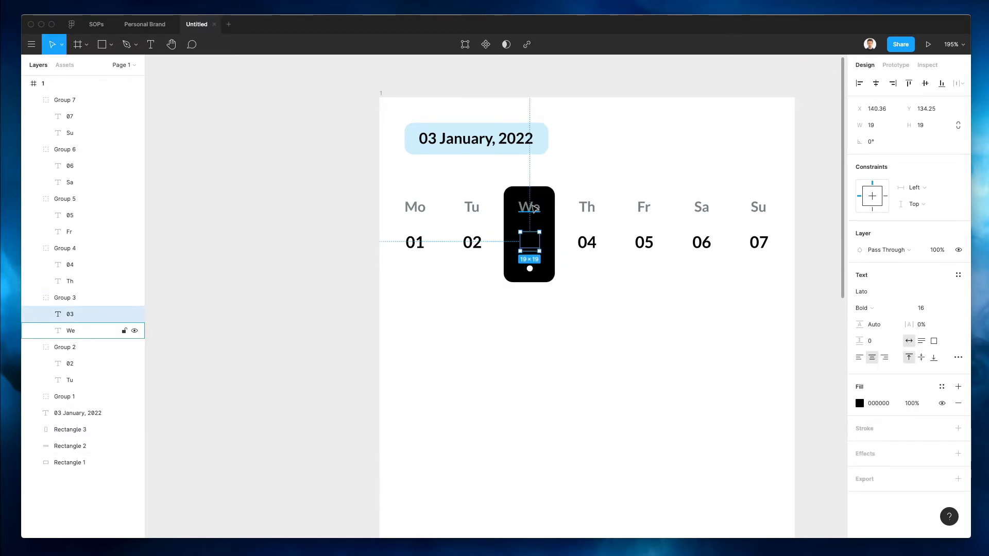
{"action": "key", "text": "i"}
{"action": "left_click", "coordinate": [558, 195]}
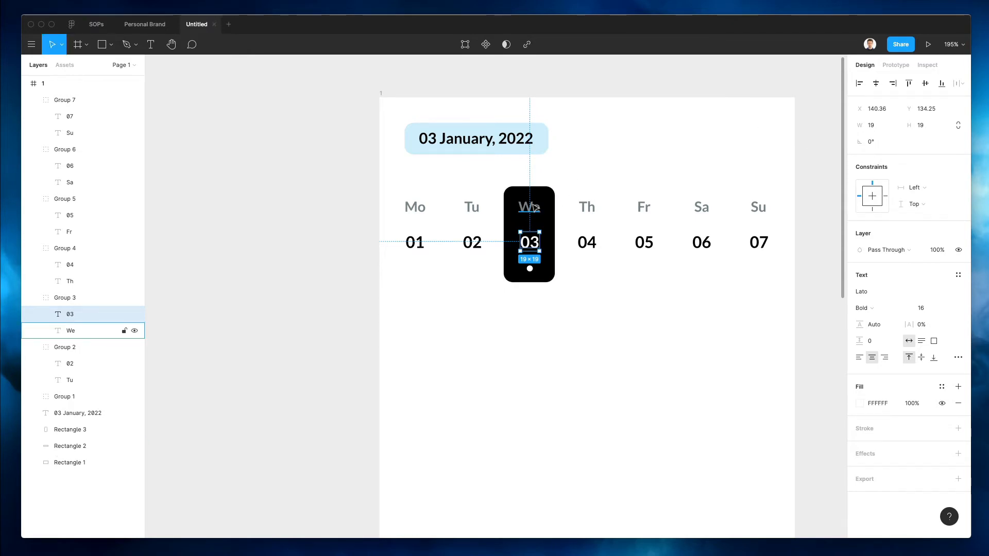
- Fill the "We" label on the black highlight with sampled white FFFFFF and set its opacity to 50%
{"action": "left_click", "coordinate": [536, 207]}
{"action": "key", "text": "i"}
{"action": "left_click", "coordinate": [553, 191]}
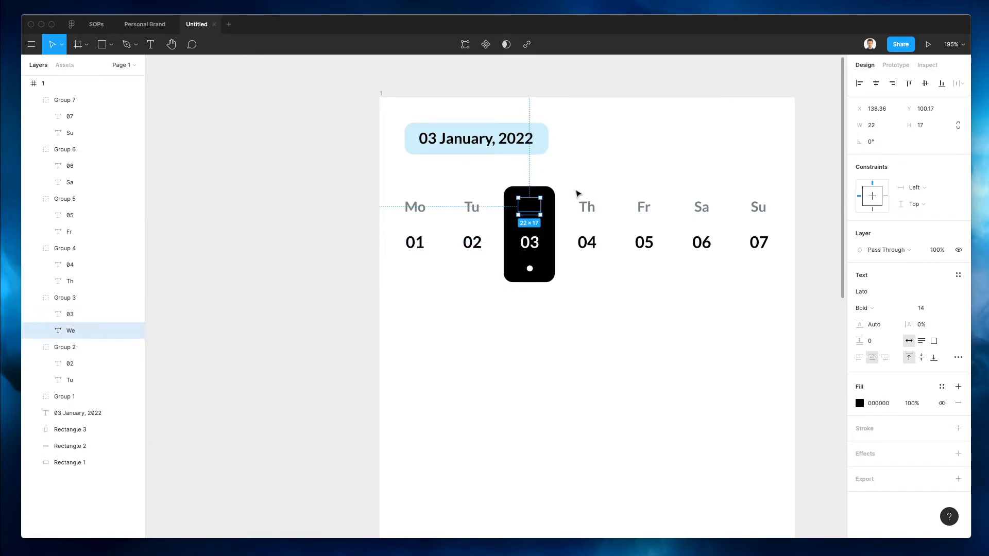
{"action": "key", "text": "i"}
{"action": "left_click", "coordinate": [576, 188]}
{"action": "key", "text": "5"}
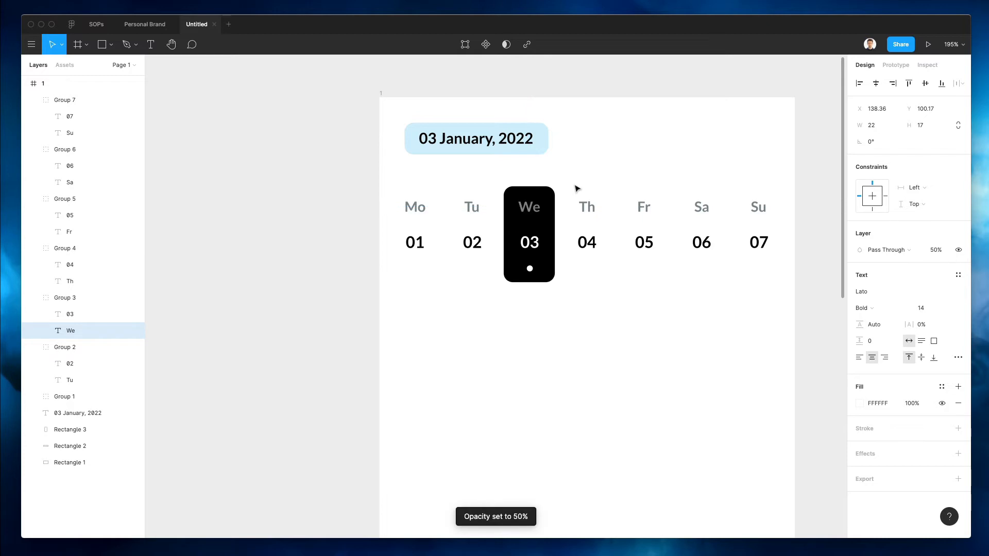
{"action": "left_click", "coordinate": [528, 339]}
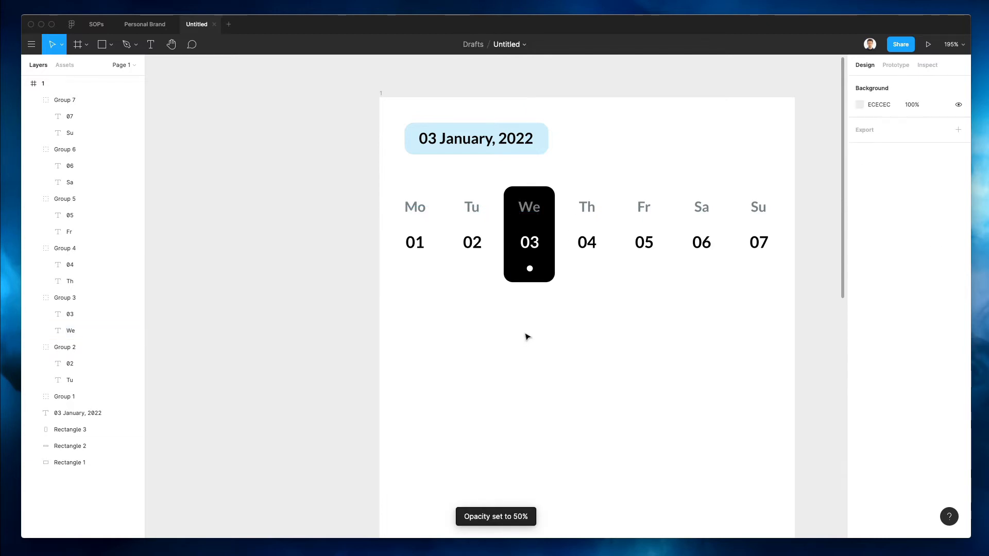
- Move the date pill and the entire day row, including the highlight and dot, slightly down within the frame
{"action": "left_click", "coordinate": [530, 269]}
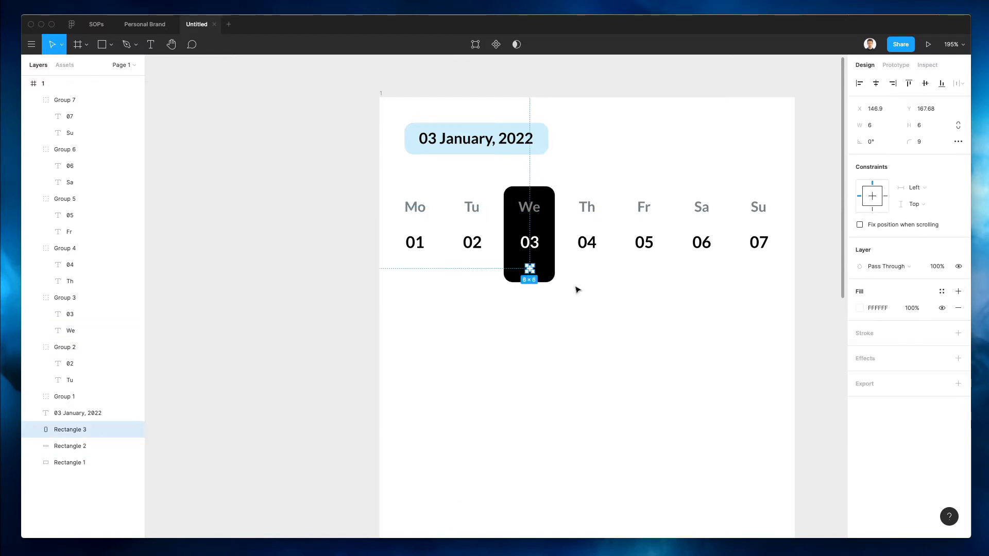
{"action": "scroll", "coordinate": [591, 294], "scroll_direction": "down", "scroll_amount": 2}
{"action": "left_click", "coordinate": [591, 294]}
{"action": "scroll", "coordinate": [591, 294], "scroll_direction": "down", "scroll_amount": 5}
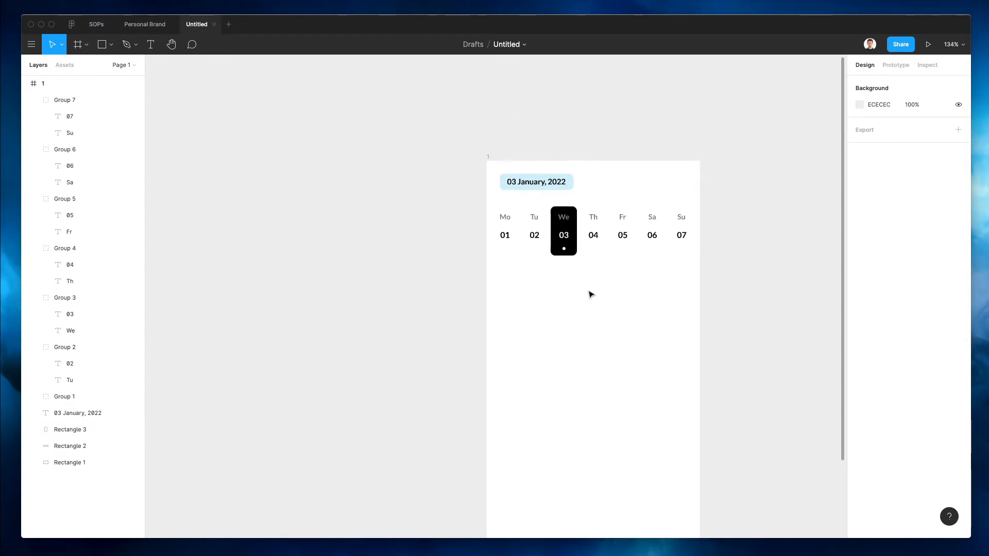
{"action": "scroll", "coordinate": [591, 294], "scroll_direction": "right", "scroll_amount": 1}
{"action": "scroll", "coordinate": [590, 294], "scroll_direction": "down", "scroll_amount": 1}
{"action": "scroll", "coordinate": [591, 294], "scroll_direction": "up", "scroll_amount": 1}
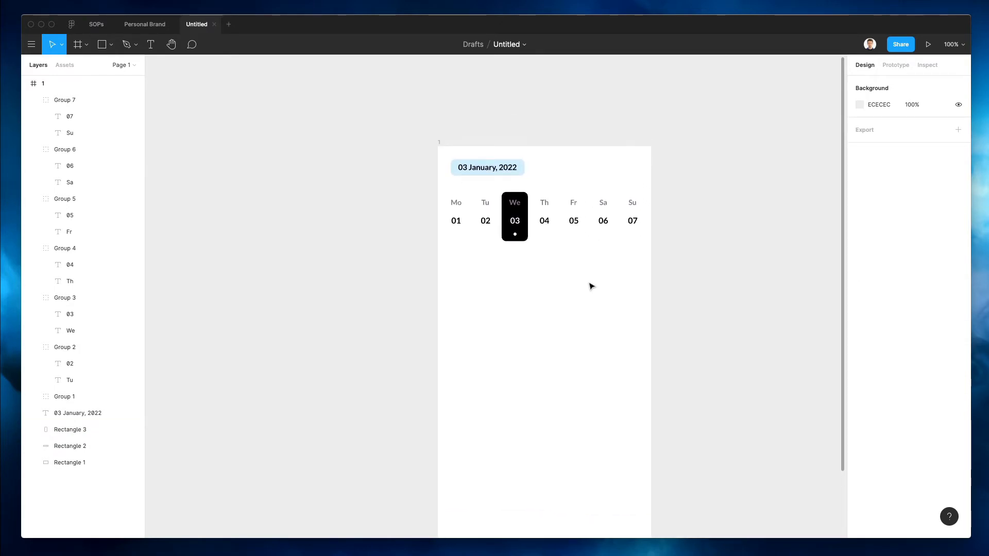
{"action": "left_click_drag", "start_coordinate": [416, 145], "coordinate": [658, 273]}
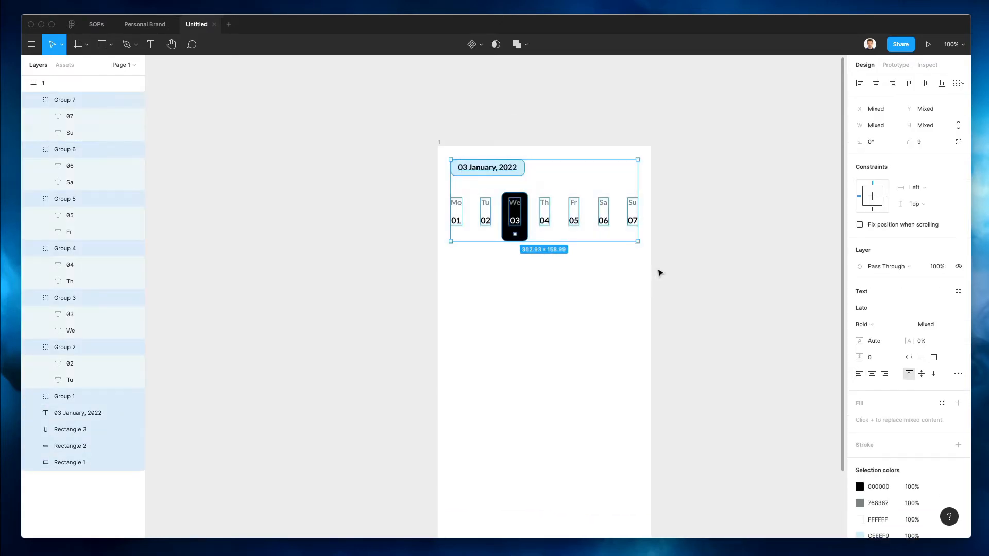
{"action": "key", "text": "Down"}
{"action": "key", "text": "Down"}
{"action": "key", "text": "Down"}
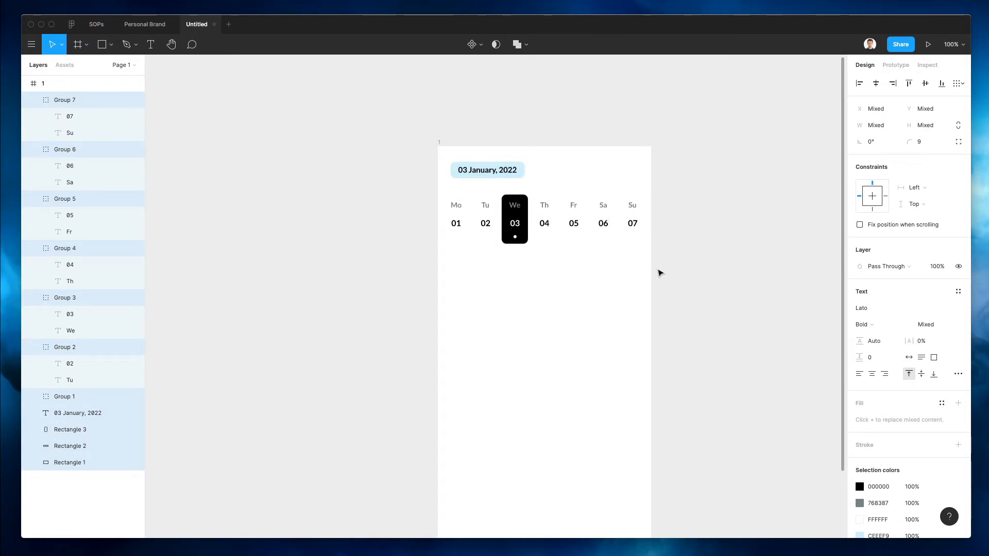
{"action": "left_click", "coordinate": [646, 272]}
{"action": "scroll", "coordinate": [623, 274], "scroll_direction": "right", "scroll_amount": 2}
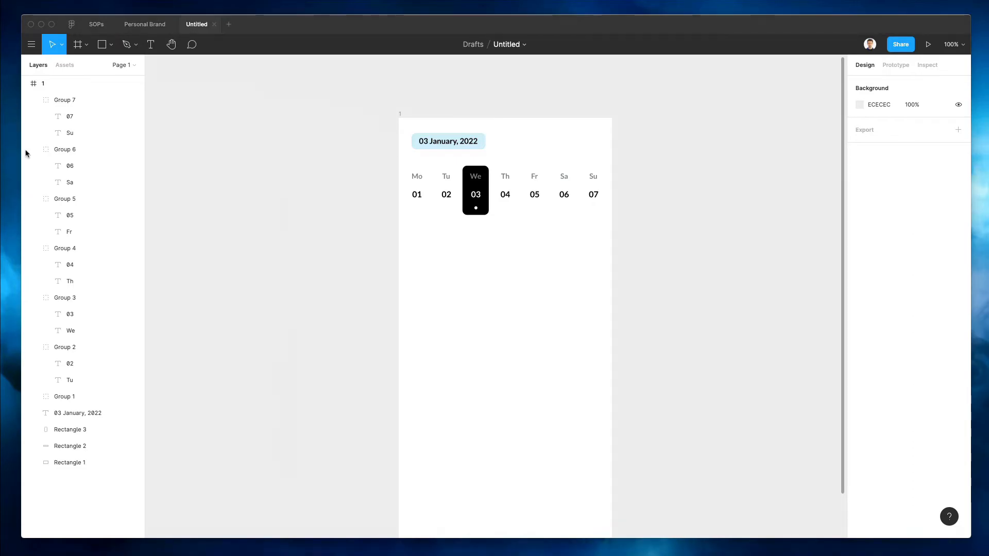
- In Nucleo, search the Nucleo set for "cale" and add the 64 px calendar-plus icon to the Figma frame at X 300, Y 18
{"action": "left_click_drag", "start_coordinate": [550, 135], "coordinate": [841, 245]}
{"action": "double_click", "coordinate": [473, 266]}
{"action": "type", "text": "cale"}
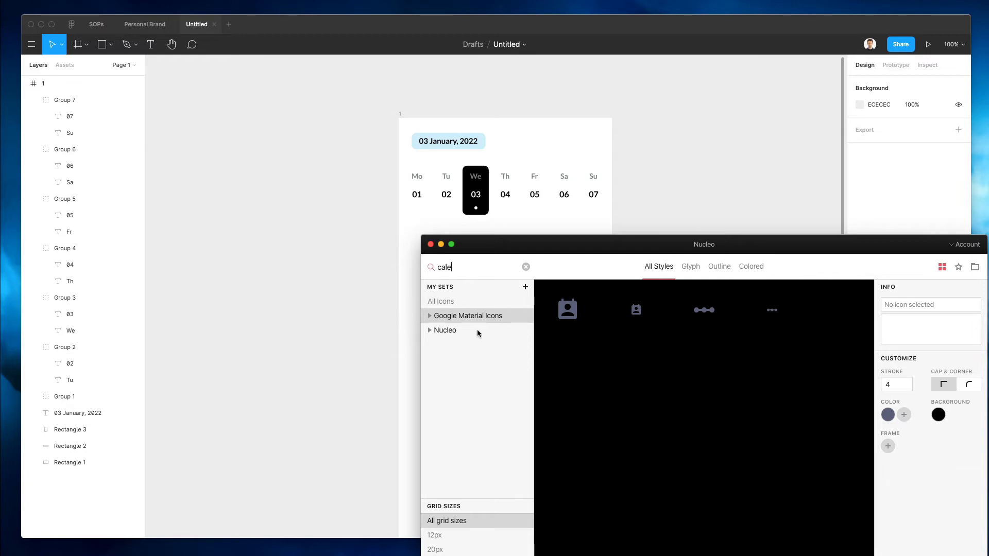
{"action": "left_click", "coordinate": [454, 331]}
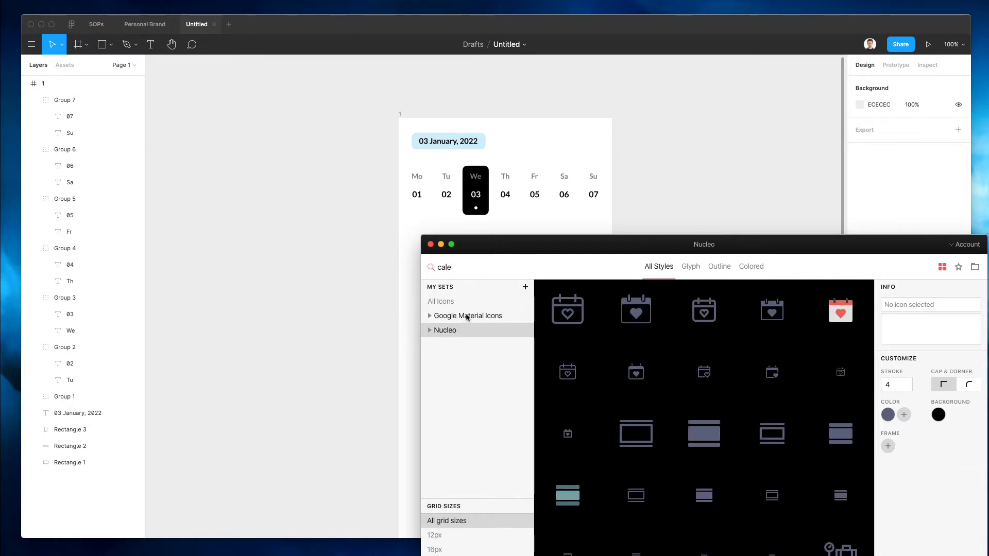
{"action": "scroll", "coordinate": [717, 348], "scroll_direction": "down", "scroll_amount": 5}
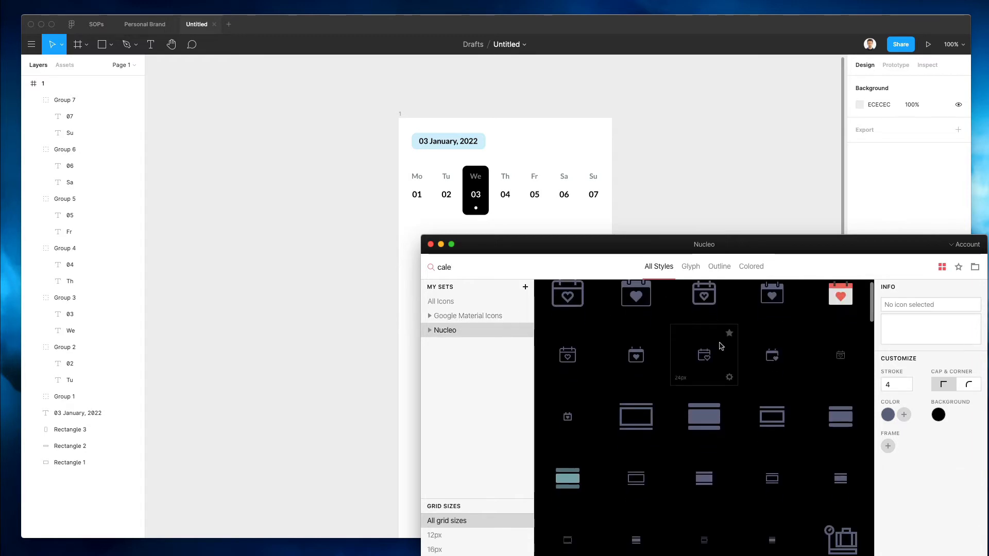
{"action": "scroll", "coordinate": [720, 345], "scroll_direction": "down", "scroll_amount": 8}
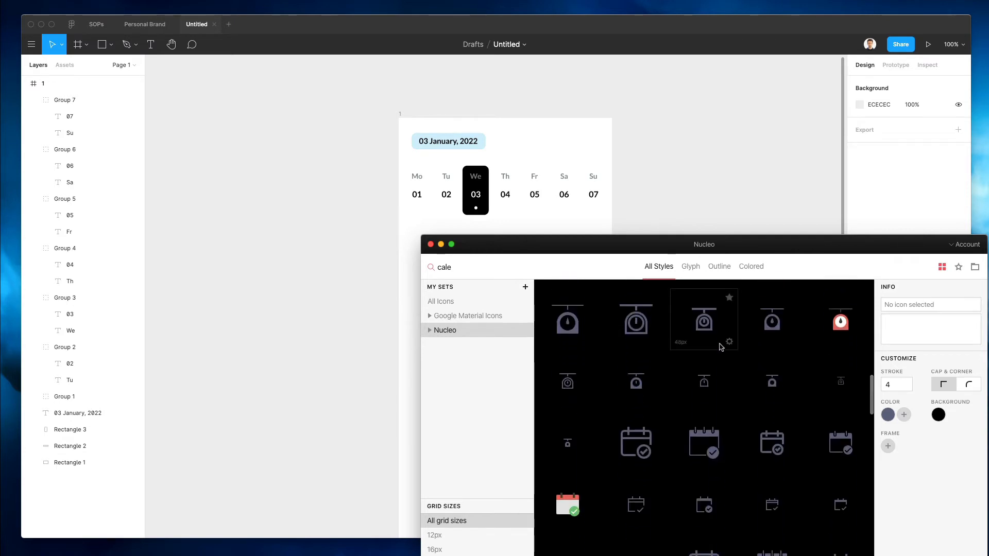
{"action": "scroll", "coordinate": [720, 346], "scroll_direction": "down", "scroll_amount": 4}
{"action": "scroll", "coordinate": [720, 347], "scroll_direction": "down", "scroll_amount": 3}
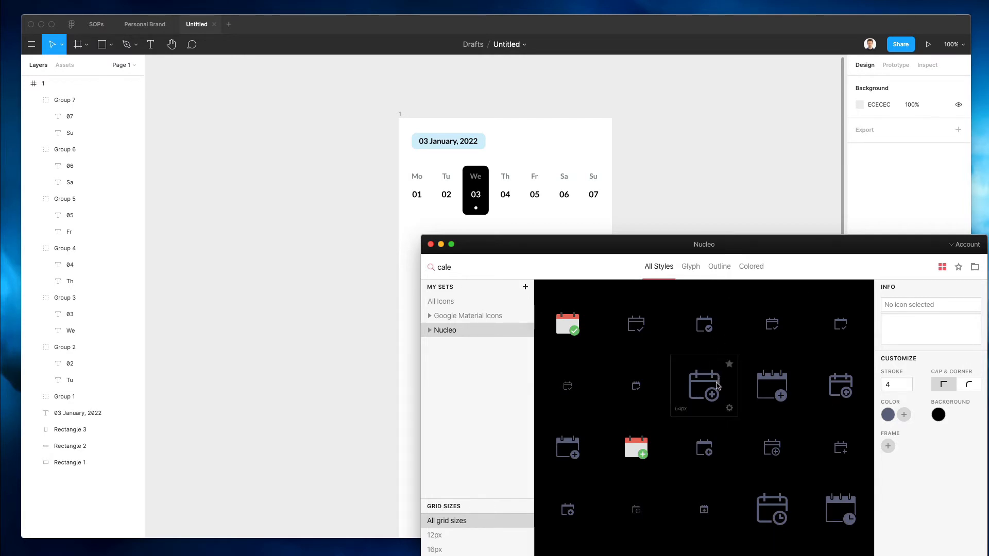
{"action": "left_click_drag", "start_coordinate": [717, 385], "coordinate": [569, 149]}
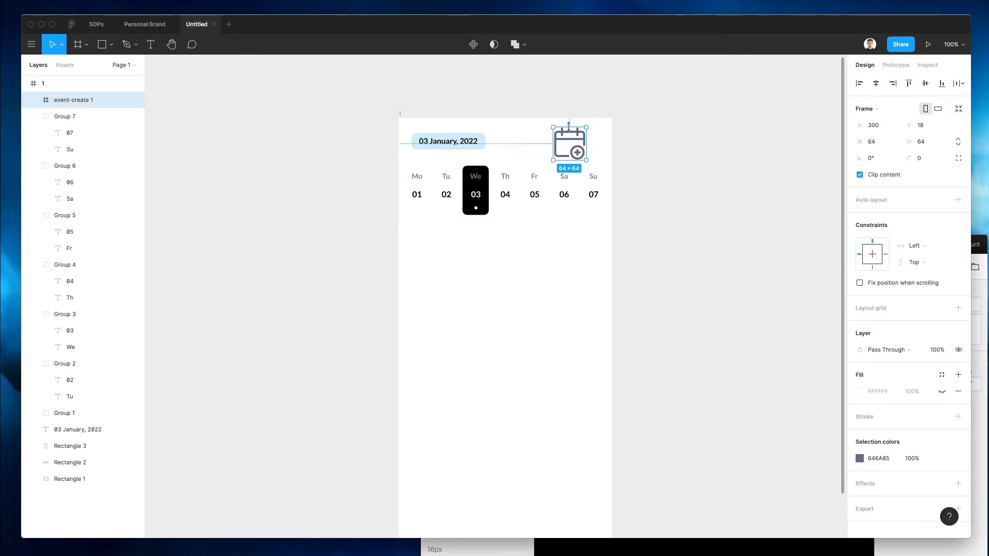
- Scale the calendar icon to about 24.5 × 24.5 px at X 363.45, Y 32.96, level with the date pill, and ungroup its frame
{"action": "scroll", "coordinate": [569, 125], "scroll_direction": "up", "scroll_amount": 5, "text": "ctrl"}
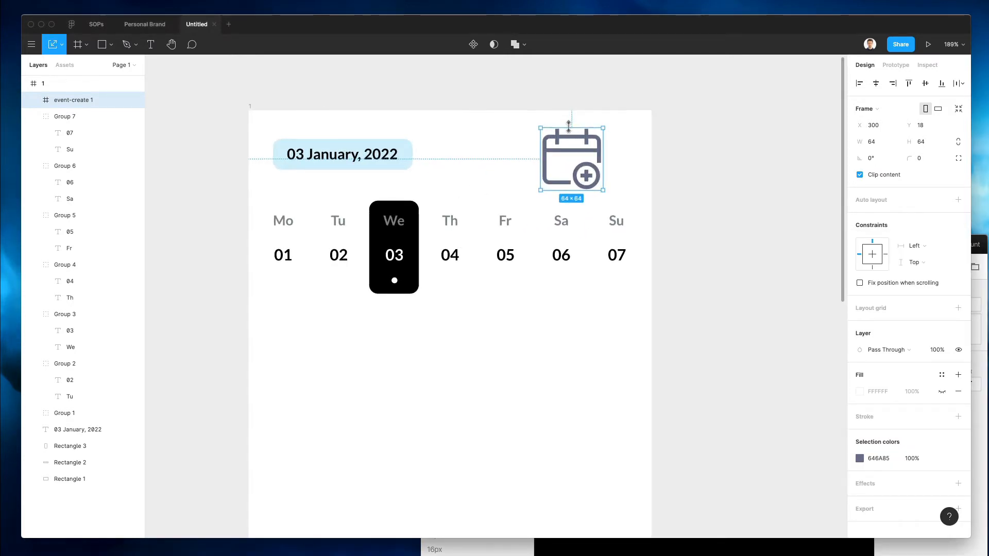
{"action": "left_click_drag", "start_coordinate": [569, 127], "coordinate": [622, 155]}
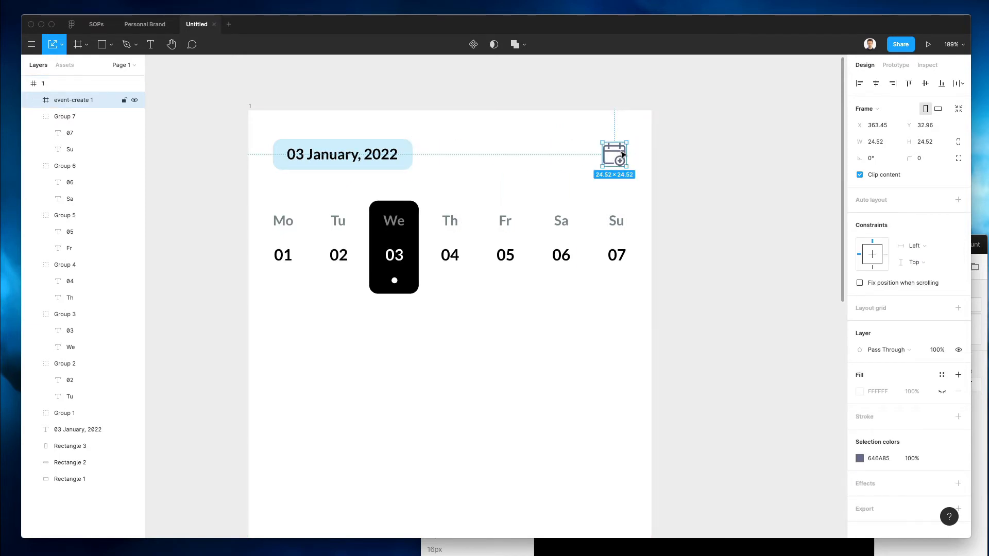
{"action": "key", "text": "super+shift+g"}
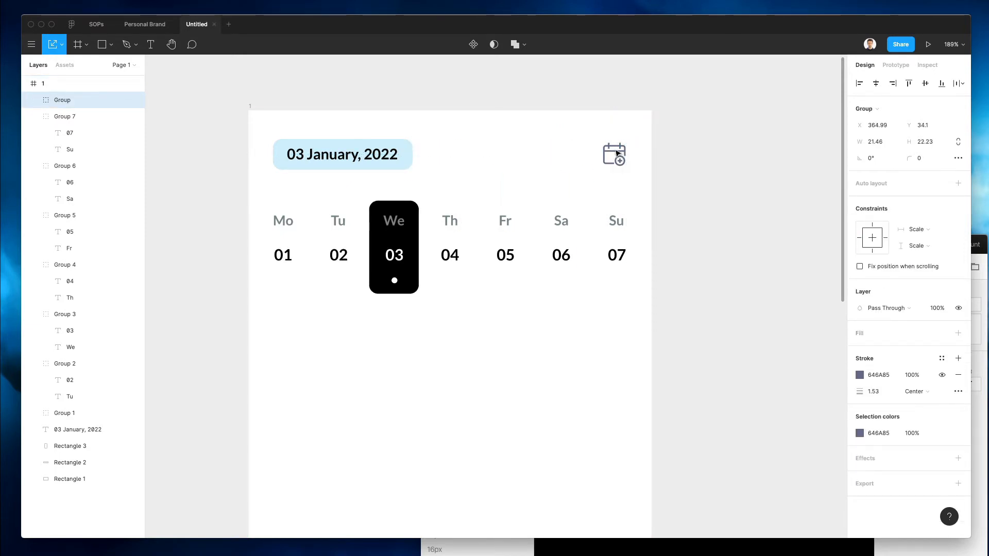
- Try a stroke weight of 2 on the calendar icon
{"action": "scroll", "coordinate": [655, 225], "scroll_direction": "down", "scroll_amount": 3}
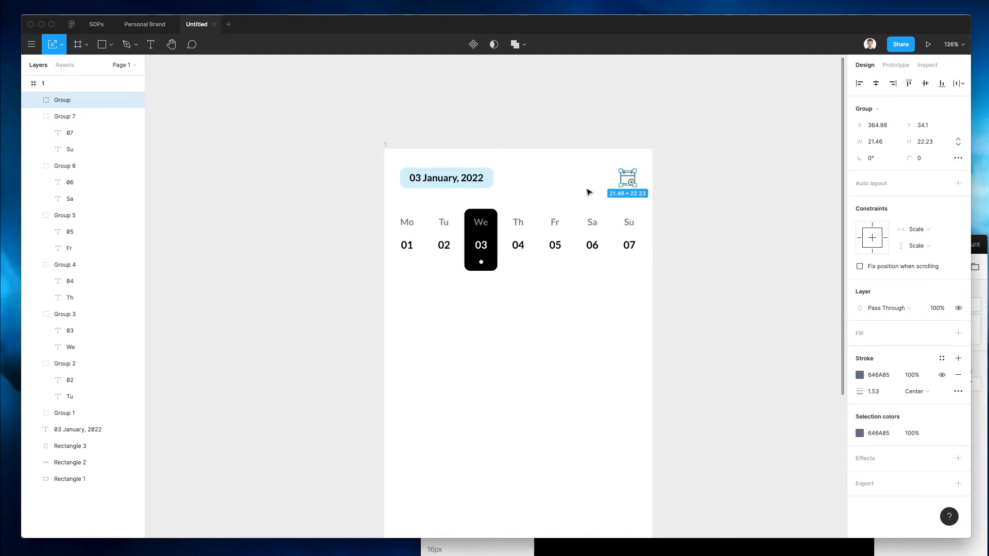
{"action": "scroll", "coordinate": [590, 192], "scroll_direction": "up", "scroll_amount": 3}
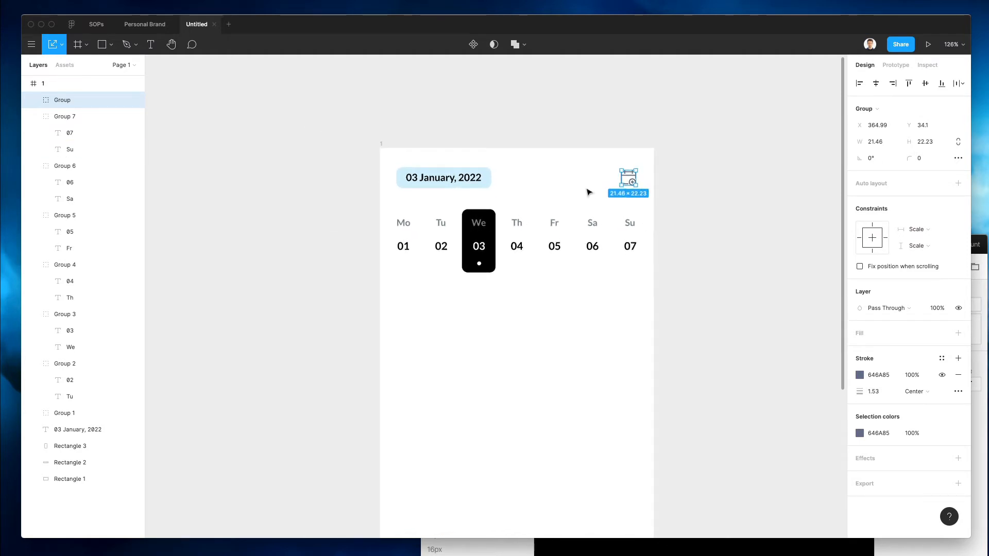
{"action": "left_click", "coordinate": [882, 392]}
{"action": "type", "text": "2"}
{"action": "key", "text": "Return"}
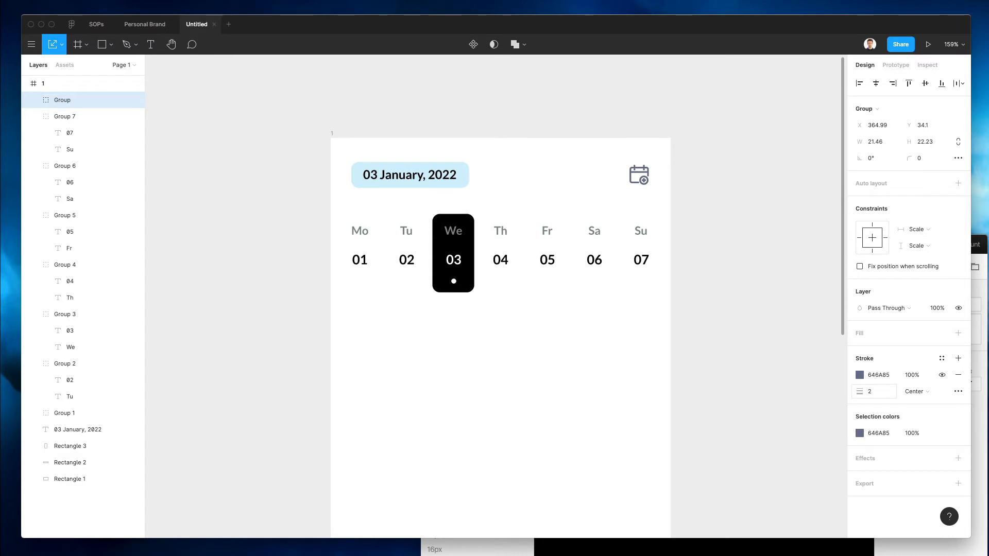
- Set the calendar icon's stroke weight to 1.7 and deselect it
{"action": "left_click", "coordinate": [865, 394]}
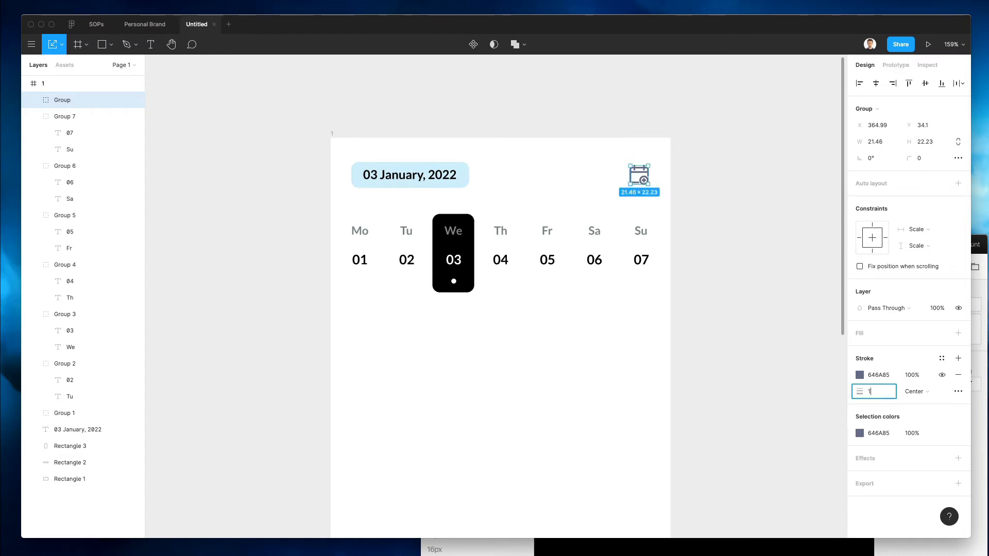
{"action": "type", "text": "1,7"}
{"action": "key", "text": "Return"}
{"action": "left_click", "coordinate": [619, 358]}
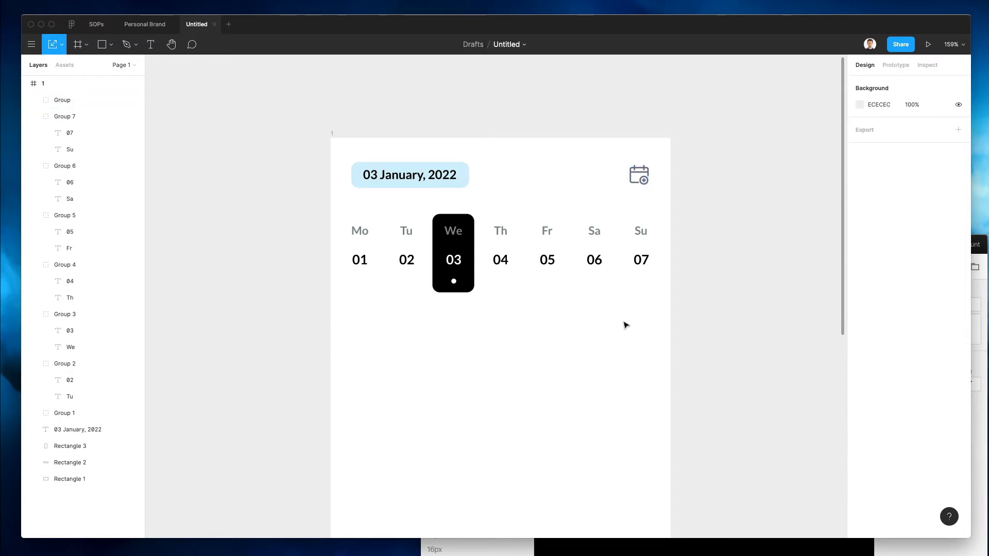
- Paste a copy of the "Mo" label into the frame, outside its day group
{"action": "scroll", "coordinate": [626, 325], "scroll_direction": "down", "scroll_amount": 5}
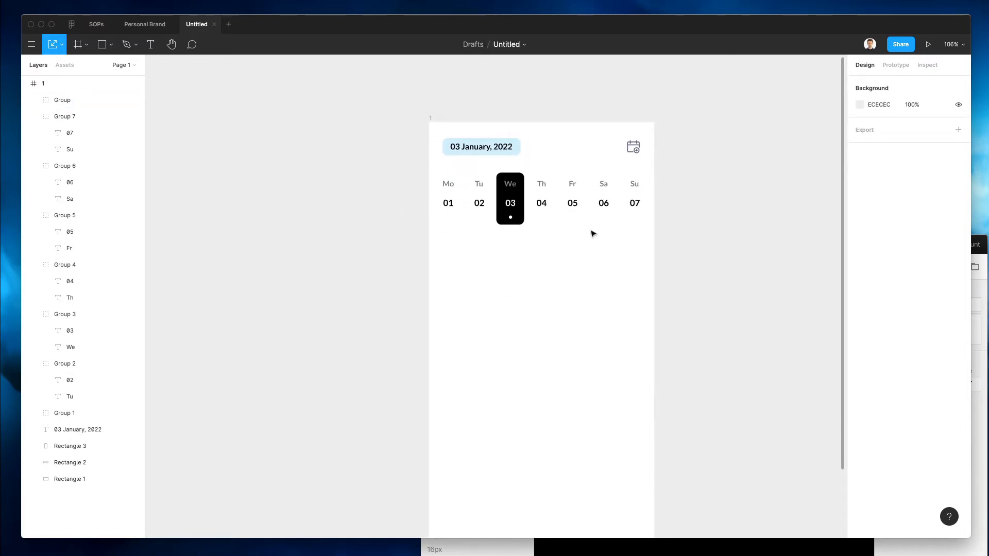
{"action": "scroll", "coordinate": [604, 257], "scroll_direction": "up", "scroll_amount": 3}
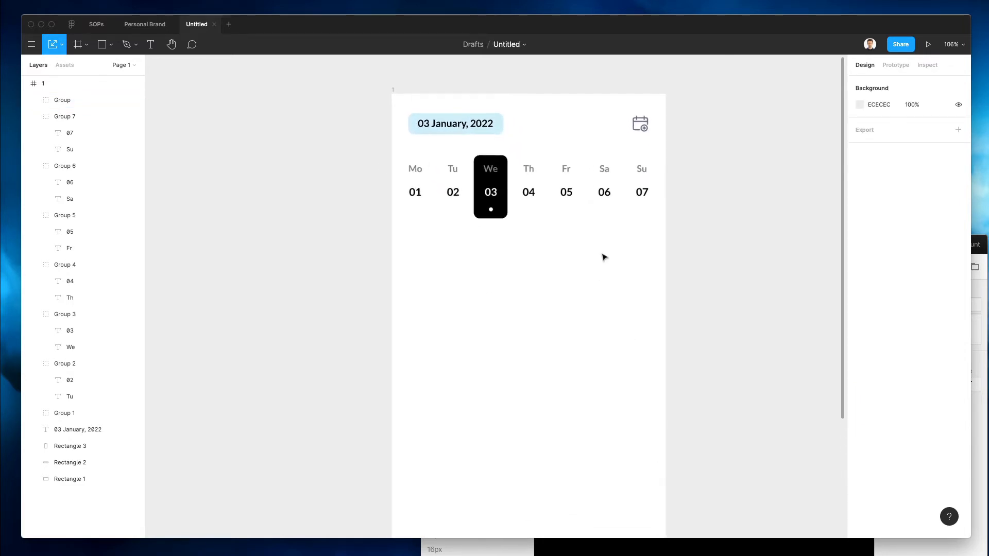
{"action": "double_click", "coordinate": [414, 169]}
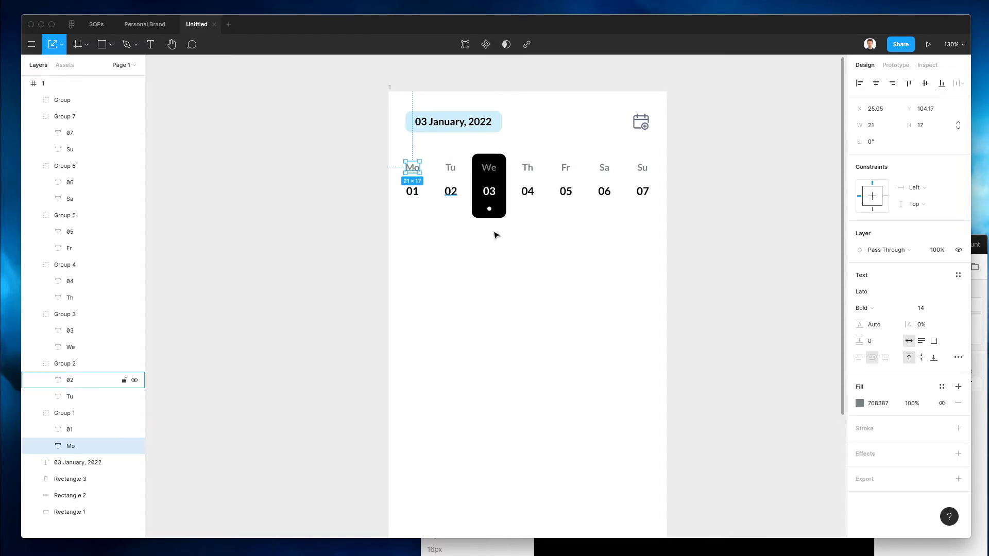
{"action": "key", "text": "super+c"}
{"action": "left_click", "coordinate": [506, 291]}
{"action": "key", "text": "super+v"}
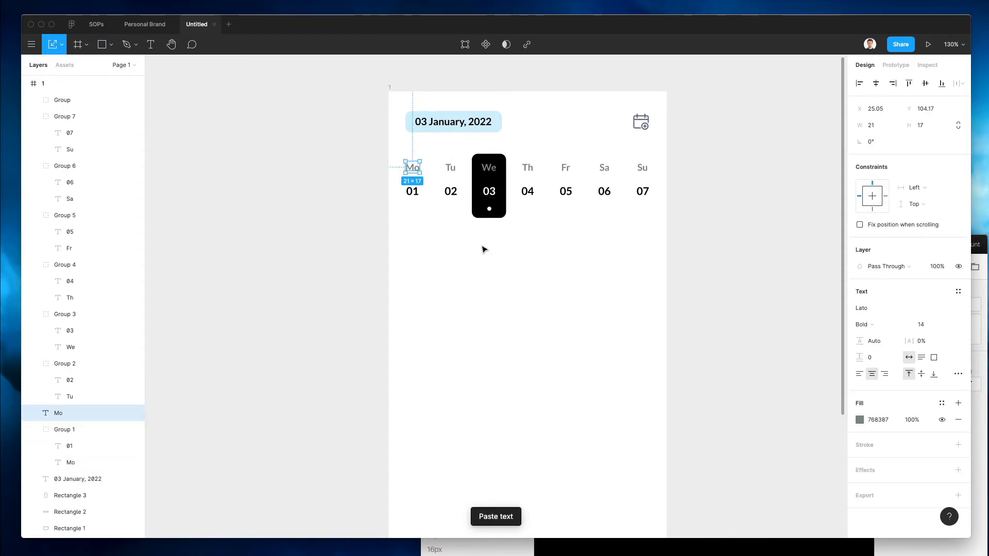
- Move the pasted "Mo" label straight down below the day row to X 25.05, Y 228.74
{"action": "key", "text": "shift+Down"}
{"action": "key", "text": "shift+Down"}
{"action": "key", "text": "shift+Down"}
{"action": "key", "text": "shift+Down"}
{"action": "key", "text": "shift+Down"}
{"action": "key", "text": "shift+Down"}
{"action": "key", "text": "shift+Down"}
{"action": "key", "text": "shift+Down"}
{"action": "key", "text": "shift+Down"}
{"action": "key", "text": "shift+Down"}
{"action": "key", "text": "shift+Down"}
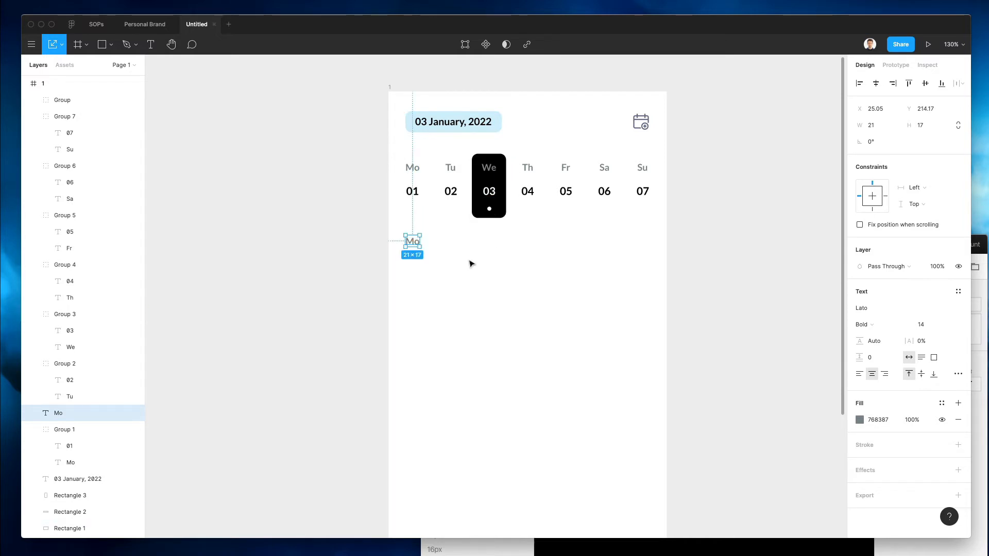
{"action": "left_click_drag", "start_coordinate": [413, 247], "coordinate": [413, 256]}
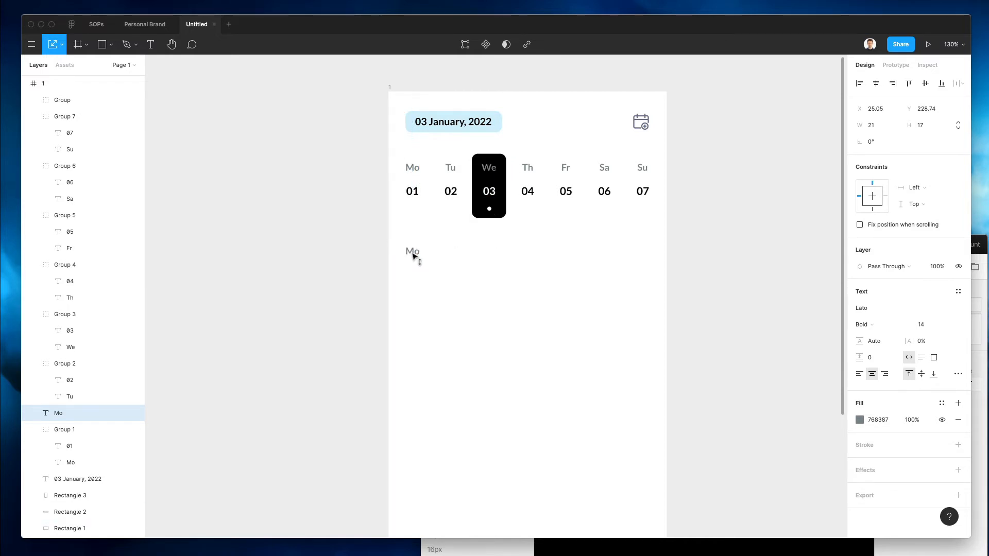
- Duplicate the lower "Mo" label, placing the copy below and to the right of it
{"action": "left_click", "coordinate": [928, 328]}
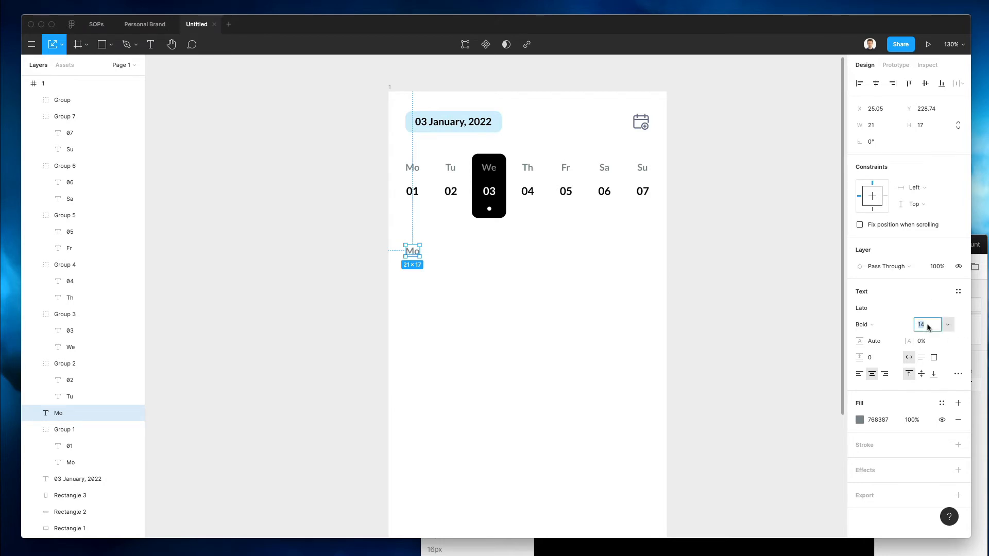
{"action": "left_click", "coordinate": [352, 268]}
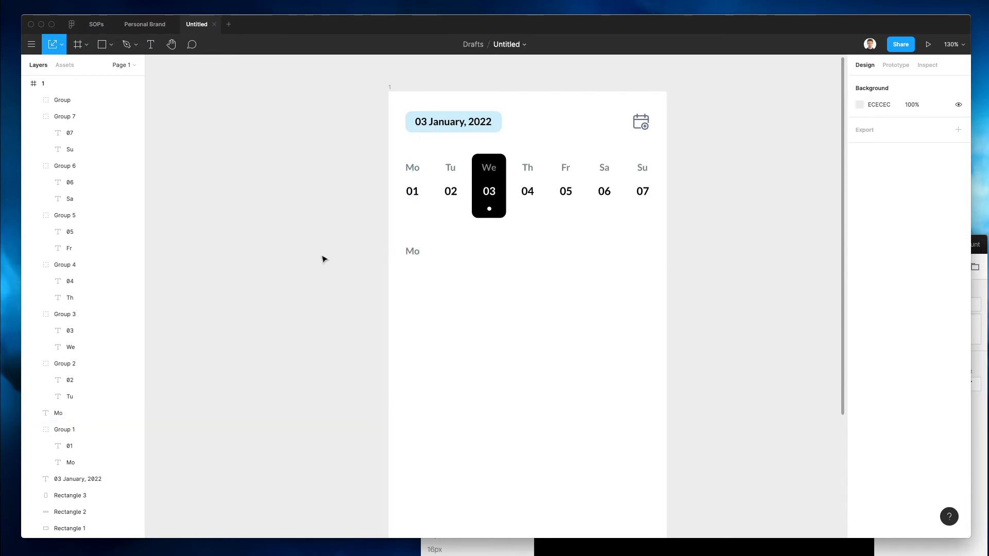
{"action": "left_click_drag", "start_coordinate": [412, 252], "coordinate": [469, 271]}
- Set the font size of the lower-left "Mo" label to 12 and deselect it
{"action": "left_click", "coordinate": [420, 252]}
{"action": "left_click", "coordinate": [922, 324]}
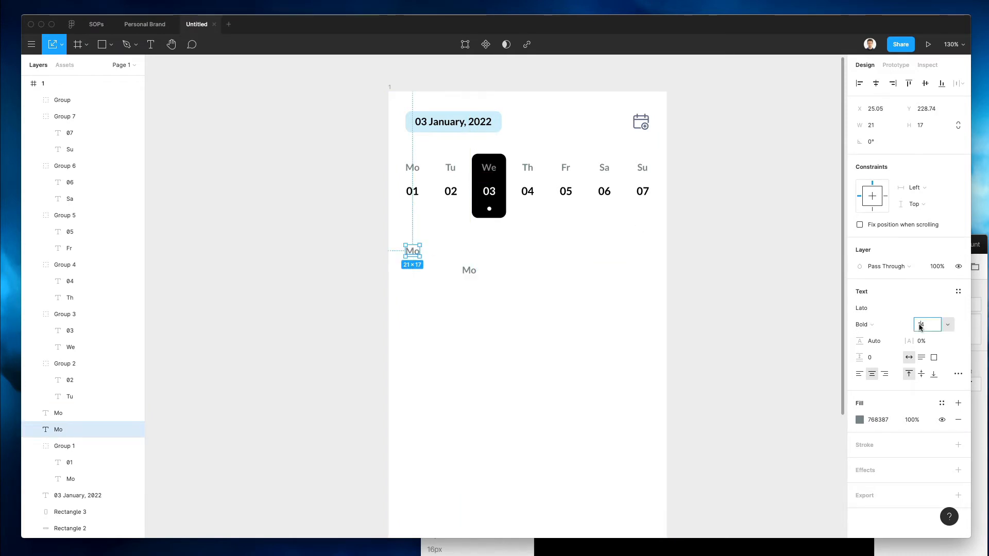
{"action": "key", "text": "Down"}
{"action": "key", "text": "Down"}
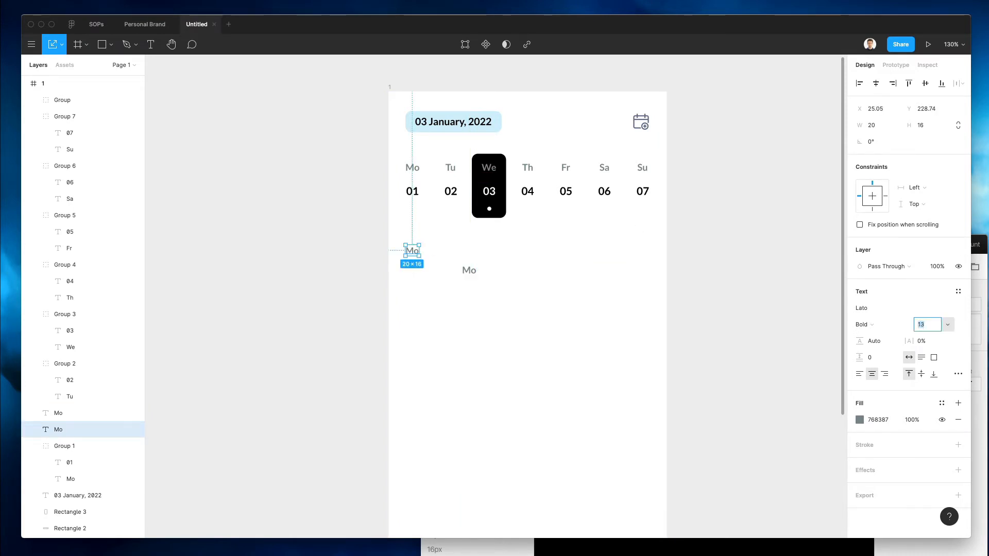
{"action": "left_click", "coordinate": [517, 235]}
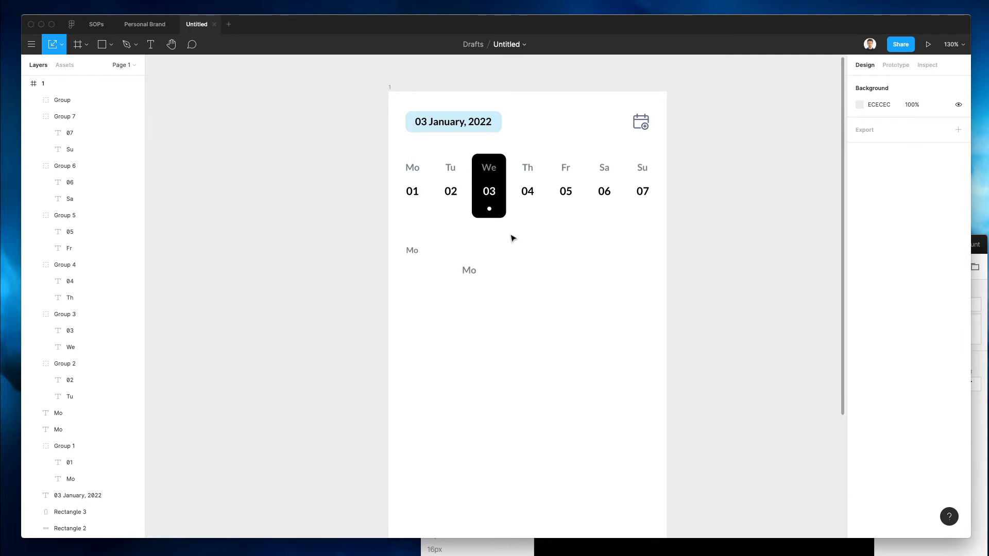
- Draw a horizontal line about 319 wide to the right of the size 12 "Mo" label
{"action": "key", "text": "shift+l"}
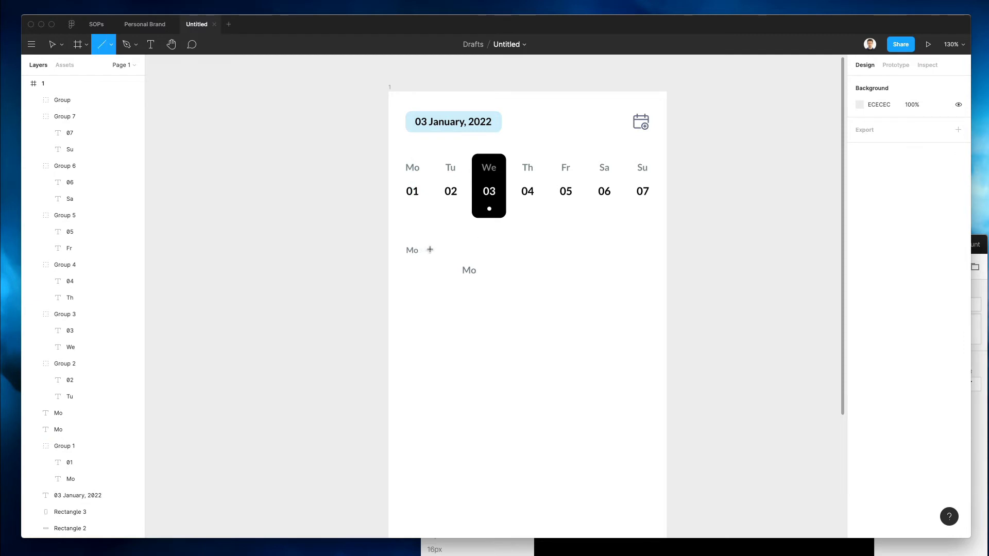
{"action": "left_click_drag", "start_coordinate": [435, 249], "coordinate": [648, 249]}
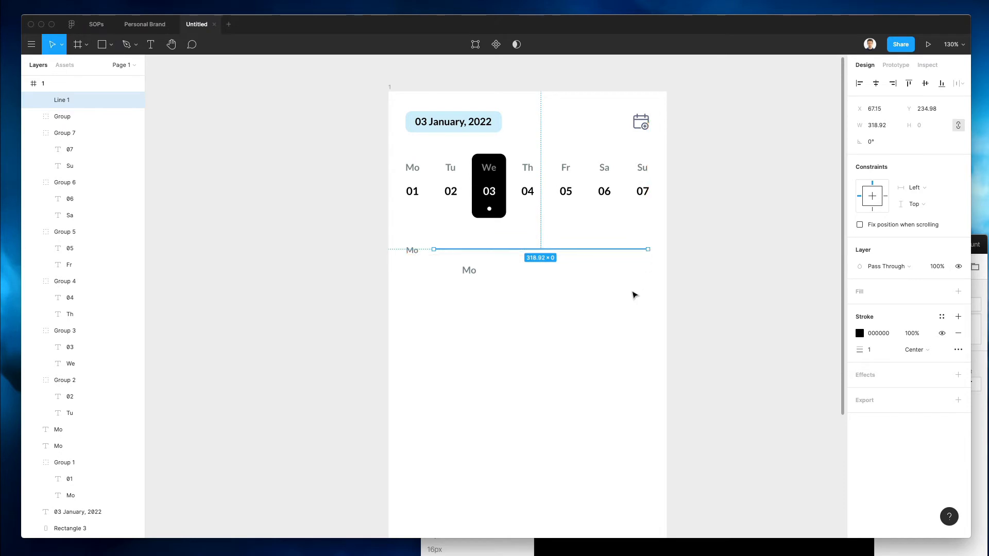
{"action": "left_click", "coordinate": [634, 295]}
- Align the line and the "Mo" label beside it on their vertical centers
{"action": "left_click_drag", "start_coordinate": [398, 242], "coordinate": [467, 258]}
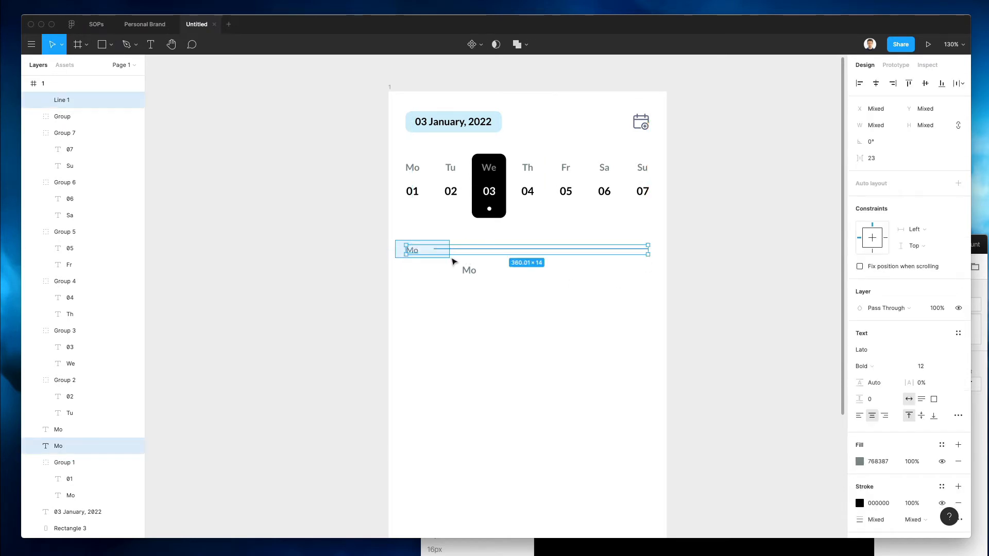
{"action": "left_click", "coordinate": [926, 85]}
{"action": "left_click", "coordinate": [648, 298]}
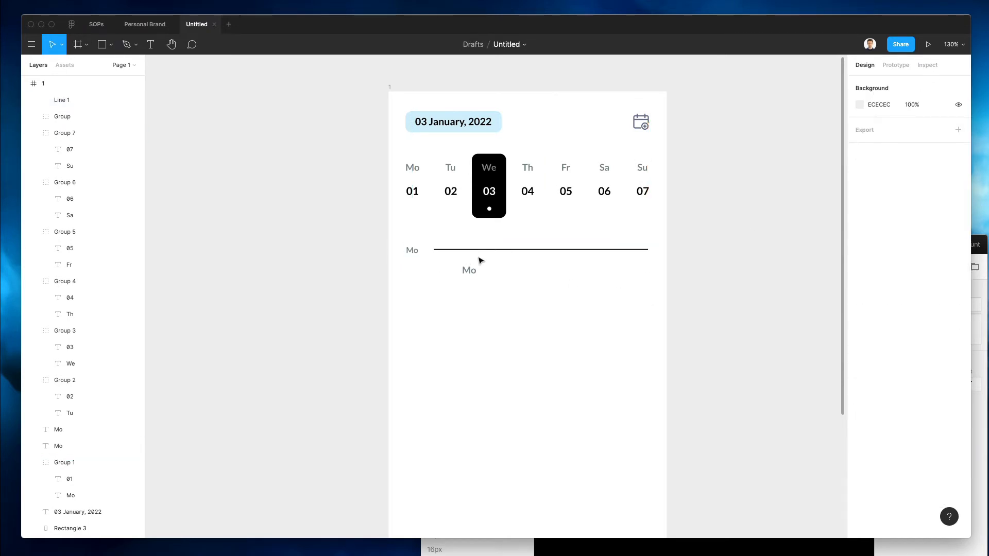
- Sample the "Mo" label's grey 768387 as the stroke color of the line
{"action": "left_click", "coordinate": [435, 249]}
{"action": "scroll", "coordinate": [407, 251], "scroll_direction": "down", "scroll_amount": 3}
{"action": "scroll", "coordinate": [407, 251], "scroll_direction": "up", "scroll_amount": 5}
{"action": "key", "text": "i"}
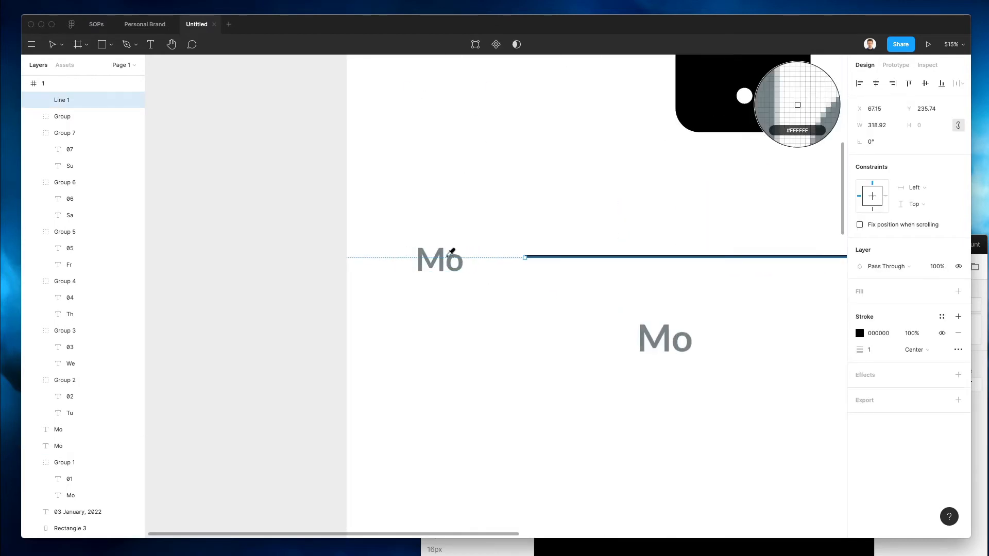
{"action": "left_click", "coordinate": [460, 259]}
{"action": "scroll", "coordinate": [460, 259], "scroll_direction": "down", "scroll_amount": 5}
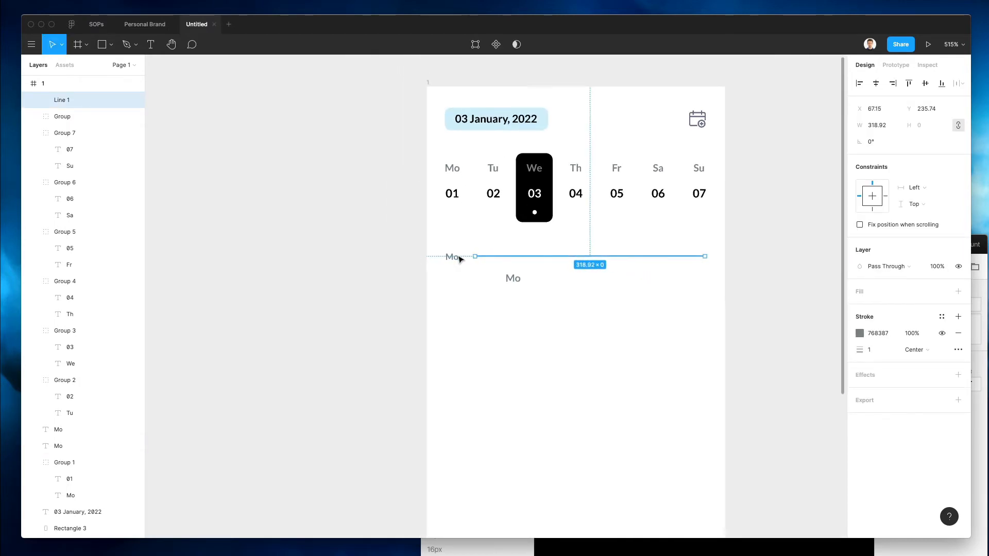
{"action": "left_click", "coordinate": [465, 307]}
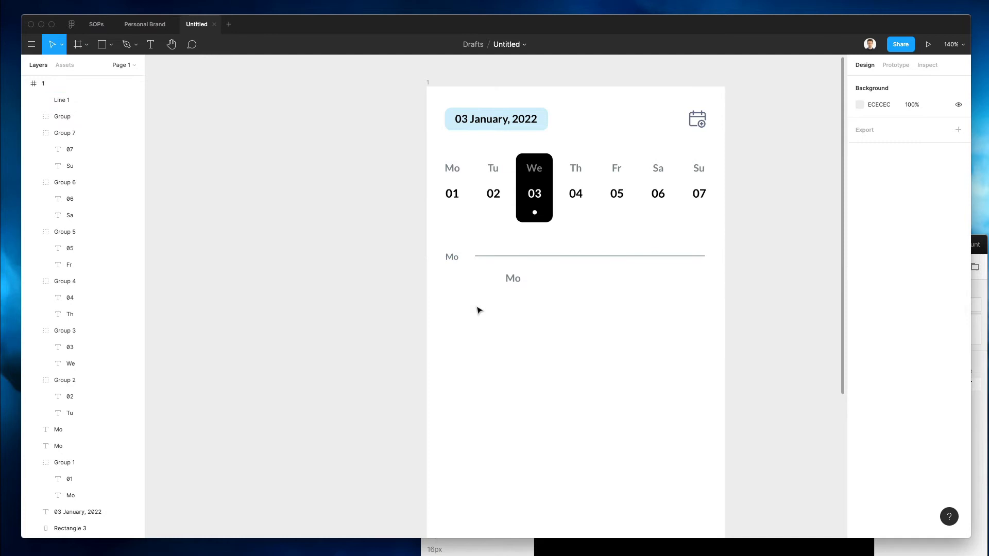
- Lighten the line's stroke color to D2D8DA and nudge the line down to Y 236.74
{"action": "left_click", "coordinate": [570, 256]}
{"action": "left_click", "coordinate": [859, 333]}
{"action": "left_click_drag", "start_coordinate": [762, 322], "coordinate": [728, 298]}
{"action": "left_click", "coordinate": [549, 274]}
{"action": "left_click", "coordinate": [539, 256]}
{"action": "key", "text": "Down"}
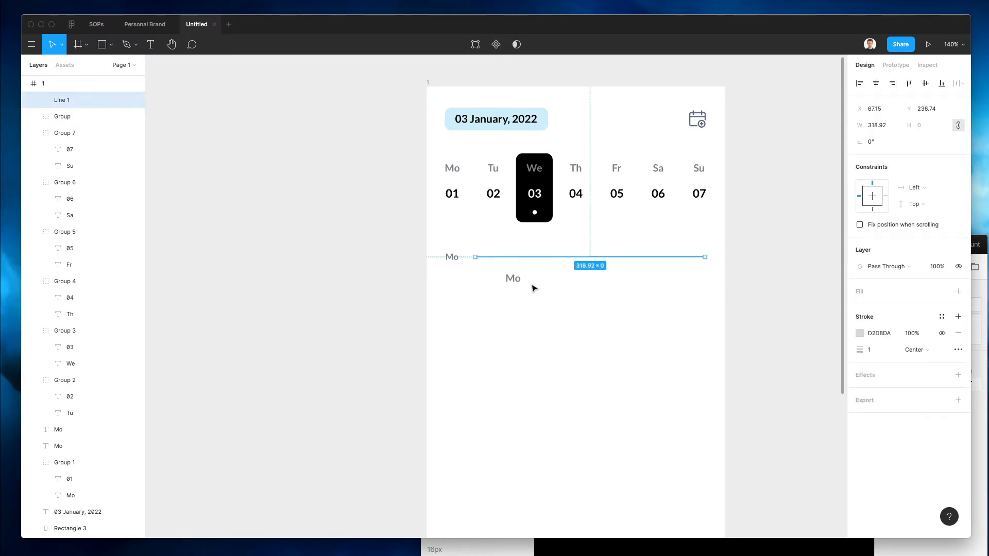
- Move the spare "Mo" label above the line, under the 06 day, to X 307.83, Y 188.49
{"action": "left_click", "coordinate": [533, 287]}
{"action": "left_click_drag", "start_coordinate": [518, 281], "coordinate": [660, 232]}
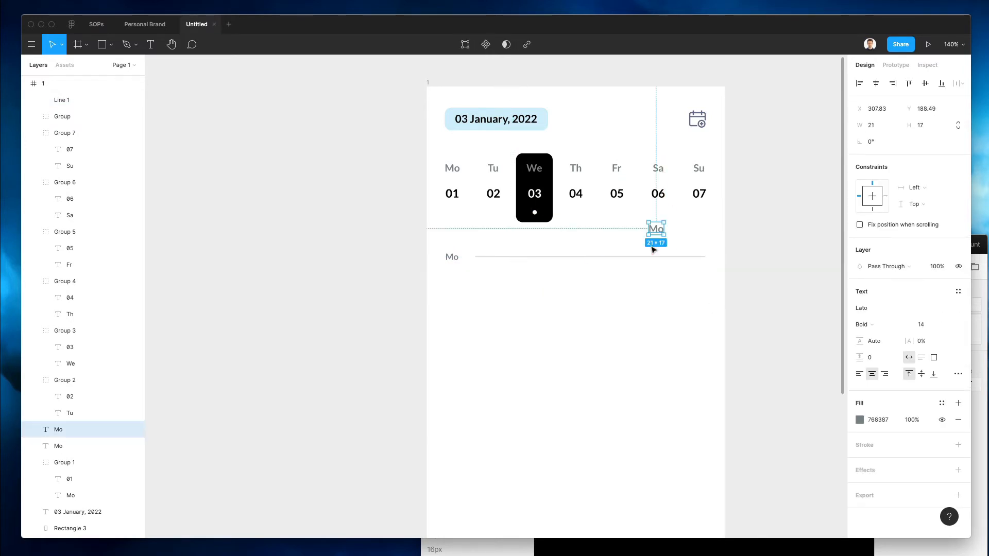
- Duplicate the "Mo" label and its line straight down eight times with equal spacing, making nine timeline rows
{"action": "scroll", "coordinate": [653, 249], "scroll_direction": "down", "scroll_amount": 3}
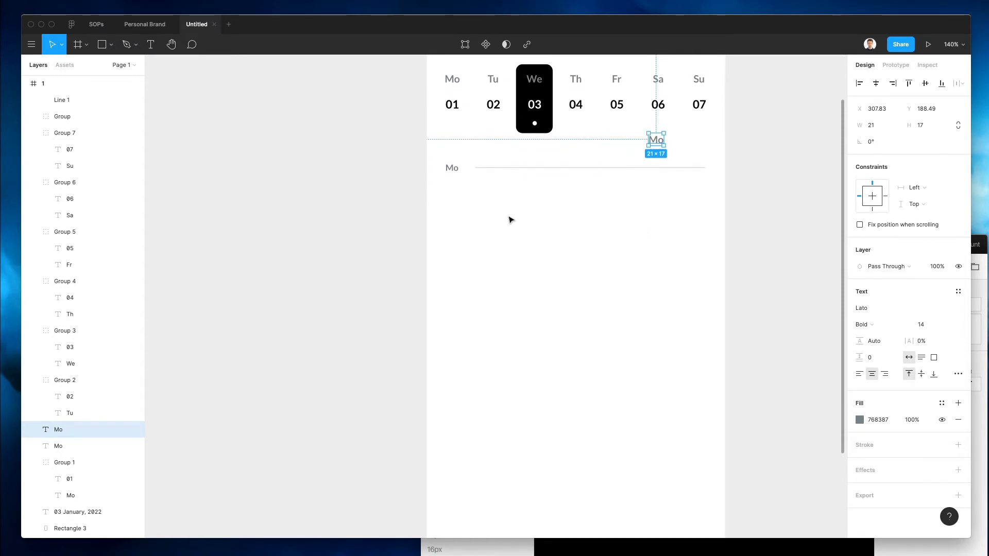
{"action": "left_click_drag", "start_coordinate": [423, 153], "coordinate": [632, 207]}
{"action": "left_click_drag", "start_coordinate": [545, 172], "coordinate": [547, 222]}
{"action": "scroll", "coordinate": [560, 230], "scroll_direction": "down", "scroll_amount": 3}
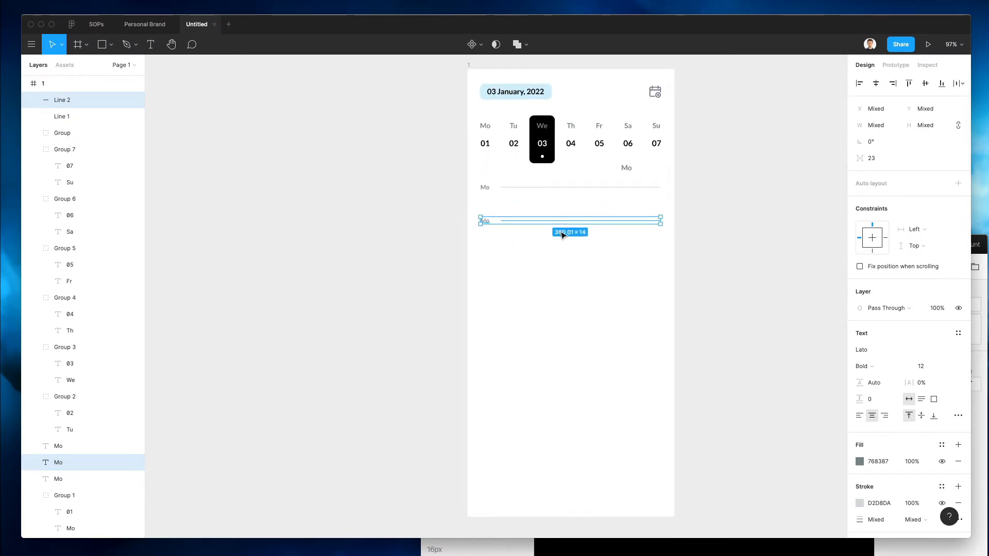
{"action": "key", "text": "super+d"}
{"action": "key", "text": "super+d"}
{"action": "key", "text": "super+d"}
{"action": "key", "text": "super+d"}
{"action": "key", "text": "super+d"}
{"action": "key", "text": "super+d"}
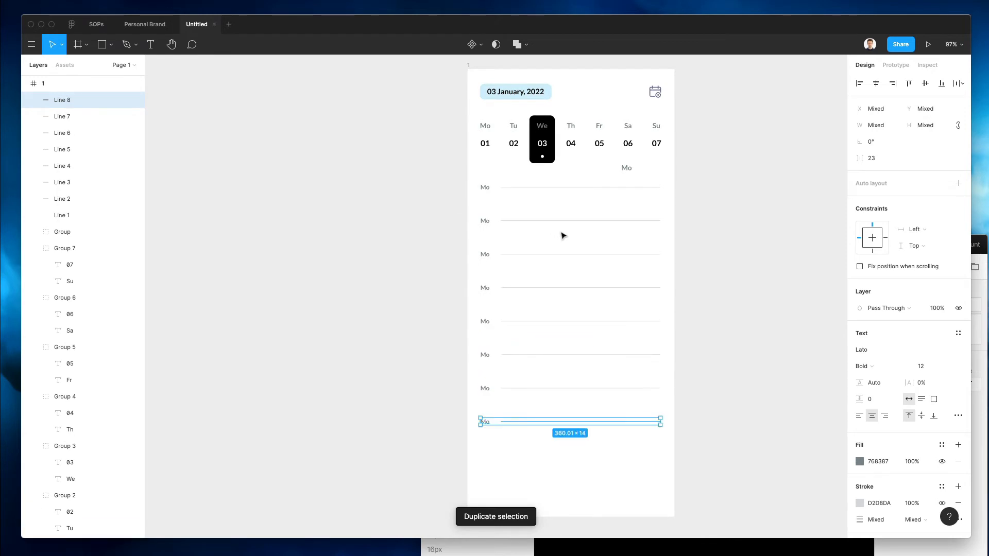
{"action": "key", "text": "super+d"}
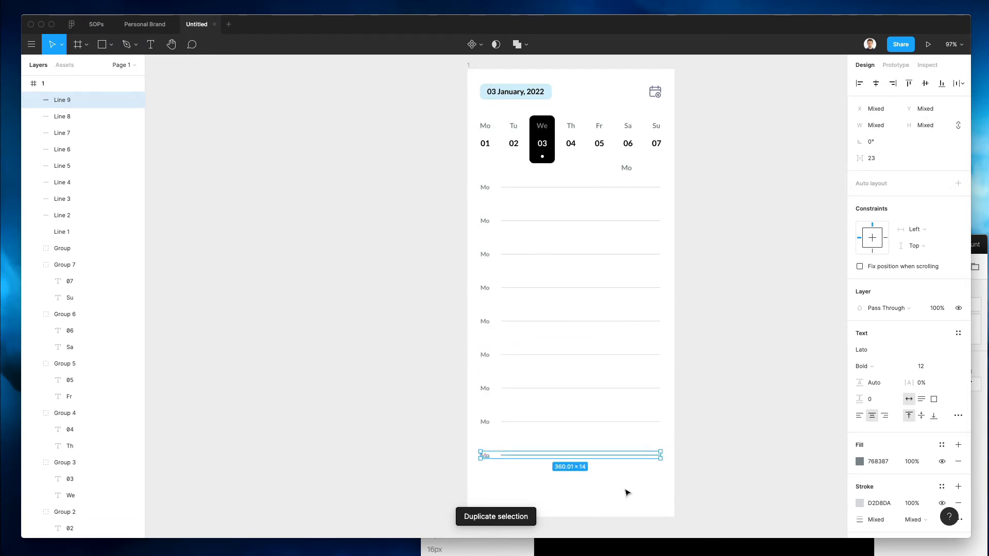
{"action": "left_click", "coordinate": [514, 197]}
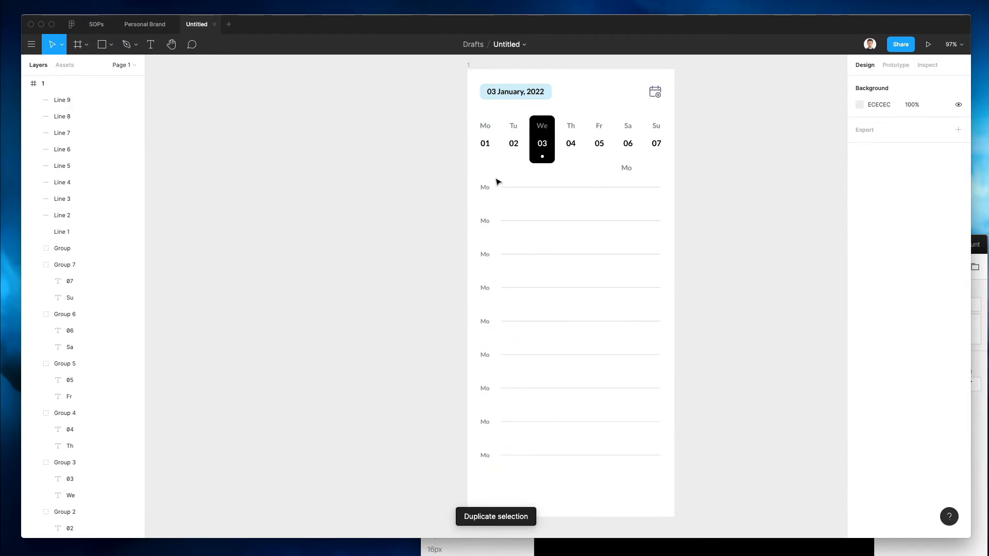
- Change the first timeline row's label to "07 am" and copy its text
{"action": "scroll", "coordinate": [499, 183], "scroll_direction": "down", "scroll_amount": 1}
{"action": "scroll", "coordinate": [498, 183], "scroll_direction": "up", "scroll_amount": 4}
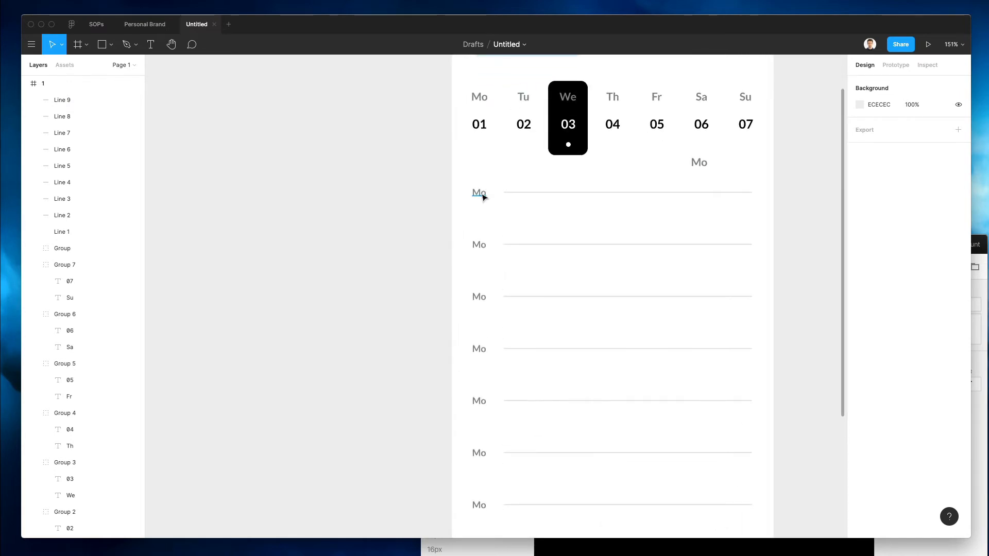
{"action": "left_click", "coordinate": [483, 195]}
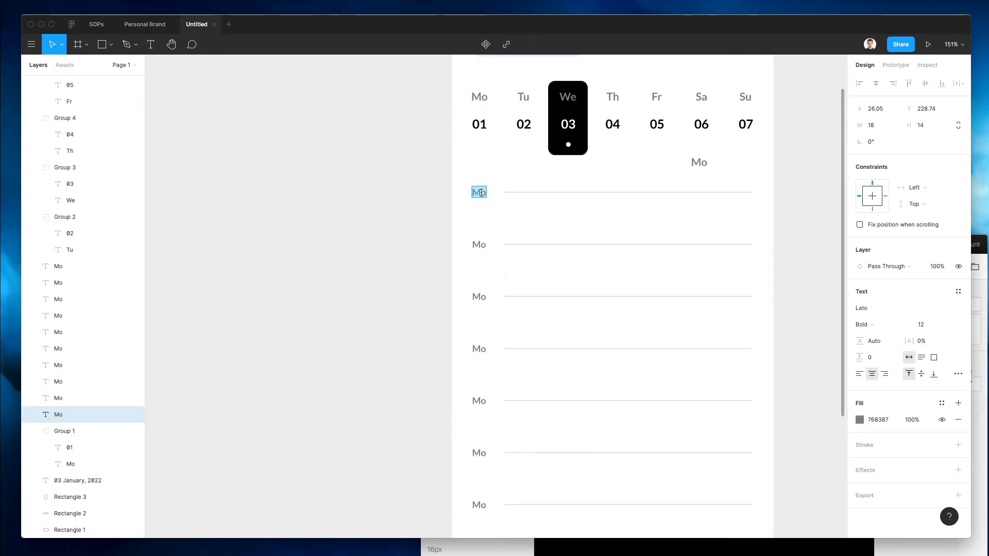
{"action": "type", "text": "07 am"}
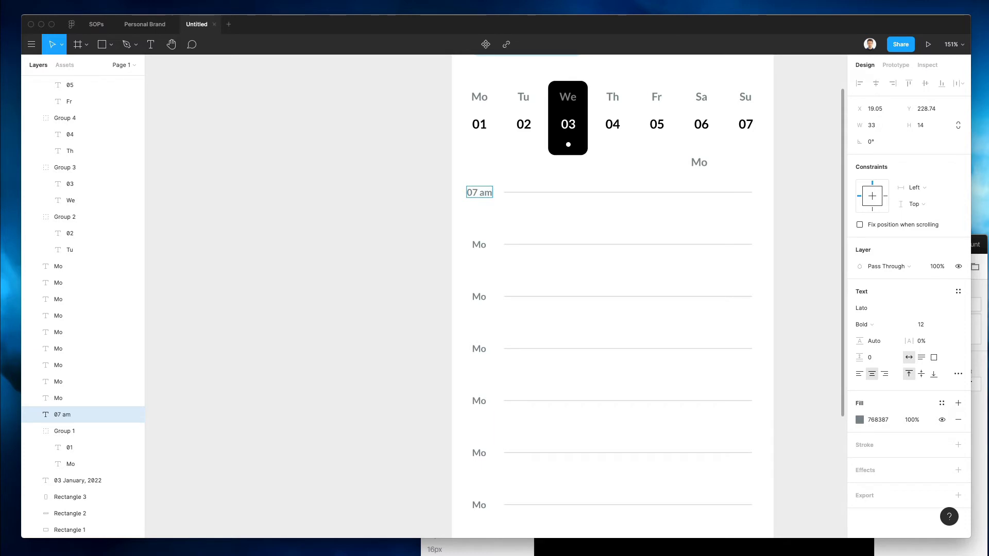
{"action": "key", "text": "super+a"}
{"action": "key", "text": "super+c"}
- Replace the second row's label with "08 am" and paste the copied time into the third row's label
{"action": "double_click", "coordinate": [475, 245]}
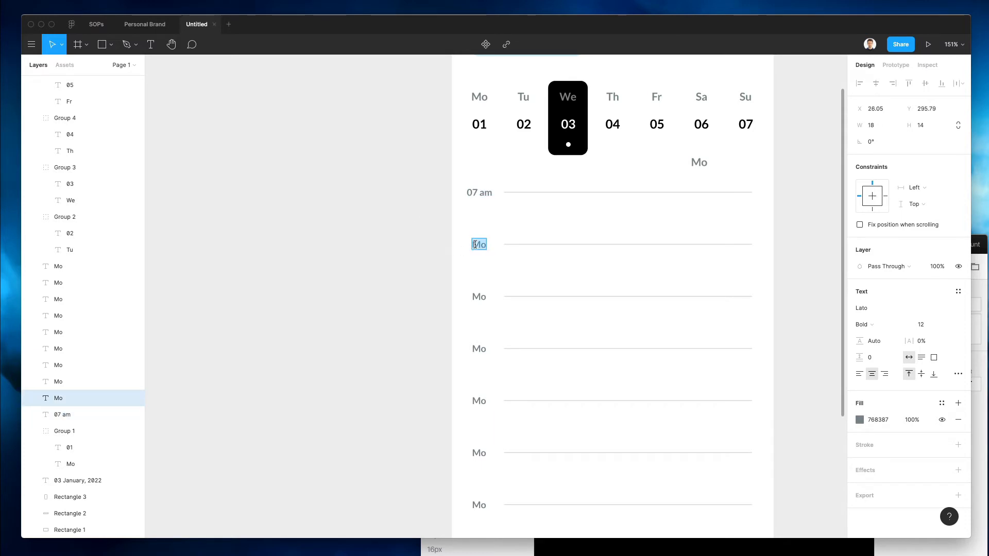
{"action": "key", "text": "super+v"}
{"action": "double_click", "coordinate": [478, 298]}
{"action": "key", "text": "super+v"}
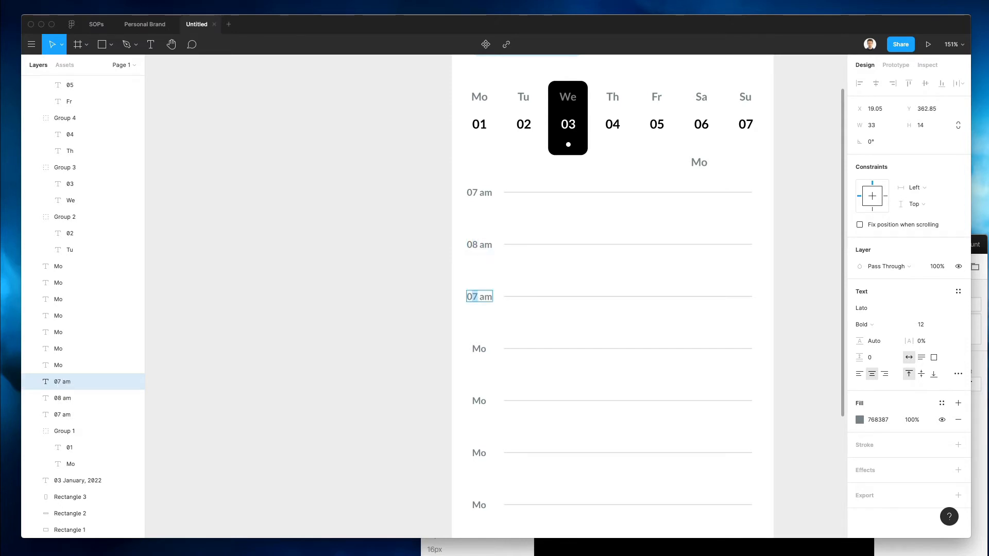
- Finish the third row's label as "09 am" and change the fourth and fifth to "10 am" and "11 am"
{"action": "left_click", "coordinate": [479, 350]}
{"action": "double_click", "coordinate": [479, 350]}
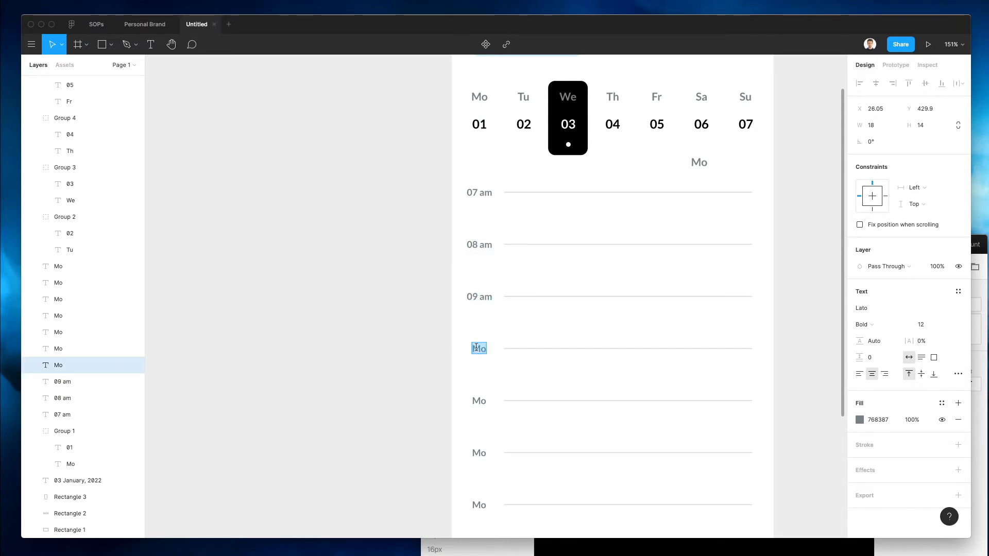
{"action": "key", "text": "super+v"}
{"action": "type", "text": "10"}
{"action": "scroll", "coordinate": [477, 353], "scroll_direction": "down", "scroll_amount": 3}
{"action": "double_click", "coordinate": [473, 328]}
{"action": "key", "text": "super+v"}
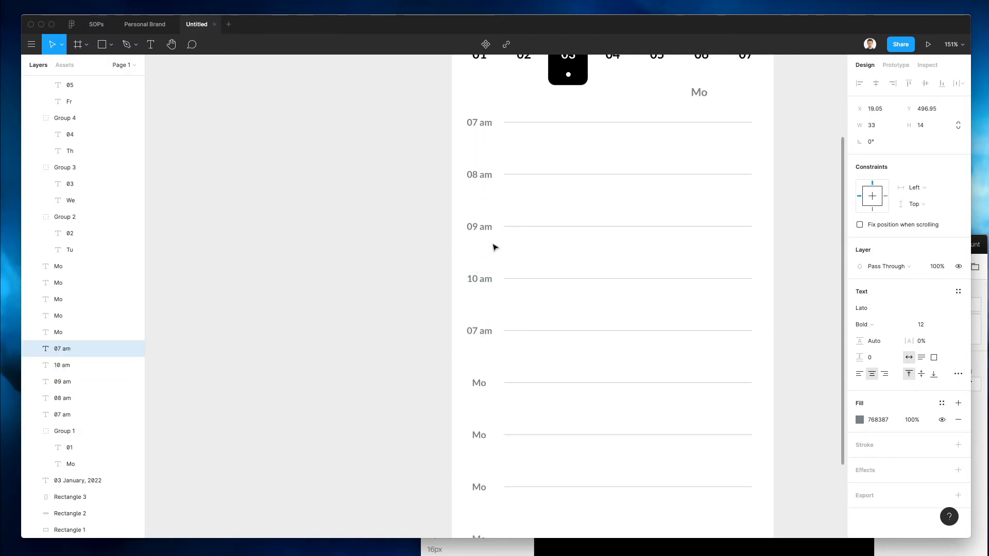
{"action": "double_click", "coordinate": [473, 330]}
{"action": "type", "text": "11"}
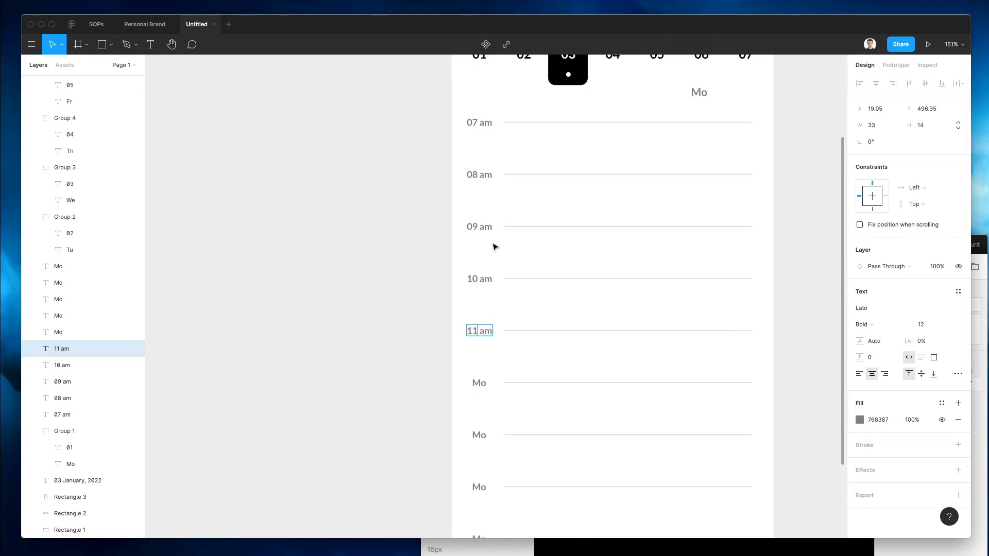
- Change the sixth and seventh timeline labels to "12 am" and "13 am"
{"action": "double_click", "coordinate": [472, 384]}
{"action": "key", "text": "super+v"}
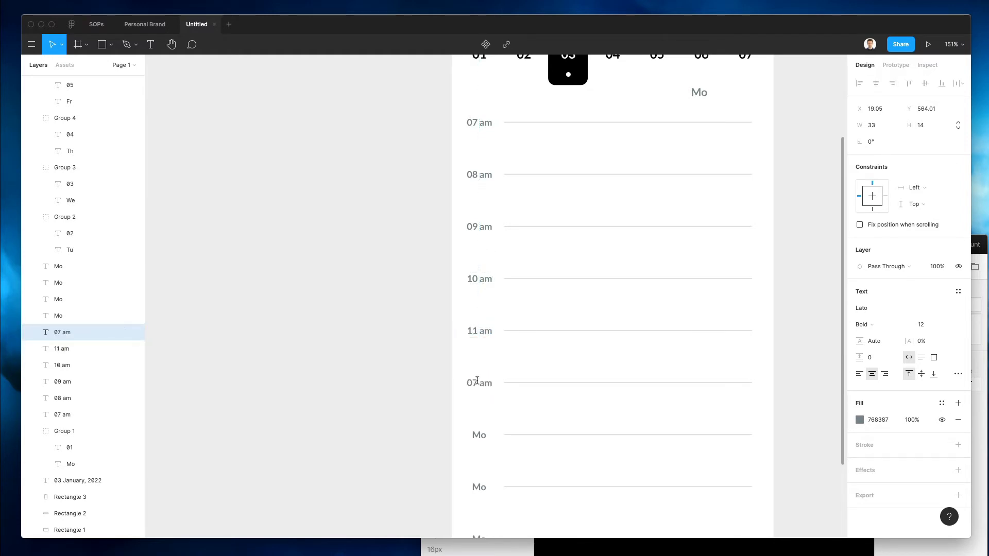
{"action": "double_click", "coordinate": [473, 383]}
{"action": "type", "text": "12"}
{"action": "double_click", "coordinate": [478, 435]}
{"action": "key", "text": "super+v"}
{"action": "double_click", "coordinate": [479, 431]}
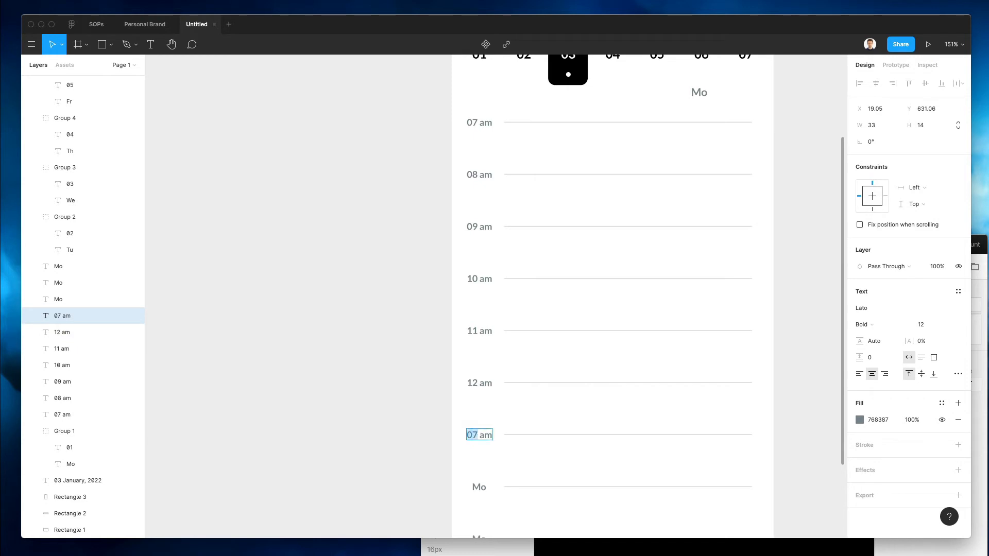
{"action": "type", "text": "13"}
- Correct the seventh timeline label to "1 pm" and change the eighth one to "2 pm"
{"action": "scroll", "coordinate": [481, 424], "scroll_direction": "down", "scroll_amount": 2}
{"action": "double_click", "coordinate": [481, 424]}
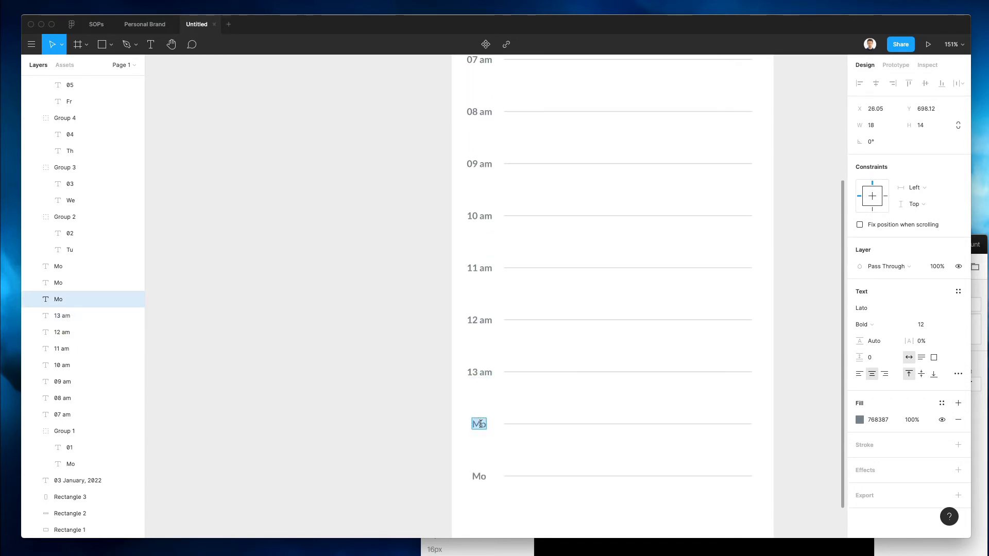
{"action": "key", "text": "super+v"}
{"action": "double_click", "coordinate": [477, 372]}
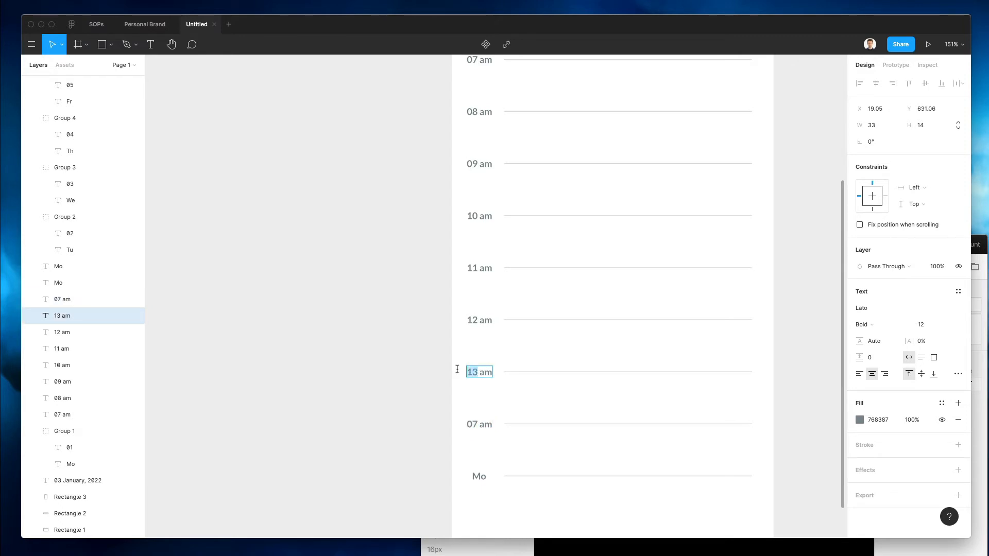
{"action": "type", "text": "1 p"}
{"action": "left_click", "coordinate": [479, 424]}
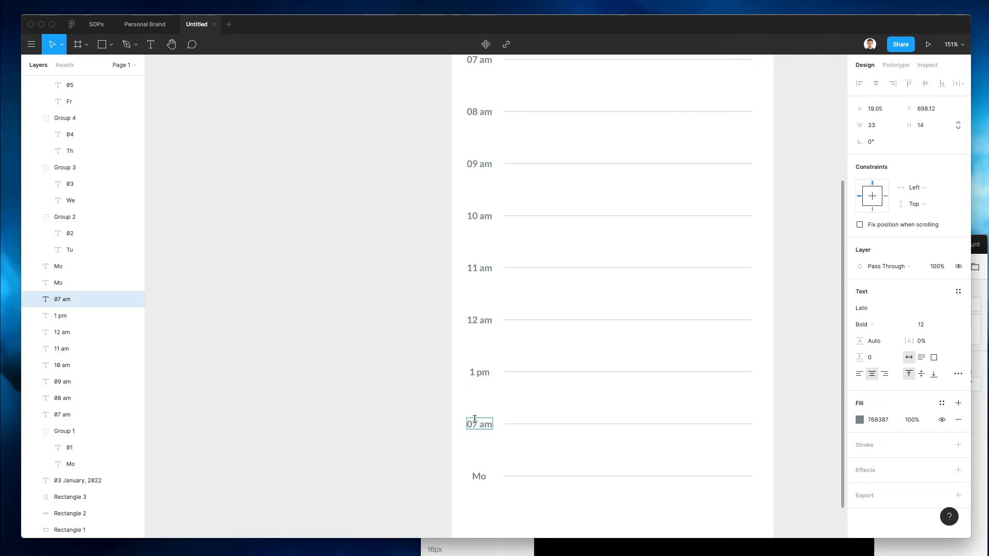
{"action": "double_click", "coordinate": [474, 419]}
{"action": "type", "text": "2 pm"}
- Change the last timeline row's label to "3 pm" and deselect it
{"action": "double_click", "coordinate": [479, 469]}
{"action": "type", "text": "07 am"}
{"action": "key", "text": "Escape"}
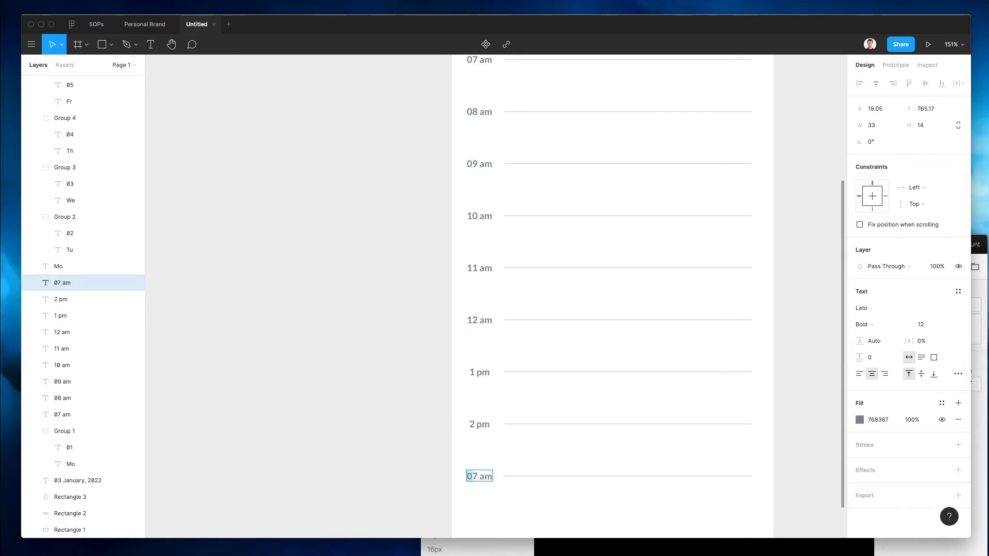
{"action": "type", "text": "3 pm"}
{"action": "key", "text": "Escape"}
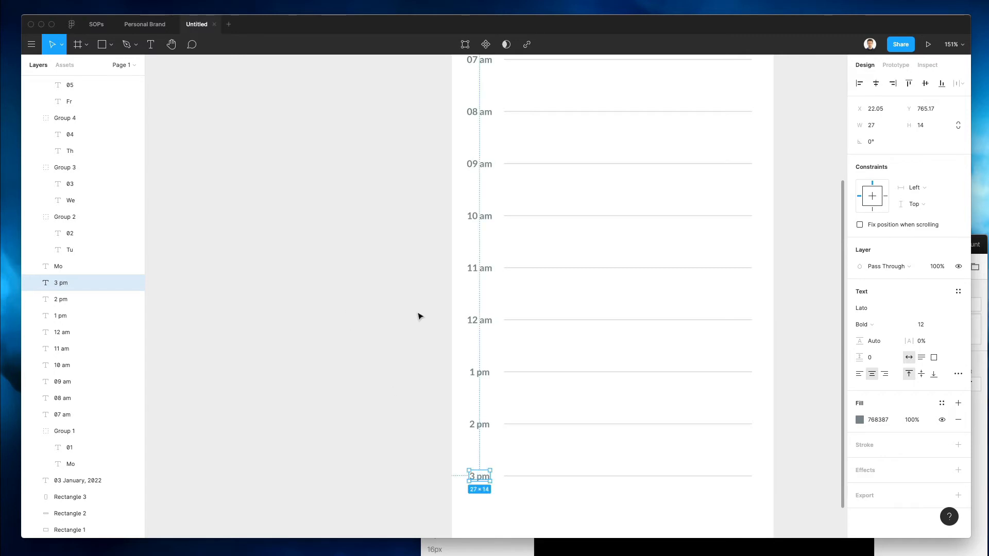
{"action": "scroll", "coordinate": [419, 317], "scroll_direction": "right", "scroll_amount": 2}
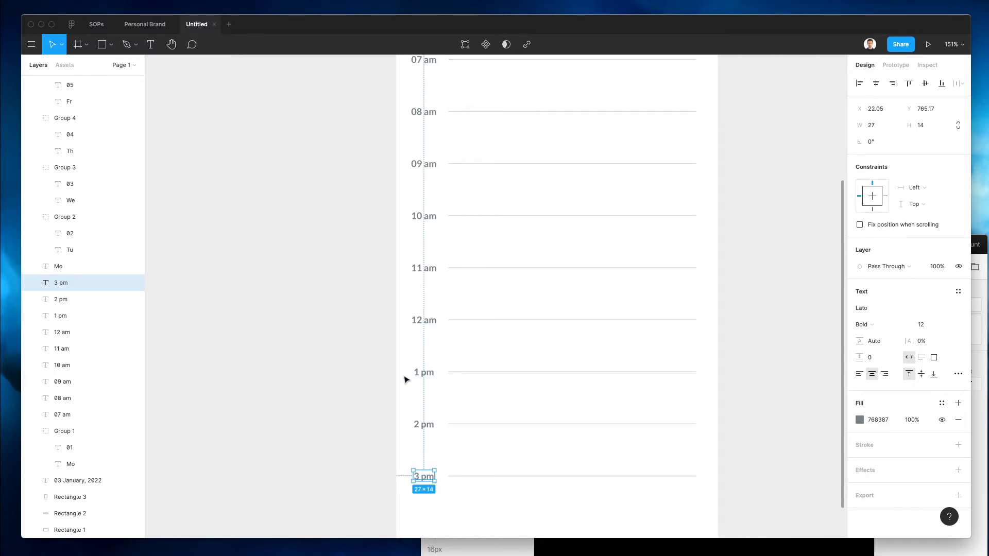
{"action": "scroll", "coordinate": [431, 392], "scroll_direction": "up", "scroll_amount": 4}
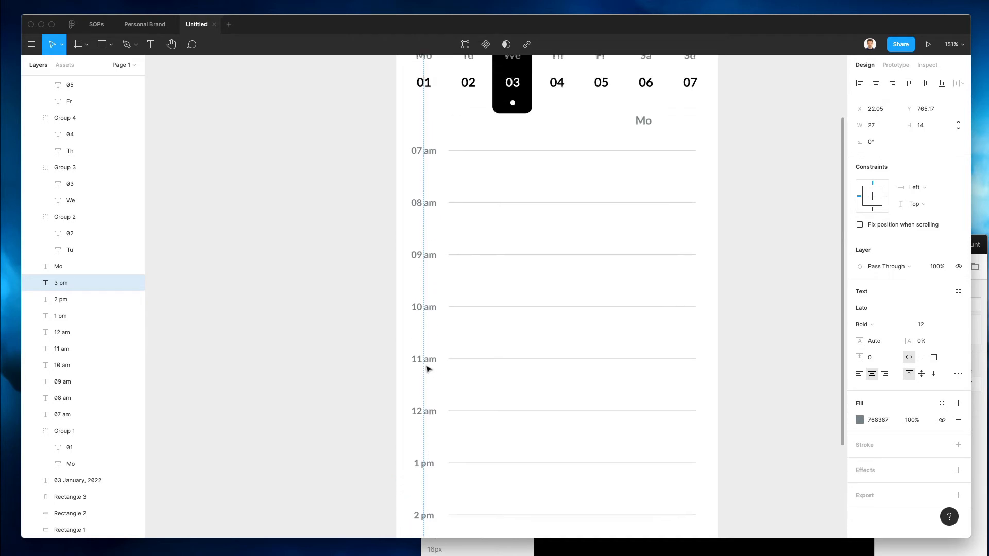
{"action": "left_click", "coordinate": [338, 316]}
{"action": "scroll", "coordinate": [351, 300], "scroll_direction": "down", "scroll_amount": 2, "text": "ctrl"}
{"action": "scroll", "coordinate": [356, 220], "scroll_direction": "down", "scroll_amount": 2, "text": "ctrl"}
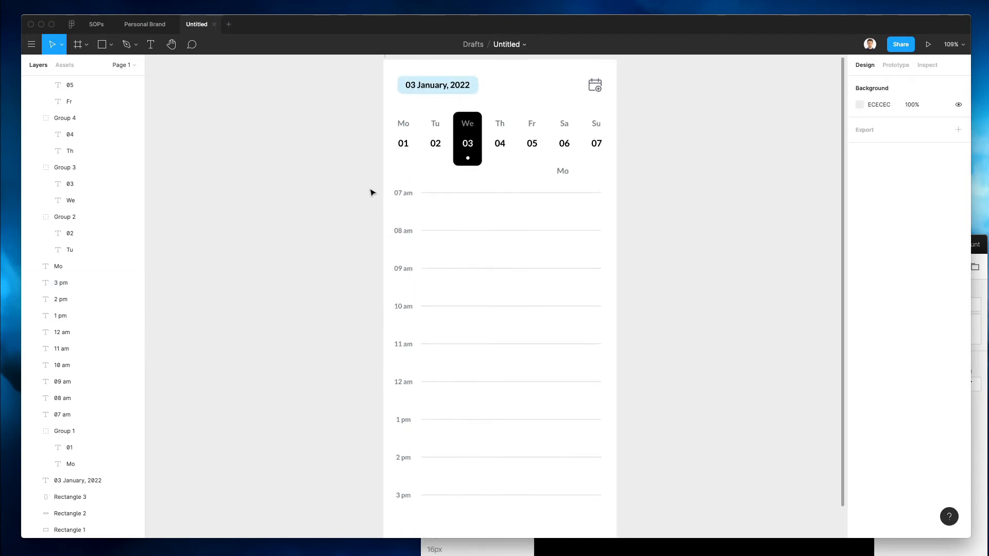
- Select all nine hour labels from 07 am to 3 pm and set their font size to 11
{"action": "left_click_drag", "start_coordinate": [365, 181], "coordinate": [405, 522]}
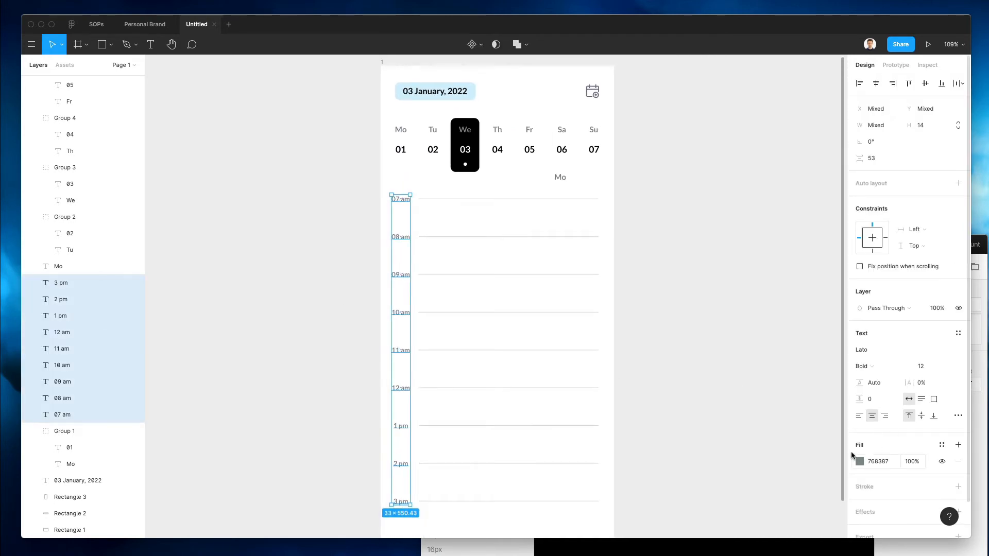
{"action": "scroll", "coordinate": [427, 212], "scroll_direction": "down", "scroll_amount": 2, "text": "ctrl"}
{"action": "scroll", "coordinate": [427, 213], "scroll_direction": "up", "scroll_amount": 5, "text": "ctrl"}
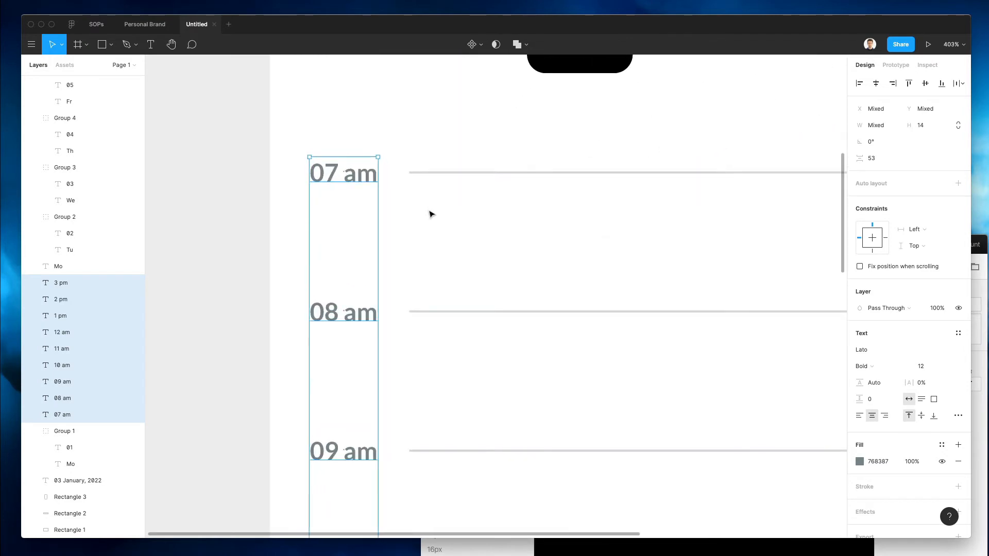
{"action": "scroll", "coordinate": [430, 214], "scroll_direction": "down", "scroll_amount": 2, "text": "ctrl"}
{"action": "key", "text": "shift+1"}
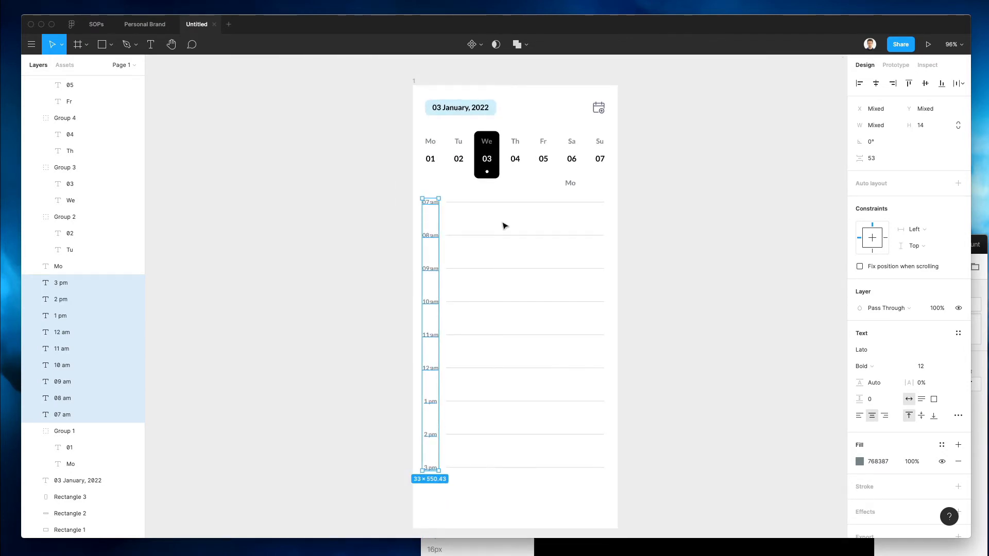
{"action": "left_click", "coordinate": [921, 366]}
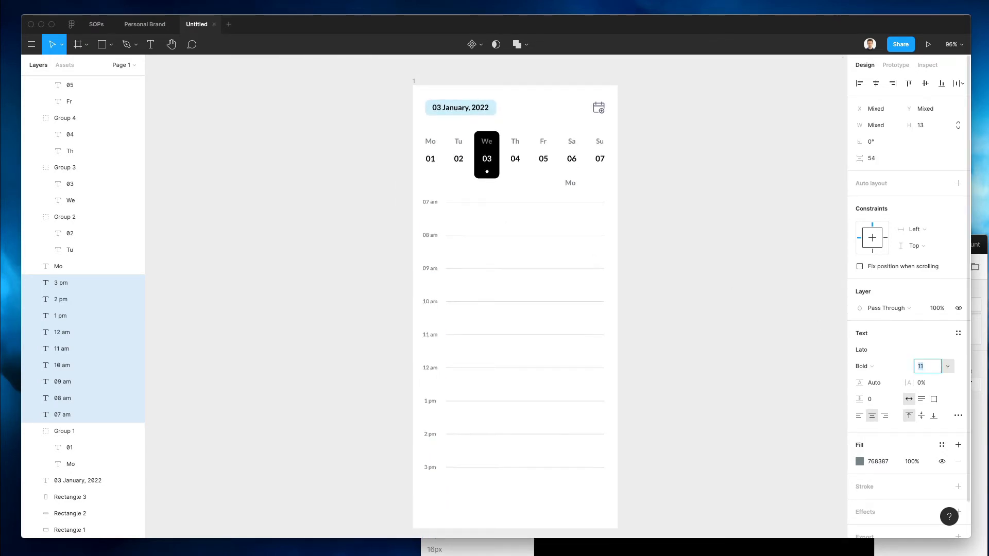
{"action": "key", "text": "Down"}
{"action": "scroll", "coordinate": [460, 195], "scroll_direction": "down", "scroll_amount": 3}
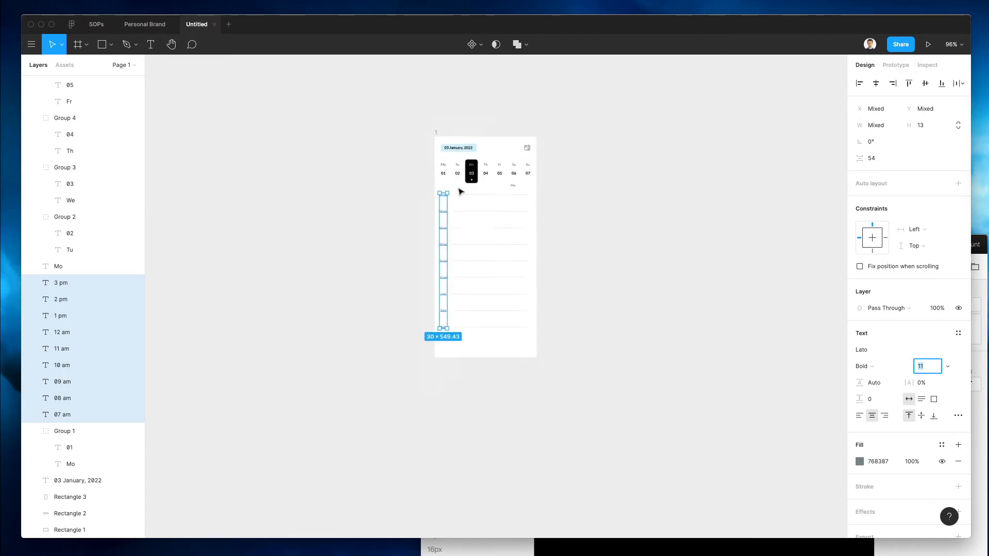
- Recolour the hour labels by sampling a timeline line's grey, darken it to A4AFB2, and deselect them
{"action": "scroll", "coordinate": [460, 195], "scroll_direction": "up", "scroll_amount": 8}
{"action": "left_click", "coordinate": [859, 462]}
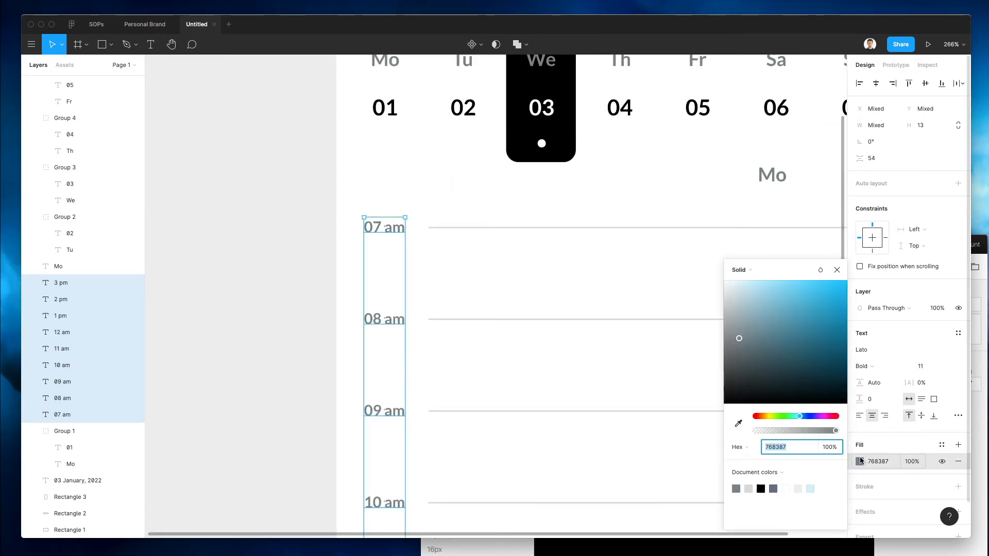
{"action": "left_click", "coordinate": [738, 424]}
{"action": "left_click", "coordinate": [547, 410]}
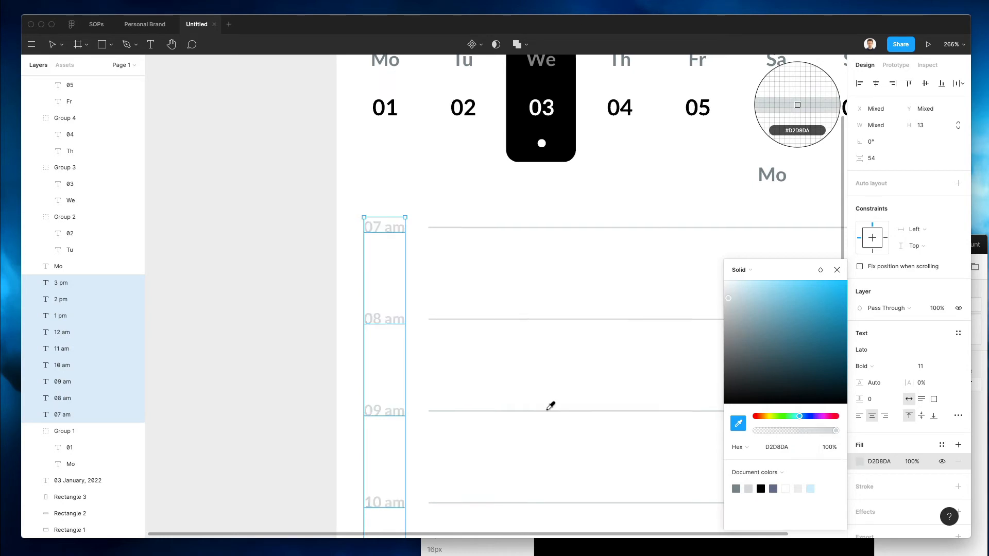
{"action": "mouse_move", "coordinate": [740, 313]}
{"action": "left_mouse_down"}
{"action": "mouse_move", "coordinate": [732, 305]}
{"action": "mouse_move", "coordinate": [735, 318]}
{"action": "left_mouse_up"}
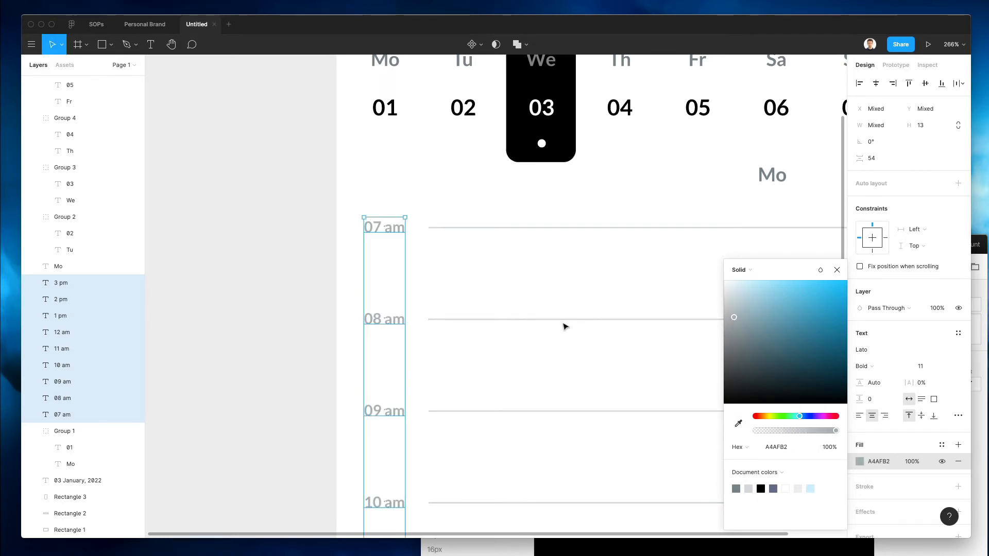
{"action": "scroll", "coordinate": [565, 324], "scroll_direction": "down", "scroll_amount": 5}
{"action": "left_click", "coordinate": [565, 324]}
{"action": "scroll", "coordinate": [592, 343], "scroll_direction": "down", "scroll_amount": 1}
{"action": "left_click", "coordinate": [592, 343]}
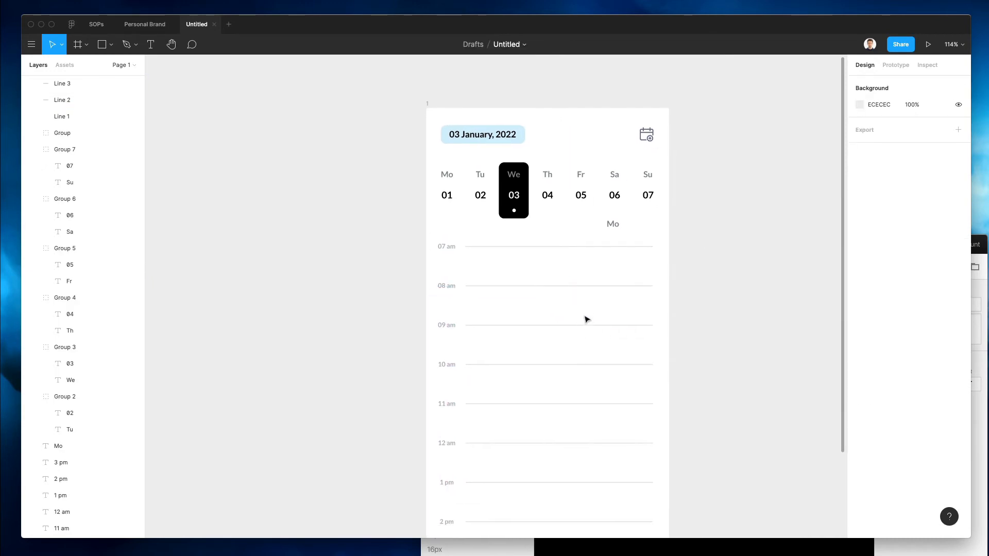
- Move the stray "Mo" text below the 07 am line and draw a rectangle about 300 × 122 reaching down to the 09 am line
{"action": "left_click_drag", "start_coordinate": [613, 223], "coordinate": [592, 269]}
{"action": "key", "text": "r"}
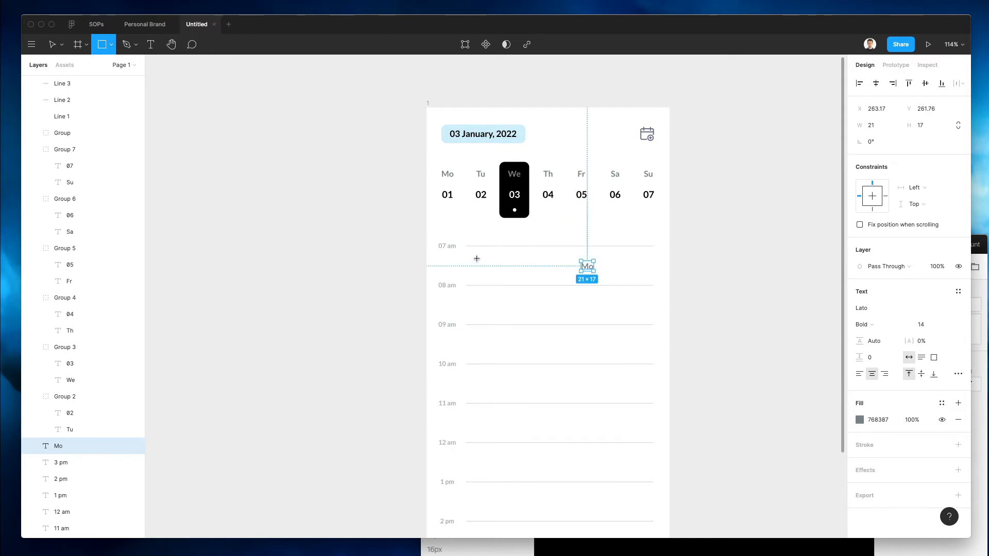
{"action": "mouse_move", "coordinate": [479, 254]}
{"action": "left_mouse_down"}
{"action": "mouse_move", "coordinate": [536, 287]}
{"action": "mouse_move", "coordinate": [653, 324]}
{"action": "left_mouse_up"}
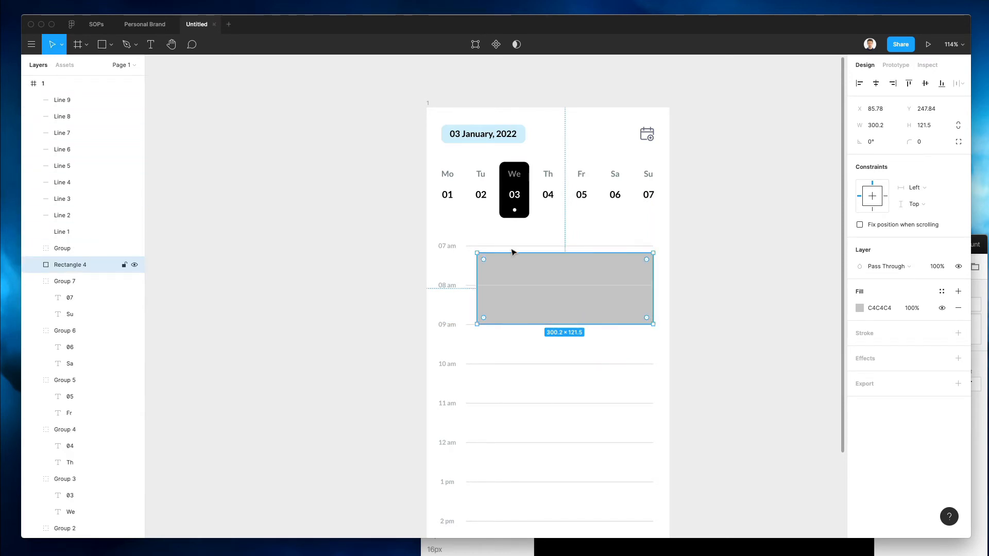
- Fill the new rectangle with the date pill's light blue, then adjust the colour to teal 67CFCF
{"action": "key", "text": "i"}
{"action": "left_click", "coordinate": [521, 126]}
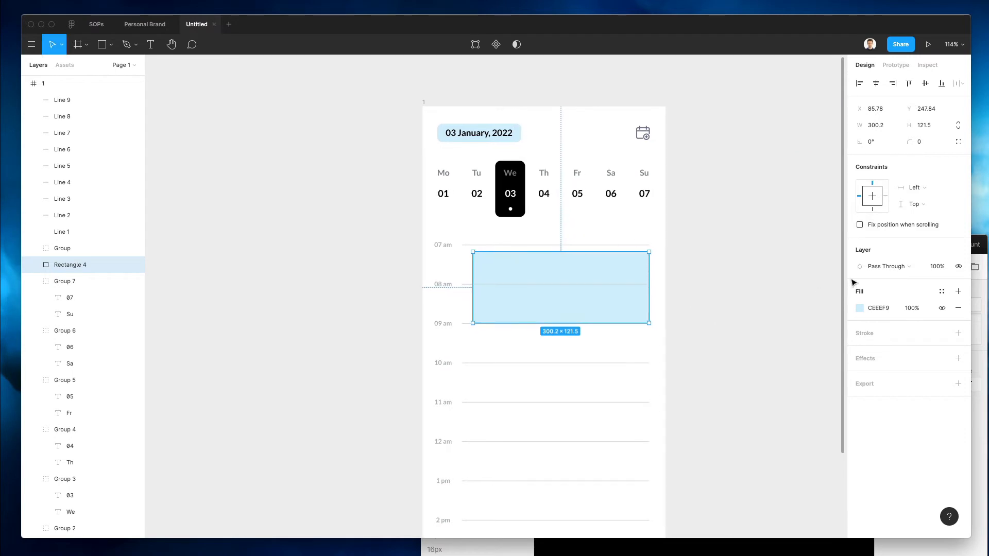
{"action": "left_click", "coordinate": [860, 308]}
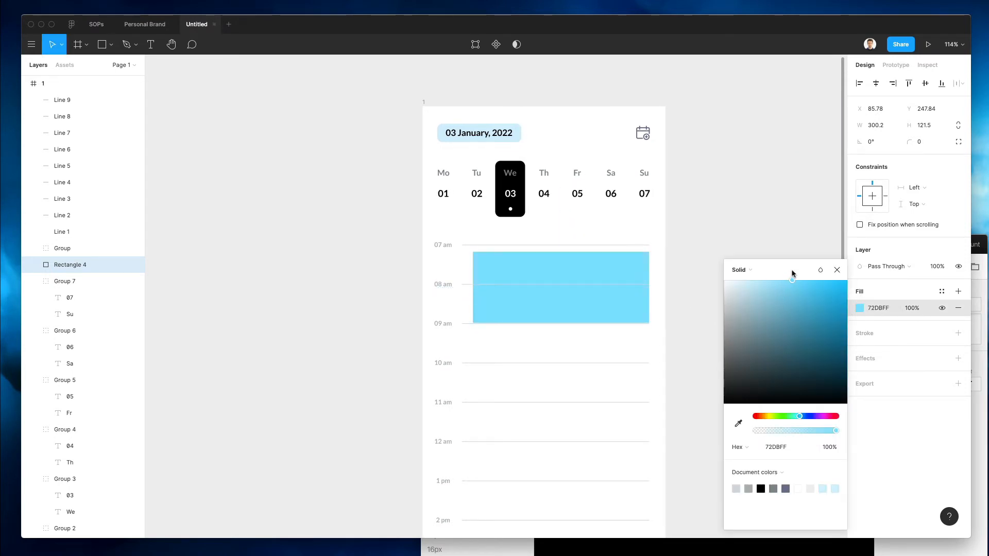
{"action": "left_click_drag", "start_coordinate": [792, 283], "coordinate": [786, 305]}
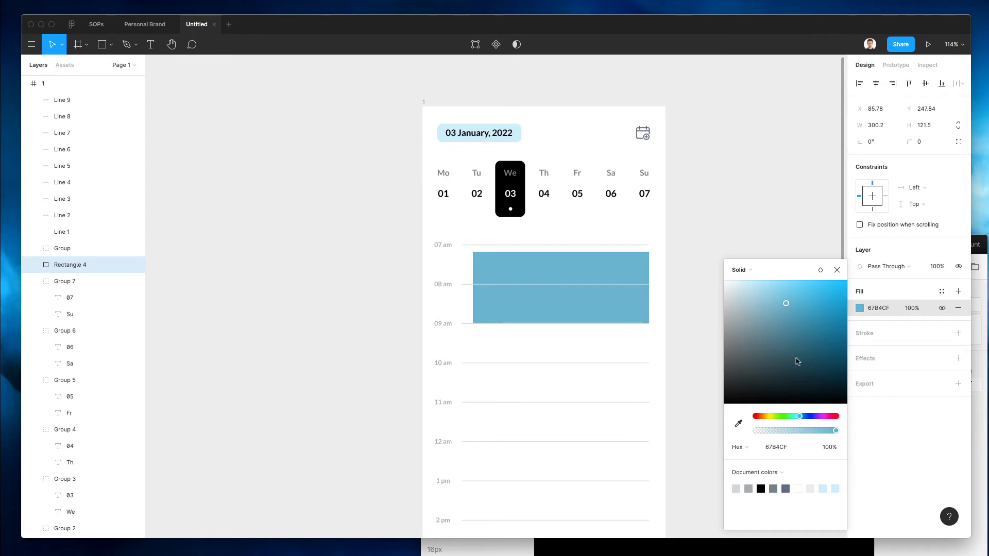
{"action": "left_click_drag", "start_coordinate": [797, 416], "coordinate": [796, 415]}
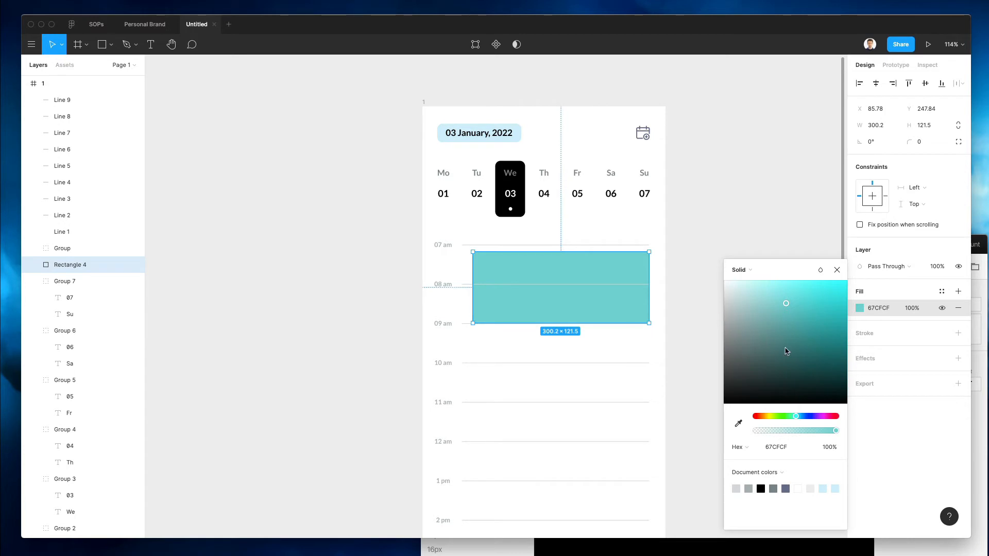
- Copy the rectangle's hex colour to the date pill's fill and lighten it there to BDEEEE
{"action": "left_click", "coordinate": [774, 446]}
{"action": "key", "text": "super+c"}
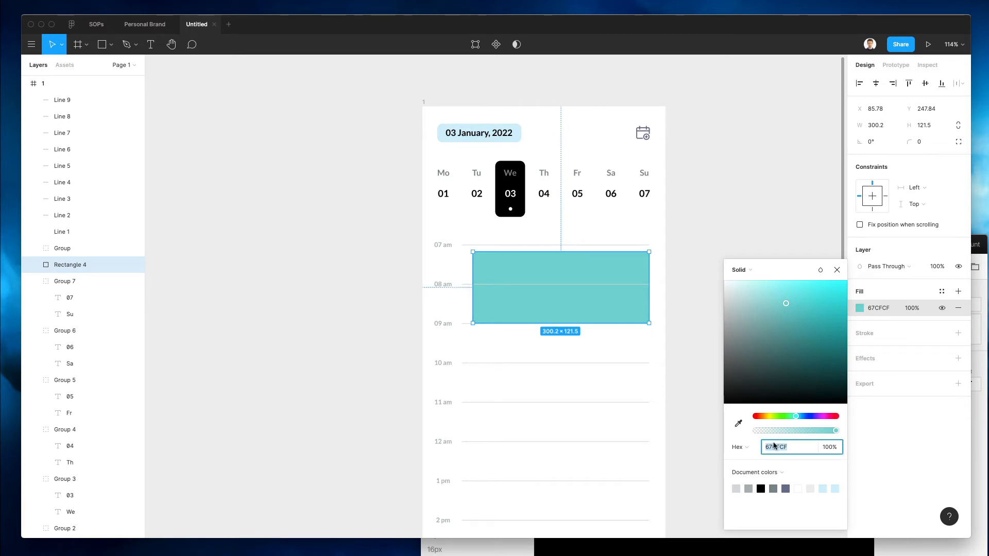
{"action": "left_click", "coordinate": [478, 128]}
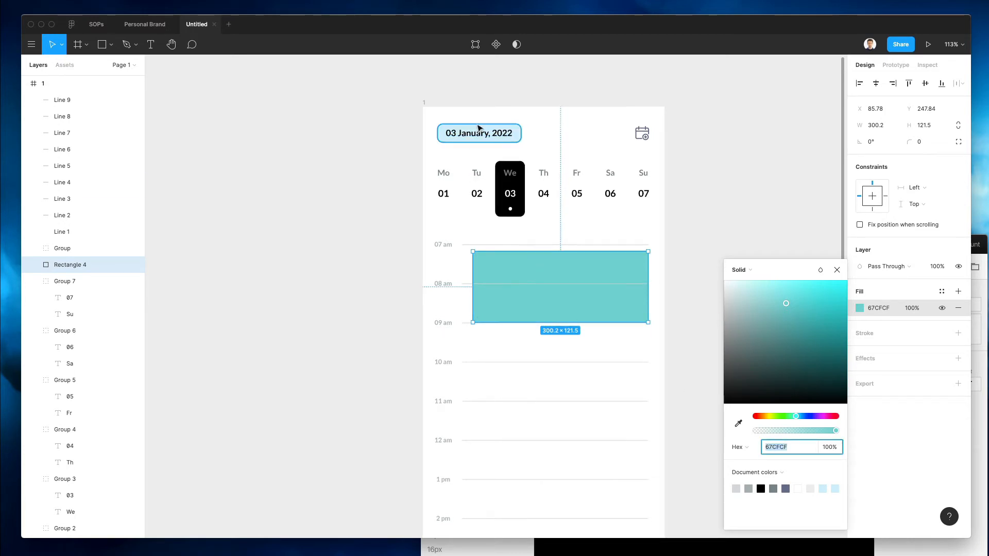
{"action": "scroll", "coordinate": [480, 128], "scroll_direction": "down", "scroll_amount": 1}
{"action": "left_click", "coordinate": [860, 308]}
{"action": "key", "text": "super+v"}
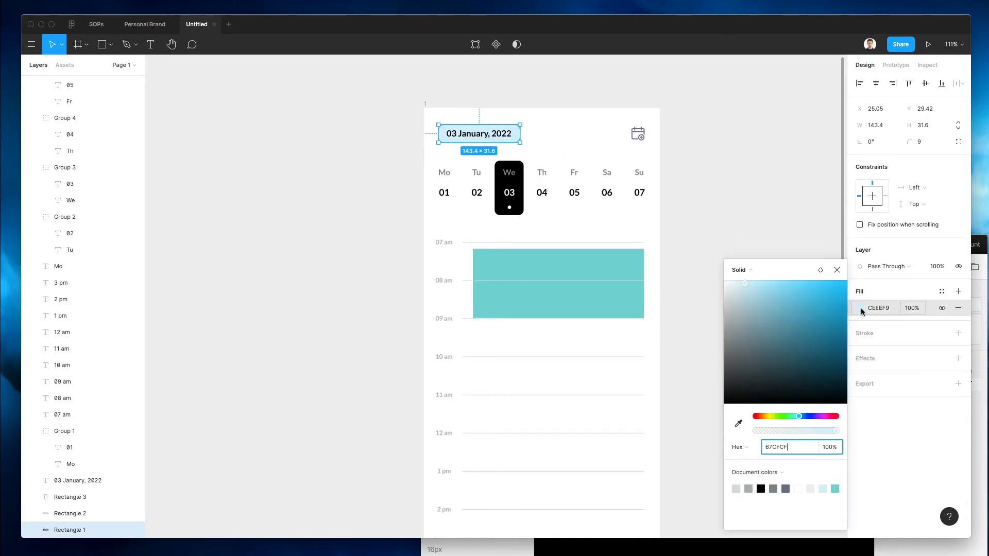
{"action": "key", "text": "Return"}
{"action": "left_click", "coordinate": [756, 289]}
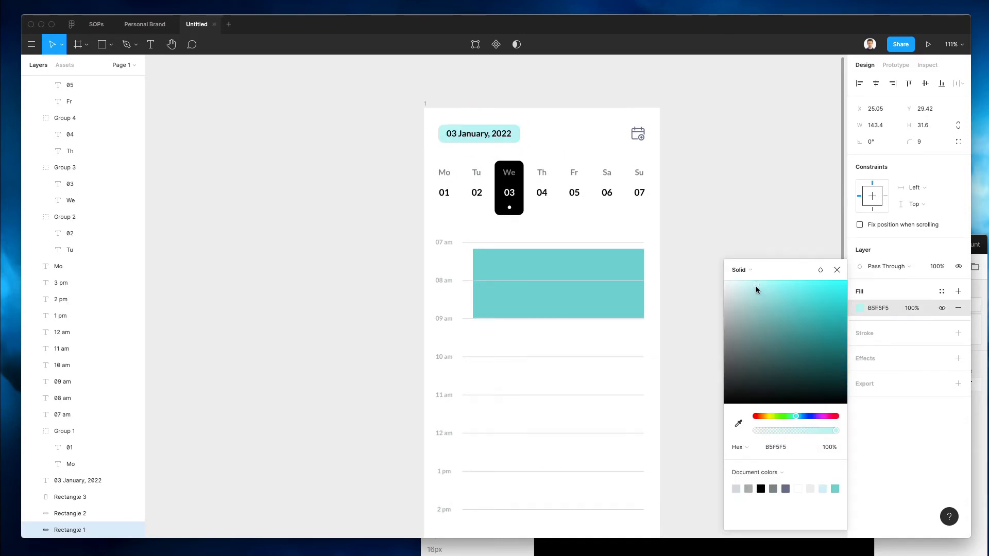
{"action": "left_click_drag", "start_coordinate": [754, 286], "coordinate": [749, 289]}
{"action": "left_click", "coordinate": [676, 255]}
- Send the teal rectangle backward in the layer order until it lies beneath the "Mo" text
{"action": "left_click", "coordinate": [610, 261]}
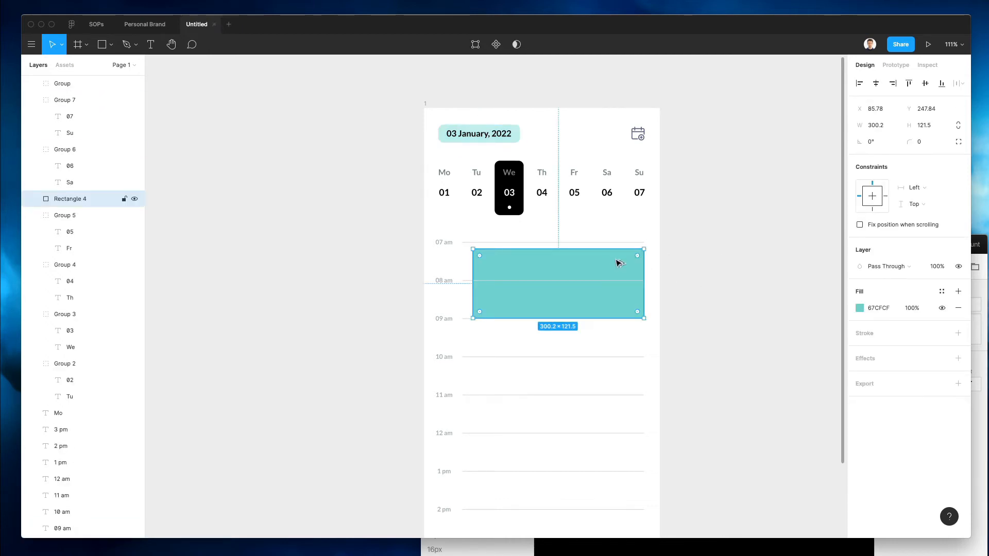
{"action": "key", "text": "super+bracketleft"}
{"action": "key", "text": "super+bracketleft"}
{"action": "key", "text": "super+bracketleft"}
{"action": "key", "text": "super+bracketleft"}
{"action": "key", "text": "super+bracketleft"}
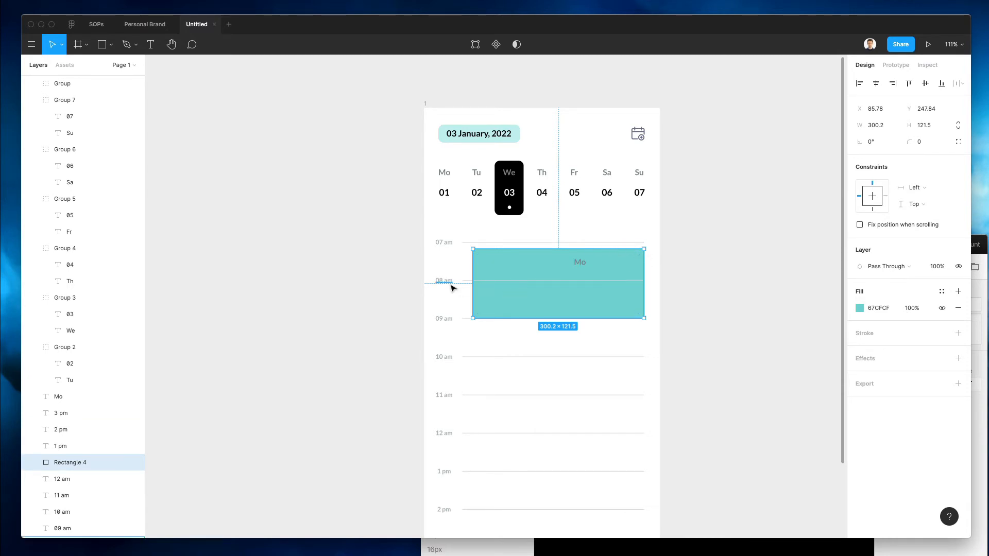
- Send the 08 am timeline line backward until it lies behind the teal rectangle, and deselect it
{"action": "left_click", "coordinate": [507, 282]}
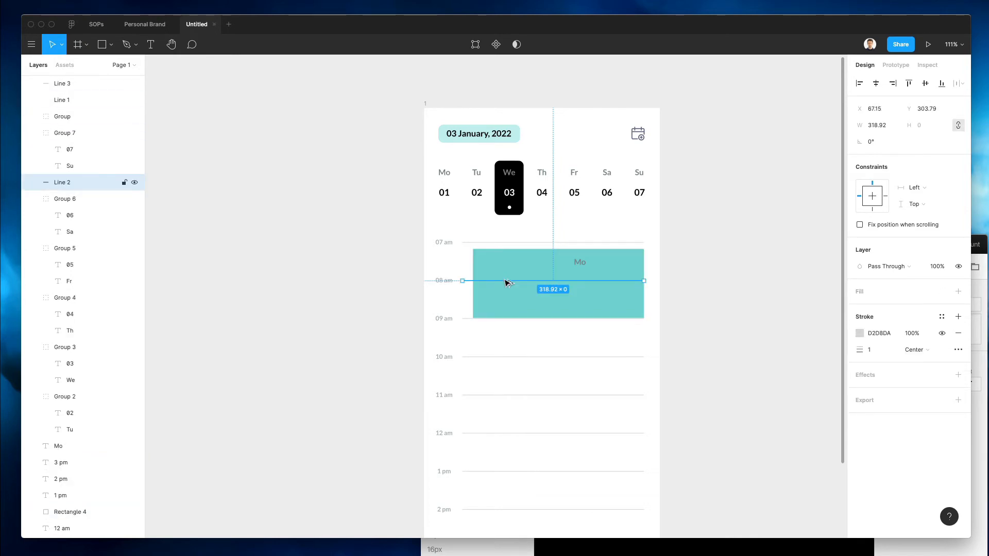
{"action": "key", "text": "super+bracketleft"}
{"action": "key", "text": "super+bracketleft"}
{"action": "key", "text": "super+bracketleft"}
{"action": "key", "text": "super+bracketleft"}
{"action": "key", "text": "super+bracketleft"}
{"action": "key", "text": "super+bracketleft"}
{"action": "key", "text": "super+bracketleft"}
{"action": "key", "text": "super+bracketleft"}
{"action": "key", "text": "super+bracketleft"}
{"action": "key", "text": "super+bracketleft"}
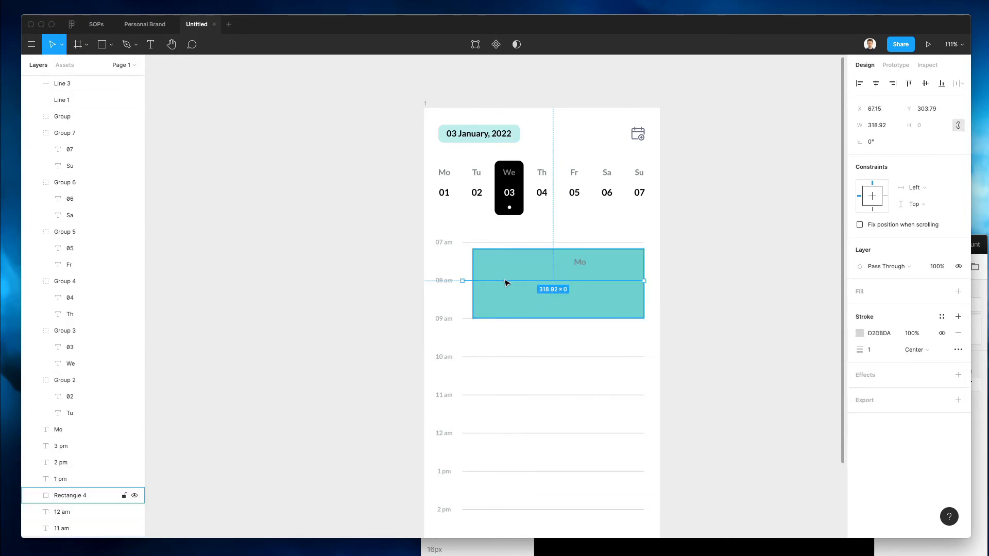
{"action": "left_click", "coordinate": [697, 225]}
- Place the "Mo" text near the teal block's upper-left corner and round the block's corners to 11
{"action": "left_click_drag", "start_coordinate": [578, 262], "coordinate": [494, 262]}
{"action": "left_click", "coordinate": [574, 259]}
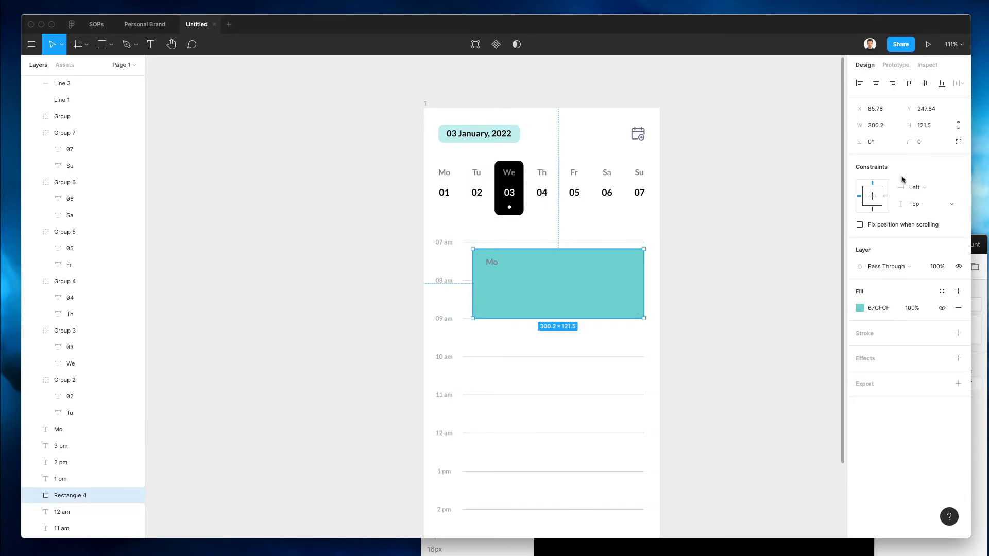
{"action": "left_click_drag", "start_coordinate": [909, 142], "coordinate": [78, 136]}
- Check the date pill's corner radius and match the teal block to it by setting its radius to 9
{"action": "left_click", "coordinate": [516, 130]}
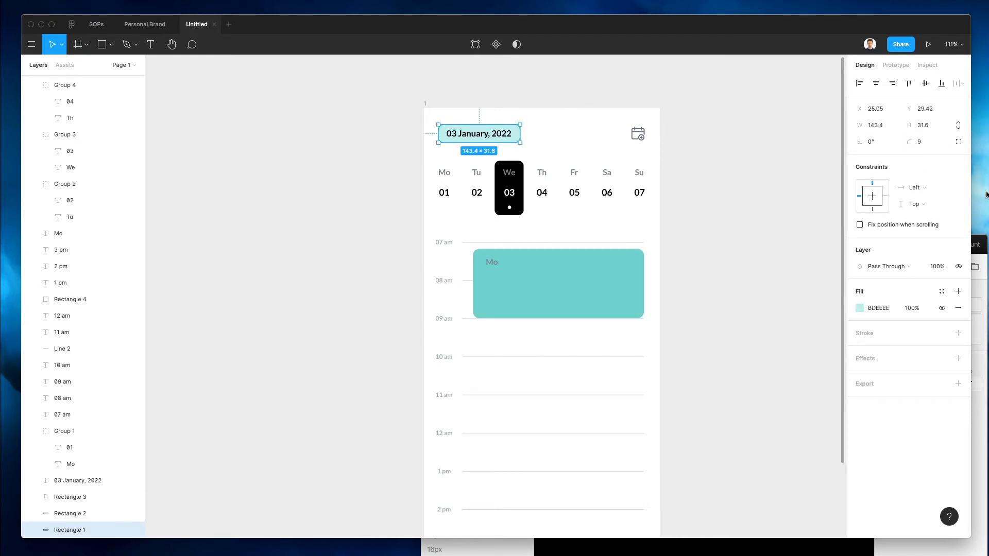
{"action": "left_click", "coordinate": [588, 259]}
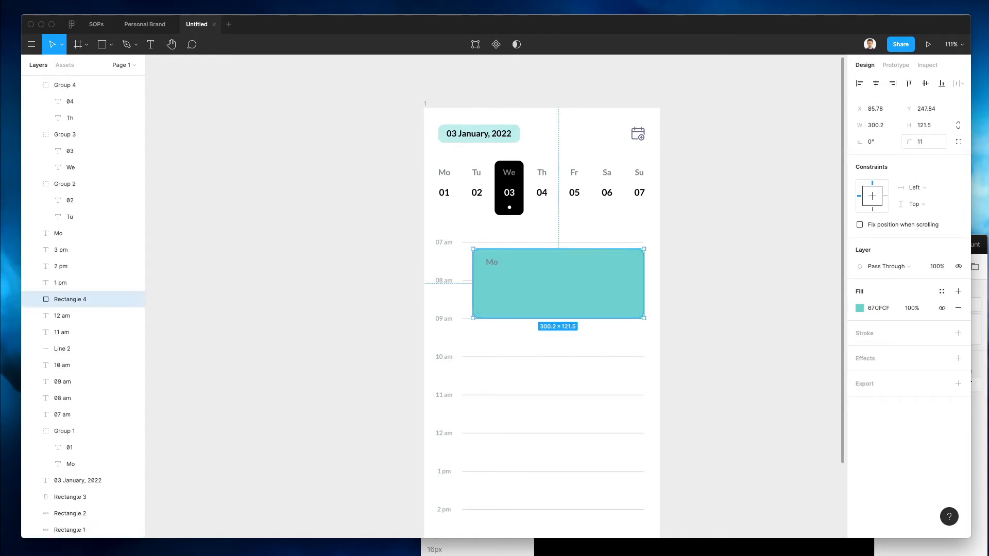
{"action": "left_click", "coordinate": [920, 141]}
{"action": "key", "text": "Down"}
{"action": "key", "text": "Down"}
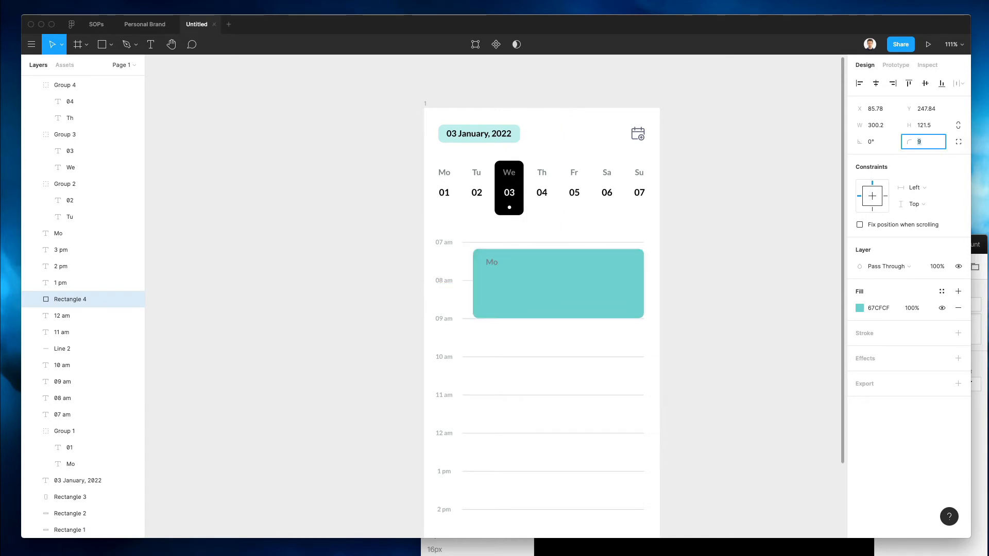
- Set the corner radius of the teal event rectangle between 07 am and 09 am to 18
{"action": "left_click", "coordinate": [687, 281]}
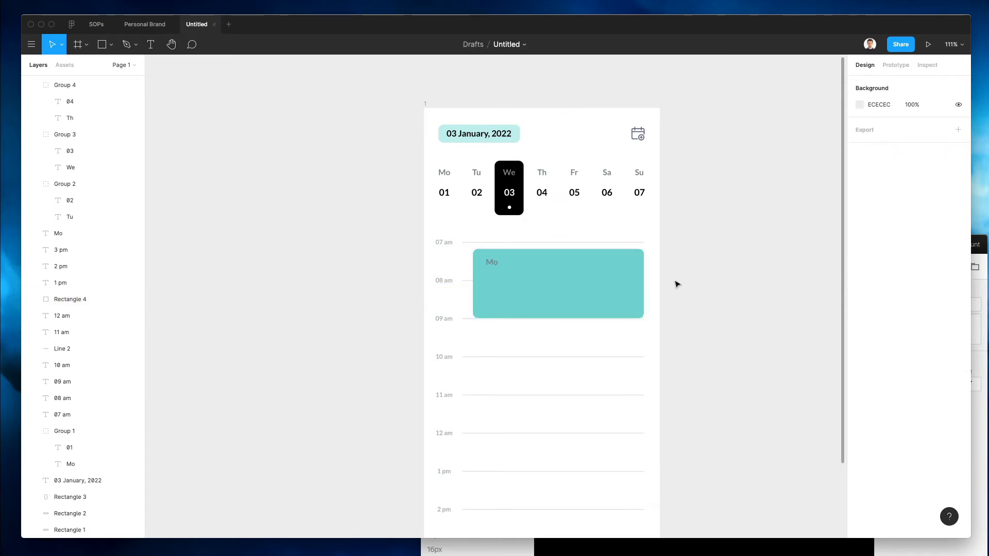
{"action": "left_click", "coordinate": [624, 258]}
{"action": "left_click", "coordinate": [922, 142]}
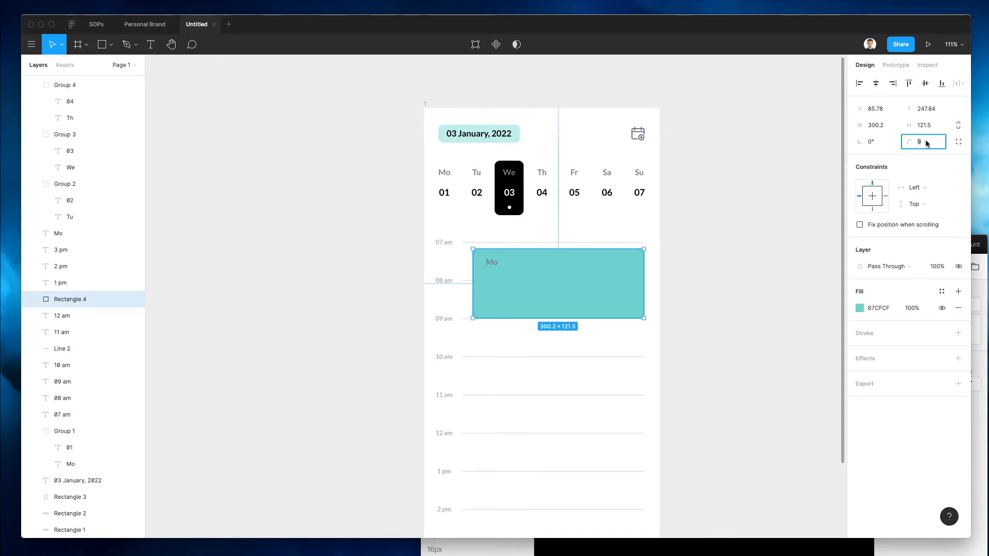
{"action": "type", "text": "12"}
{"action": "key", "text": "Return"}
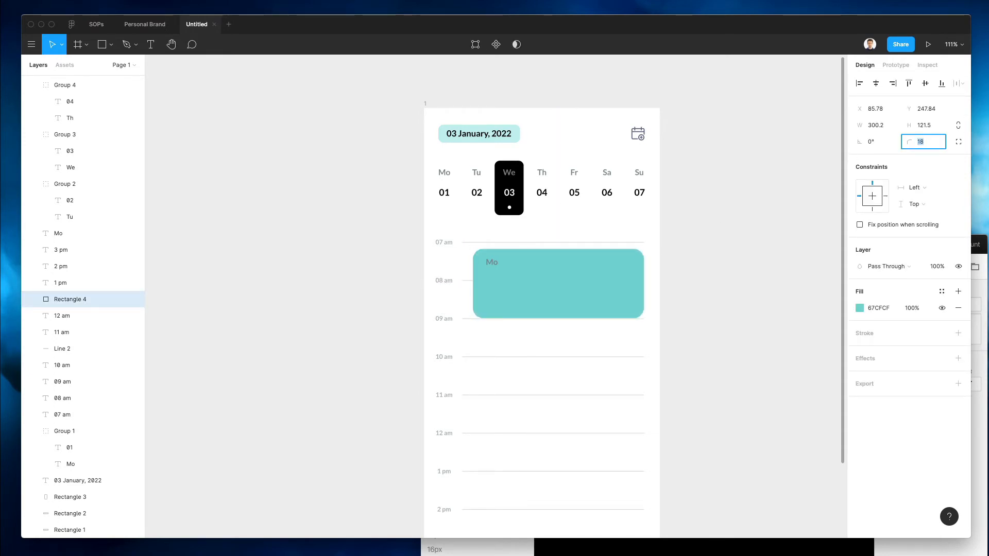
{"action": "left_click", "coordinate": [752, 225]}
- Shorten the teal event rectangle from its lower edge to a height of about 115
{"action": "scroll", "coordinate": [529, 275], "scroll_direction": "down", "scroll_amount": 3}
{"action": "scroll", "coordinate": [527, 275], "scroll_direction": "up", "scroll_amount": 6}
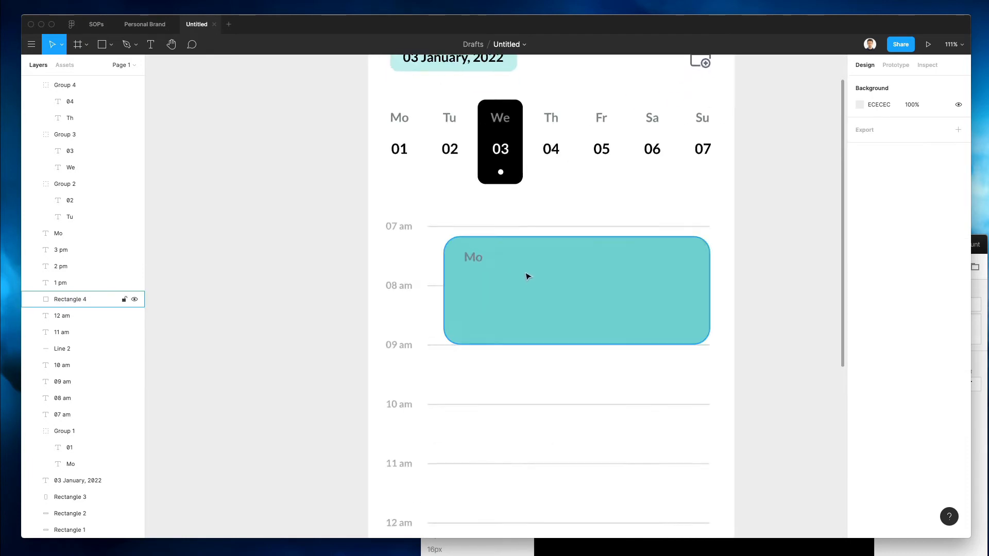
{"action": "left_click", "coordinate": [534, 326]}
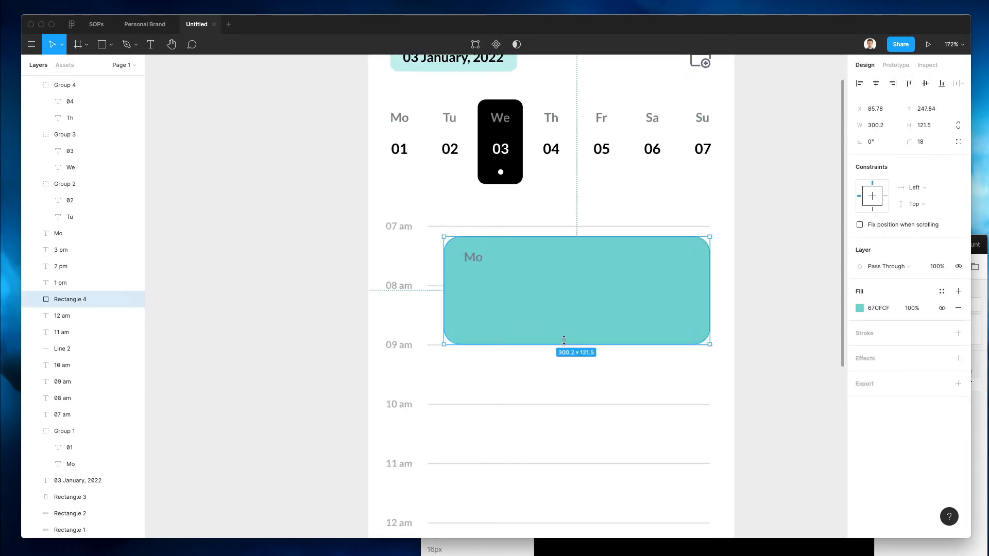
{"action": "left_click_drag", "start_coordinate": [564, 340], "coordinate": [565, 335]}
- Recolor the "Mo" label on the teal card white (FFFFFF) by sampling the frame's background
{"action": "left_click", "coordinate": [473, 257]}
{"action": "key", "text": "i"}
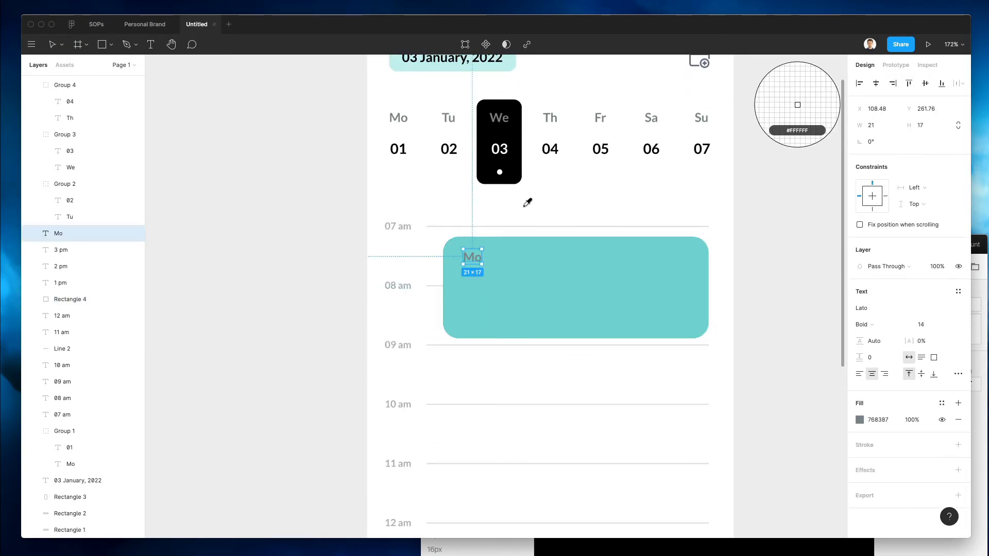
{"action": "left_click", "coordinate": [528, 202]}
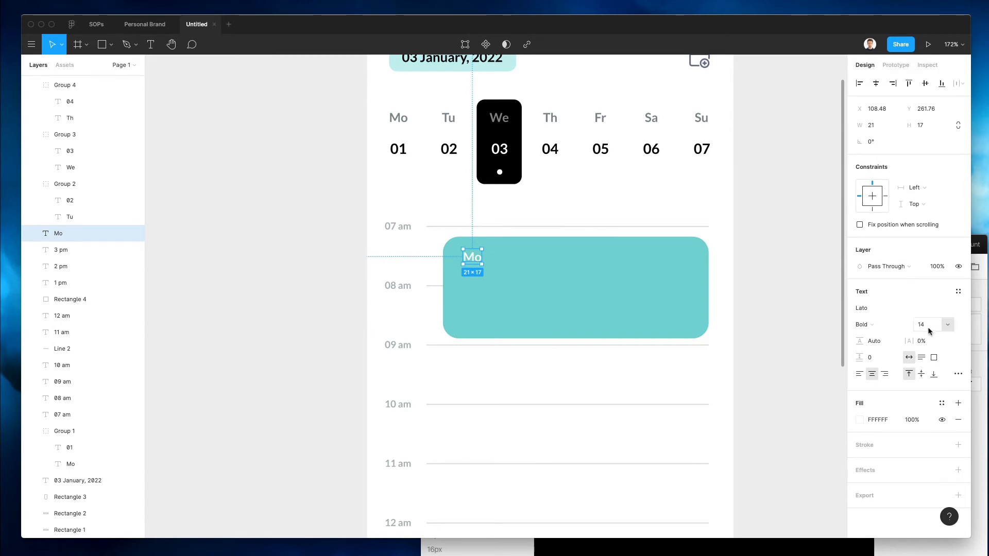
- Replace the label text on the teal card with "Meeting with CEO and Product Team"
{"action": "key", "text": "Return"}
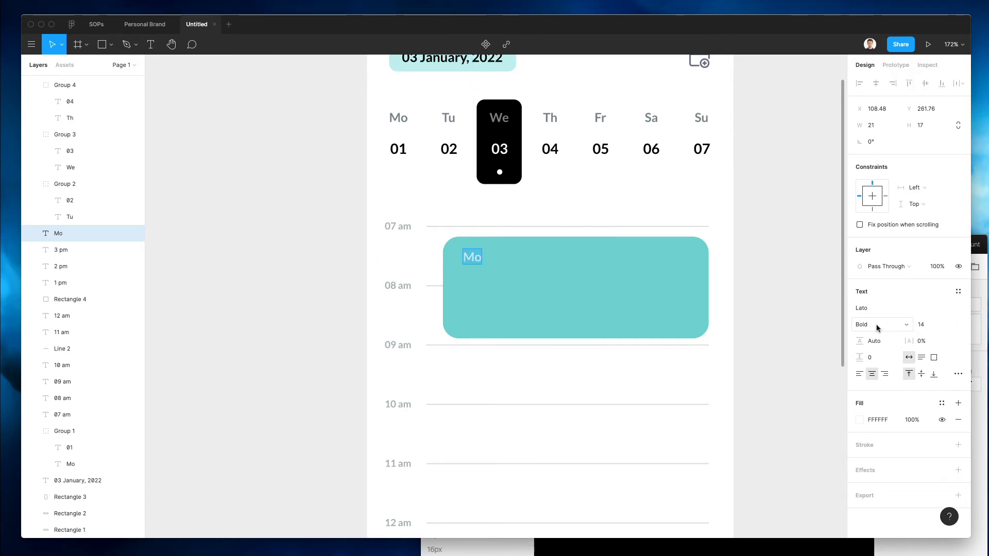
{"action": "type", "text": "M"}
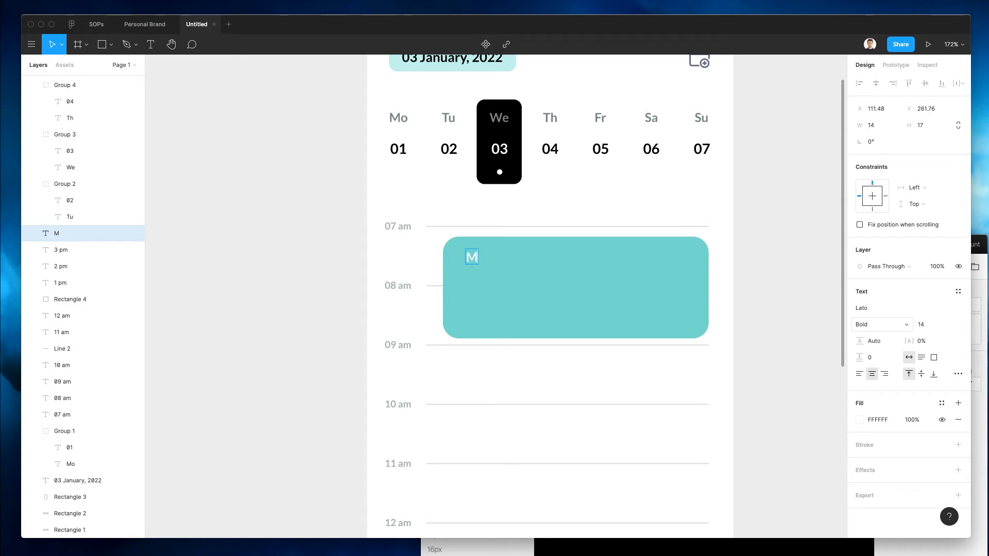
{"action": "type", "text": "eeting with"}
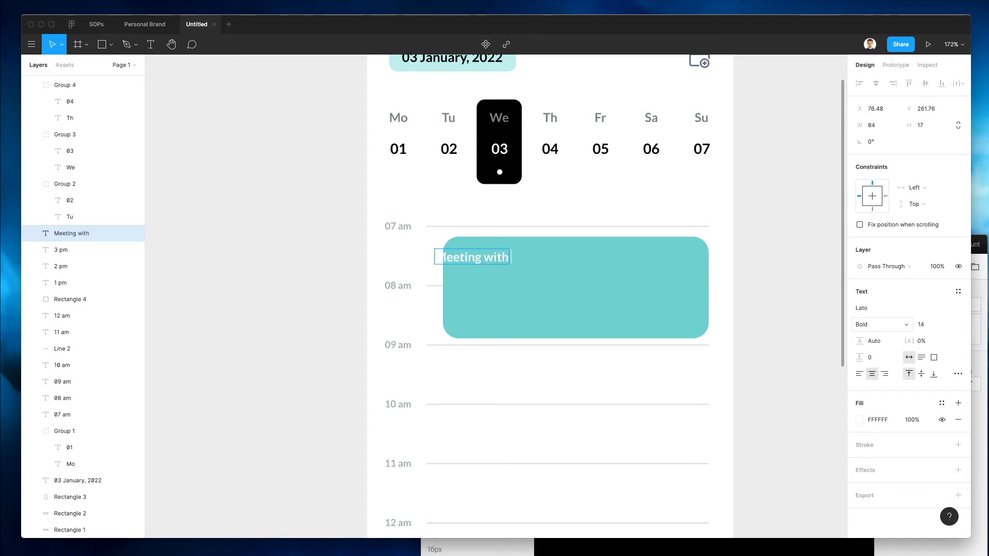
{"action": "type", "text": " CEO and"}
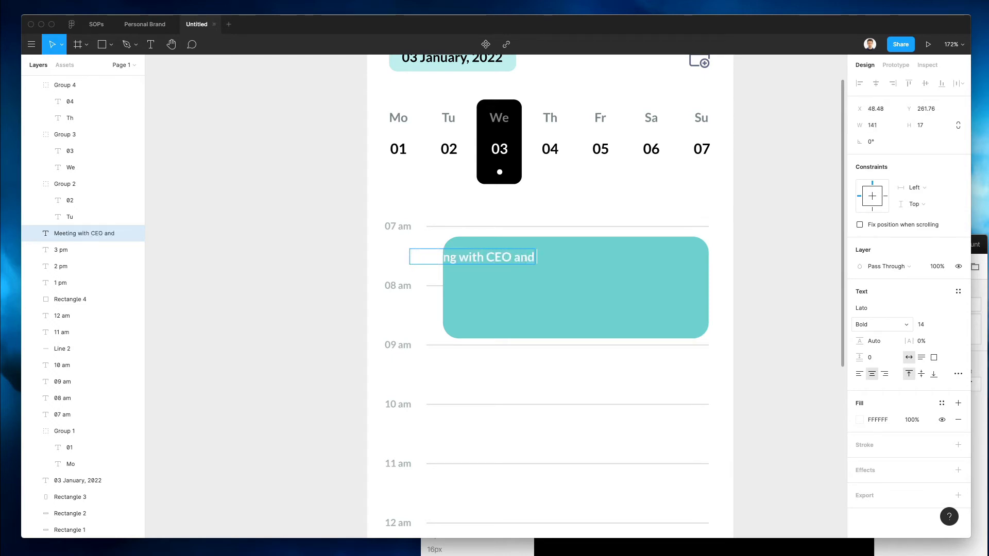
{"action": "type", "text": " Product Team"}
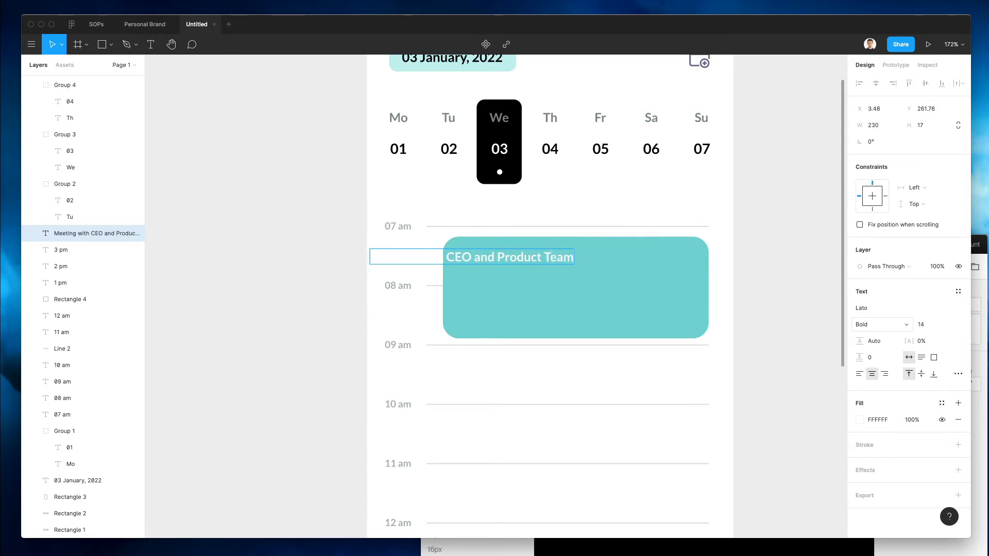
{"action": "key", "text": "Escape"}
- Left-align the meeting title and move it inside the teal card, to X about 106
{"action": "left_click", "coordinate": [859, 374]}
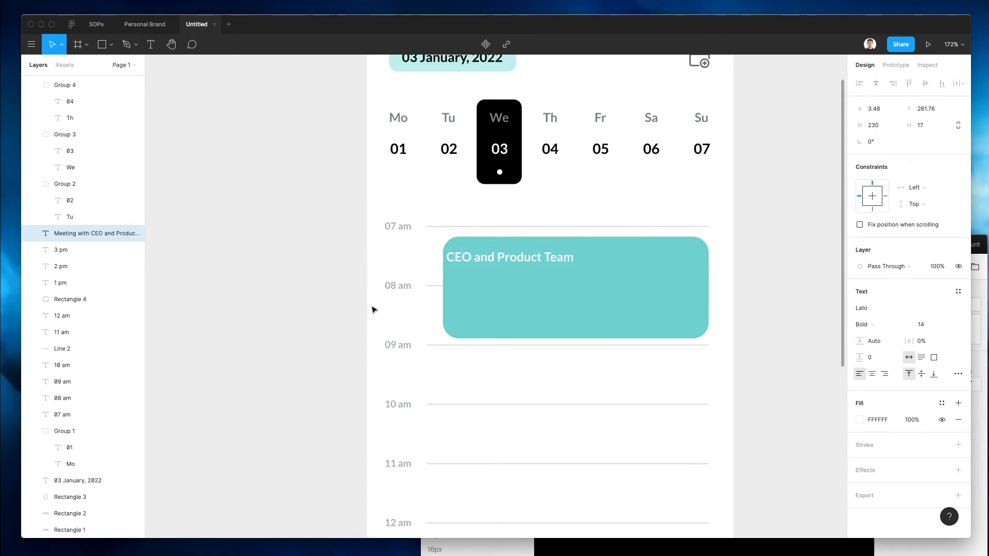
{"action": "left_click_drag", "start_coordinate": [438, 260], "coordinate": [525, 258]}
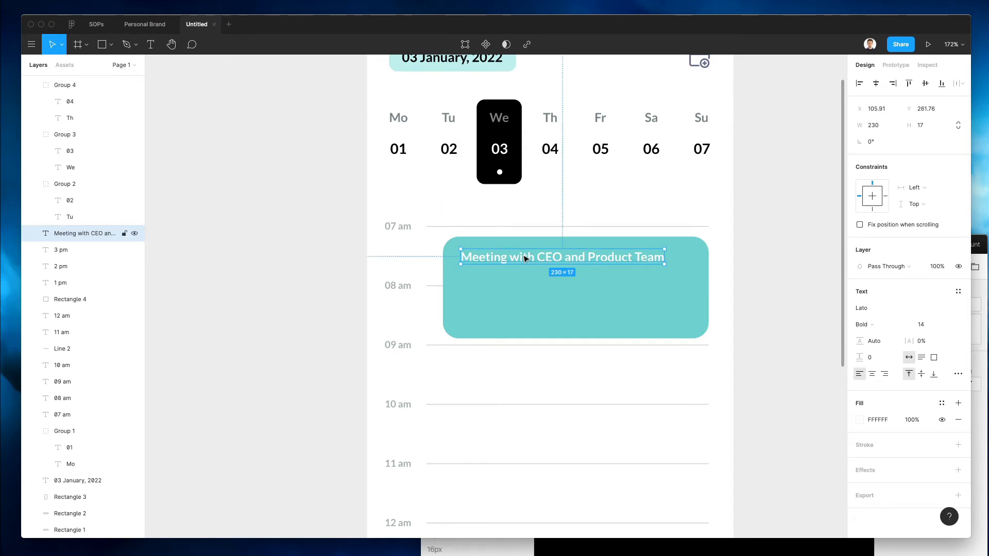
- Change the event card's fill to the more saturated teal 3AC6C6
{"action": "scroll", "coordinate": [548, 282], "scroll_direction": "down", "scroll_amount": 3}
{"action": "left_click", "coordinate": [548, 283]}
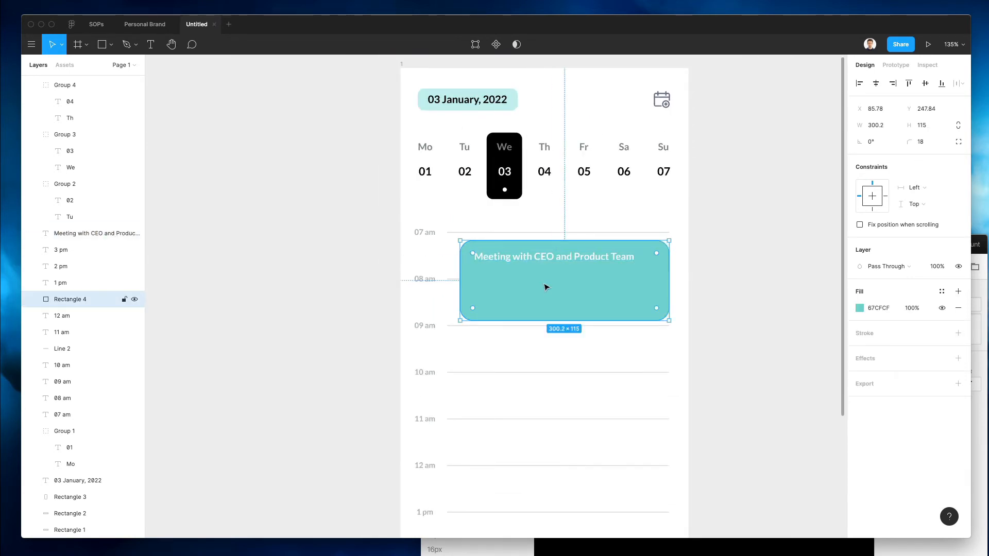
{"action": "scroll", "coordinate": [547, 287], "scroll_direction": "down", "scroll_amount": 3}
{"action": "left_click", "coordinate": [860, 308]}
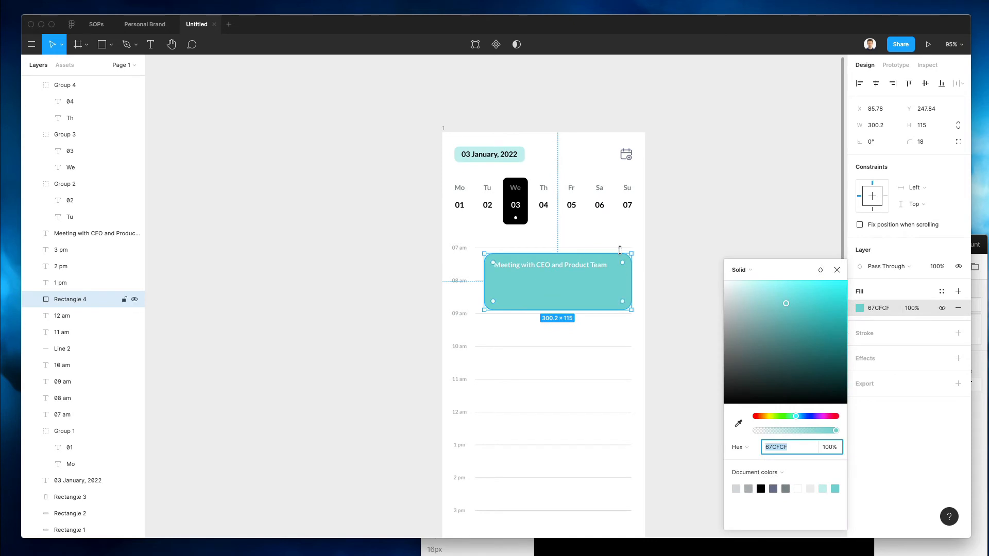
{"action": "scroll", "coordinate": [619, 250], "scroll_direction": "up", "scroll_amount": 5}
{"action": "left_click_drag", "start_coordinate": [787, 306], "coordinate": [802, 311]}
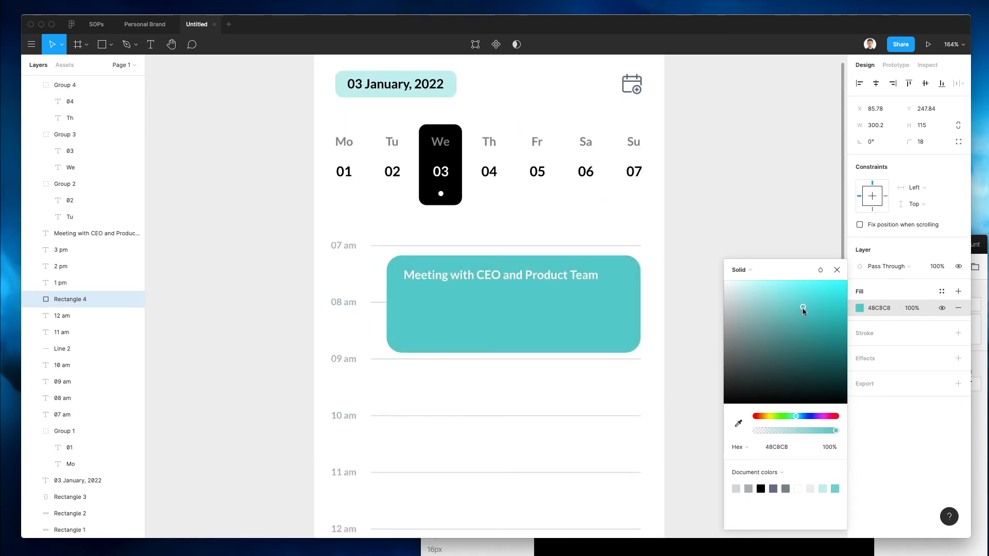
{"action": "left_click_drag", "start_coordinate": [807, 310], "coordinate": [810, 311]}
{"action": "left_click", "coordinate": [676, 242]}
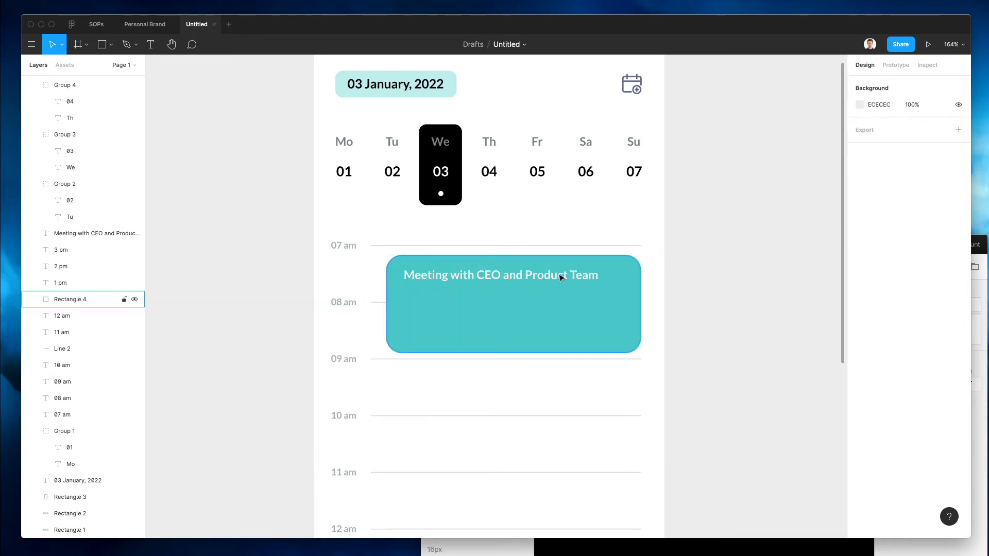
- Shift the meeting title up by 1 px and set its font weight to Heavy
{"action": "left_click", "coordinate": [502, 279]}
{"action": "left_click_drag", "start_coordinate": [502, 278], "coordinate": [503, 278]}
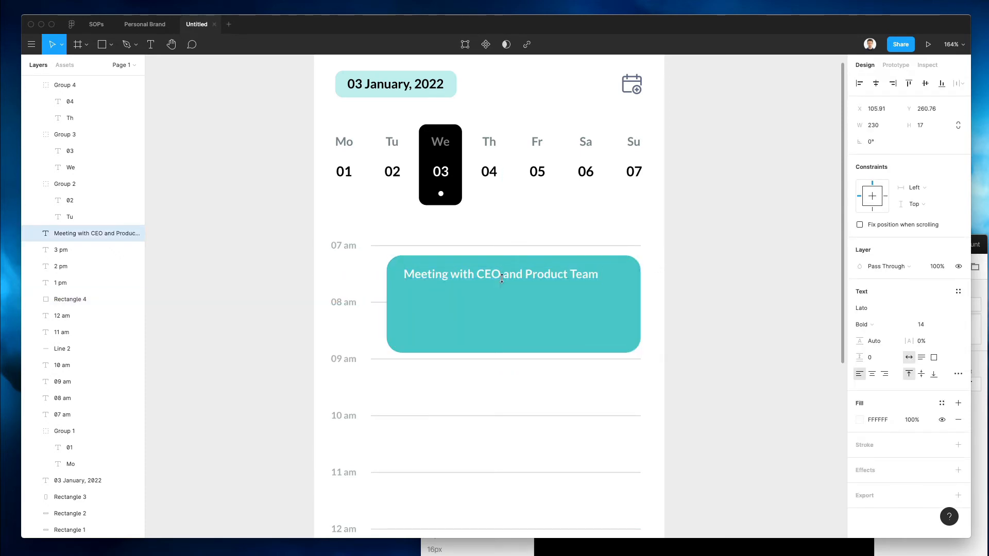
{"action": "left_click", "coordinate": [870, 325]}
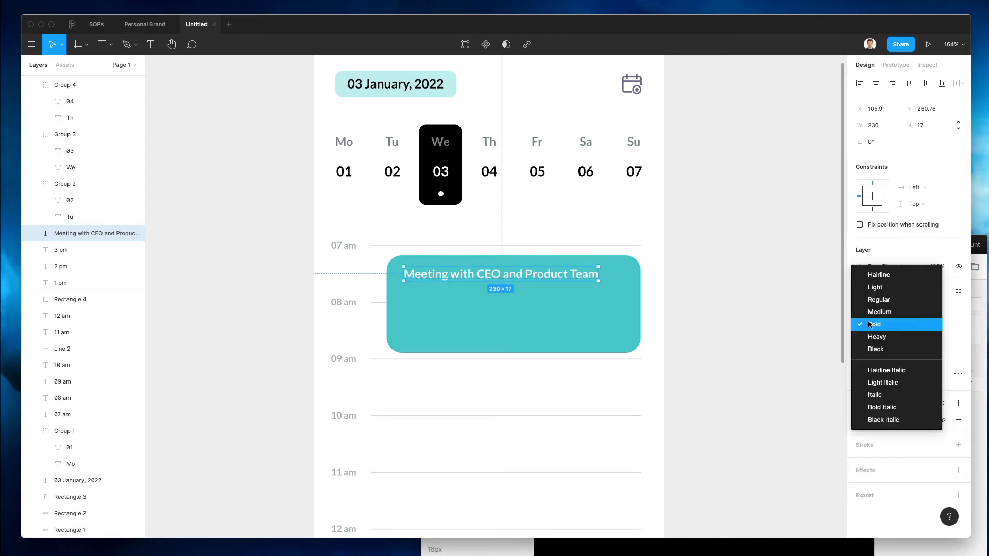
{"action": "left_click", "coordinate": [876, 331]}
{"action": "left_click", "coordinate": [704, 246]}
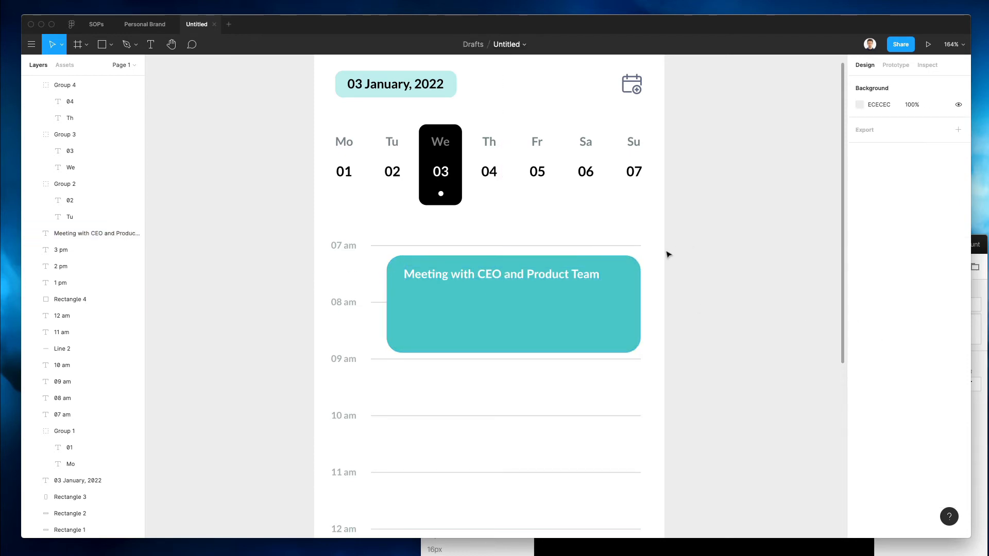
- Move the event card and its title together 8 px to the left
{"action": "scroll", "coordinate": [669, 254], "scroll_direction": "down", "scroll_amount": 2}
{"action": "scroll", "coordinate": [582, 327], "scroll_direction": "down", "scroll_amount": 3}
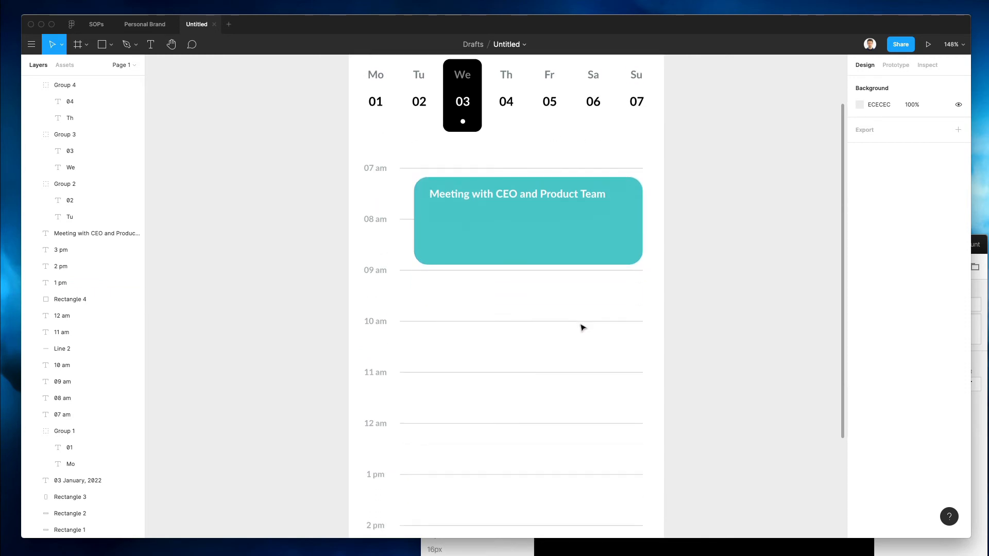
{"action": "scroll", "coordinate": [475, 212], "scroll_direction": "down", "scroll_amount": 1}
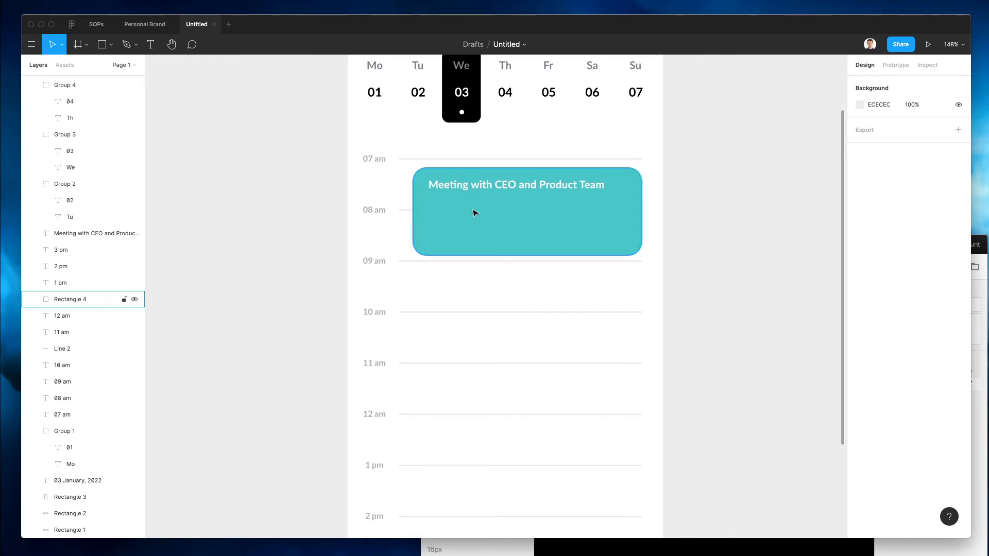
{"action": "left_click", "coordinate": [433, 186]}
{"action": "left_click", "coordinate": [423, 206], "text": "shift"}
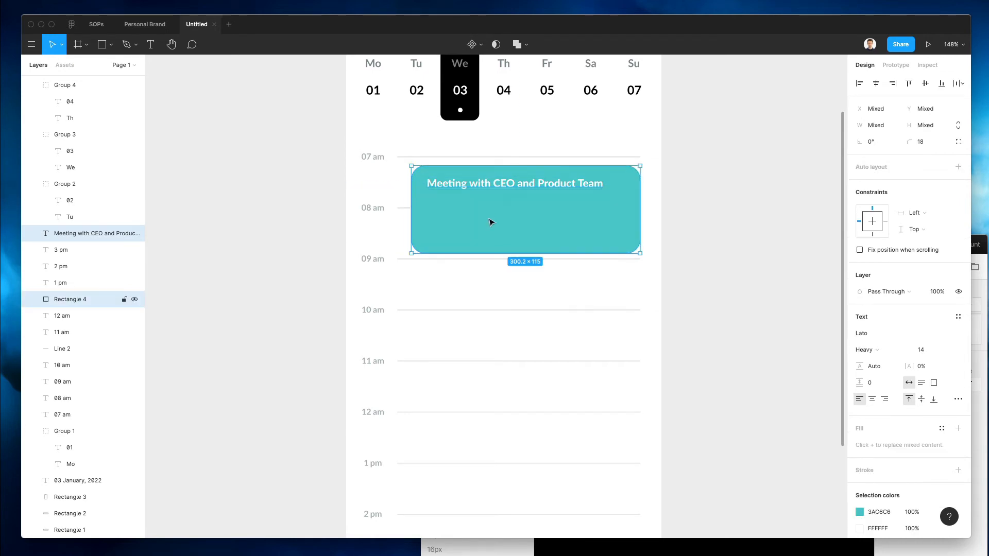
{"action": "left_click_drag", "start_coordinate": [490, 220], "coordinate": [491, 222]}
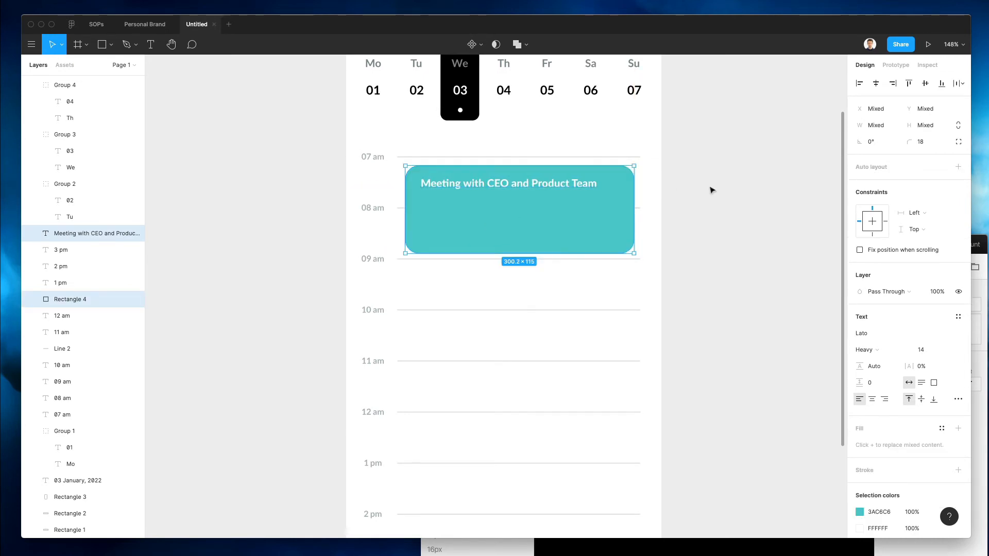
{"action": "left_click", "coordinate": [711, 188]}
- Widen the event card to about 308 so its right edge meets the end of the hour lines
{"action": "left_click", "coordinate": [622, 205]}
{"action": "left_click_drag", "start_coordinate": [634, 203], "coordinate": [639, 202]}
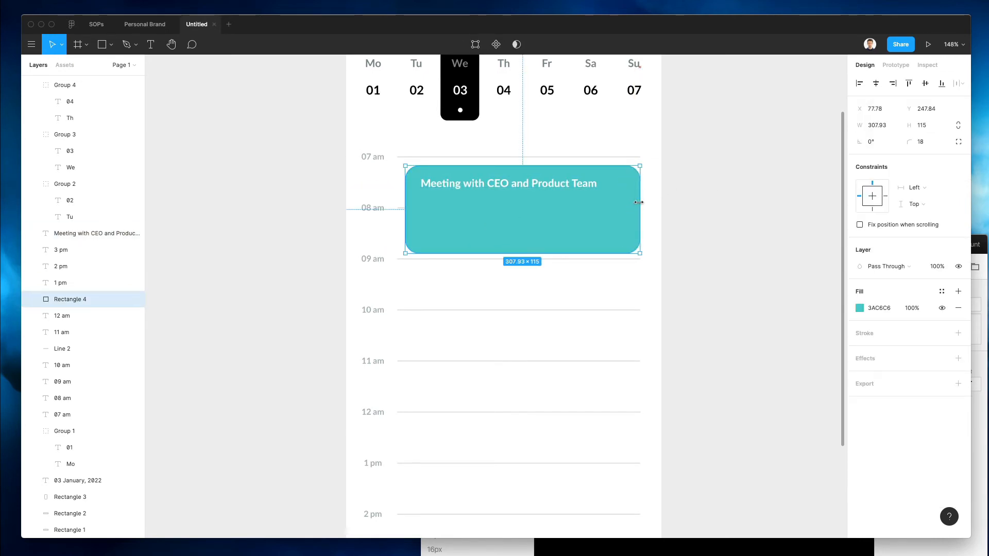
{"action": "left_click", "coordinate": [667, 196]}
- Nudge the meeting title up by 2 px within its card
{"action": "left_click", "coordinate": [491, 181]}
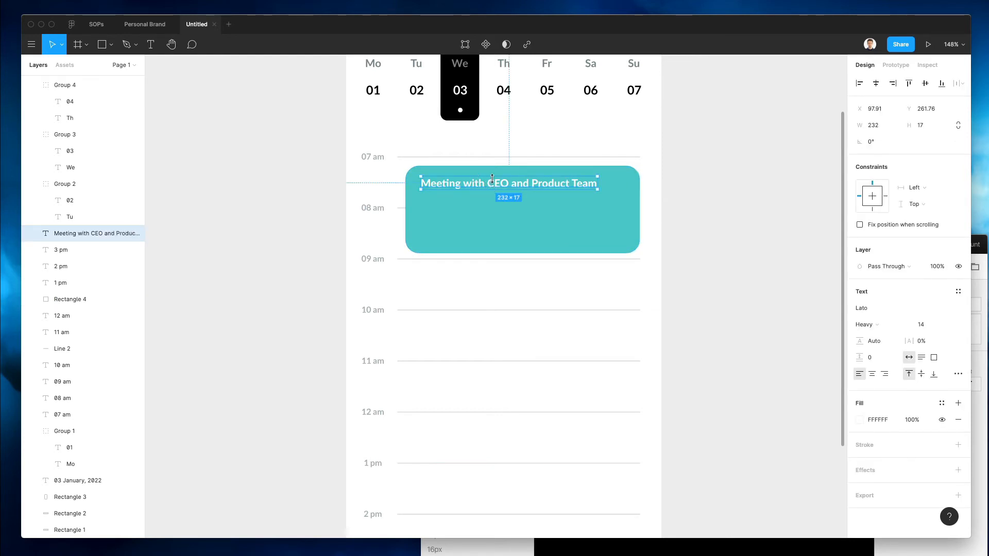
{"action": "key", "text": "Up"}
{"action": "key", "text": "Up"}
- Duplicate the event card with its title straight down, placing the copy just below the 10 am line
{"action": "left_click", "coordinate": [504, 203], "text": "shift"}
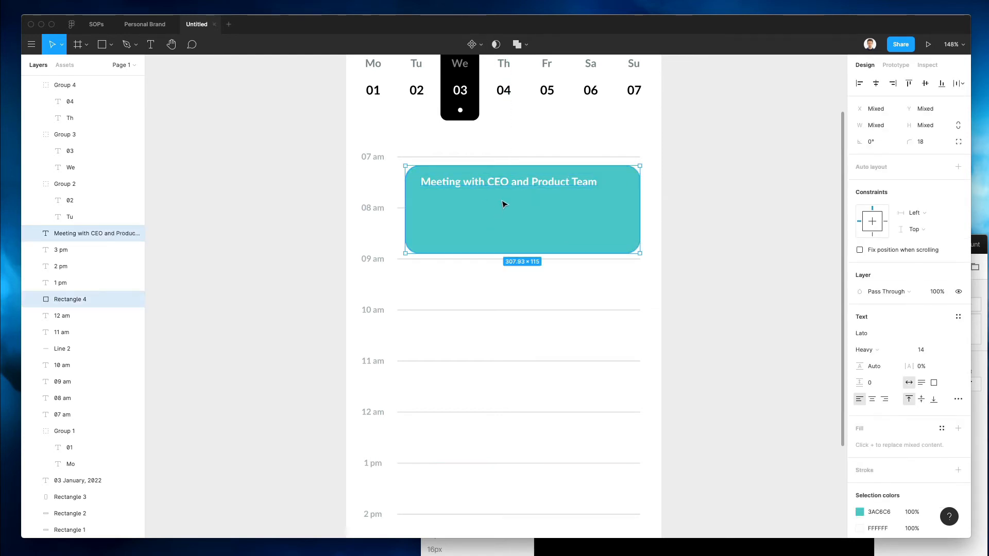
{"action": "left_click_drag", "start_coordinate": [504, 203], "coordinate": [490, 350]}
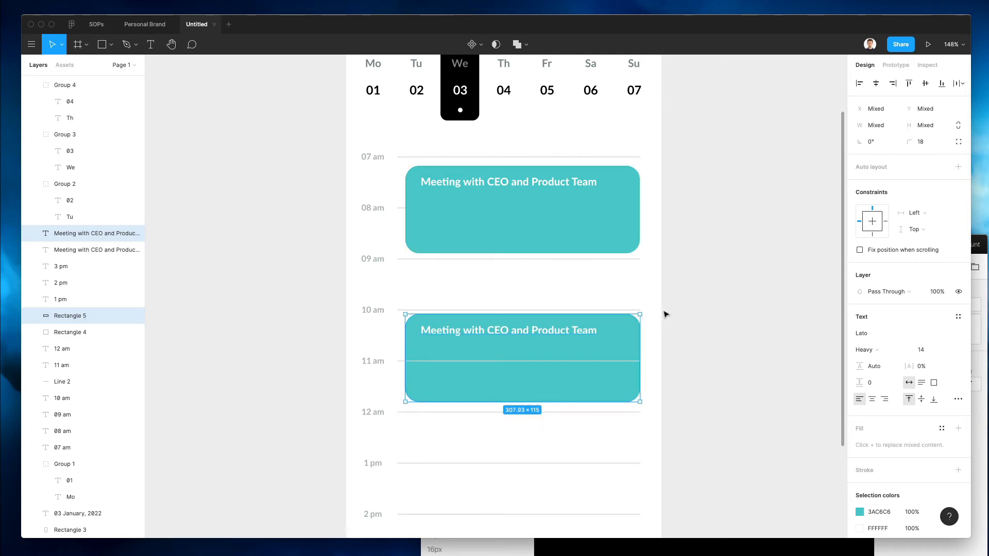
{"action": "key", "text": "Escape"}
- Shorten the duplicated card from its lower edge to a height of about 43, fitting between 10 am and 11 am
{"action": "left_click", "coordinate": [510, 399]}
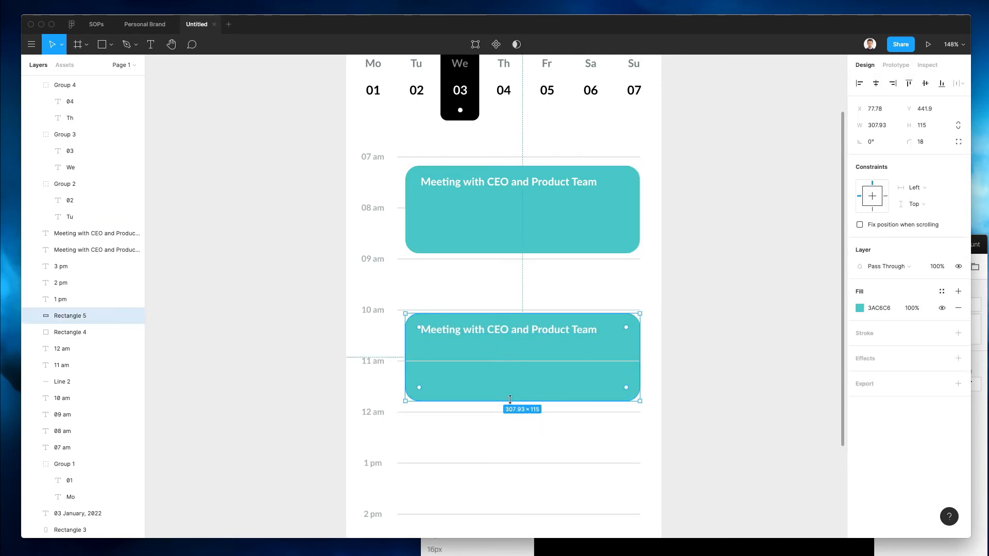
{"action": "left_click_drag", "start_coordinate": [512, 405], "coordinate": [510, 351]}
{"action": "left_click", "coordinate": [675, 358]}
{"action": "left_click", "coordinate": [560, 390]}
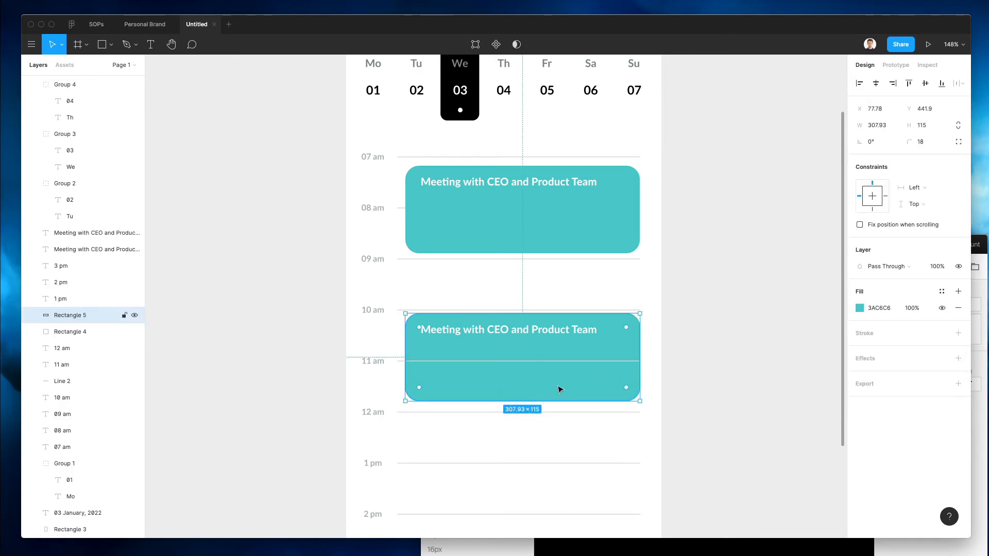
{"action": "left_click_drag", "start_coordinate": [510, 400], "coordinate": [499, 345]}
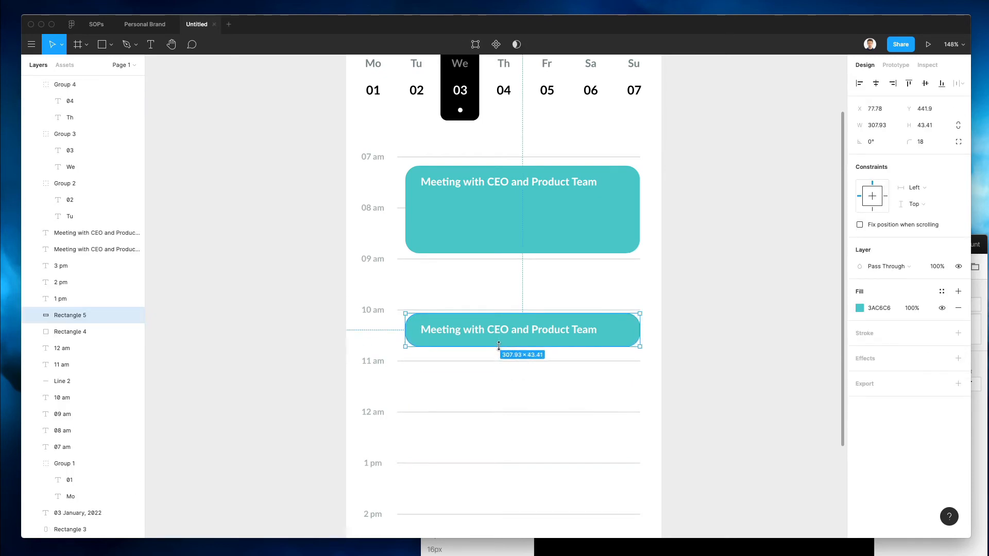
- Retitle the card below 10 am as "Product Launch with Marketing"
{"action": "left_click", "coordinate": [503, 332]}
{"action": "double_click", "coordinate": [503, 331]}
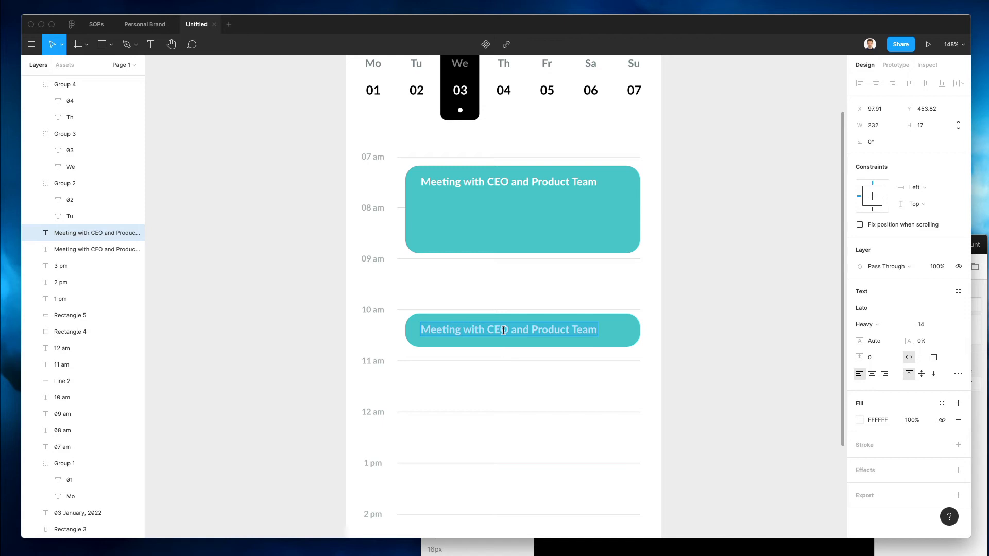
{"action": "type", "text": "Product Lau"}
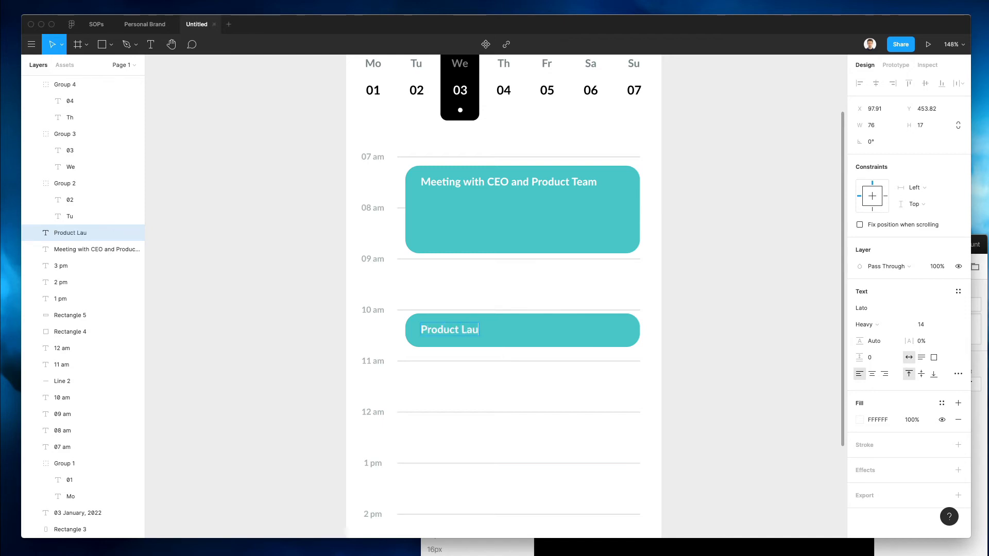
{"action": "type", "text": "nch with marketing"}
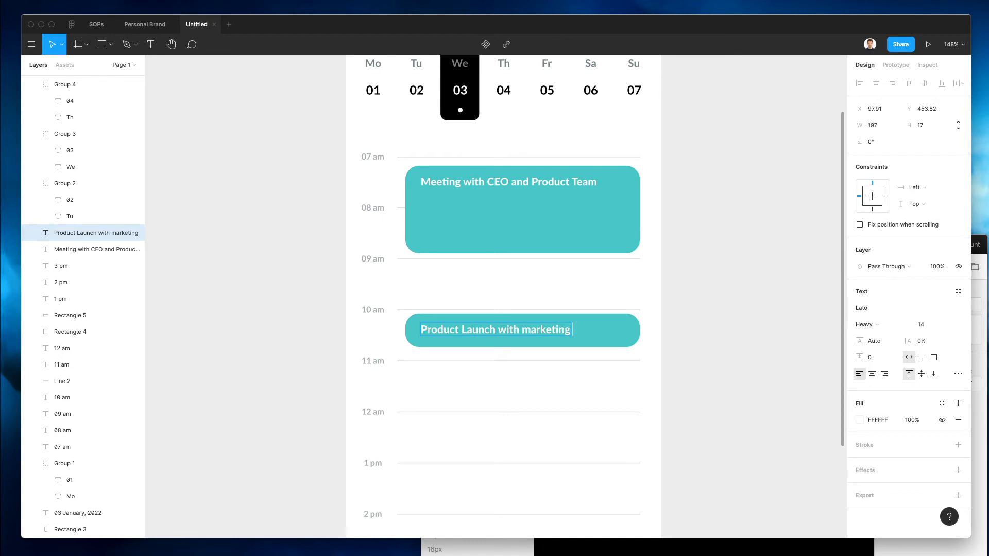
{"action": "key", "text": "alt+Left"}
{"action": "type", "text": "M"}
{"action": "key", "text": "Escape"}
- Duplicate the "Product Launch with Marketing" card and title below the 12 am line, and extend the copied card to a height of about 118
{"action": "scroll", "coordinate": [702, 269], "scroll_direction": "down", "scroll_amount": 6}
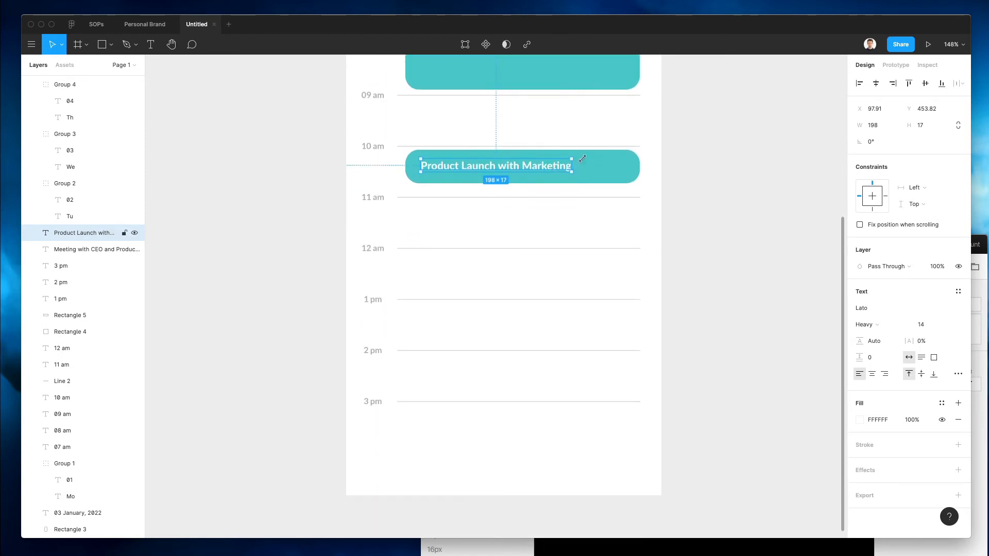
{"action": "left_click", "coordinate": [596, 165], "text": "shift"}
{"action": "left_click_drag", "start_coordinate": [596, 165], "coordinate": [560, 348]}
{"action": "left_click", "coordinate": [556, 302]}
{"action": "left_click", "coordinate": [557, 289]}
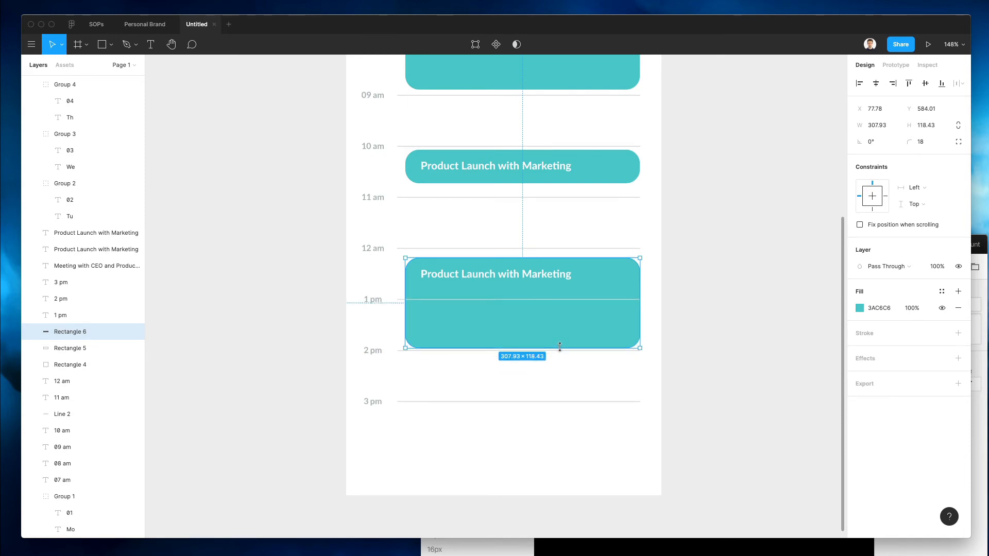
- Nudge the copied card and its title up together by 6 px, closer to the 12 am line
{"action": "left_click", "coordinate": [549, 276], "text": "shift"}
{"action": "key", "text": "Up"}
{"action": "key", "text": "Up"}
{"action": "key", "text": "Up"}
{"action": "key", "text": "Up"}
{"action": "key", "text": "Up"}
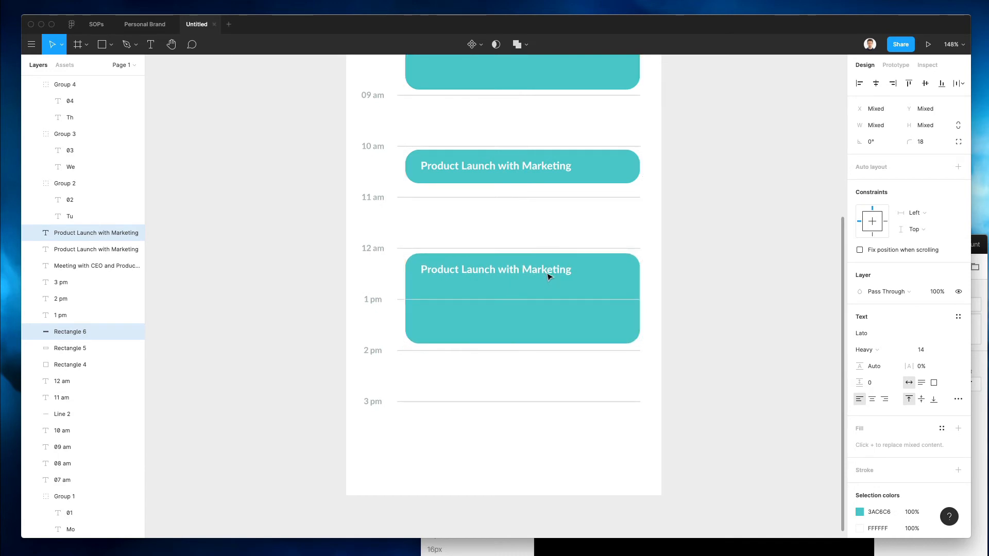
- Bring the copied card and its title forward in the layer order until both sit above all the hour lines
{"action": "key", "text": "super+bracketright"}
{"action": "key", "text": "super+bracketright"}
{"action": "key", "text": "super+bracketright"}
{"action": "key", "text": "super+bracketright"}
{"action": "key", "text": "super+bracketright"}
{"action": "key", "text": "super+bracketright"}
{"action": "key", "text": "super+bracketright"}
{"action": "key", "text": "super+bracketright"}
{"action": "key", "text": "super+bracketright"}
{"action": "key", "text": "super+bracketright"}
{"action": "key", "text": "super+bracketright"}
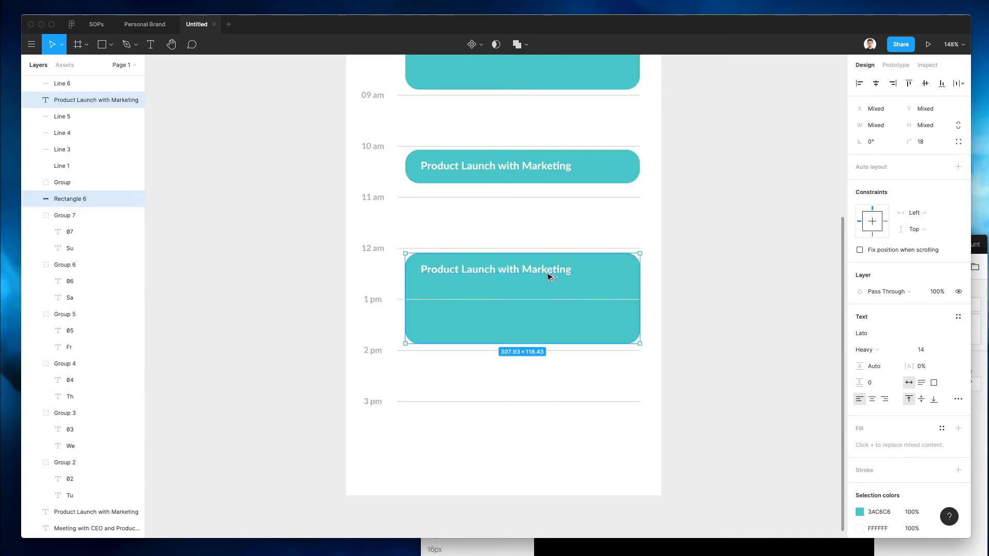
{"action": "key", "text": "super+bracketright"}
{"action": "key", "text": "super+bracketright"}
{"action": "key", "text": "super+bracketright"}
{"action": "key", "text": "super+bracketright"}
{"action": "key", "text": "super+bracketright"}
{"action": "key", "text": "super+bracketright"}
{"action": "key", "text": "super+bracketright"}
{"action": "key", "text": "super+bracketright"}
{"action": "key", "text": "super+bracketright"}
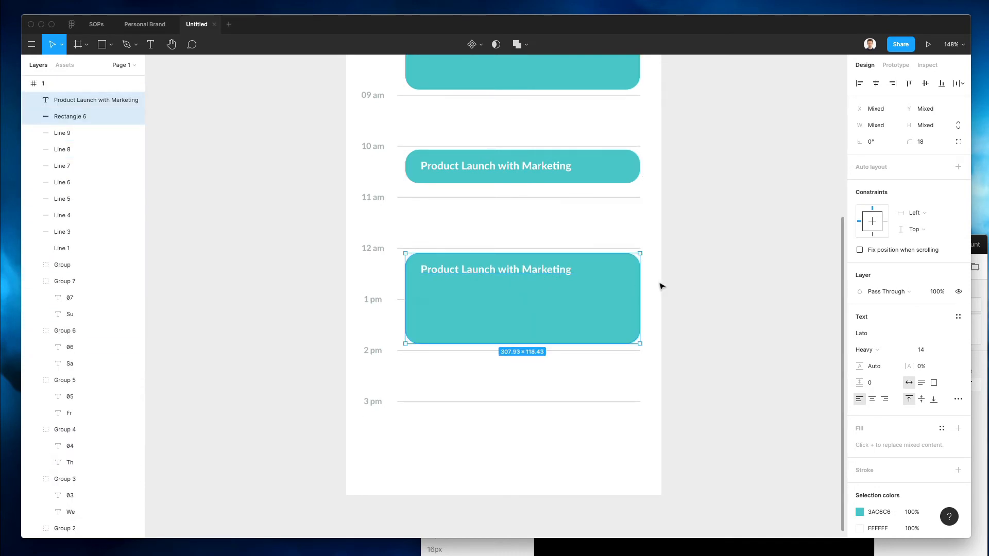
{"action": "left_click", "coordinate": [661, 287]}
- Extend the lower edge of the card below 12 am to a height of about 124, just above the 2 pm line
{"action": "left_click", "coordinate": [579, 338]}
{"action": "left_click_drag", "start_coordinate": [583, 344], "coordinate": [583, 347]}
{"action": "left_click", "coordinate": [712, 297]}
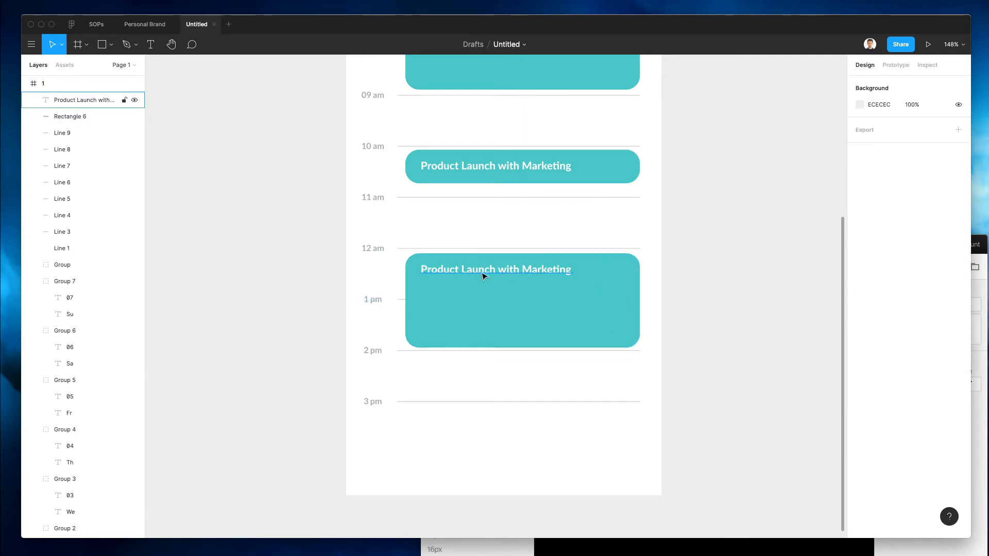
- Retitle the card below 12 am as "Lunch Meeting"
{"action": "left_click", "coordinate": [484, 277]}
{"action": "double_click", "coordinate": [483, 268]}
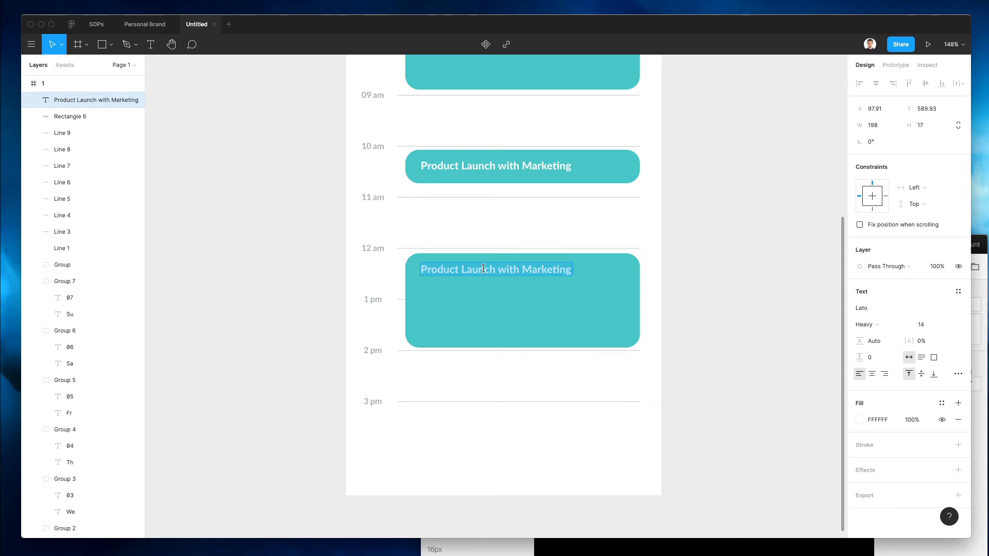
{"action": "type", "text": "Lau"}
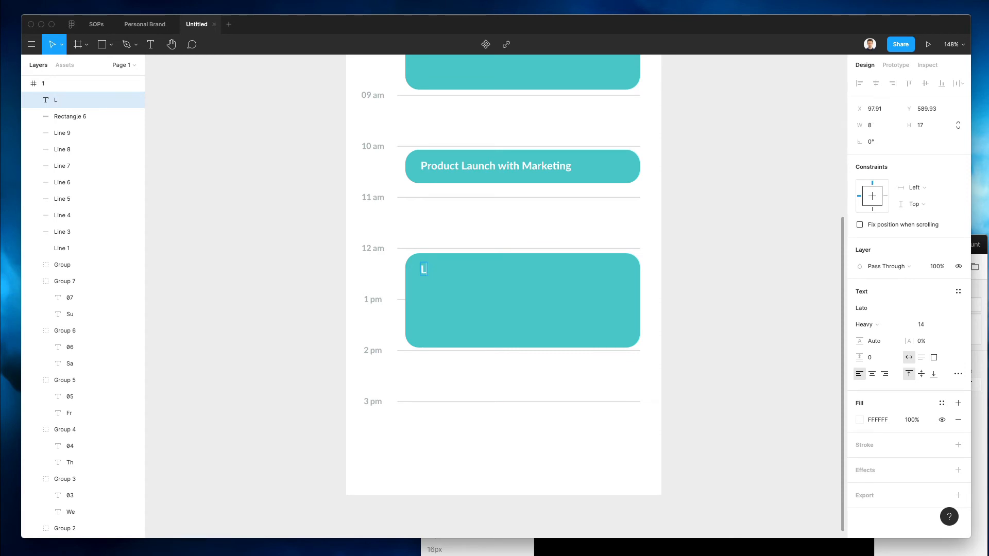
{"action": "key", "text": "BackSpace"}
{"action": "key", "text": "BackSpace"}
{"action": "type", "text": "inch"}
{"action": "key", "text": "BackSpace"}
{"action": "key", "text": "BackSpace"}
{"action": "key", "text": "BackSpace"}
{"action": "key", "text": "BackSpace"}
{"action": "type", "text": "unch Meeting"}
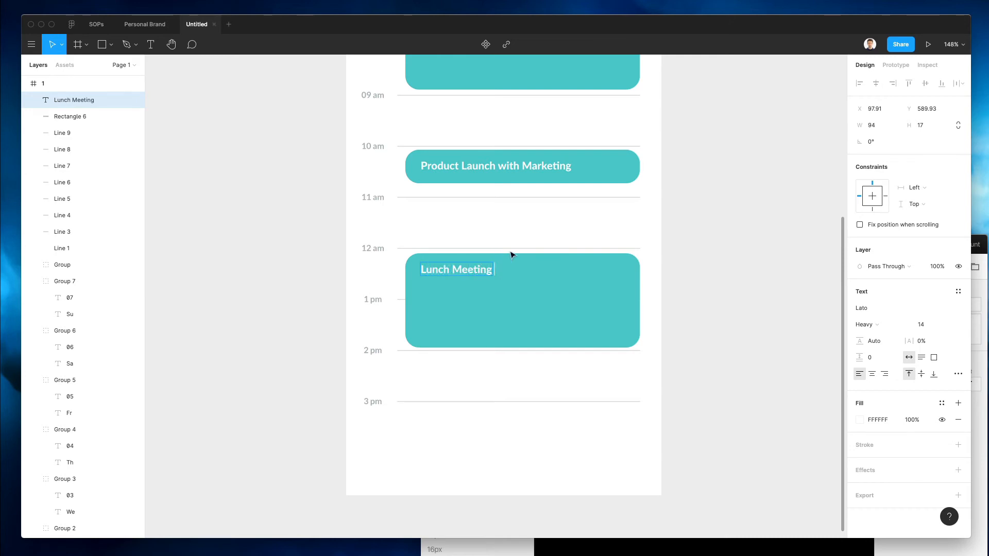
{"action": "key", "text": "Escape"}
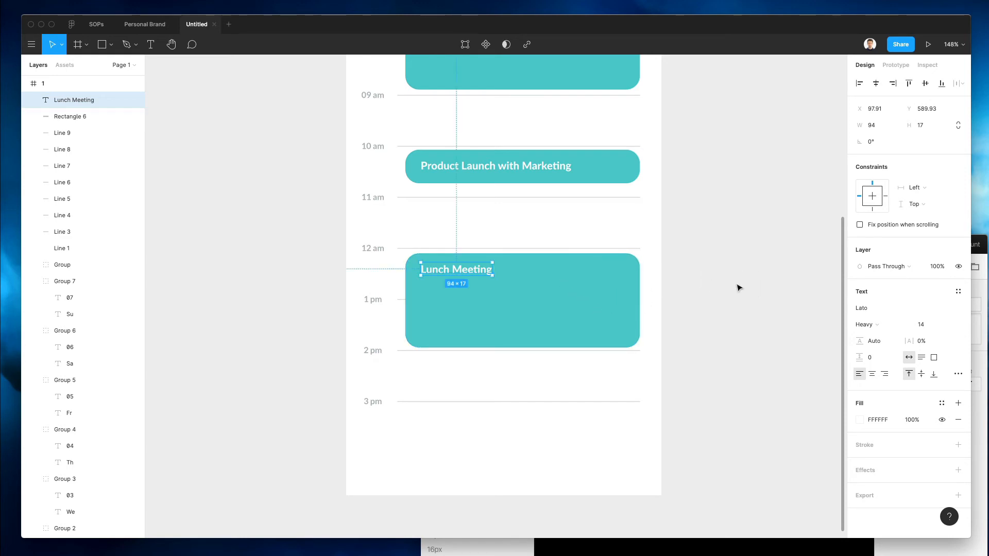
- Duplicate the Lunch Meeting card with its title and move the copy down so it overlaps the original's lower part
{"action": "left_click", "coordinate": [535, 307]}
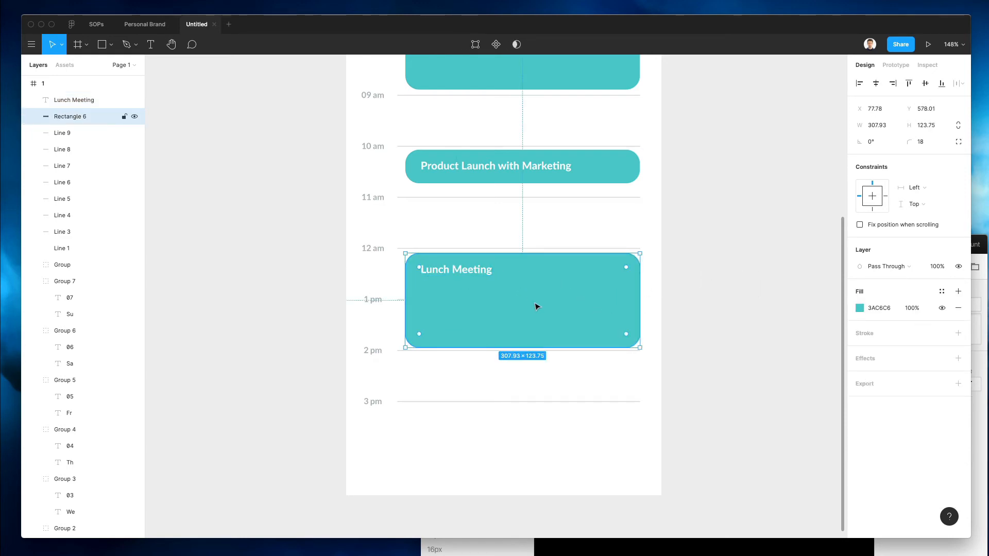
{"action": "left_click", "coordinate": [481, 273], "text": "shift"}
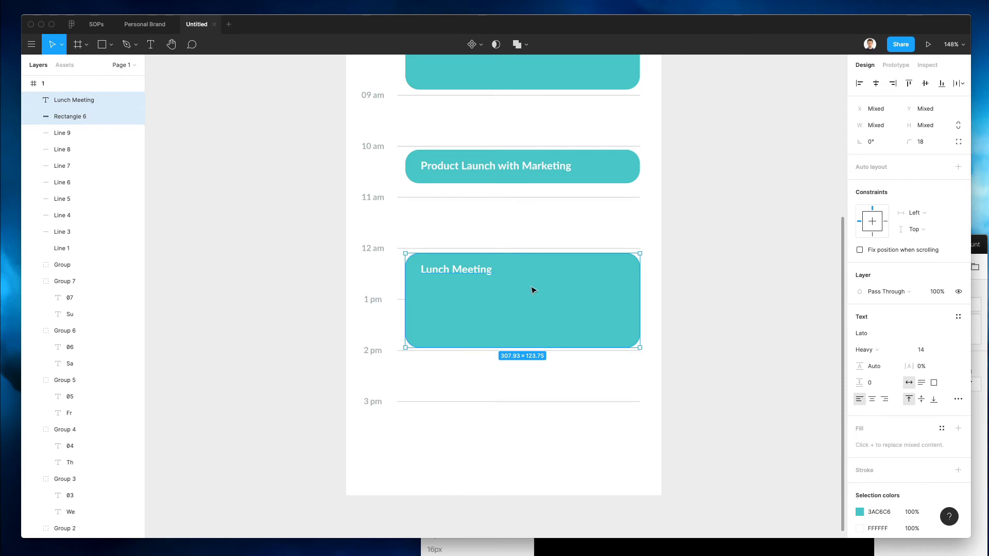
{"action": "key", "text": "ctrl+v"}
{"action": "left_click_drag", "start_coordinate": [523, 299], "coordinate": [522, 356]}
{"action": "left_click", "coordinate": [709, 333]}
- Shorten the overlapping copy from its lower edge to a height of about 47, level with the Lunch Meeting card's lower edge
{"action": "left_click", "coordinate": [516, 399]}
{"action": "left_click", "coordinate": [526, 415]}
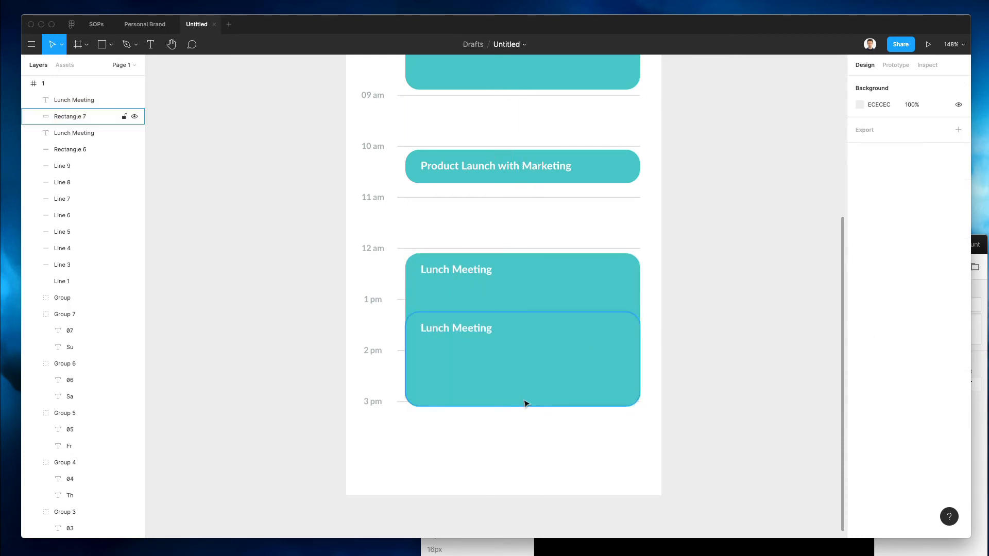
{"action": "left_click", "coordinate": [526, 404]}
{"action": "left_click_drag", "start_coordinate": [524, 405], "coordinate": [517, 345]}
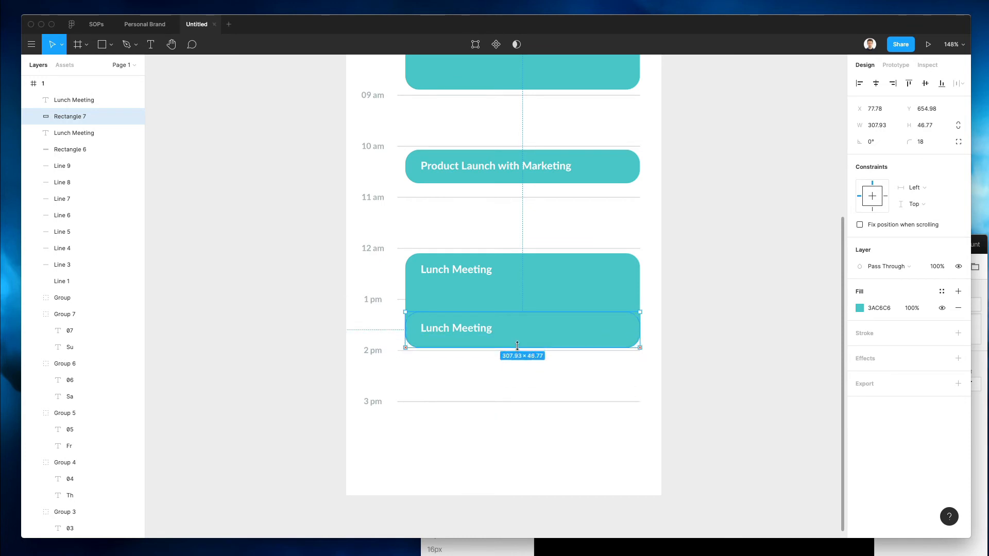
- Retitle the overlapping card as "Get Management Book from the Shop"
{"action": "double_click", "coordinate": [448, 326]}
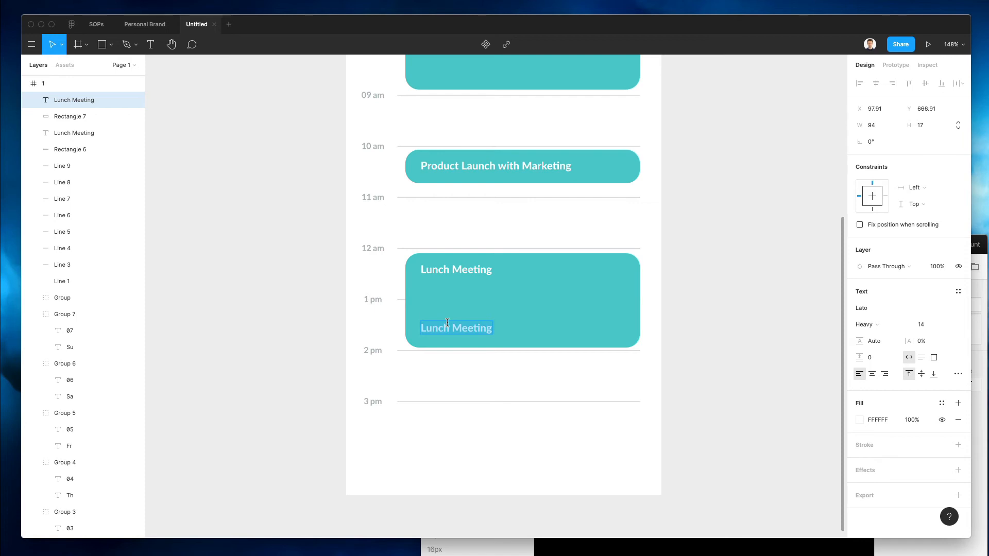
{"action": "type", "text": "Get Management Book from the Shop"}
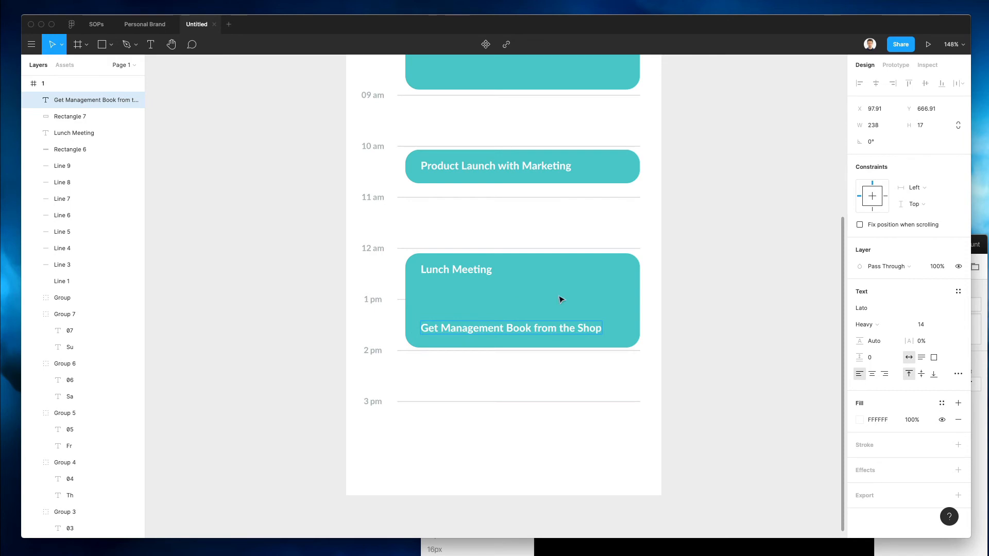
{"action": "left_click", "coordinate": [700, 322]}
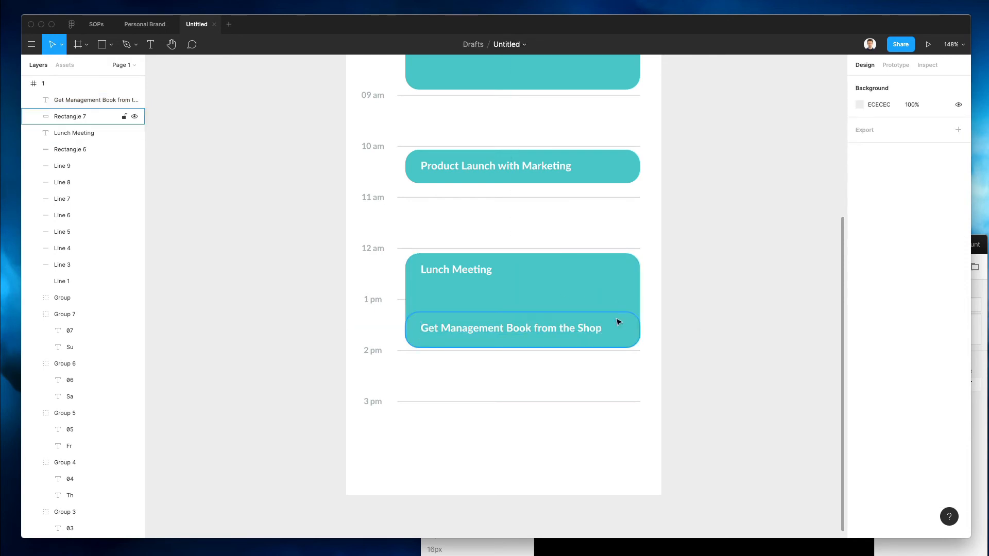
- Darken the fill of the overlapping book-shop card to teal 189D9D
{"action": "left_click", "coordinate": [618, 323]}
{"action": "left_click", "coordinate": [860, 309]}
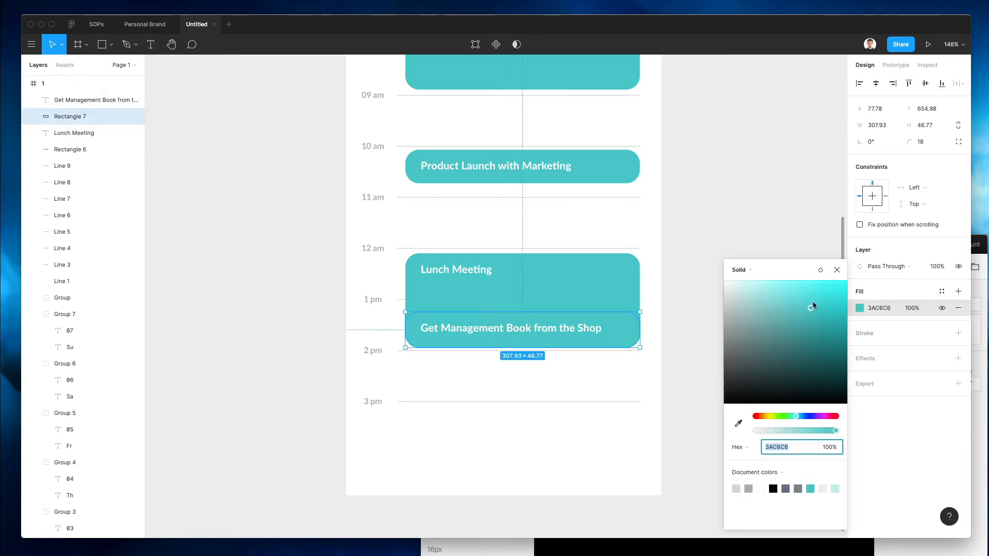
{"action": "left_click_drag", "start_coordinate": [812, 307], "coordinate": [829, 330]}
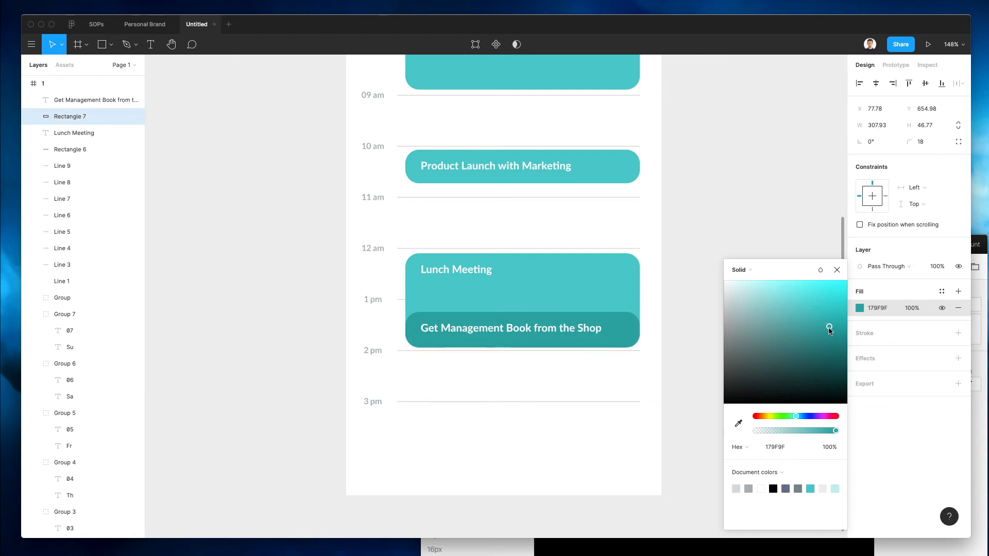
{"action": "left_click", "coordinate": [667, 308]}
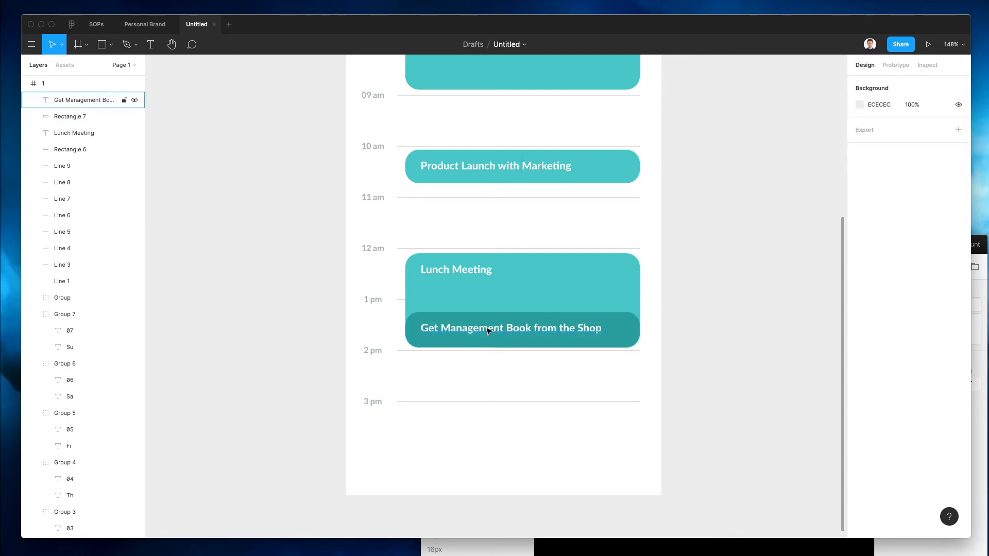
- Indent the book-shop event by shifting its title to the right and narrowing its card from the left edge to a width of about 273
{"action": "left_click_drag", "start_coordinate": [486, 330], "coordinate": [508, 331]}
{"action": "left_click", "coordinate": [410, 332]}
{"action": "left_click_drag", "start_coordinate": [409, 331], "coordinate": [430, 333]}
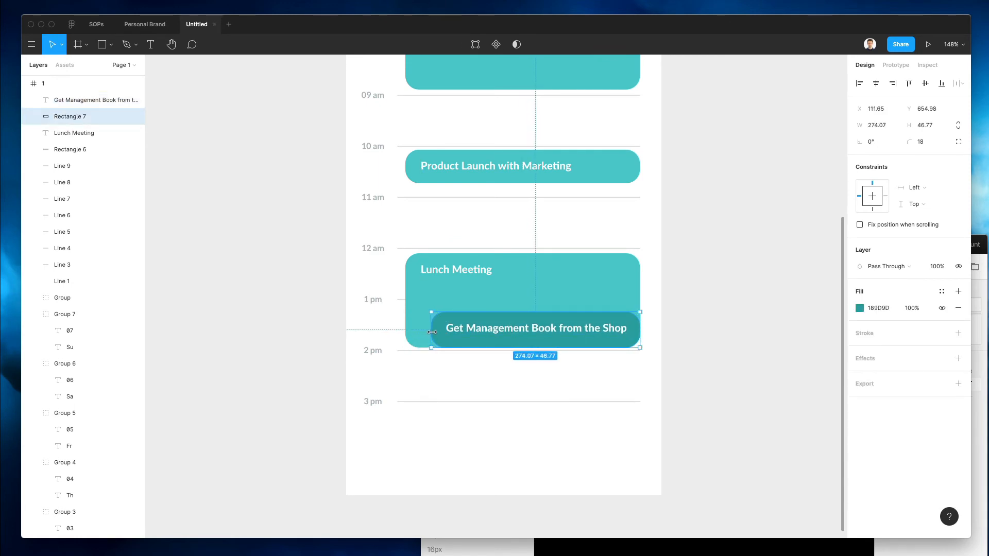
{"action": "left_click", "coordinate": [721, 280]}
- Move the book-shop card and its title down together so the card's lower edge meets the 2 pm line
{"action": "scroll", "coordinate": [682, 278], "scroll_direction": "down", "scroll_amount": 5}
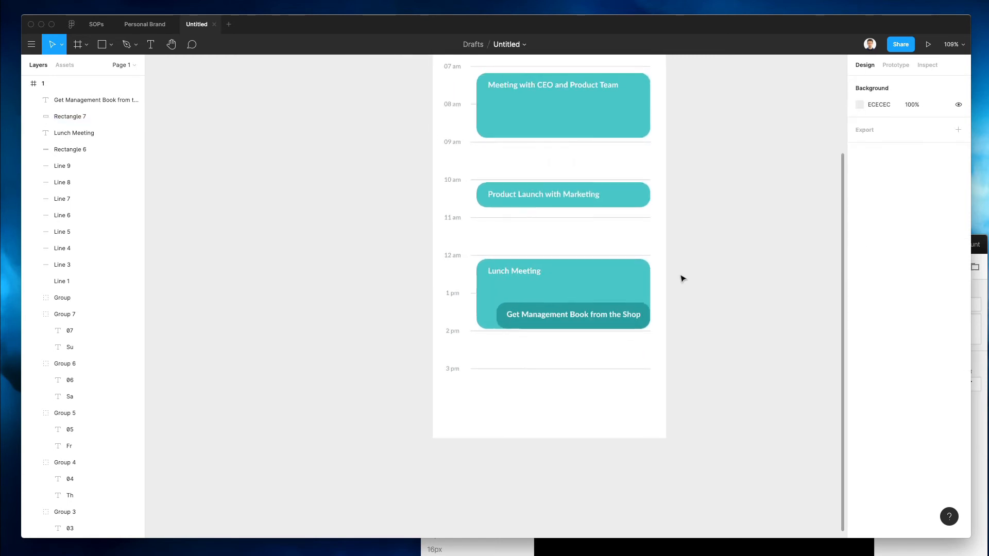
{"action": "scroll", "coordinate": [682, 278], "scroll_direction": "up", "scroll_amount": 1}
{"action": "scroll", "coordinate": [682, 279], "scroll_direction": "right", "scroll_amount": 3}
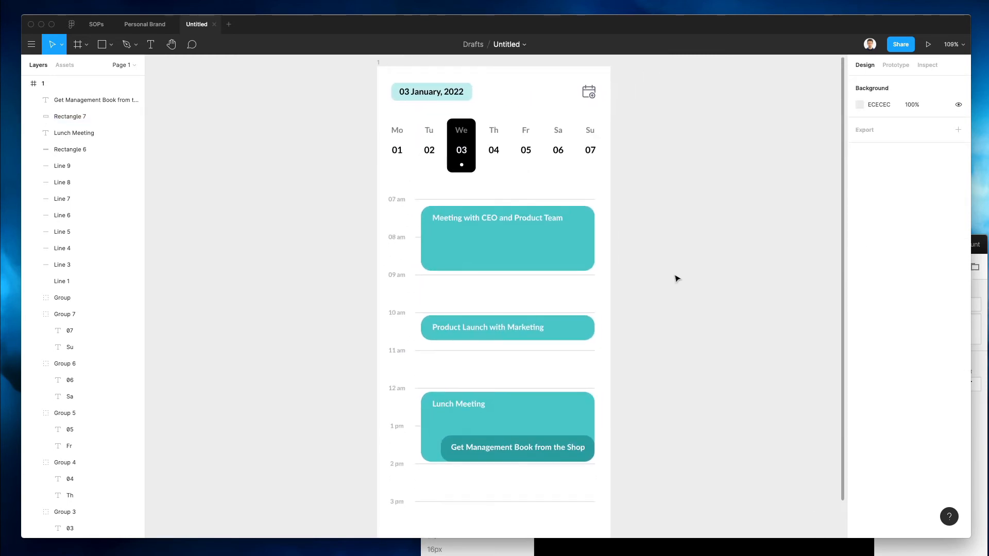
{"action": "scroll", "coordinate": [549, 410], "scroll_direction": "down", "scroll_amount": 2}
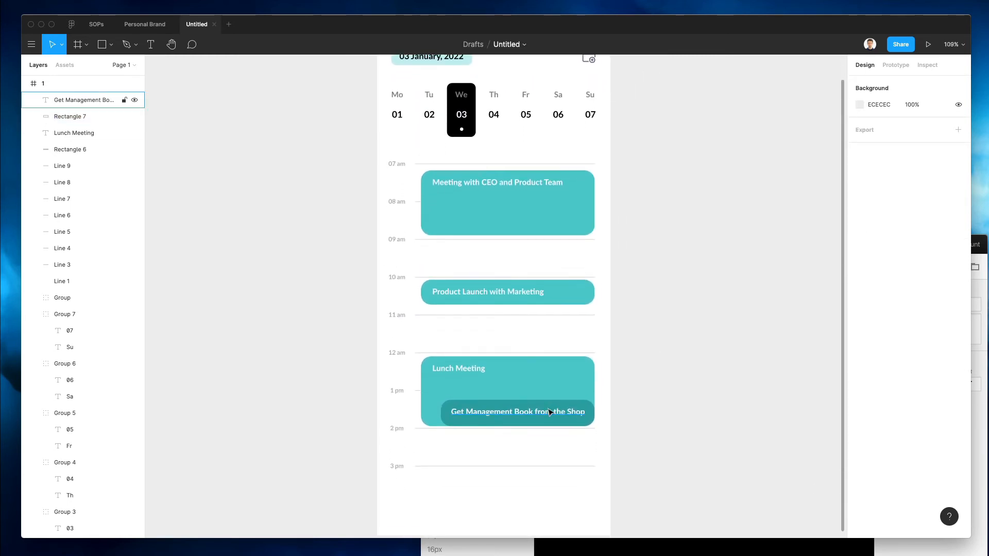
{"action": "scroll", "coordinate": [458, 412], "scroll_direction": "up", "scroll_amount": 8}
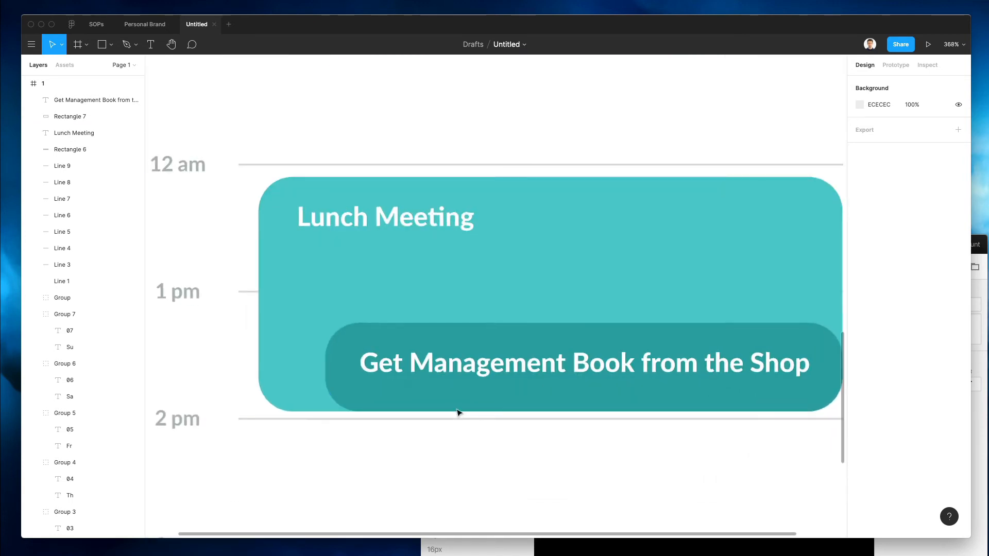
{"action": "left_click", "coordinate": [420, 364]}
{"action": "left_click", "coordinate": [512, 340], "text": "shift"}
{"action": "left_click_drag", "start_coordinate": [547, 364], "coordinate": [548, 371]}
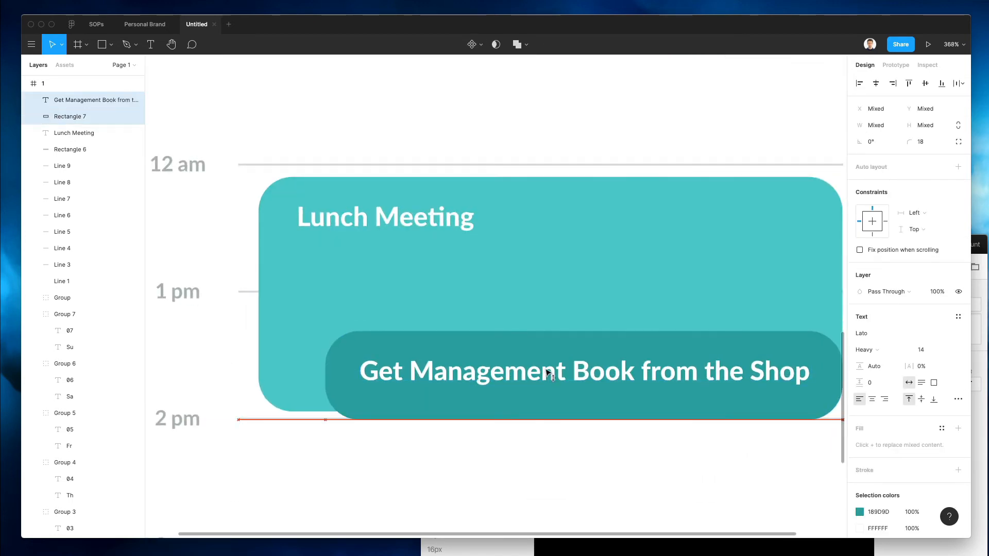
- Extend the Lunch Meeting card's lower edge to the 2 pm line, making it about 128 high
{"action": "left_click", "coordinate": [340, 320]}
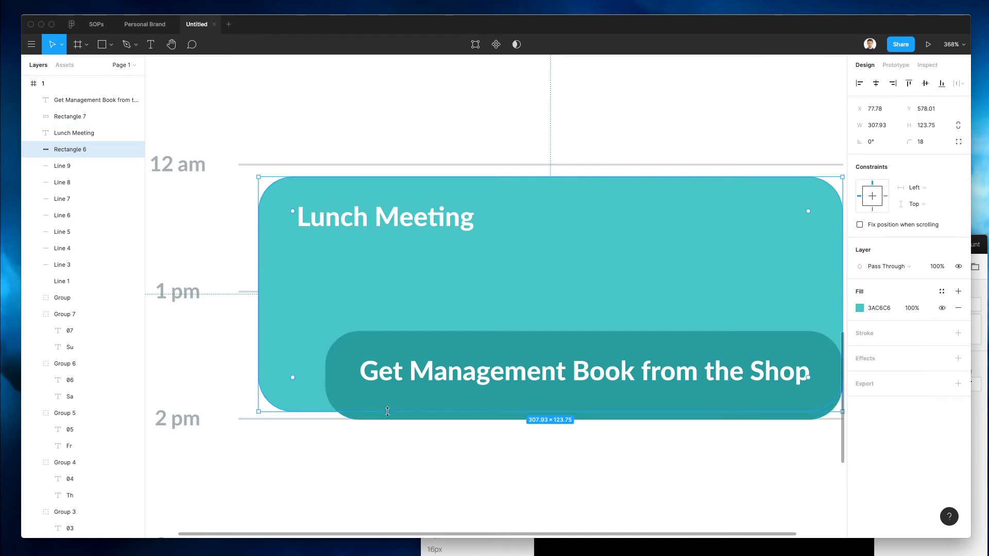
{"action": "left_click_drag", "start_coordinate": [389, 412], "coordinate": [388, 421]}
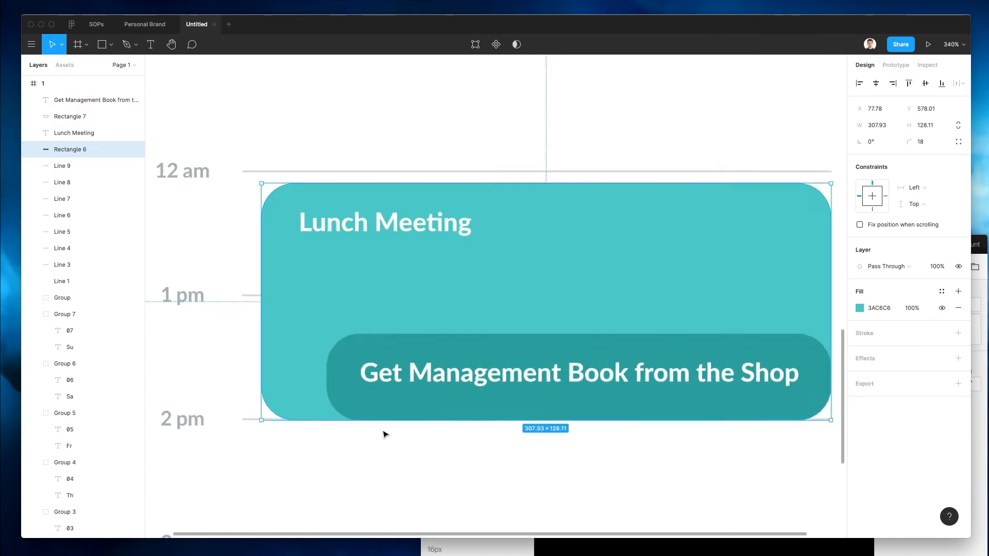
{"action": "scroll", "coordinate": [386, 433], "scroll_direction": "down", "scroll_amount": 5}
- Shorten the book-shop card to a height of about 43 and move it with its title down to rest on the 2 pm line
{"action": "left_click", "coordinate": [455, 403]}
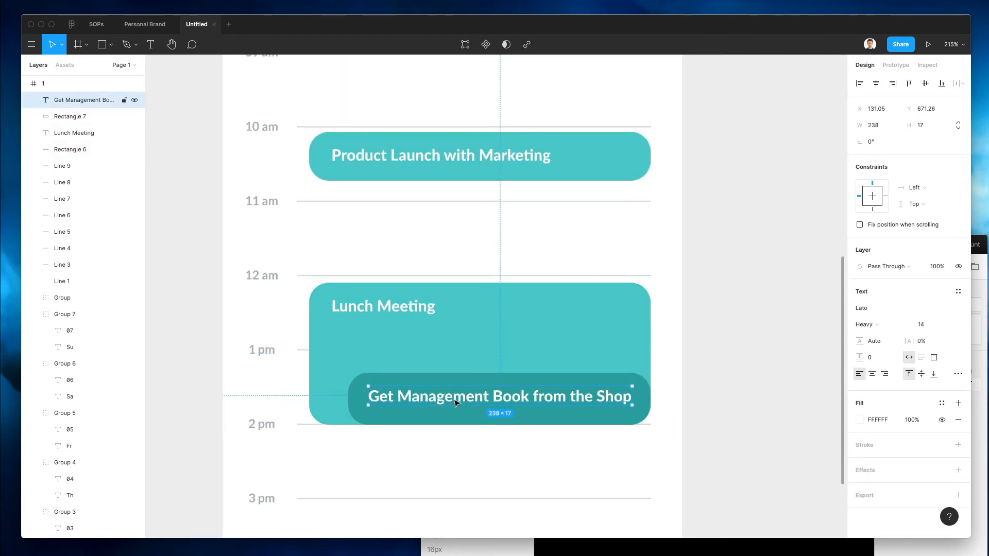
{"action": "left_click", "coordinate": [473, 415]}
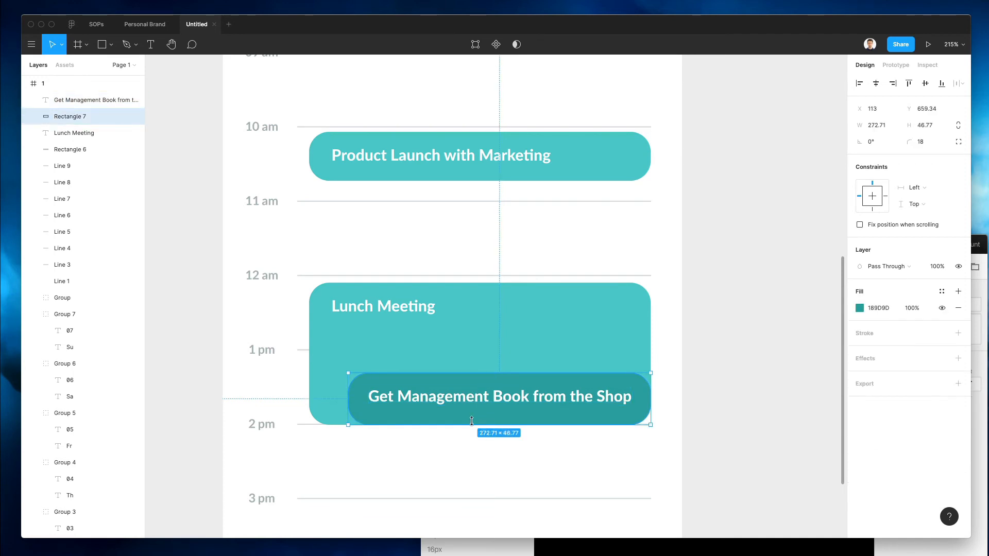
{"action": "left_click_drag", "start_coordinate": [471, 421], "coordinate": [466, 401]}
{"action": "left_click", "coordinate": [467, 396], "text": "shift"}
{"action": "scroll", "coordinate": [480, 392], "scroll_direction": "left", "scroll_amount": 1}
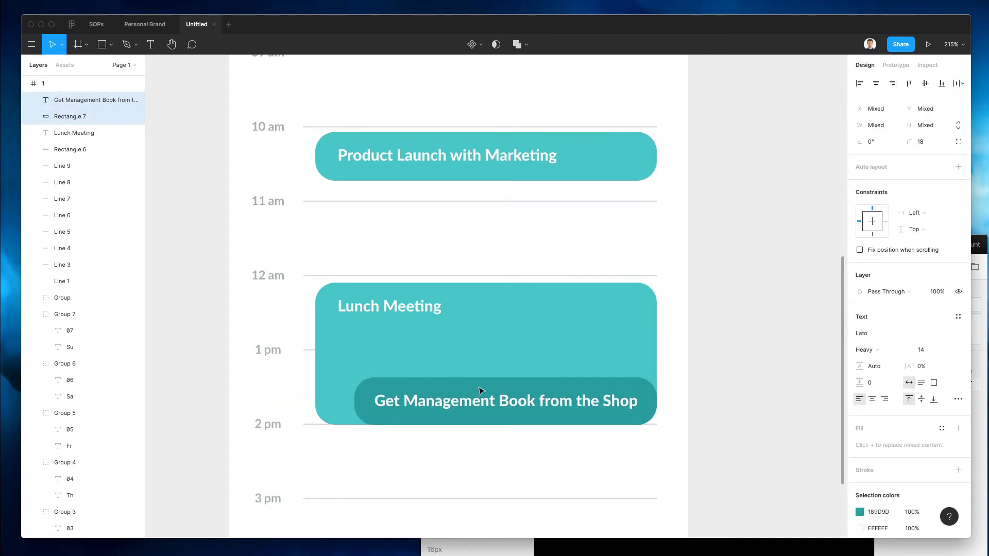
{"action": "scroll", "coordinate": [479, 391], "scroll_direction": "down", "scroll_amount": 5}
{"action": "scroll", "coordinate": [479, 390], "scroll_direction": "left", "scroll_amount": 1}
{"action": "scroll", "coordinate": [515, 323], "scroll_direction": "up", "scroll_amount": 4}
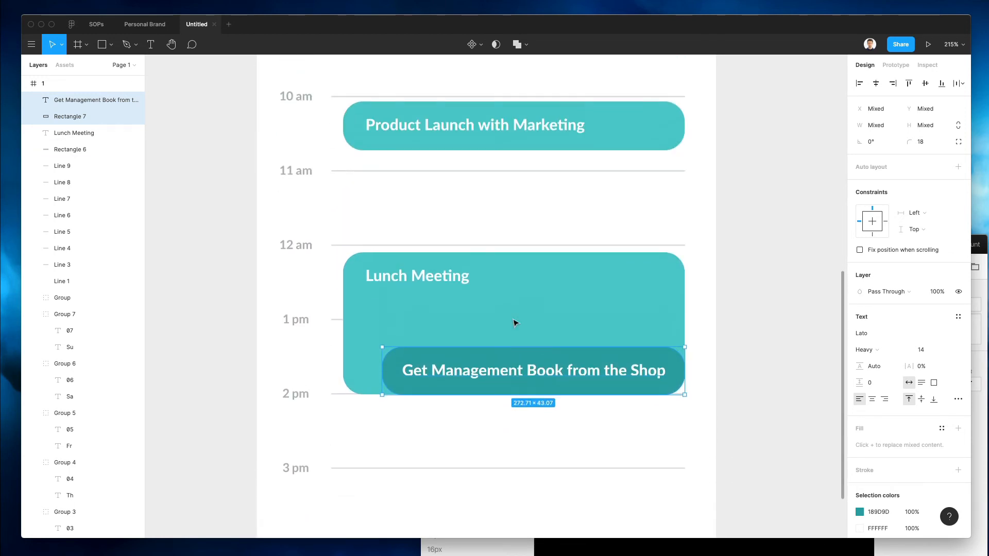
- Deselect the book-shop event and review the whole calendar screen from the date header to the end of the timeline
{"action": "scroll", "coordinate": [515, 323], "scroll_direction": "down", "scroll_amount": 5}
{"action": "left_click", "coordinate": [654, 335]}
{"action": "scroll", "coordinate": [654, 336], "scroll_direction": "up", "scroll_amount": 2}
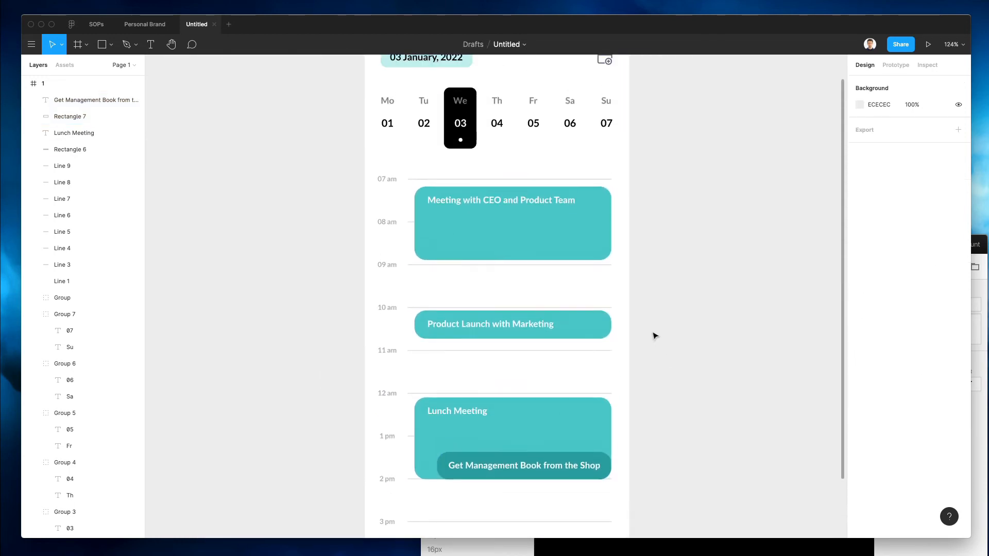
{"action": "scroll", "coordinate": [654, 335], "scroll_direction": "up", "scroll_amount": 3}
{"action": "scroll", "coordinate": [654, 336], "scroll_direction": "up", "scroll_amount": 2}
{"action": "scroll", "coordinate": [654, 336], "scroll_direction": "down", "scroll_amount": 4}
{"action": "scroll", "coordinate": [654, 336], "scroll_direction": "down", "scroll_amount": 2}
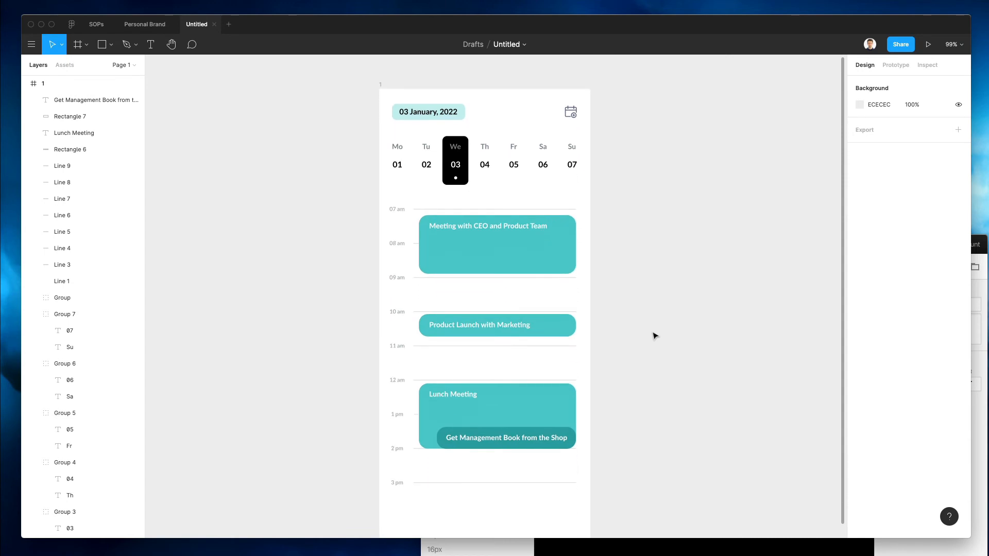
{"action": "scroll", "coordinate": [655, 336], "scroll_direction": "down", "scroll_amount": 2}
{"action": "scroll", "coordinate": [642, 330], "scroll_direction": "right", "scroll_amount": 1}
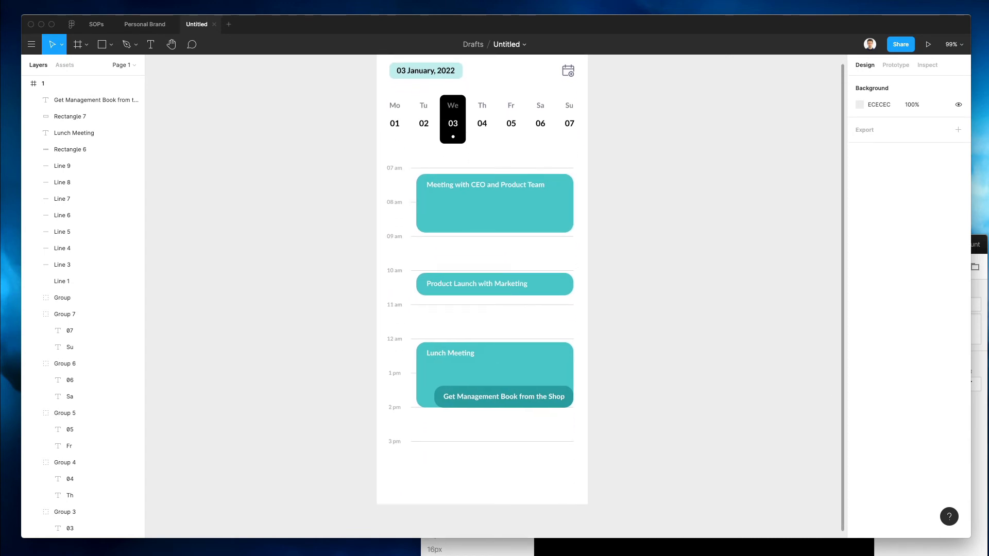
{"action": "scroll", "coordinate": [691, 432], "scroll_direction": "up", "scroll_amount": 1}
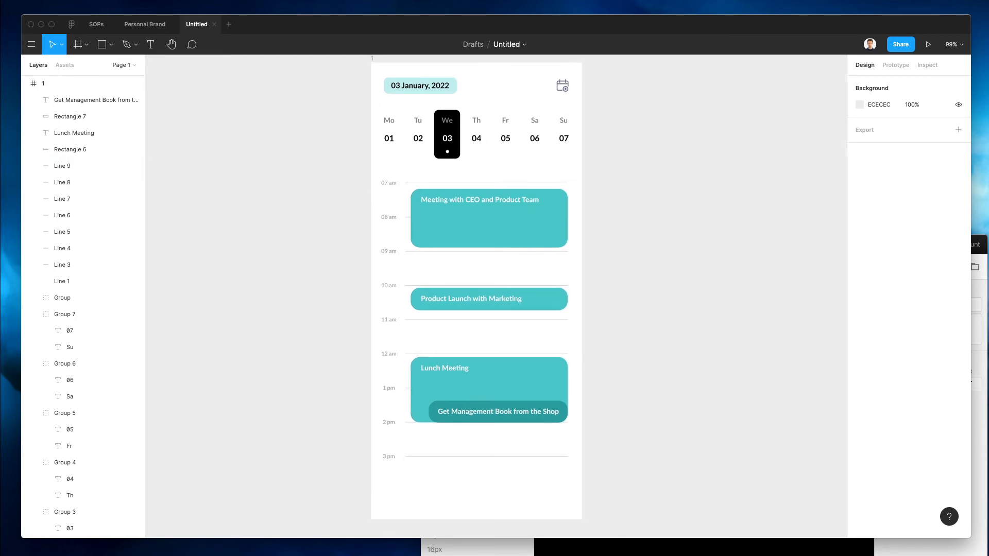
- Switch to Nucleo and show all icons with the calendar search cleared
{"action": "left_click", "coordinate": [562, 547]}
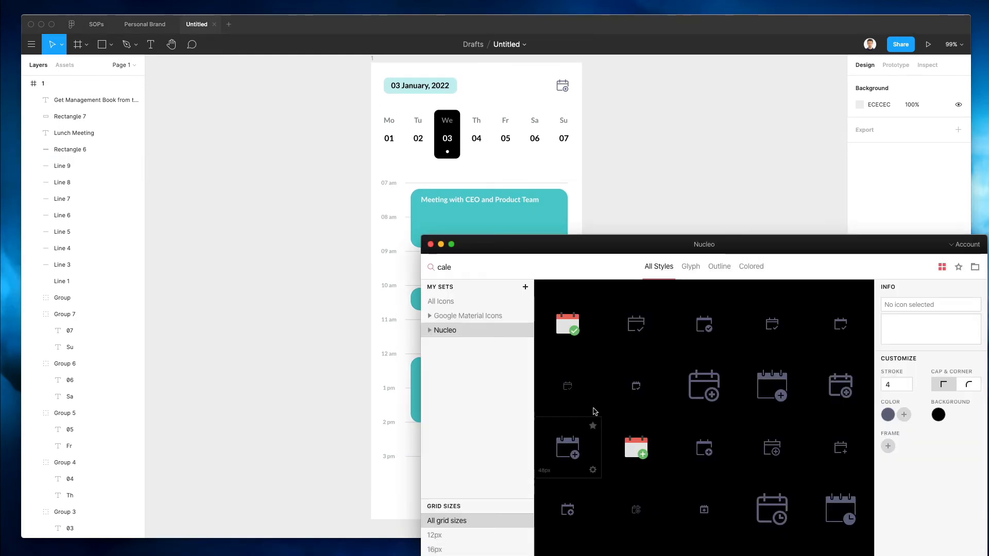
{"action": "left_click", "coordinate": [445, 301]}
{"action": "left_click", "coordinate": [526, 268]}
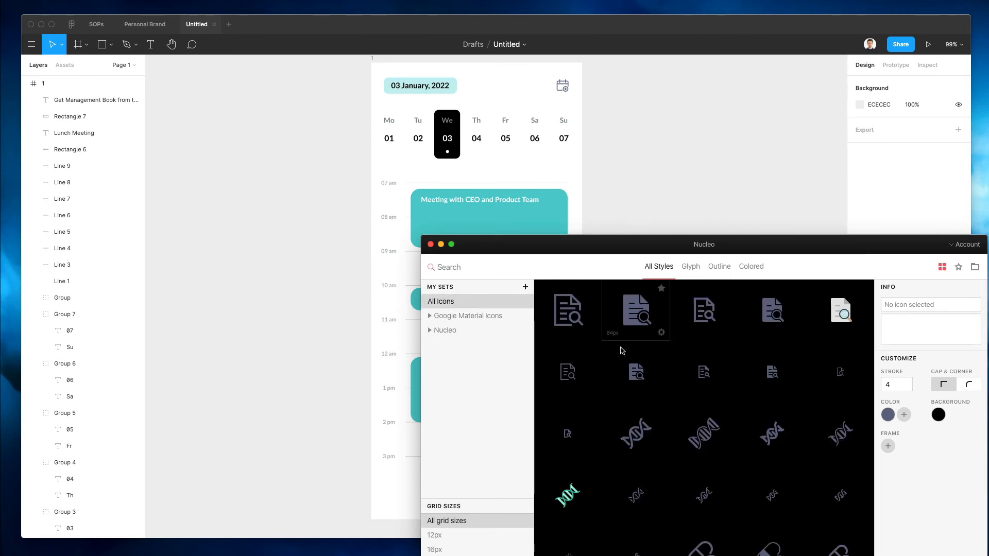
- Filter the icons to the colored style and place the 48 px biochemistry and research icons side by side below the 3 pm line
{"action": "left_click", "coordinate": [751, 266]}
{"action": "scroll", "coordinate": [418, 306], "scroll_direction": "down", "scroll_amount": 3}
{"action": "scroll", "coordinate": [418, 305], "scroll_direction": "right", "scroll_amount": 6}
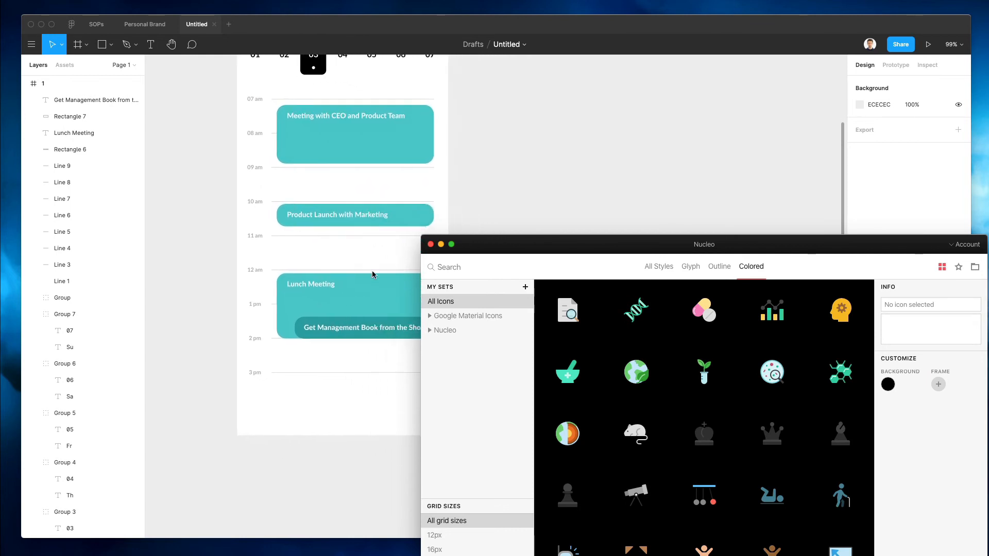
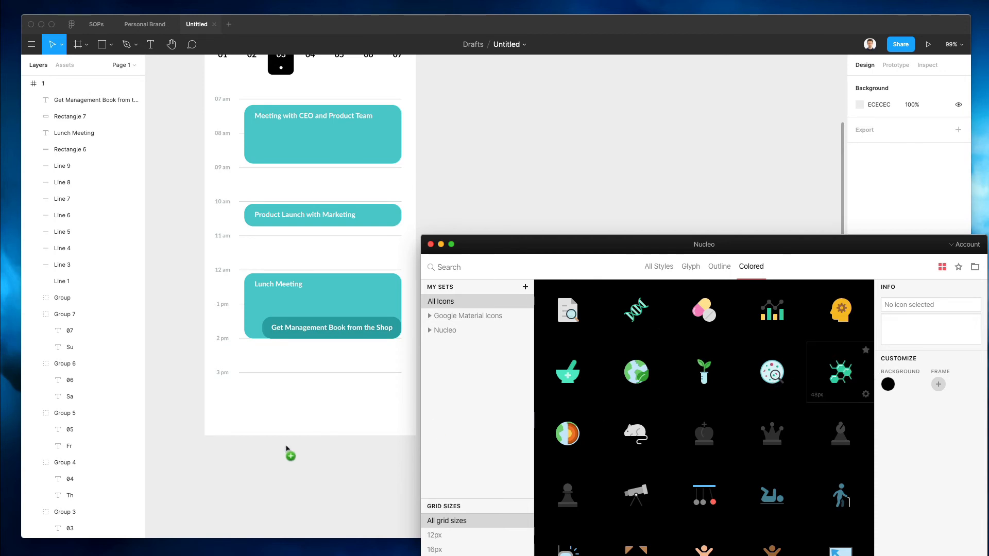
{"action": "left_click_drag", "start_coordinate": [266, 405], "coordinate": [309, 403]}
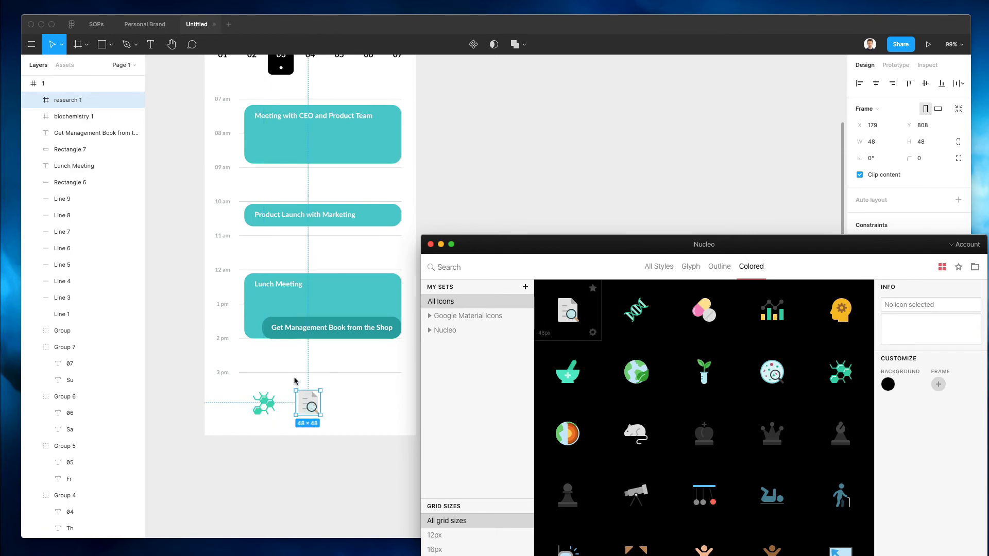
{"action": "scroll", "coordinate": [351, 378], "scroll_direction": "up", "scroll_amount": 3}
{"action": "scroll", "coordinate": [351, 379], "scroll_direction": "down", "scroll_amount": 1}
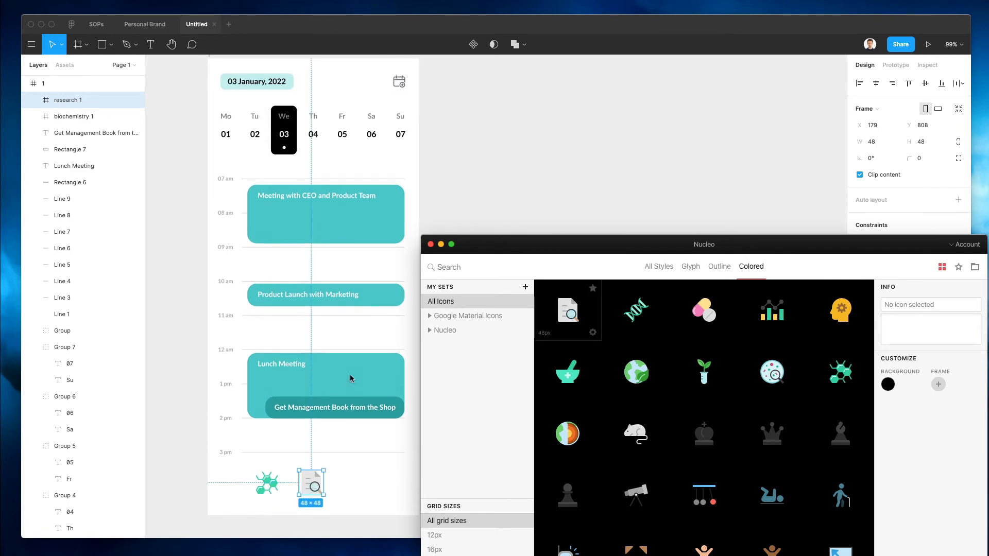
{"action": "left_click", "coordinate": [356, 493]}
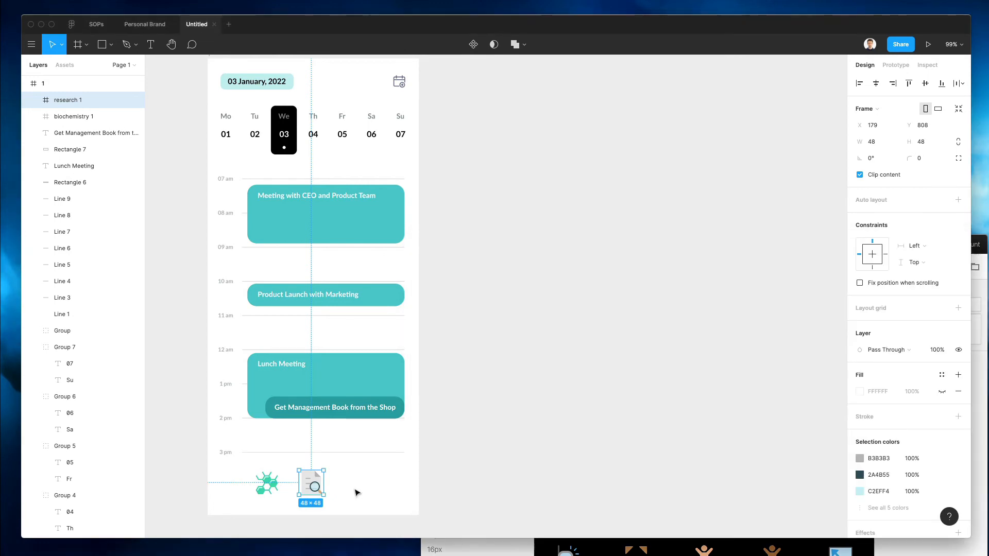
- Delete the colored biochemistry and research icons from below the 3 pm line
{"action": "left_click", "coordinate": [613, 547]}
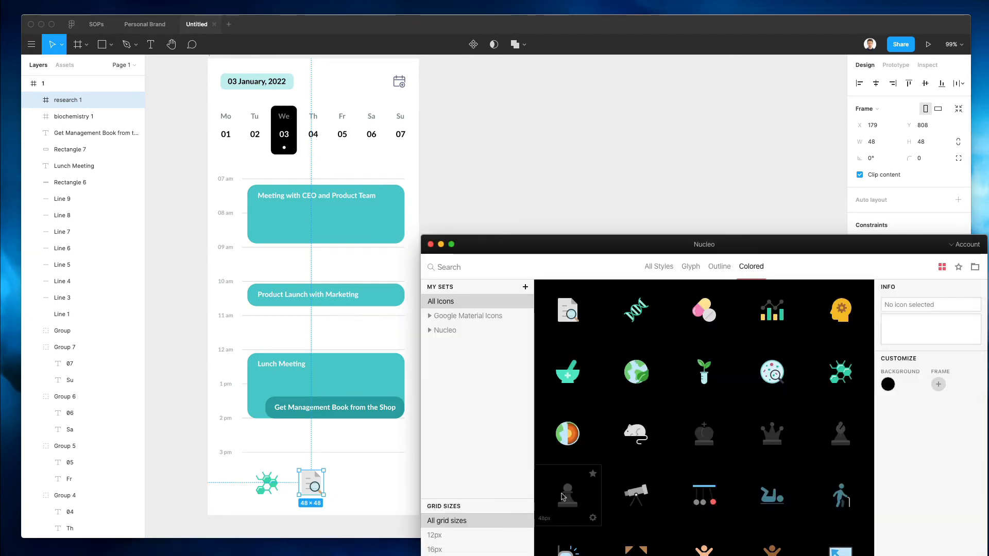
{"action": "left_click_drag", "start_coordinate": [563, 497], "coordinate": [259, 520]}
{"action": "left_click", "coordinate": [392, 469]}
{"action": "key", "text": "Delete"}
- Switch to Nucleo, filter the icons to the outline style and set their stroke to 3
{"action": "left_click", "coordinate": [666, 545]}
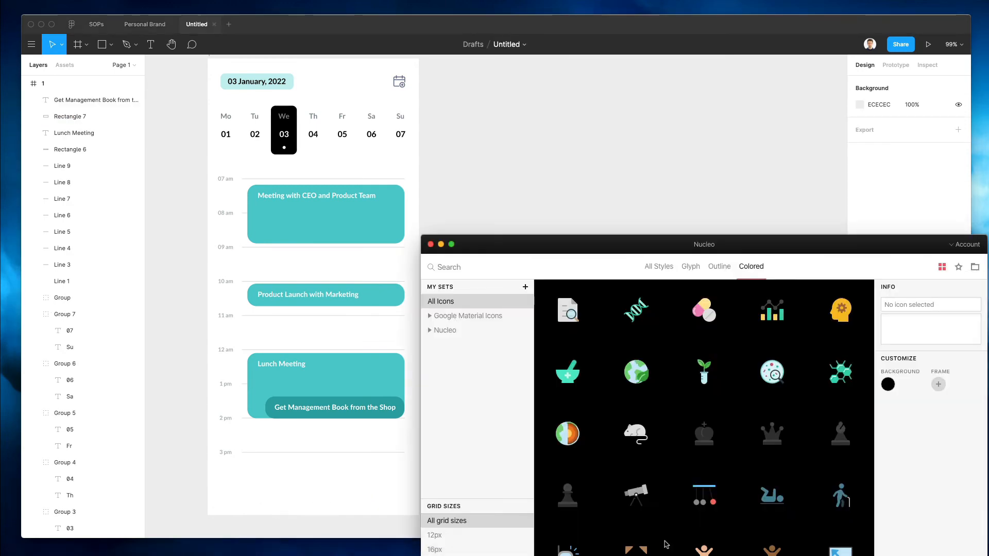
{"action": "left_click", "coordinate": [700, 268]}
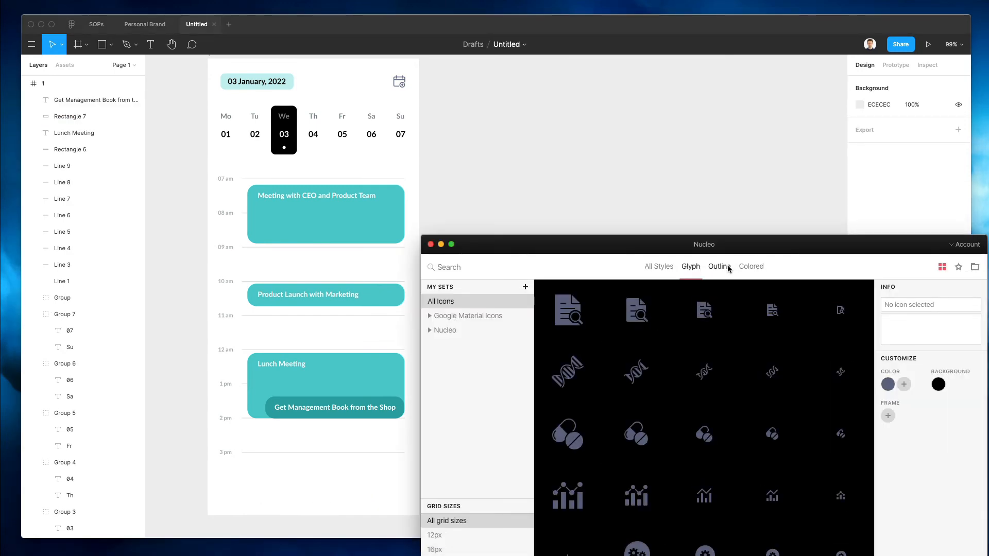
{"action": "left_click", "coordinate": [729, 269]}
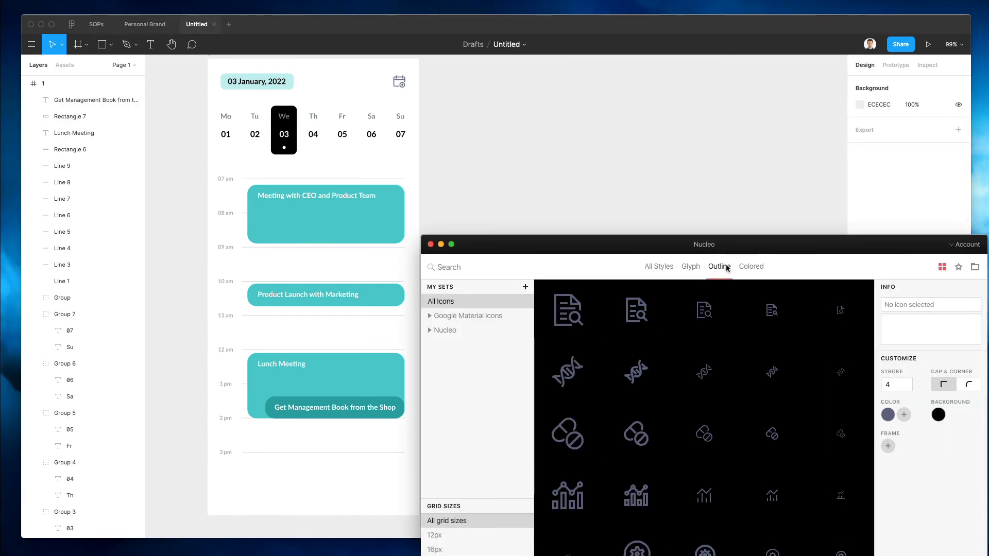
{"action": "scroll", "coordinate": [638, 407], "scroll_direction": "down", "scroll_amount": 2}
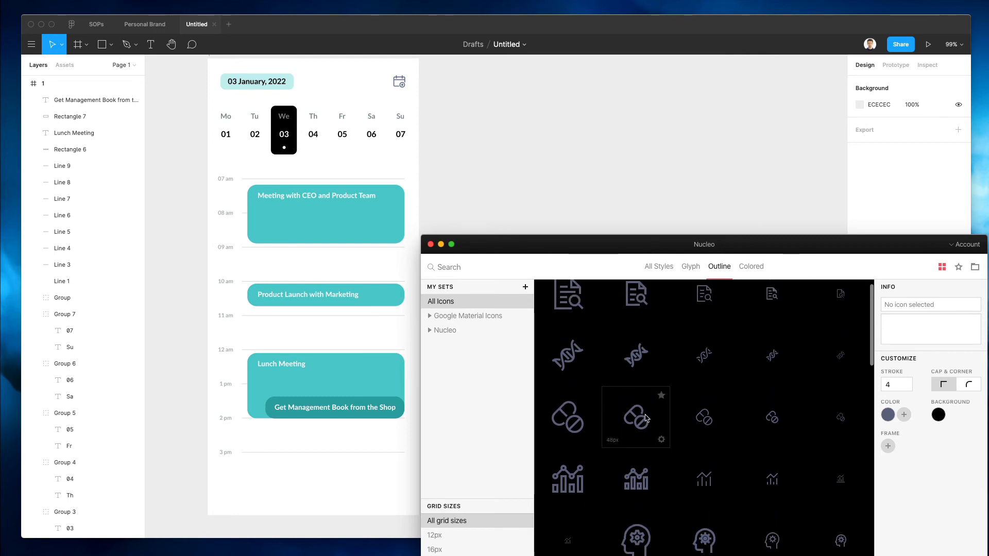
{"action": "scroll", "coordinate": [650, 419], "scroll_direction": "up", "scroll_amount": 1}
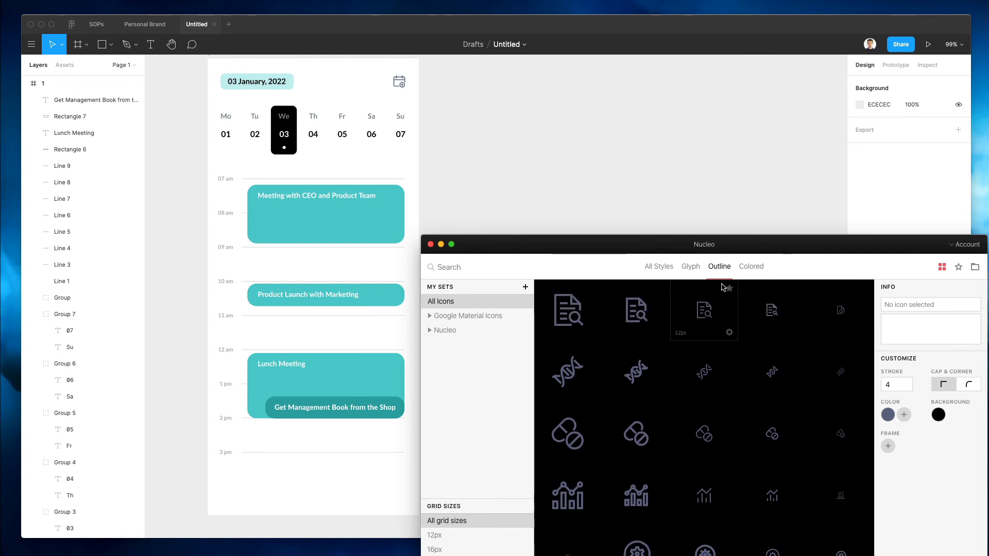
{"action": "left_click", "coordinate": [909, 388]}
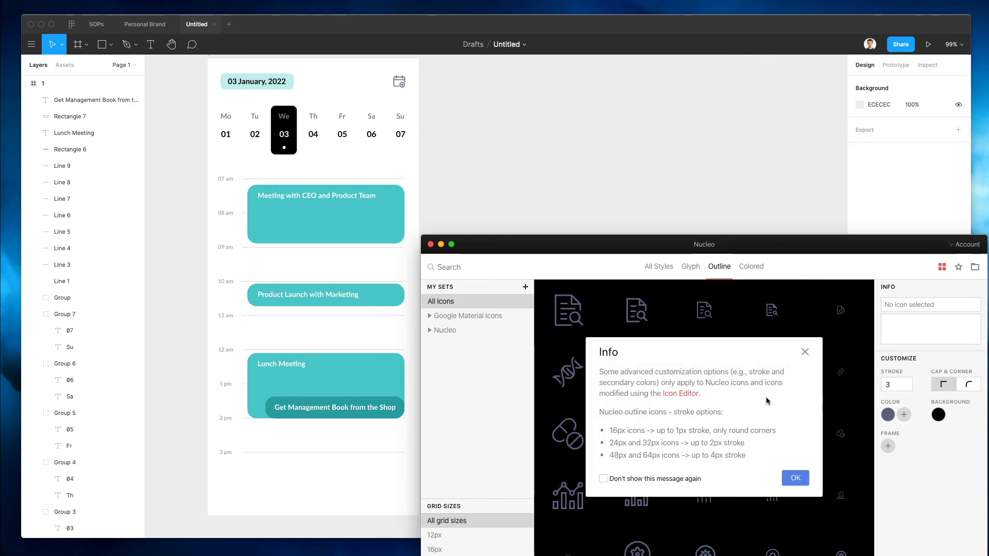
{"action": "left_click", "coordinate": [796, 479]}
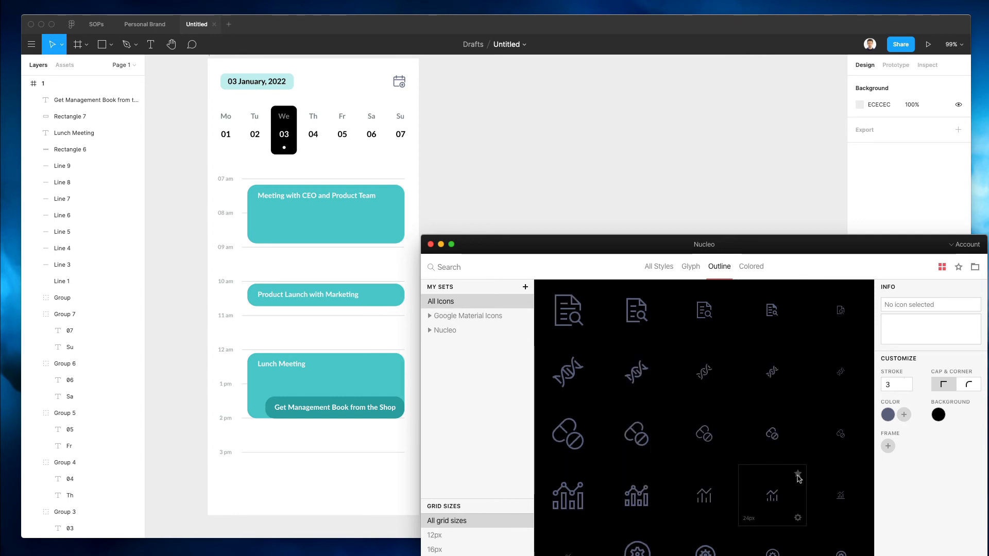
- Place the 48 px outline medicine and research icons side by side below the 3 pm line of the Figma calendar
{"action": "scroll", "coordinate": [598, 441], "scroll_direction": "down", "scroll_amount": 1}
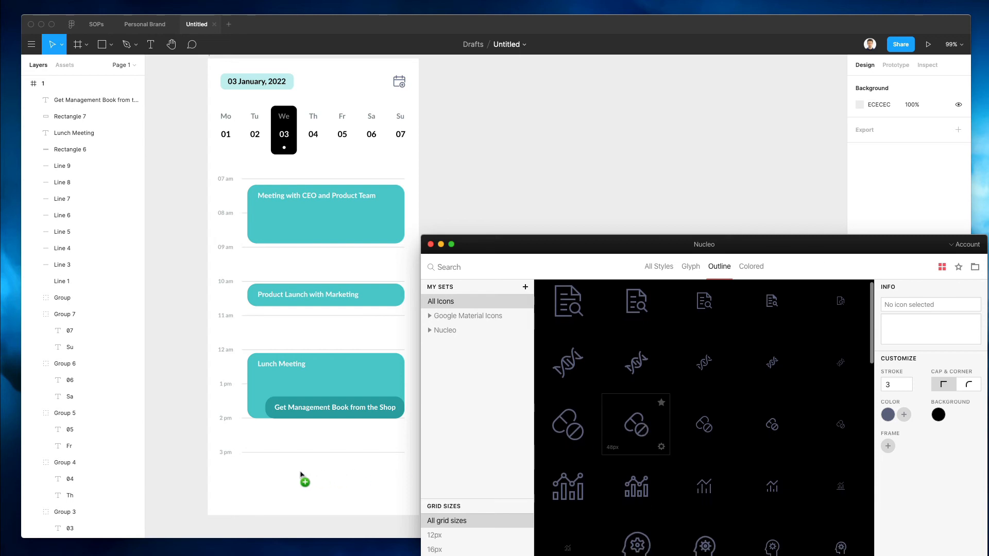
{"action": "left_click_drag", "start_coordinate": [301, 475], "coordinate": [248, 490]}
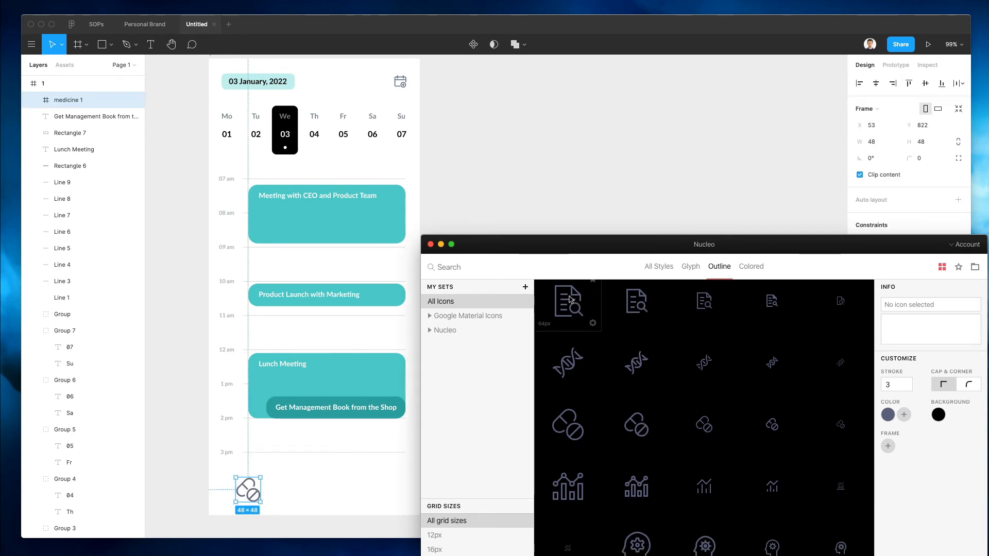
{"action": "left_click_drag", "start_coordinate": [569, 301], "coordinate": [639, 304]}
{"action": "scroll", "coordinate": [628, 298], "scroll_direction": "up", "scroll_amount": 1}
{"action": "scroll", "coordinate": [637, 304], "scroll_direction": "down", "scroll_amount": 1}
{"action": "scroll", "coordinate": [628, 329], "scroll_direction": "up", "scroll_amount": 1}
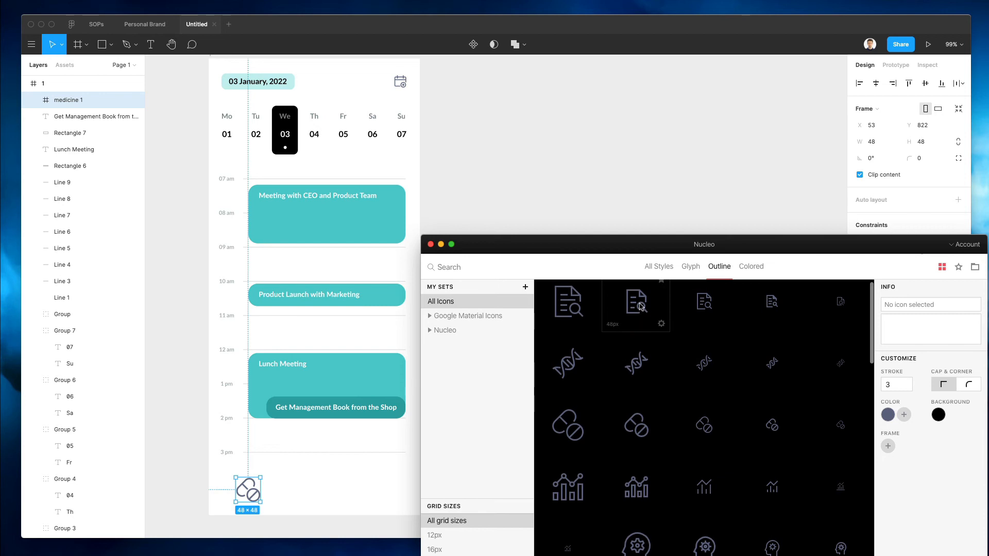
{"action": "left_click", "coordinate": [639, 304]}
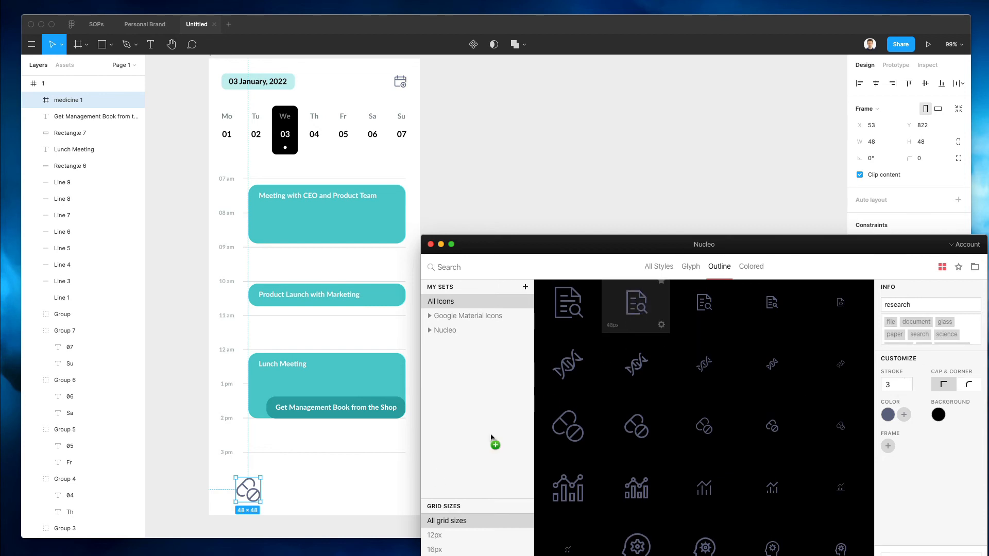
{"action": "left_click_drag", "start_coordinate": [297, 490], "coordinate": [294, 490]}
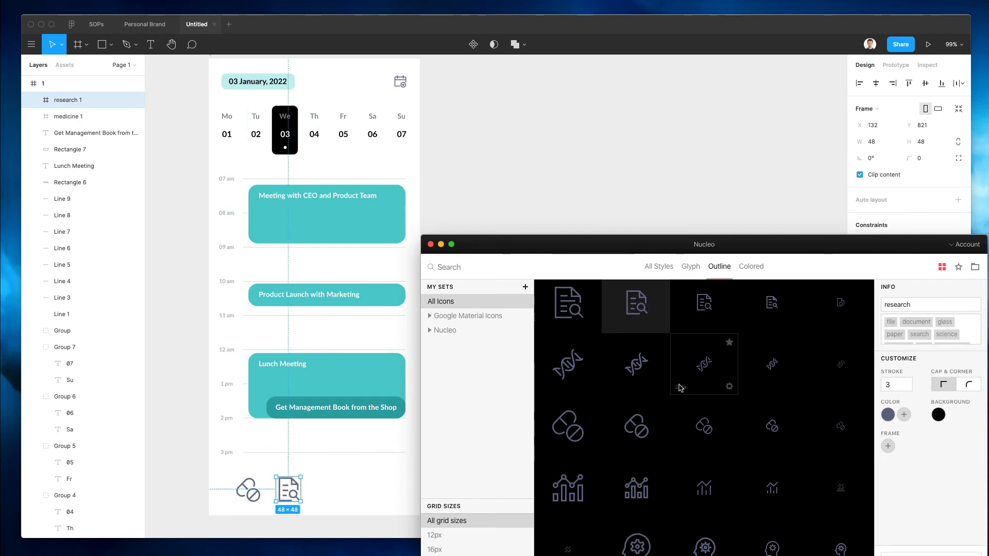
- Add the 64 px outline logic icon and the 24 px statistics icon to the right of the research icon
{"action": "scroll", "coordinate": [652, 395], "scroll_direction": "down", "scroll_amount": 5}
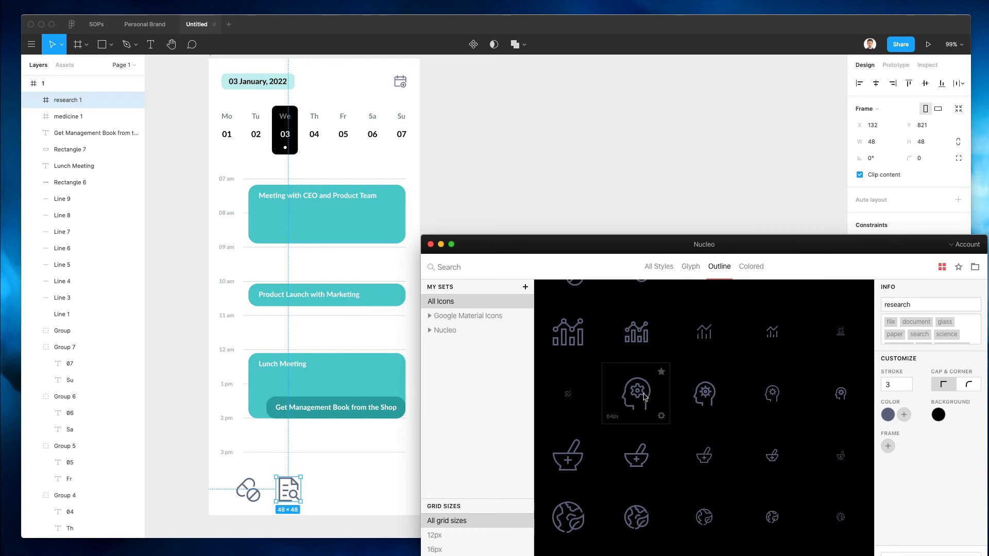
{"action": "left_click_drag", "start_coordinate": [332, 492], "coordinate": [377, 495]}
{"action": "scroll", "coordinate": [567, 443], "scroll_direction": "down", "scroll_amount": 1}
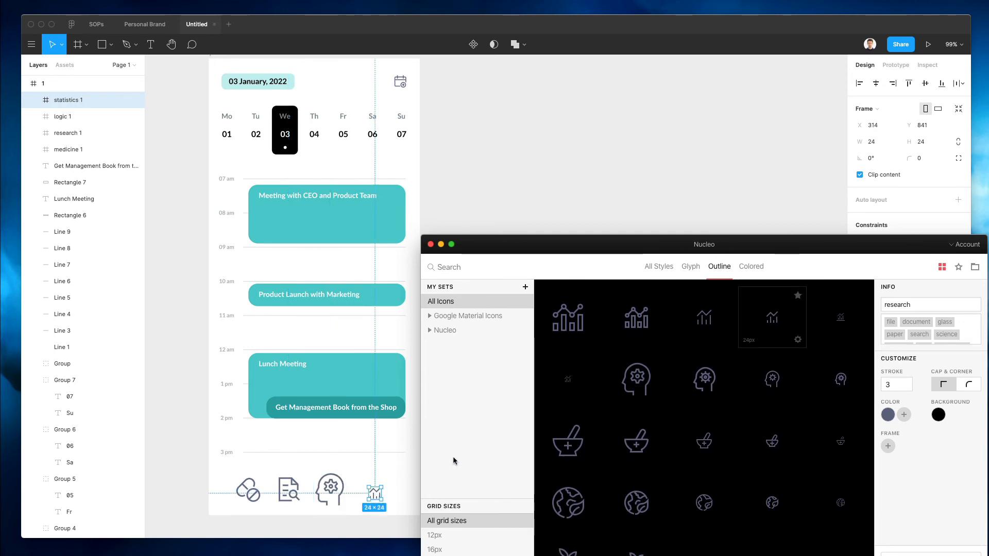
- Browse further through the outline icon library to examine the range of available icons
{"action": "scroll", "coordinate": [670, 361], "scroll_direction": "down", "scroll_amount": 4}
{"action": "scroll", "coordinate": [719, 391], "scroll_direction": "down", "scroll_amount": 6}
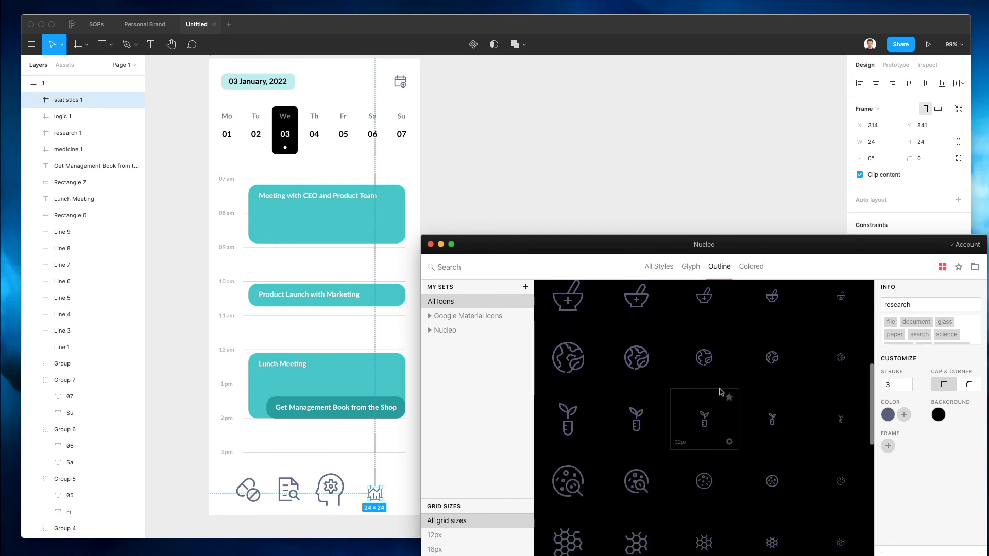
{"action": "scroll", "coordinate": [722, 394], "scroll_direction": "down", "scroll_amount": 20}
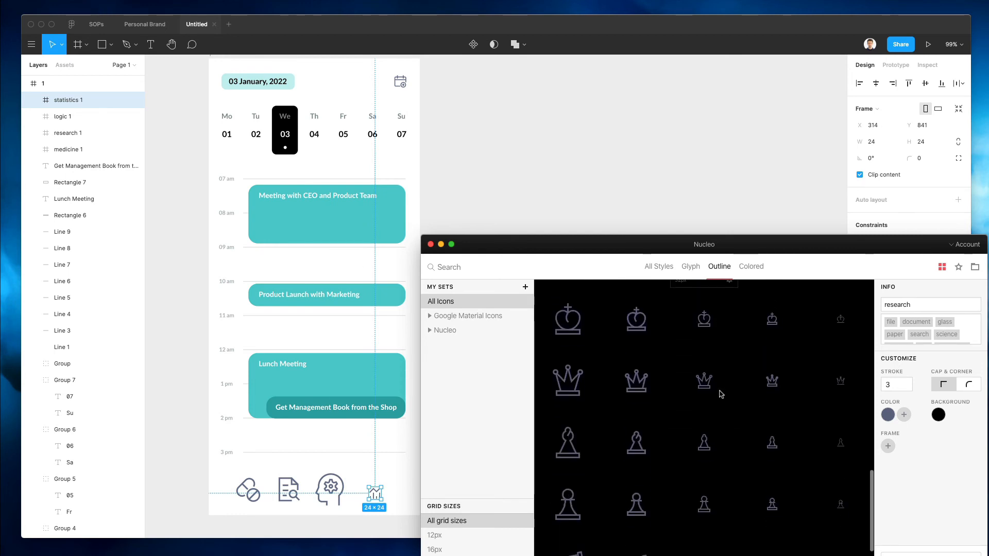
{"action": "scroll", "coordinate": [720, 394], "scroll_direction": "down", "scroll_amount": 15}
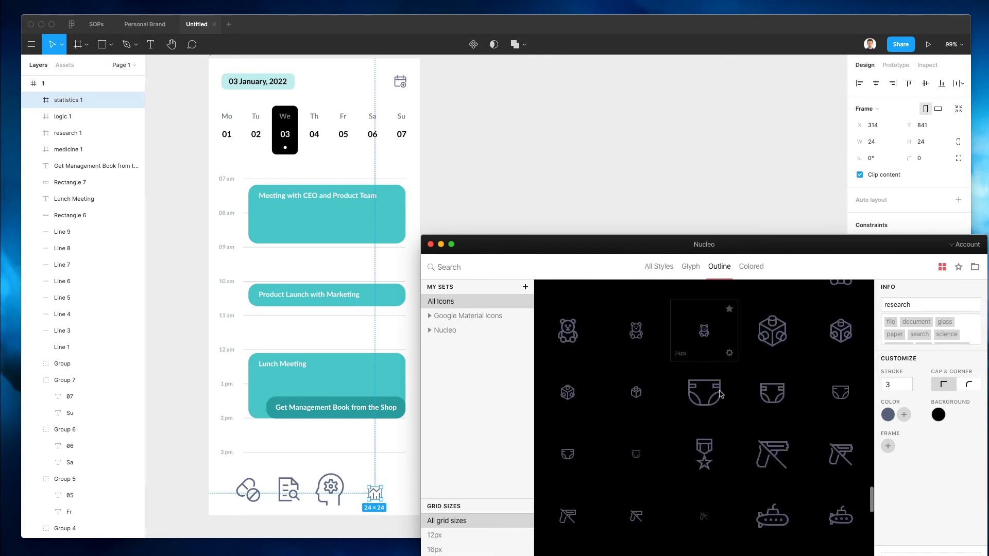
{"action": "scroll", "coordinate": [720, 396], "scroll_direction": "down", "scroll_amount": 15}
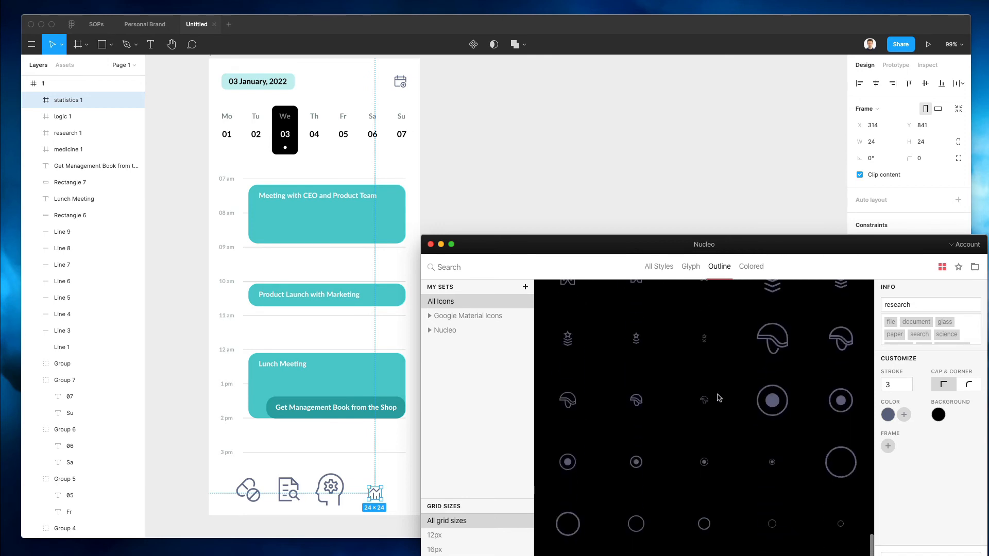
{"action": "scroll", "coordinate": [720, 397], "scroll_direction": "down", "scroll_amount": 15}
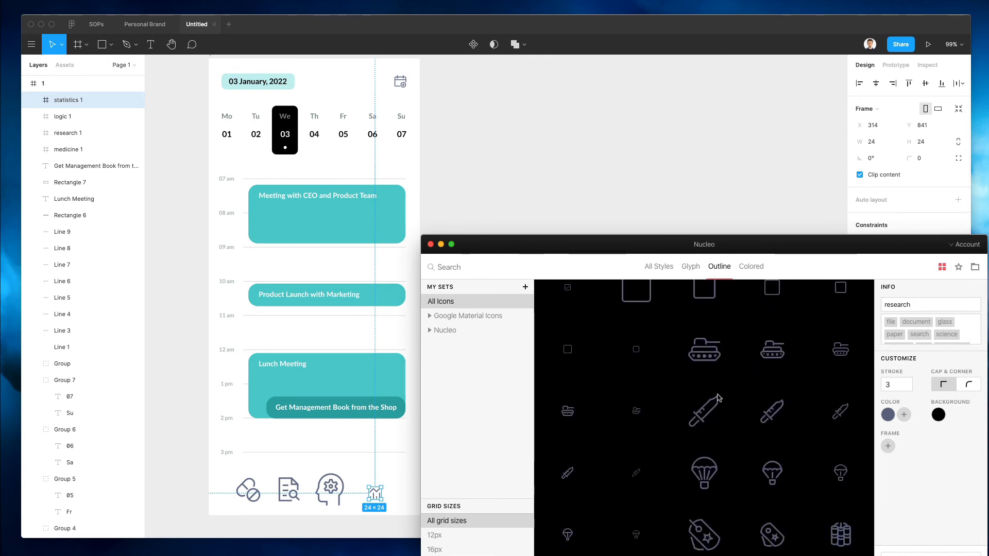
{"action": "scroll", "coordinate": [719, 398], "scroll_direction": "down", "scroll_amount": 15}
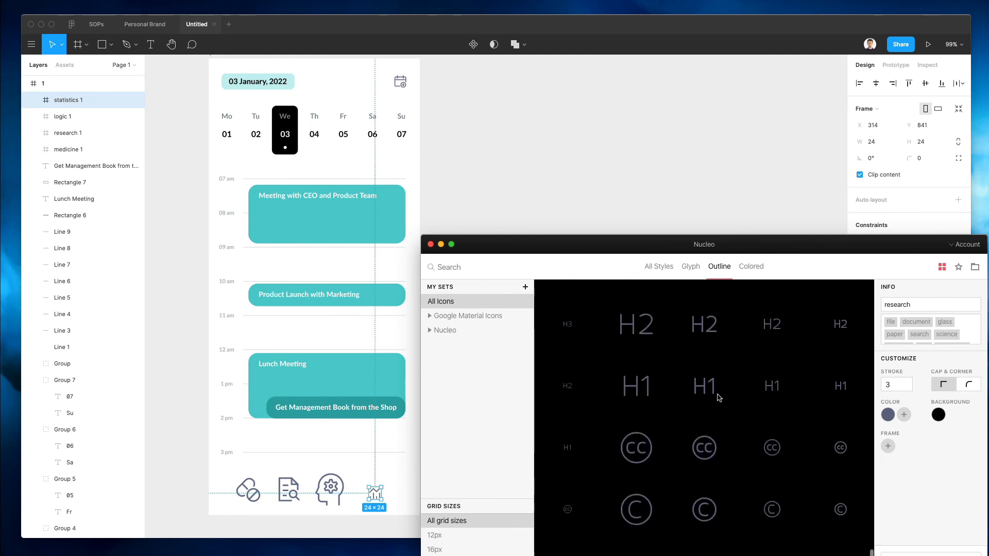
{"action": "scroll", "coordinate": [719, 397], "scroll_direction": "down", "scroll_amount": 4}
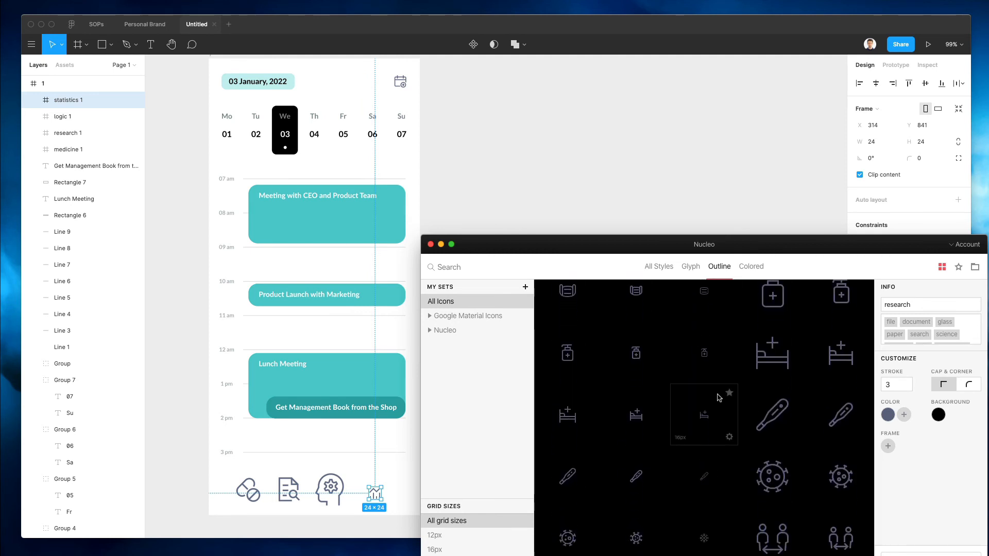
{"action": "scroll", "coordinate": [719, 397], "scroll_direction": "down", "scroll_amount": 2}
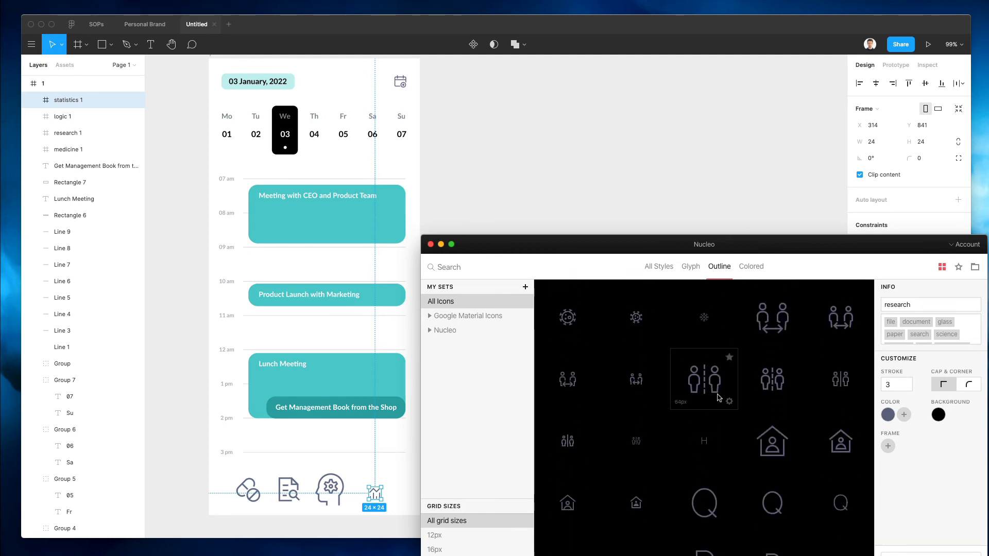
{"action": "scroll", "coordinate": [287, 417], "scroll_direction": "right", "scroll_amount": 2}
{"action": "scroll", "coordinate": [287, 417], "scroll_direction": "right", "scroll_amount": 1}
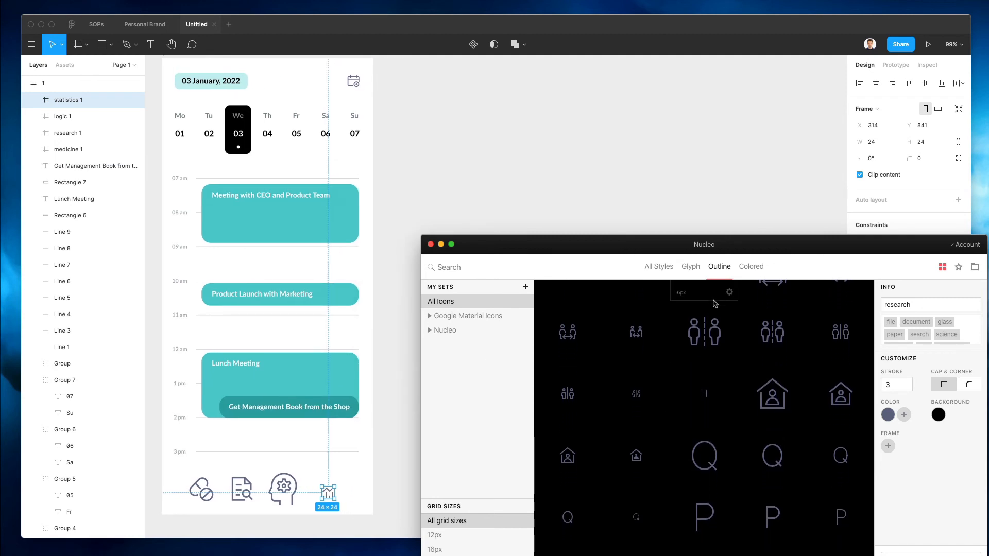
- Add the 48 px outline stay-home icon from Nucleo to the icons below the 3 pm line in Figma
{"action": "left_click_drag", "start_coordinate": [704, 330], "coordinate": [345, 508]}
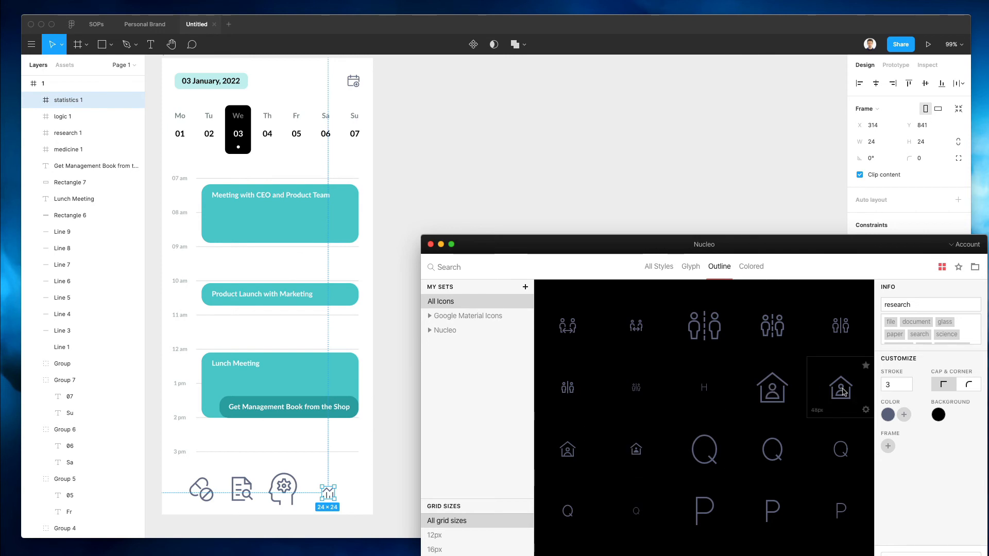
{"action": "left_click_drag", "start_coordinate": [353, 484], "coordinate": [274, 463]}
{"action": "scroll", "coordinate": [266, 422], "scroll_direction": "left", "scroll_amount": 3}
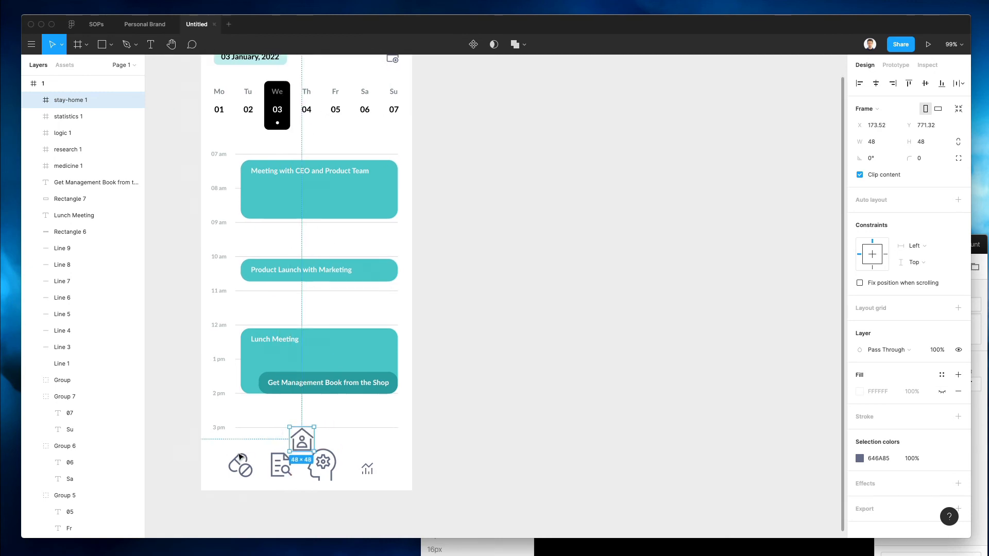
{"action": "scroll", "coordinate": [360, 362], "scroll_direction": "down", "scroll_amount": 5}
{"action": "scroll", "coordinate": [361, 361], "scroll_direction": "up", "scroll_amount": 8}
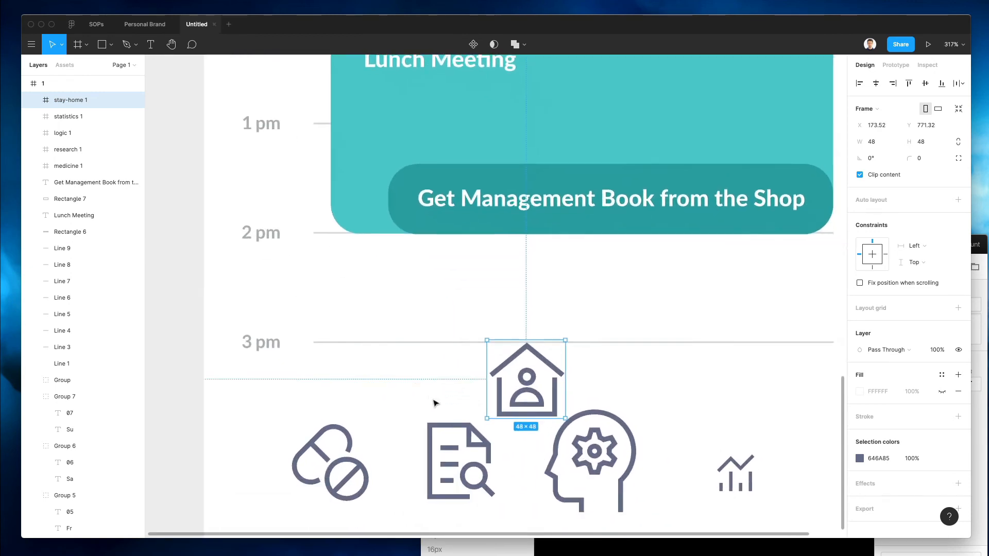
- Centre the five bottom icons on one horizontal line and distribute their horizontal spacing evenly
{"action": "left_click_drag", "start_coordinate": [281, 293], "coordinate": [730, 410]}
{"action": "left_click", "coordinate": [925, 84]}
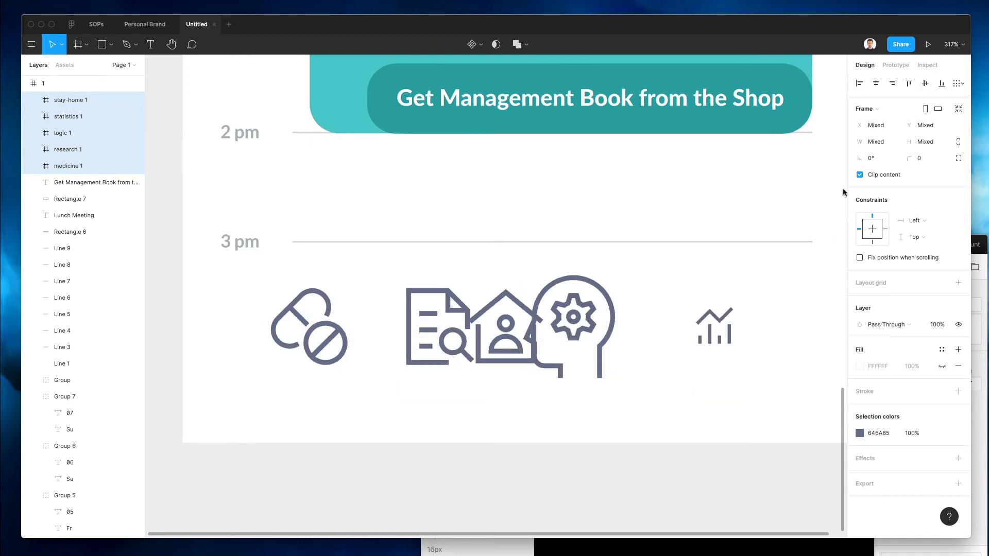
{"action": "left_click", "coordinate": [960, 84]}
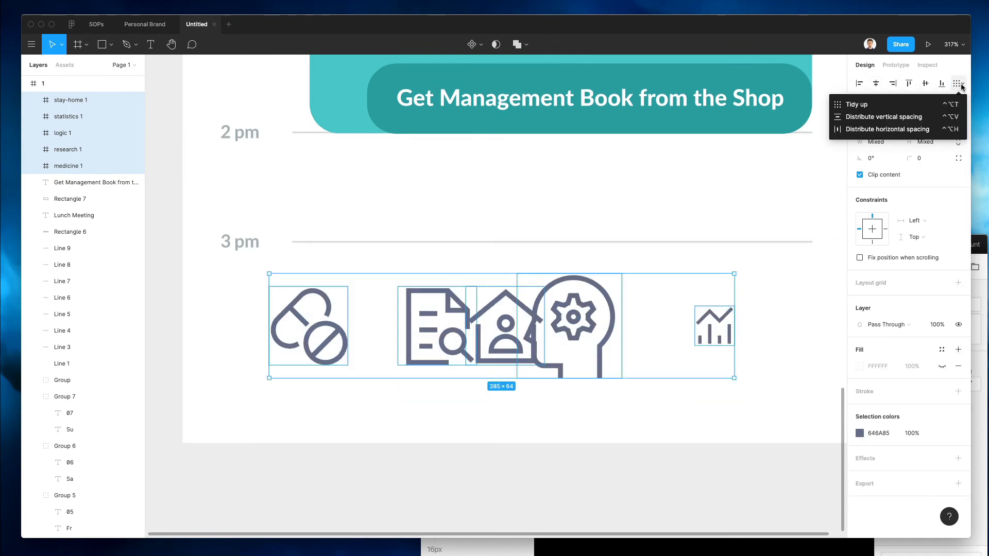
{"action": "left_click", "coordinate": [869, 130]}
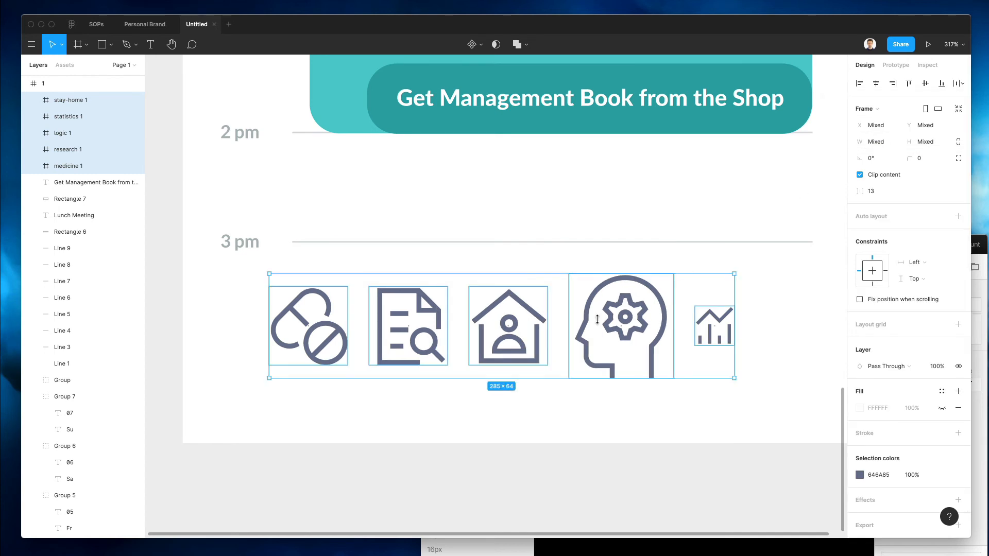
- Scale the logic icon down to 48 × 48 and ungroup the frames of all five bottom icons
{"action": "left_click", "coordinate": [624, 324]}
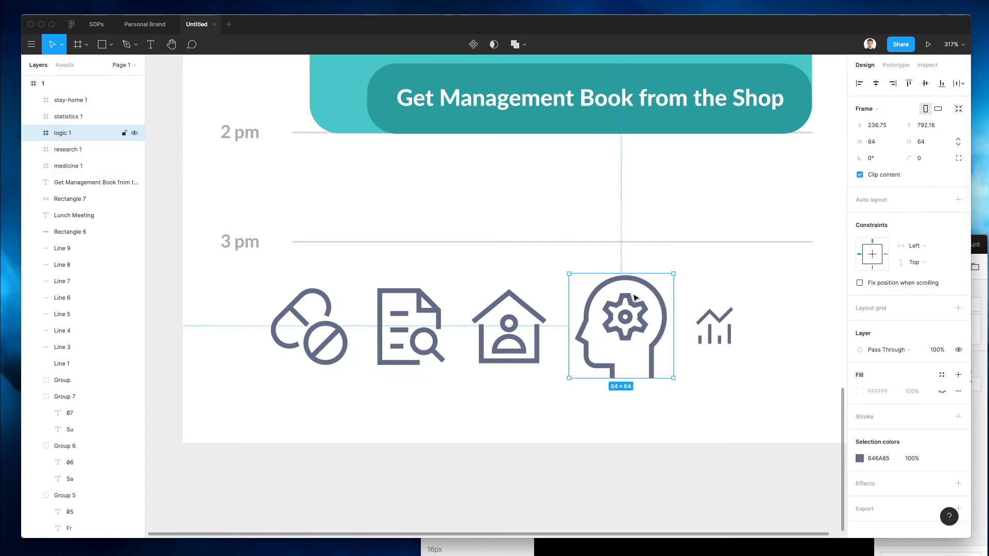
{"action": "left_click_drag", "start_coordinate": [657, 274], "coordinate": [654, 285]}
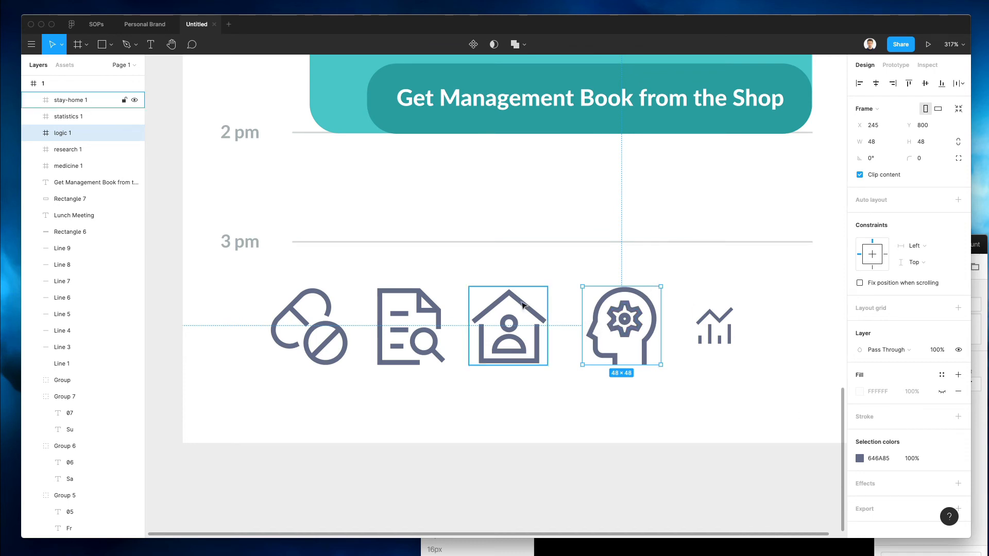
{"action": "left_click_drag", "start_coordinate": [253, 271], "coordinate": [785, 403]}
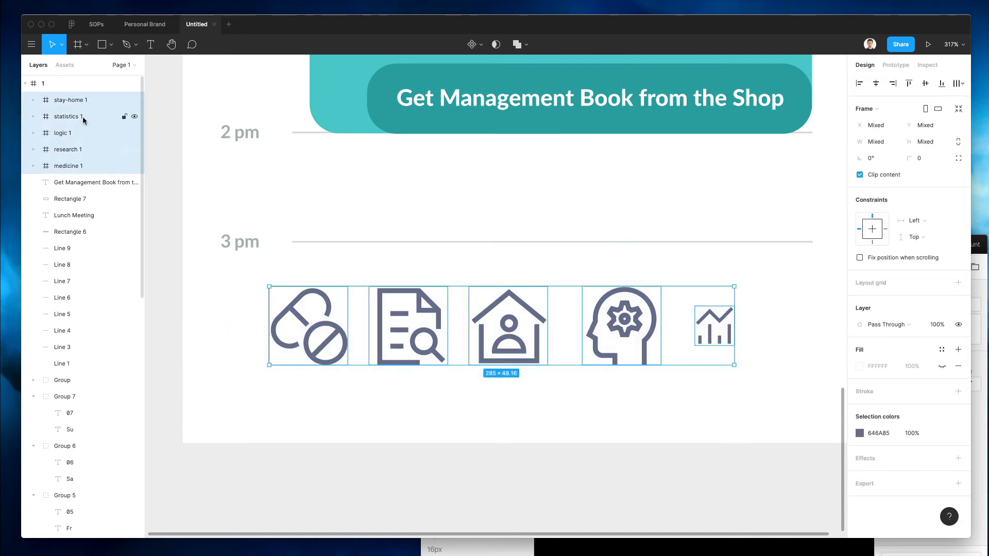
{"action": "key", "text": "super+shift+g"}
{"action": "left_click", "coordinate": [592, 375]}
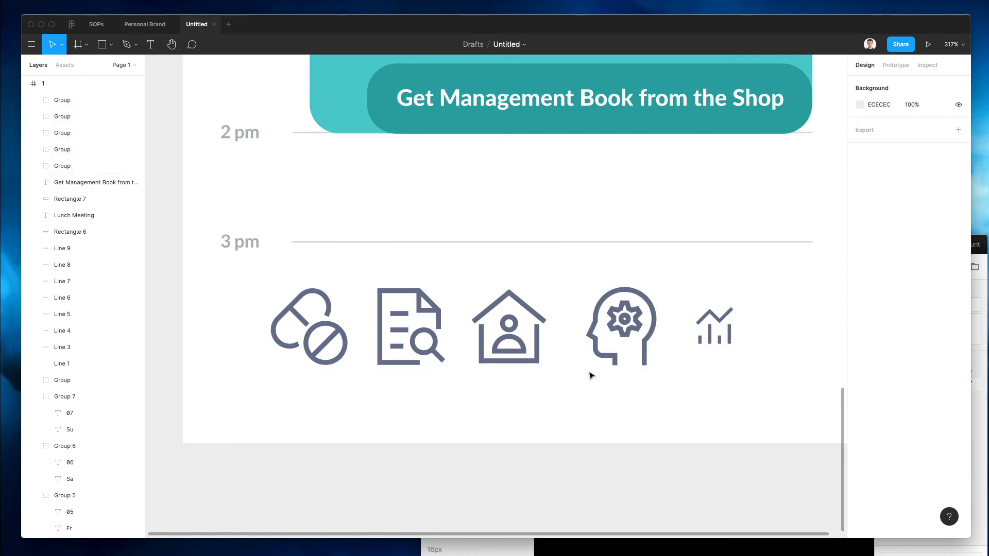
- Enlarge the statistics icon proportionally to about 45 × 45 and set its stroke to 3
{"action": "left_click", "coordinate": [511, 331]}
{"action": "left_click", "coordinate": [611, 324]}
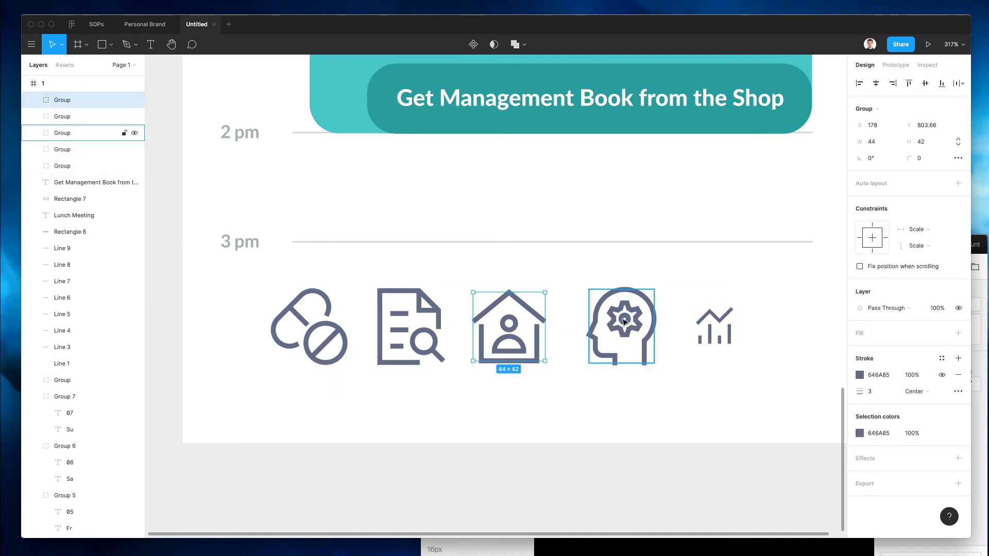
{"action": "left_click", "coordinate": [717, 322]}
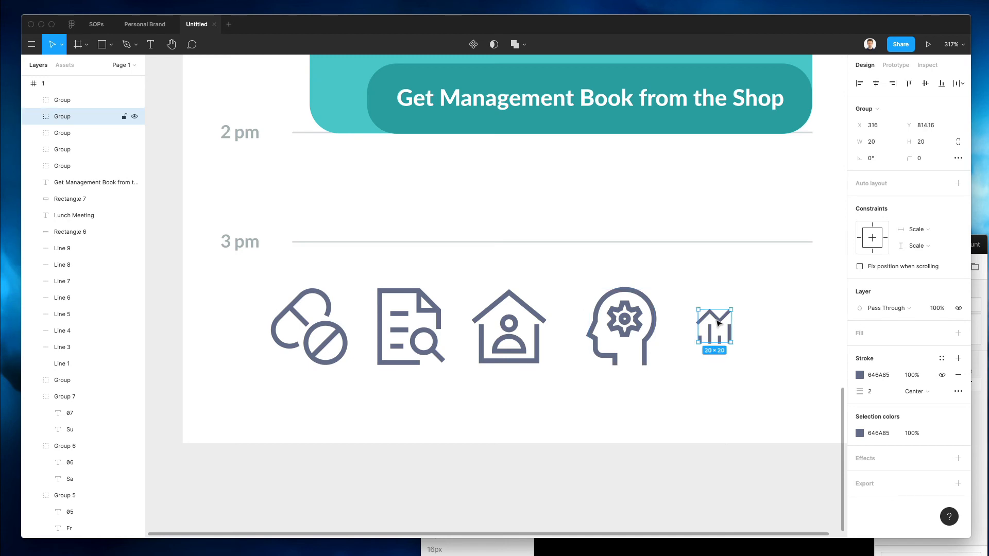
{"action": "left_click_drag", "start_coordinate": [720, 309], "coordinate": [719, 289]}
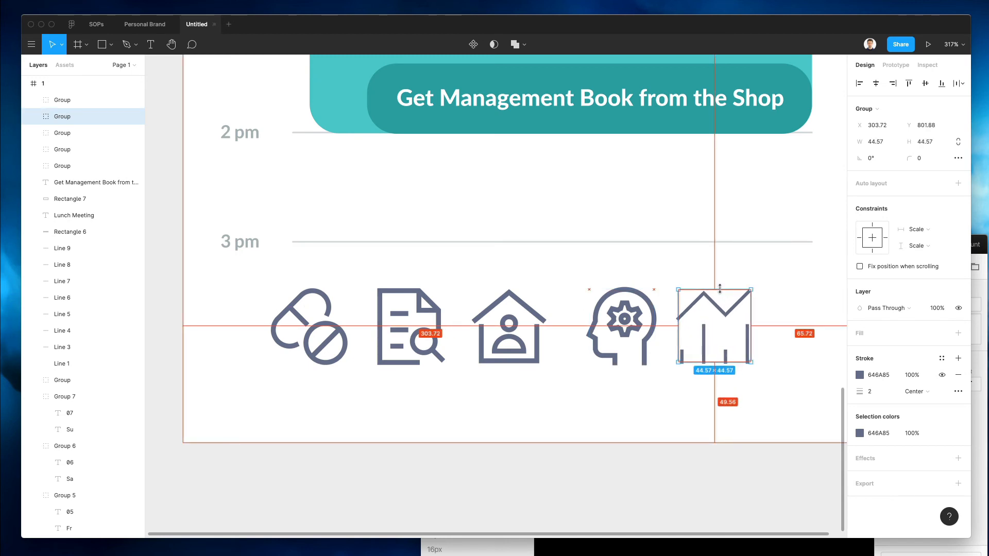
{"action": "key", "text": "Up"}
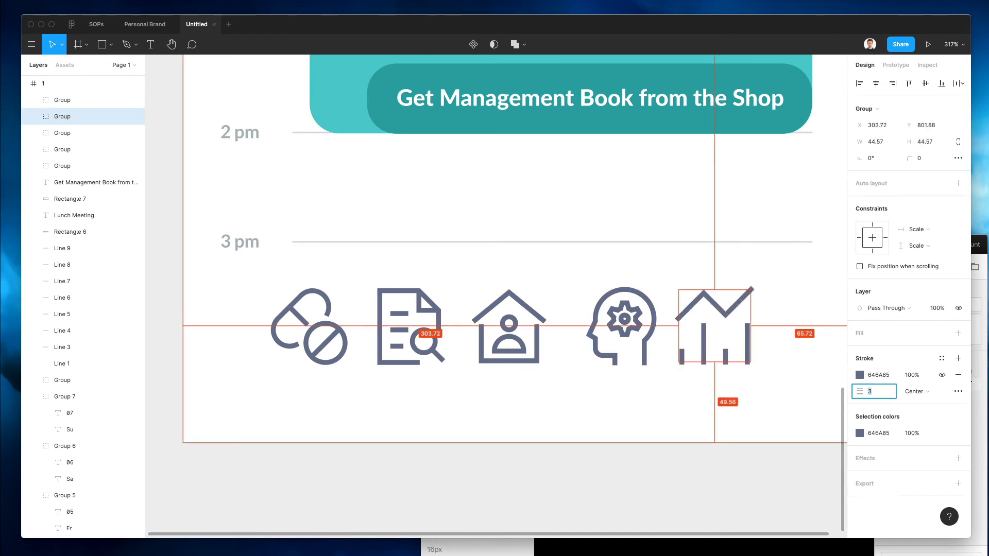
{"action": "left_click", "coordinate": [545, 407]}
{"action": "scroll", "coordinate": [545, 406], "scroll_direction": "right", "scroll_amount": 5}
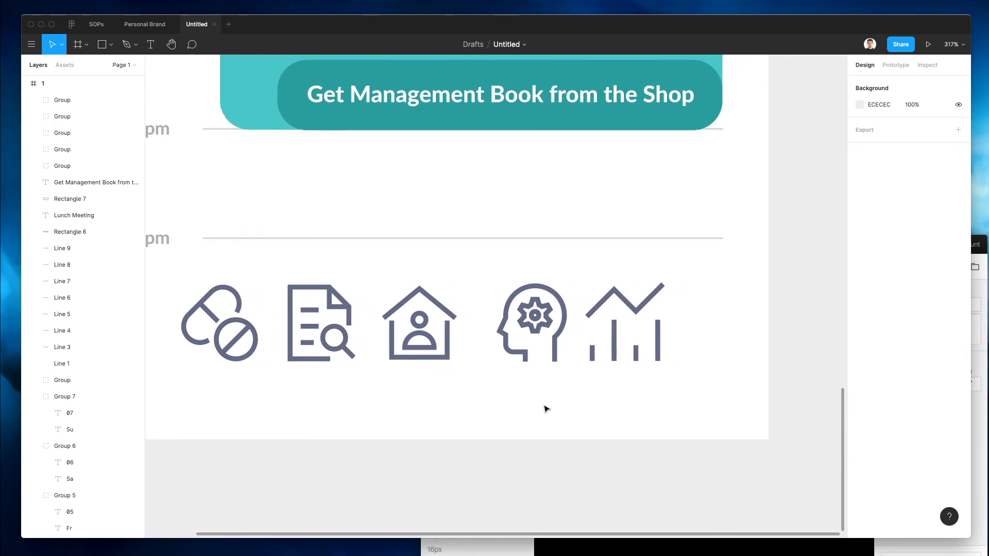
- Set the stroke of the gear inside the logic icon to 2 and thin its centre circle likewise
{"action": "double_click", "coordinate": [494, 315]}
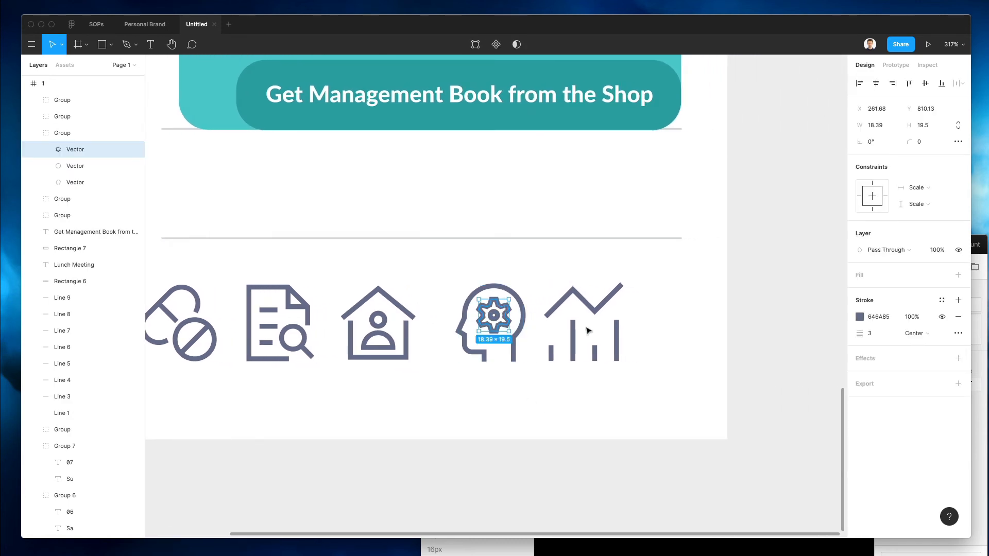
{"action": "key", "text": "Down"}
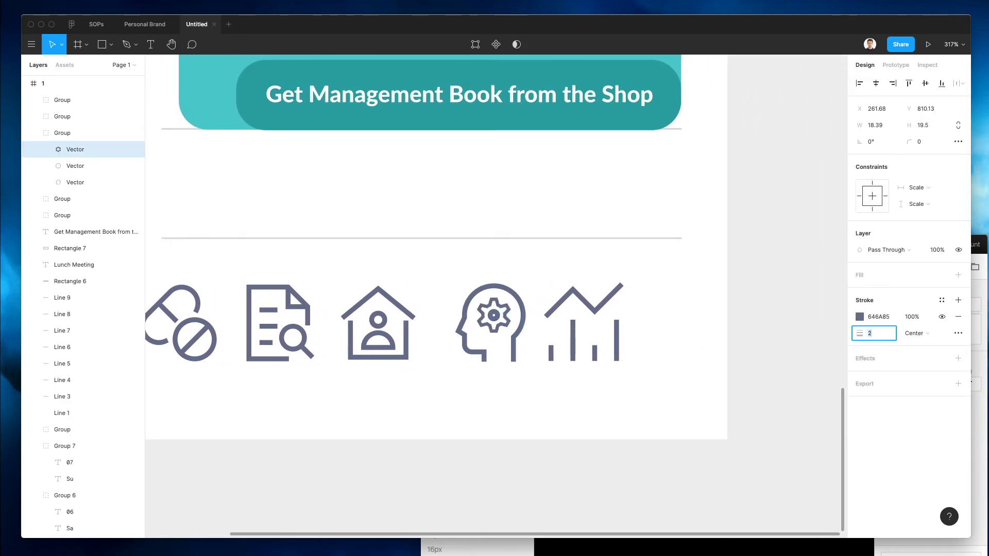
{"action": "left_click", "coordinate": [459, 410]}
{"action": "double_click", "coordinate": [493, 315]}
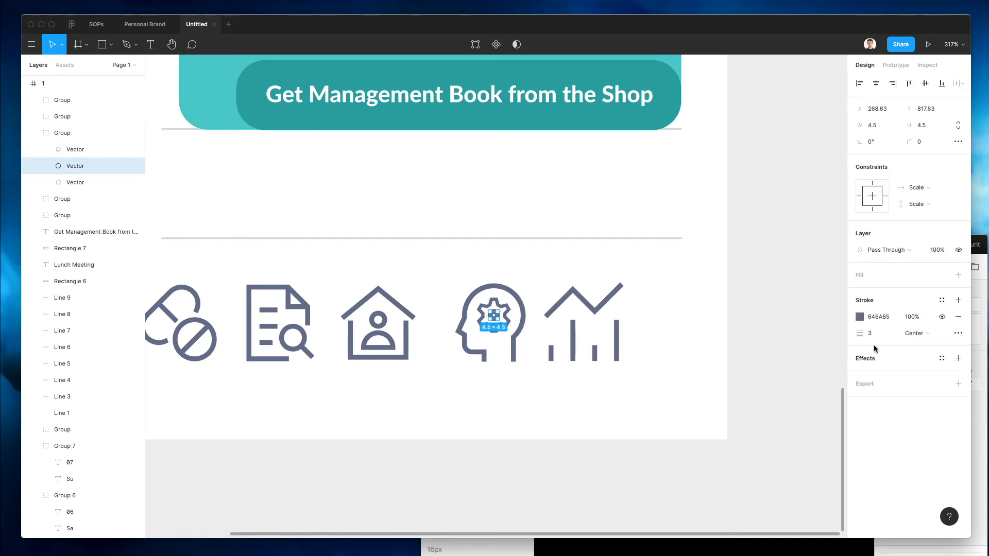
{"action": "left_click", "coordinate": [459, 437]}
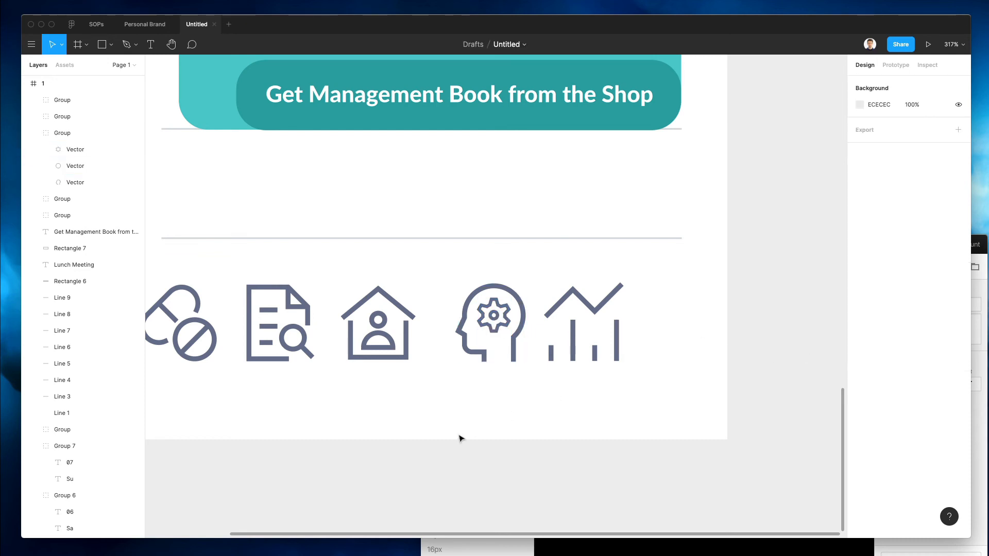
{"action": "scroll", "coordinate": [453, 423], "scroll_direction": "left", "scroll_amount": 5}
{"action": "scroll", "coordinate": [450, 392], "scroll_direction": "up", "scroll_amount": 2}
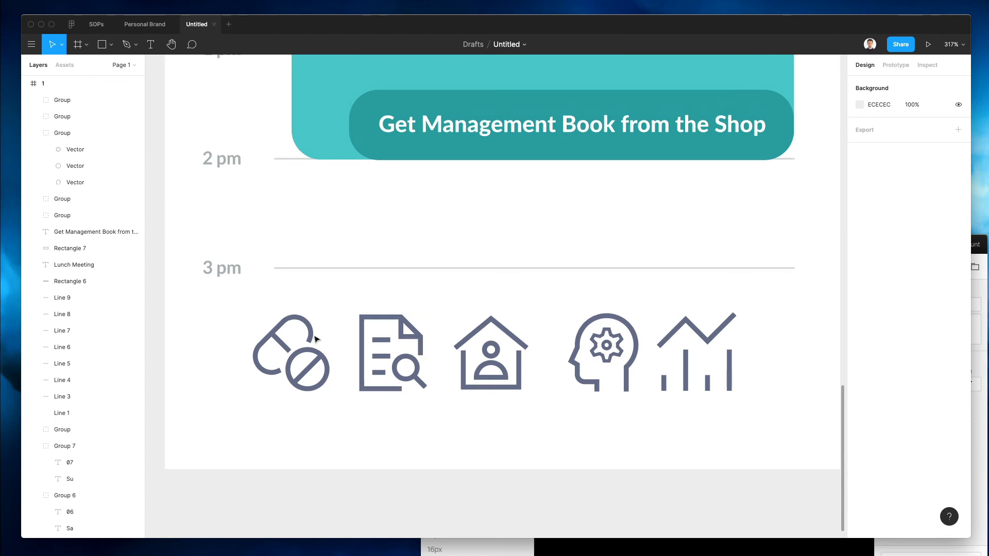
- Move the icon row to the calendar's left margin and the statistics icon to the right end of the hour lines
{"action": "left_click_drag", "start_coordinate": [361, 321], "coordinate": [770, 419]}
{"action": "scroll", "coordinate": [751, 421], "scroll_direction": "down", "scroll_amount": 4}
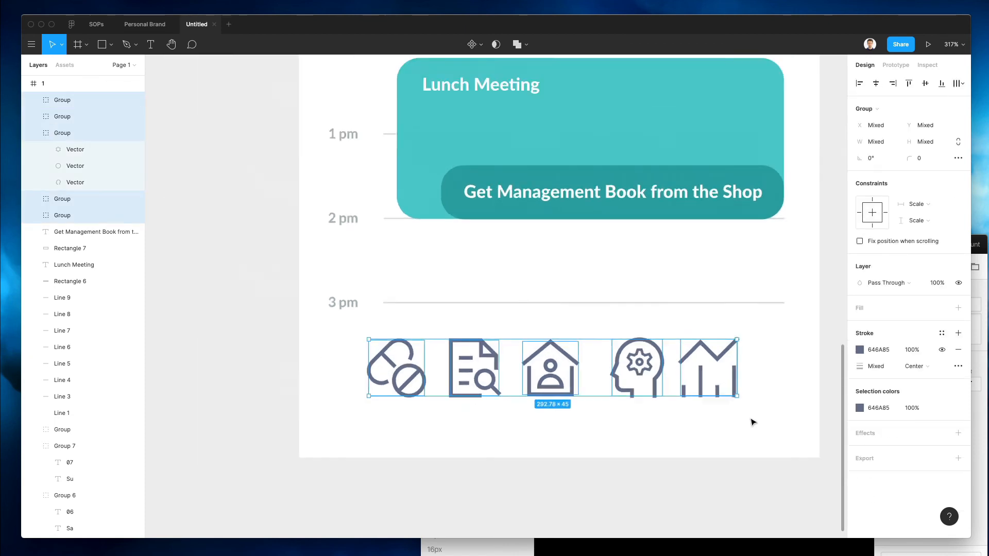
{"action": "scroll", "coordinate": [741, 420], "scroll_direction": "right", "scroll_amount": 1}
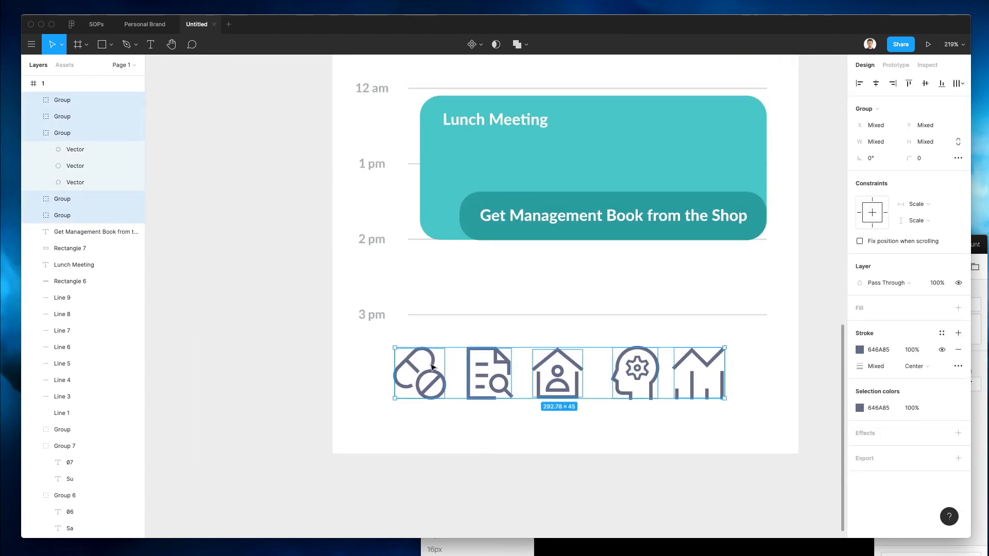
{"action": "left_click_drag", "start_coordinate": [431, 366], "coordinate": [395, 366]}
{"action": "left_click", "coordinate": [797, 430]}
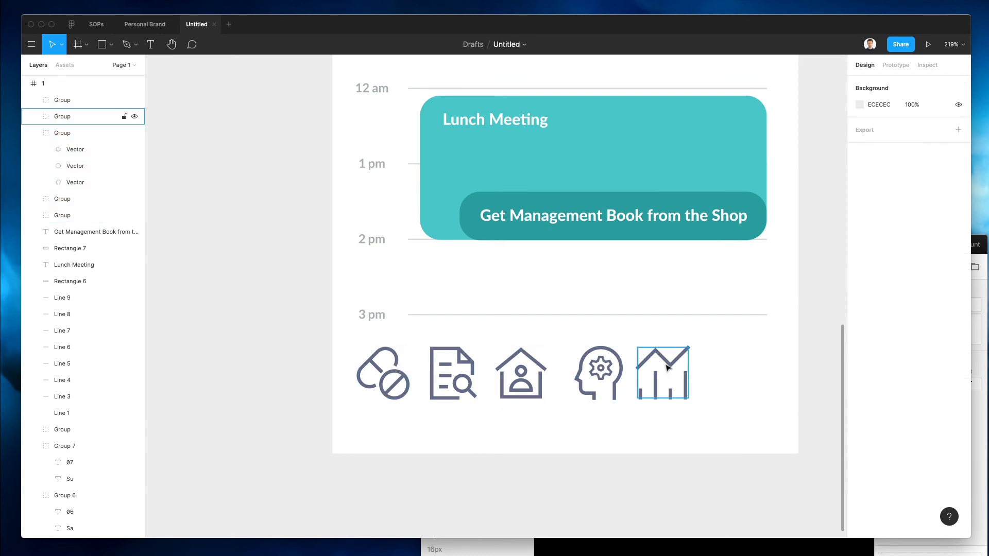
{"action": "left_click", "coordinate": [677, 364]}
{"action": "left_click_drag", "start_coordinate": [765, 361], "coordinate": [755, 361]}
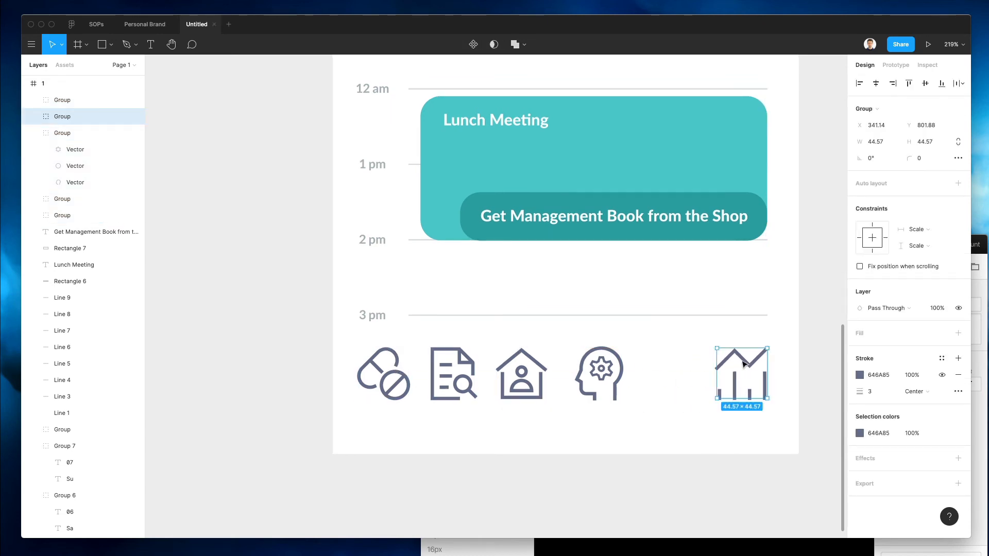
- Recolour the stay-home icon with the teal 3AC6C6 sampled from the Lunch Meeting card
{"action": "left_click", "coordinate": [528, 366]}
{"action": "key", "text": "i"}
{"action": "left_click", "coordinate": [620, 139]}
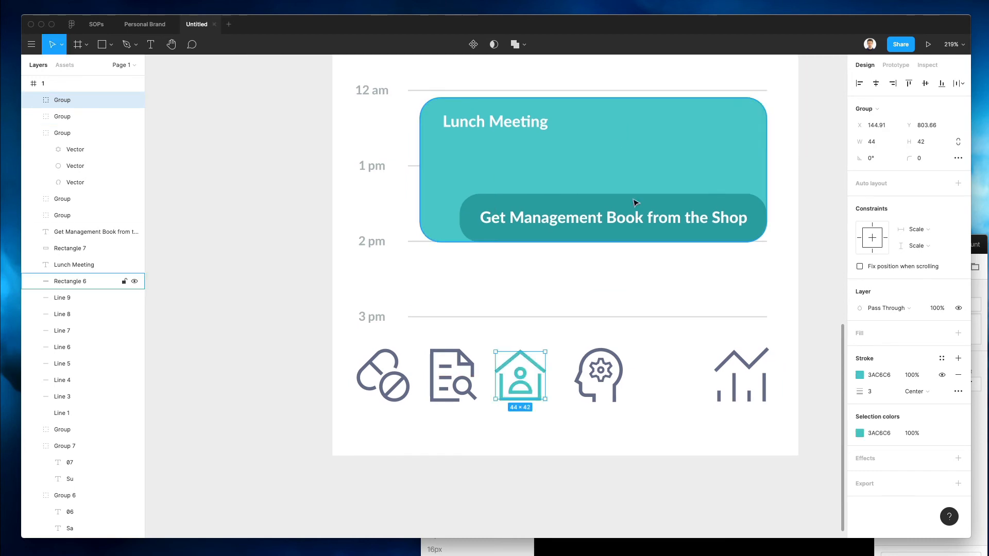
- Distribute the five icons evenly and scale the row down around its centre to about 216 × 27
{"action": "left_click_drag", "start_coordinate": [352, 431], "coordinate": [764, 355]}
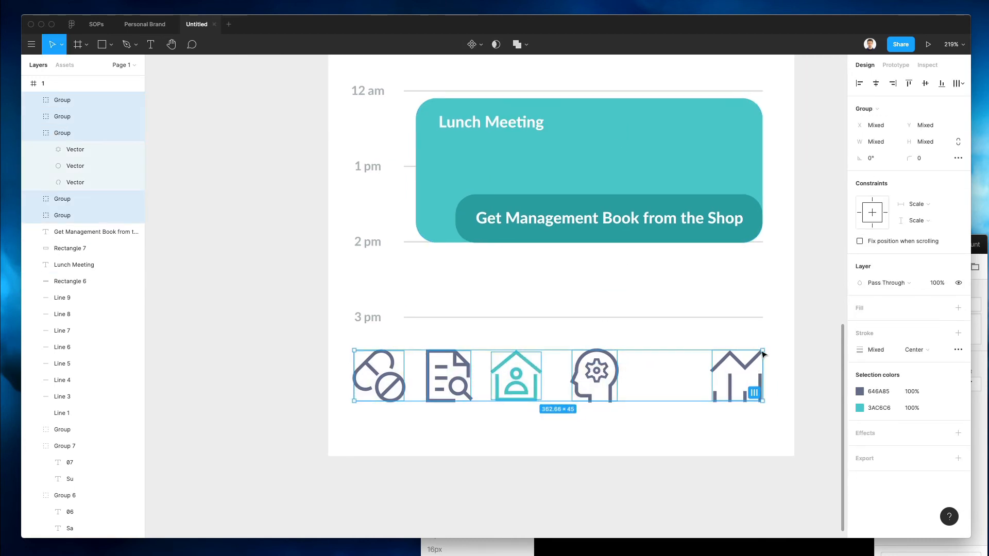
{"action": "left_click", "coordinate": [961, 85]}
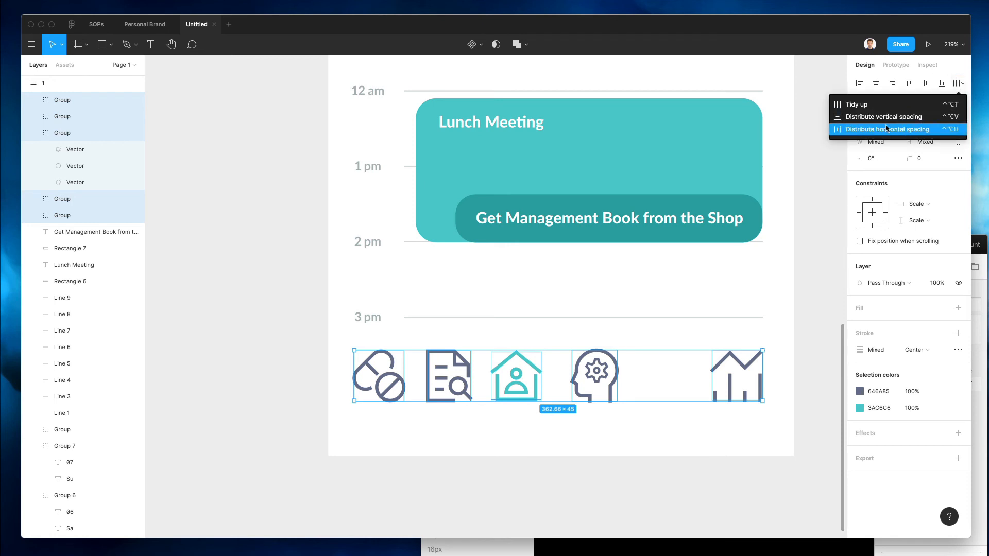
{"action": "left_click", "coordinate": [884, 129]}
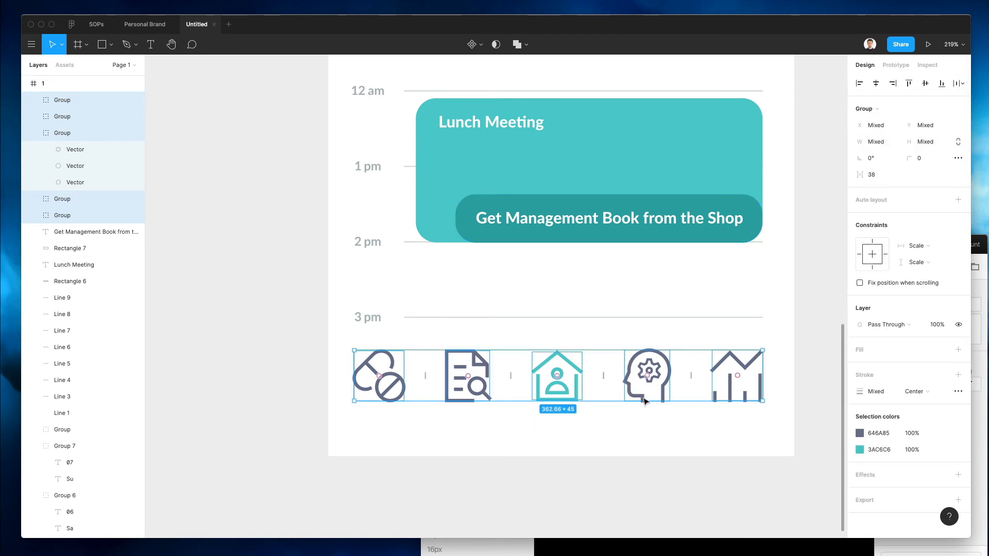
{"action": "left_click", "coordinate": [439, 345]}
{"action": "left_click_drag", "start_coordinate": [338, 342], "coordinate": [753, 399]}
{"action": "left_click_drag", "start_coordinate": [709, 349], "coordinate": [607, 403]}
- Try the light grey DDE2E3 of the hour lines on the four icons other than stay-home
{"action": "left_click", "coordinate": [724, 358]}
{"action": "left_click_drag", "start_coordinate": [419, 344], "coordinate": [510, 399]}
{"action": "scroll", "coordinate": [503, 391], "scroll_direction": "up", "scroll_amount": 3}
{"action": "key", "text": "i"}
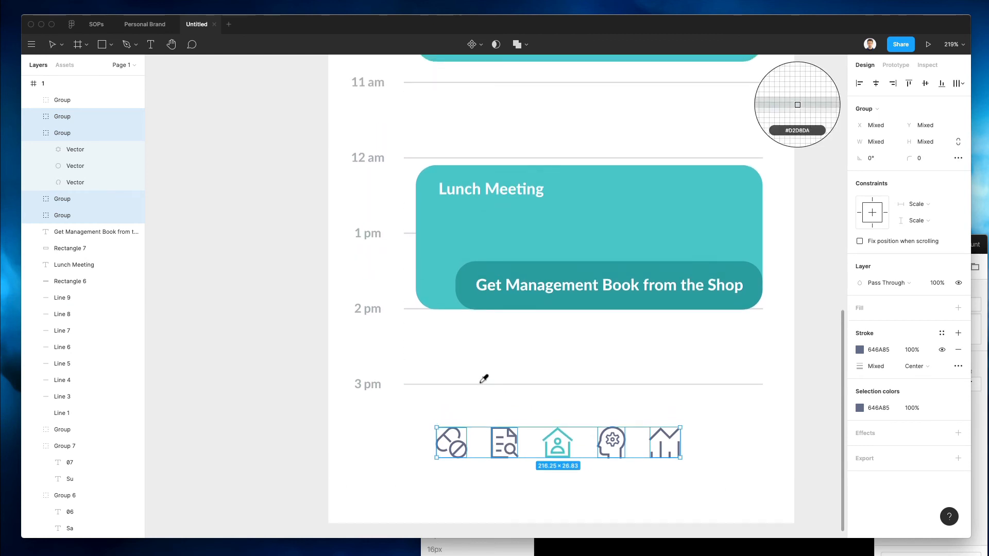
{"action": "left_click", "coordinate": [481, 384]}
- Recolour the four icons other than stay-home with 646A85 sampled from the calendar icon beside the date
{"action": "scroll", "coordinate": [481, 385], "scroll_direction": "up", "scroll_amount": 10}
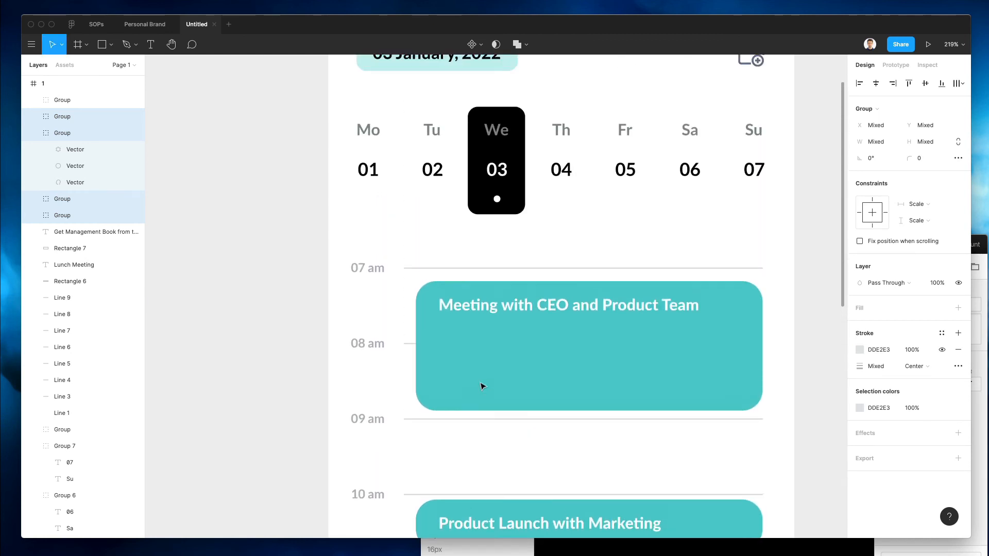
{"action": "key", "text": "i"}
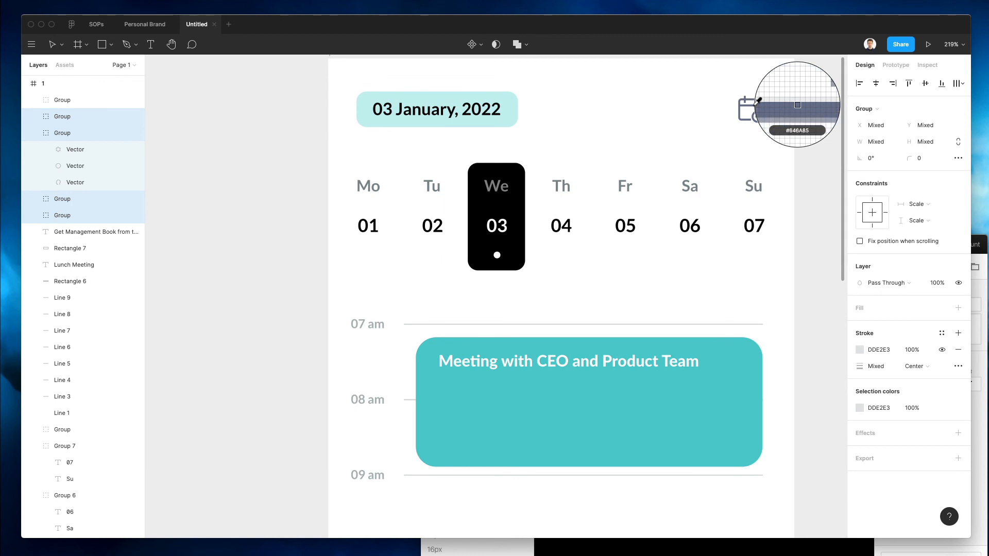
{"action": "left_click", "coordinate": [756, 108]}
{"action": "scroll", "coordinate": [750, 134], "scroll_direction": "down", "scroll_amount": 12}
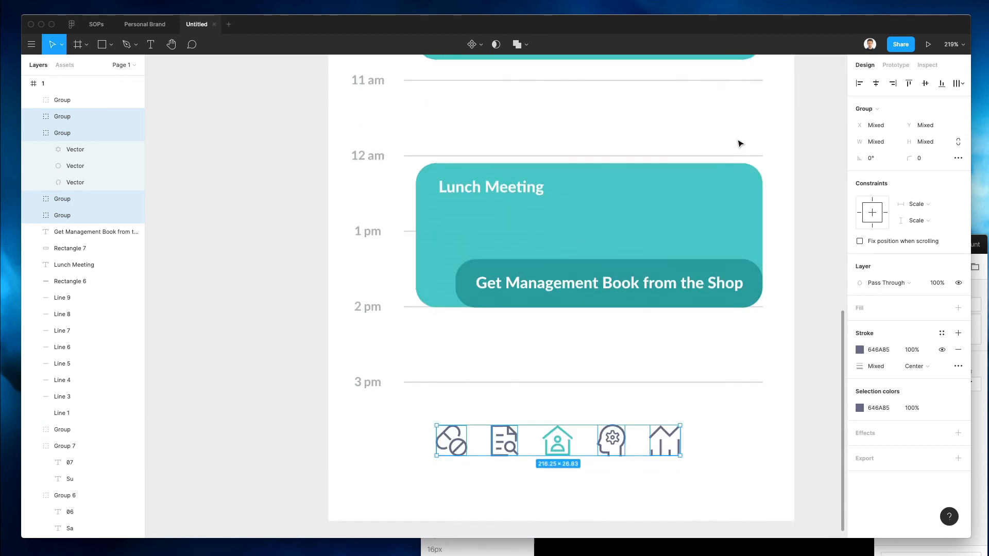
{"action": "scroll", "coordinate": [633, 288], "scroll_direction": "up", "scroll_amount": 2}
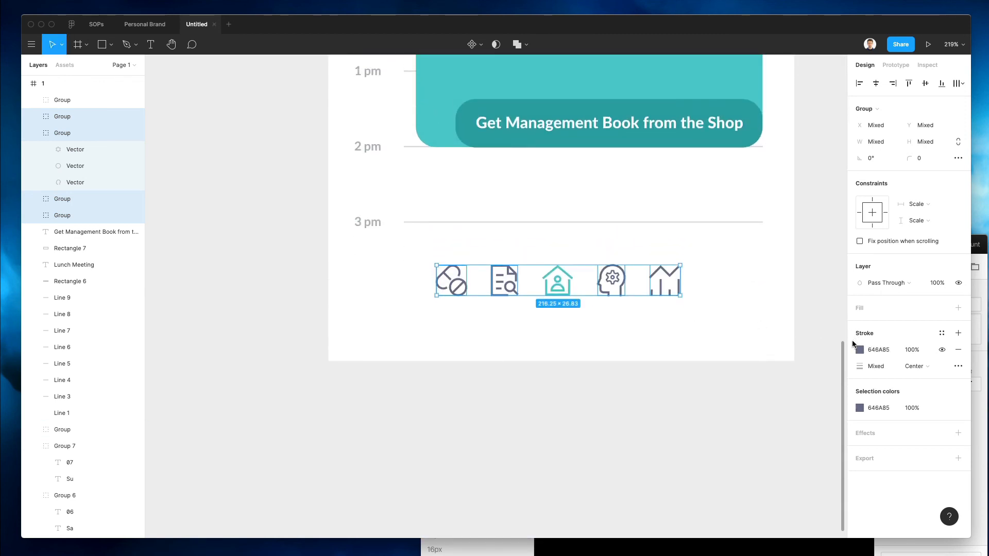
- Set the stroke colour of the four icons other than stay-home to the muted grey 959B9B
{"action": "left_click", "coordinate": [860, 349]}
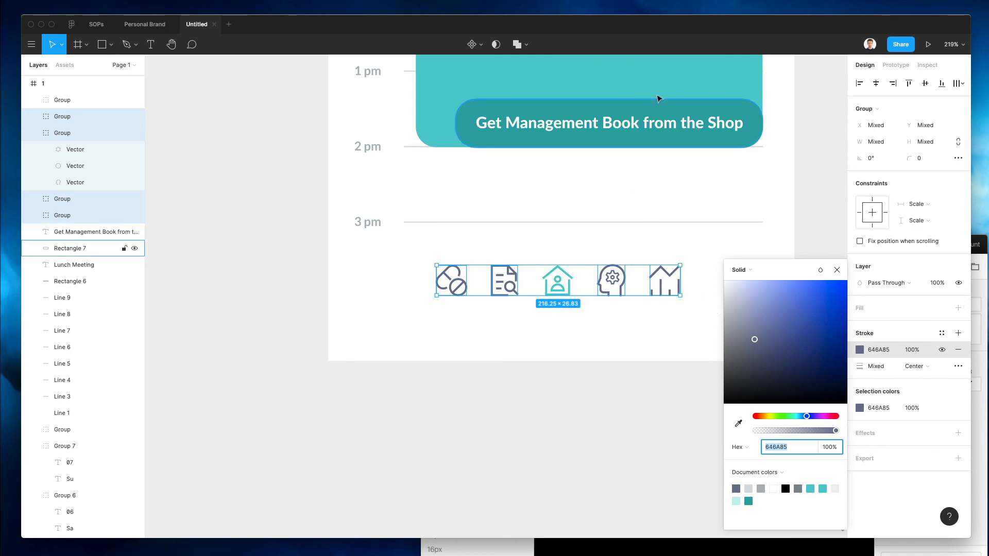
{"action": "key", "text": "i"}
{"action": "left_click", "coordinate": [706, 122]}
{"action": "mouse_move", "coordinate": [783, 326]}
{"action": "left_mouse_down"}
{"action": "mouse_move", "coordinate": [736, 307]}
{"action": "mouse_move", "coordinate": [744, 324]}
{"action": "mouse_move", "coordinate": [730, 319]}
{"action": "mouse_move", "coordinate": [729, 329]}
{"action": "left_mouse_up"}
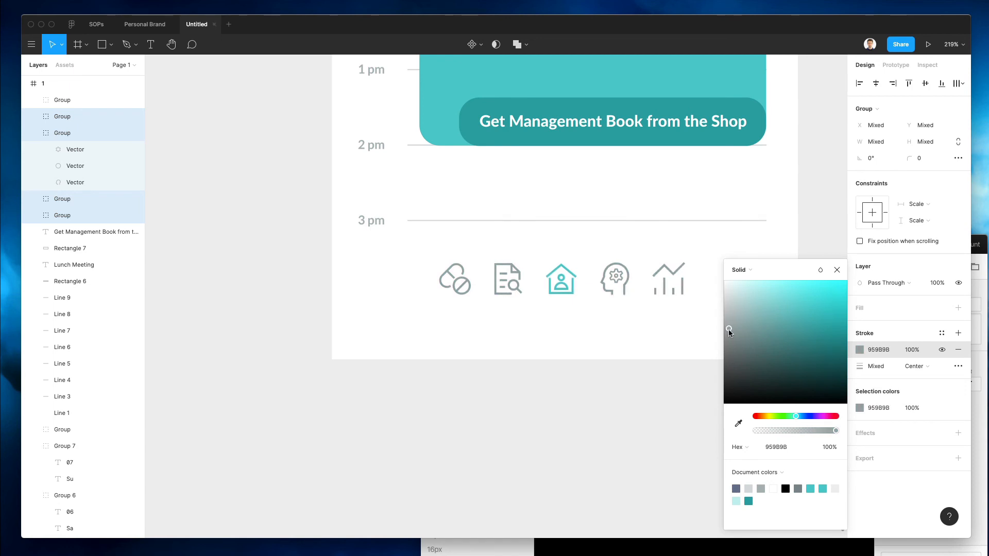
- Recolour the calendar icon beside the date with the grey sampled from the bottom navigation icons
{"action": "left_click", "coordinate": [610, 336]}
{"action": "scroll", "coordinate": [609, 336], "scroll_direction": "up", "scroll_amount": 5}
{"action": "scroll", "coordinate": [609, 336], "scroll_direction": "right", "scroll_amount": 2}
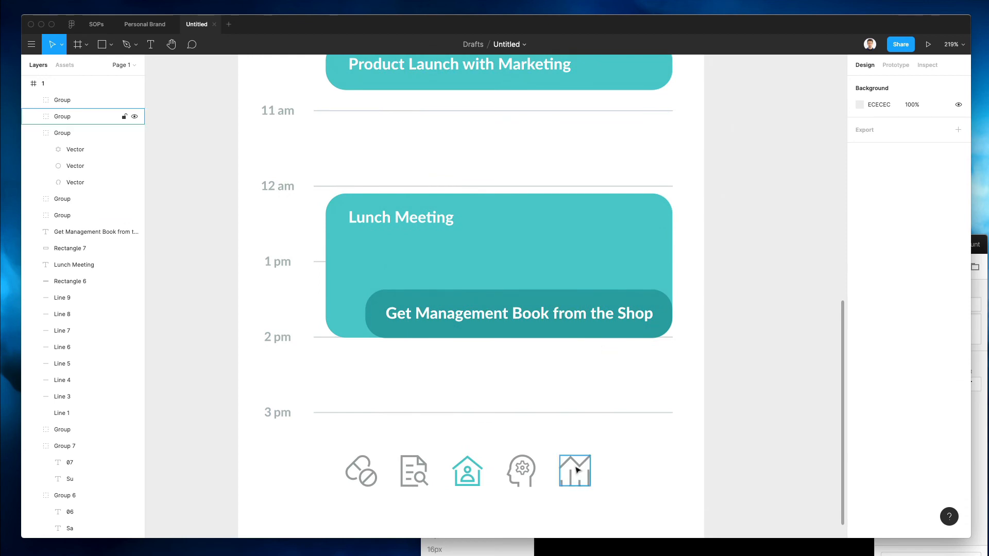
{"action": "scroll", "coordinate": [596, 411], "scroll_direction": "up", "scroll_amount": 10}
{"action": "scroll", "coordinate": [641, 202], "scroll_direction": "up", "scroll_amount": 3}
{"action": "left_click", "coordinate": [659, 195]}
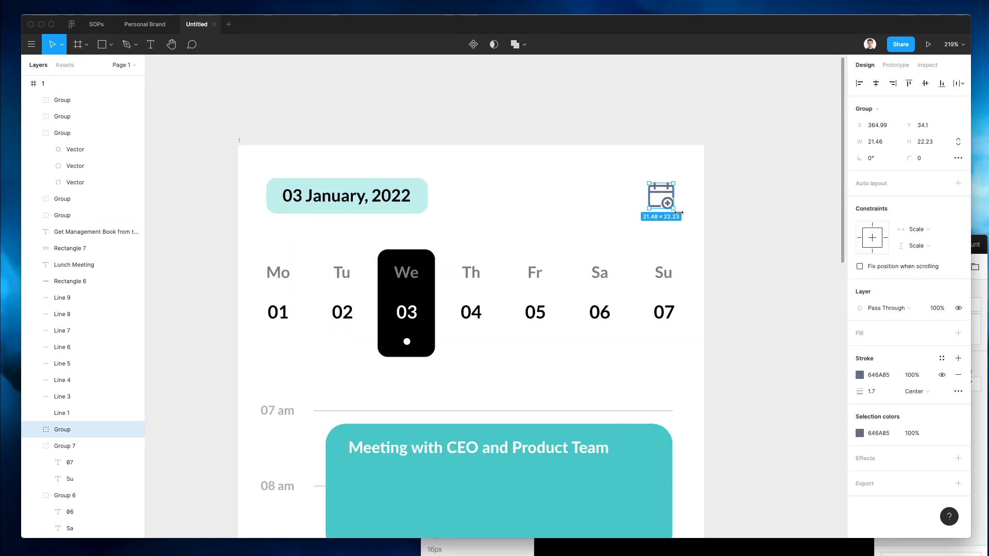
{"action": "scroll", "coordinate": [669, 227], "scroll_direction": "down", "scroll_amount": 12}
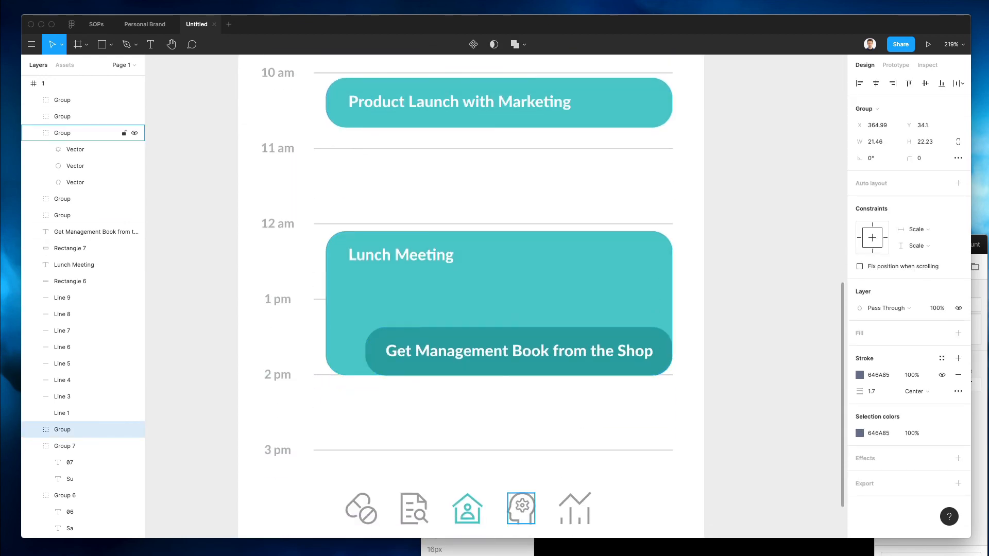
{"action": "key", "text": "i"}
{"action": "key", "text": "Escape"}
{"action": "left_click", "coordinate": [617, 484]}
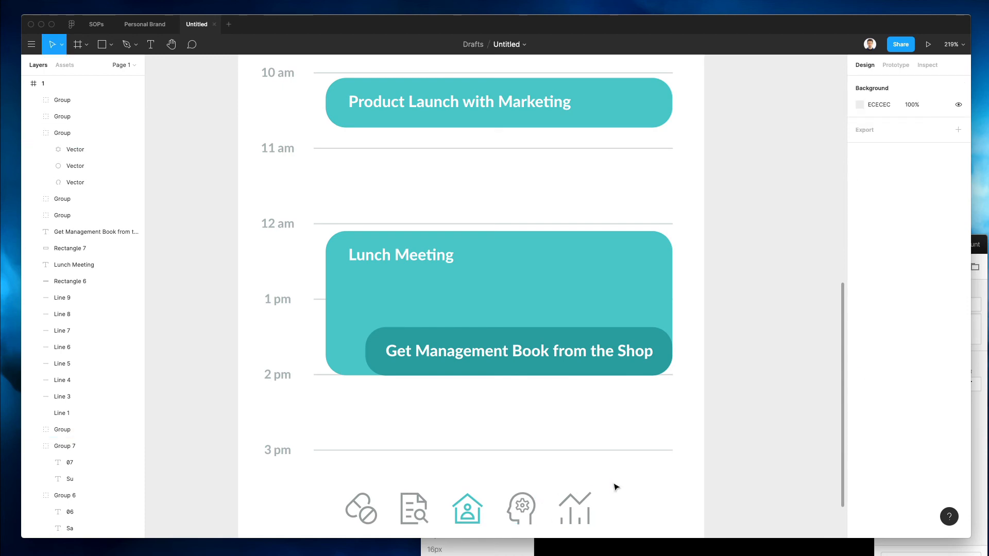
- Spread the bottom icons across the screen by moving the pill and chart icons outward, and distribute all five horizontally
{"action": "scroll", "coordinate": [582, 471], "scroll_direction": "down", "scroll_amount": 4}
{"action": "left_click_drag", "start_coordinate": [376, 369], "coordinate": [294, 361]}
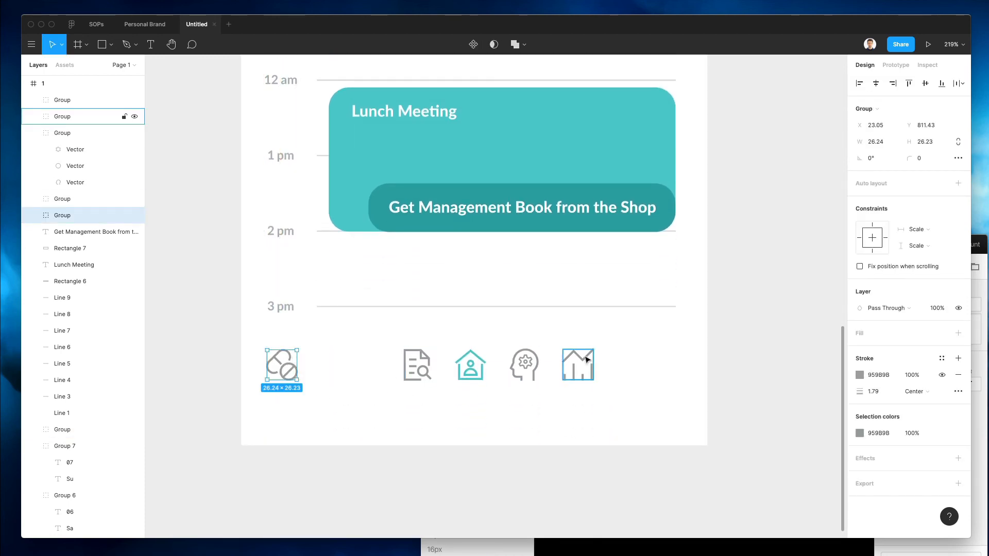
{"action": "left_click_drag", "start_coordinate": [588, 359], "coordinate": [669, 355]}
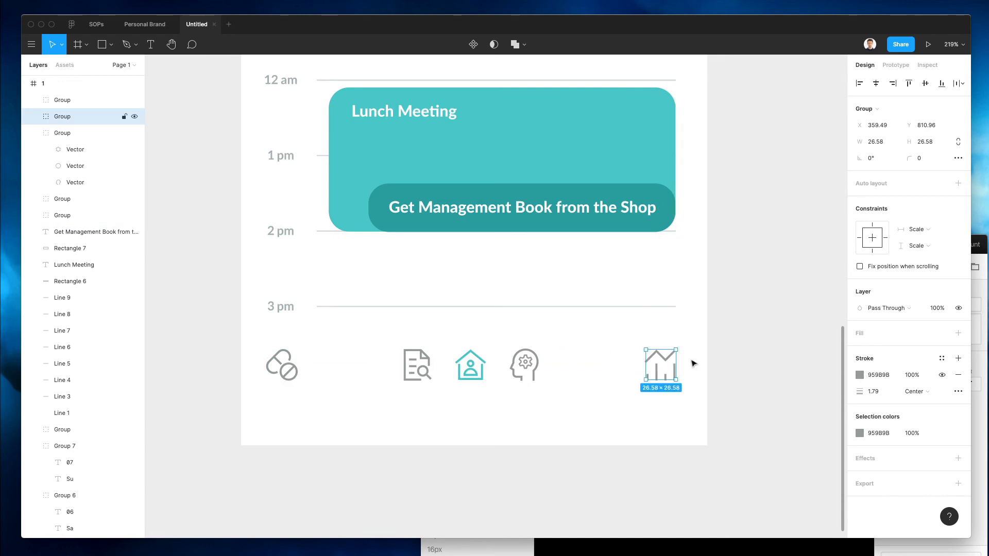
{"action": "left_click_drag", "start_coordinate": [725, 336], "coordinate": [238, 417]}
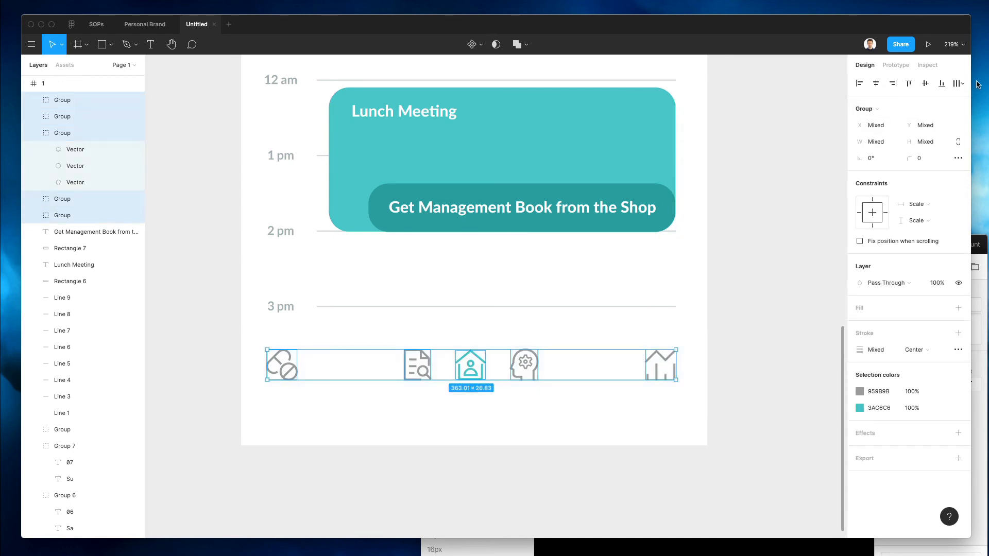
{"action": "left_click", "coordinate": [959, 83]}
{"action": "left_click", "coordinate": [896, 130]}
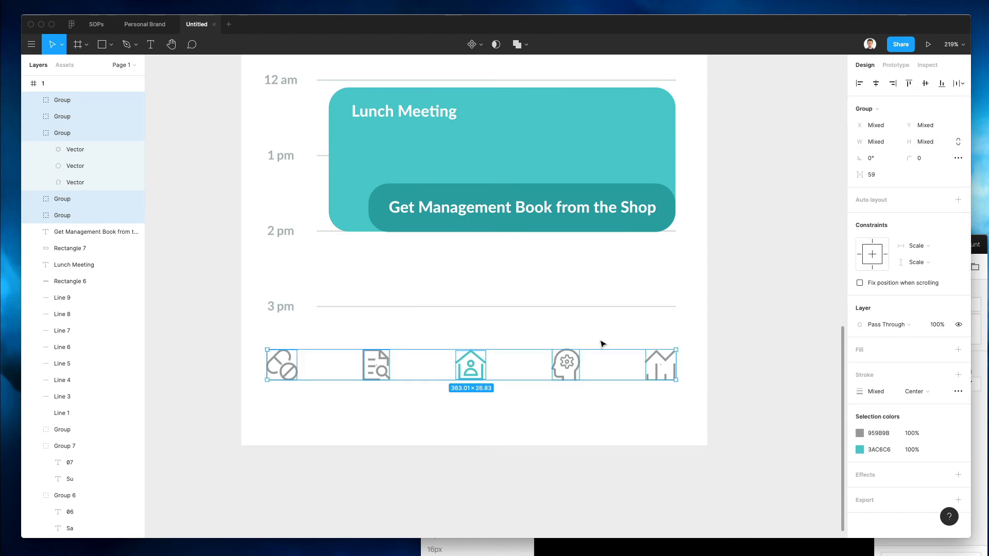
- Nudge the row of five icons 10 px down and 1 px to the right
{"action": "key", "text": "shift+Down"}
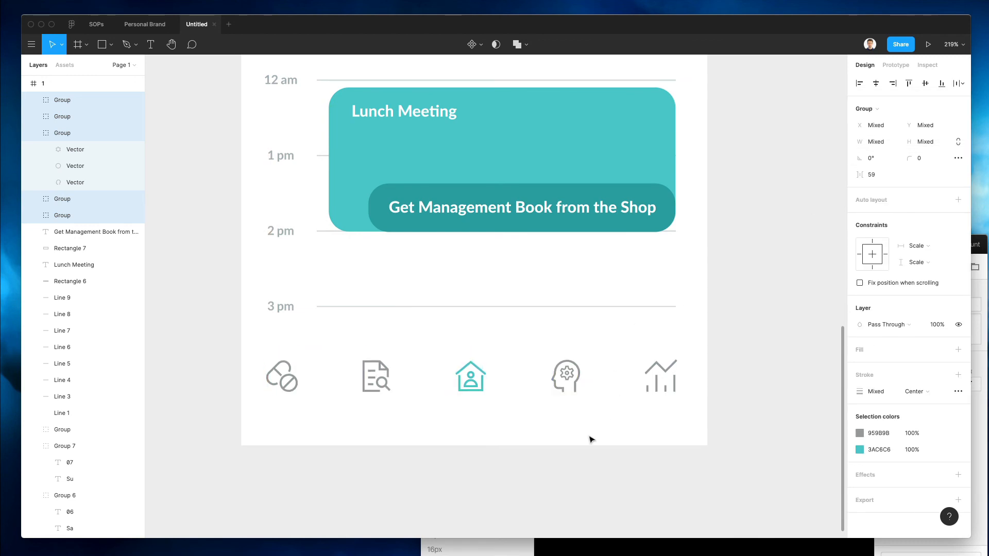
{"action": "key", "text": "Down"}
{"action": "key", "text": "Down"}
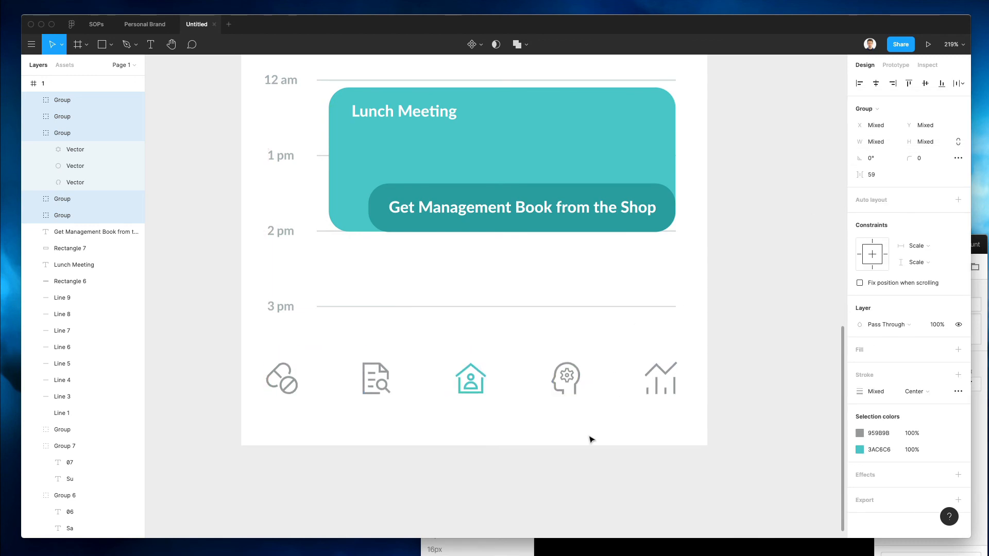
{"action": "key", "text": "Up"}
{"action": "key", "text": "Up"}
{"action": "key", "text": "Up"}
{"action": "key", "text": "Right"}
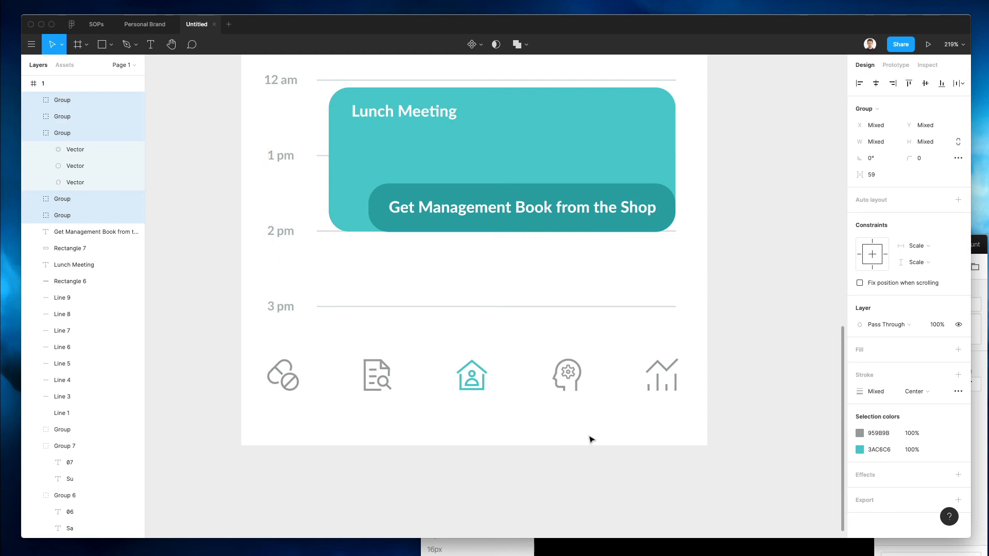
{"action": "key", "text": "Down"}
{"action": "left_click", "coordinate": [598, 438]}
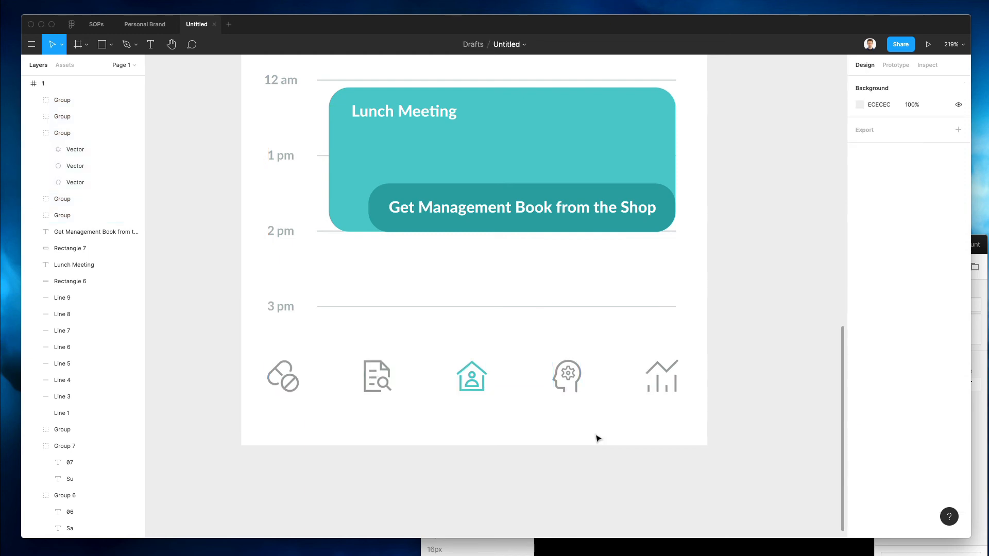
- Duplicate the Lunch Meeting card's rectangle onto the navigation row and send the copy backward behind the icons
{"action": "left_click_drag", "start_coordinate": [571, 111], "coordinate": [675, 366]}
{"action": "key", "text": "super+bracketleft"}
{"action": "key", "text": "super+bracketleft"}
{"action": "key", "text": "super+bracketleft"}
{"action": "key", "text": "super+bracketleft"}
{"action": "key", "text": "super+bracketleft"}
{"action": "key", "text": "super+bracketleft"}
{"action": "key", "text": "super+bracketleft"}
{"action": "key", "text": "super+bracketleft"}
{"action": "key", "text": "super+bracketleft"}
{"action": "key", "text": "super+bracketleft"}
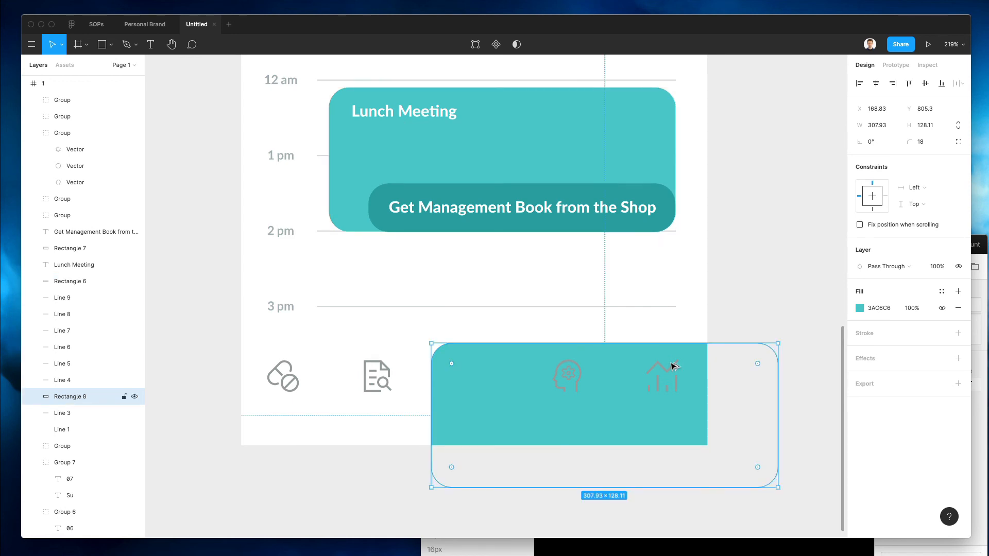
{"action": "key", "text": "super+bracketleft"}
{"action": "key", "text": "super+bracketleft"}
{"action": "key", "text": "super+bracketleft"}
{"action": "key", "text": "super+bracketleft"}
{"action": "key", "text": "super+bracketleft"}
{"action": "key", "text": "super+bracketleft"}
{"action": "key", "text": "super+bracketleft"}
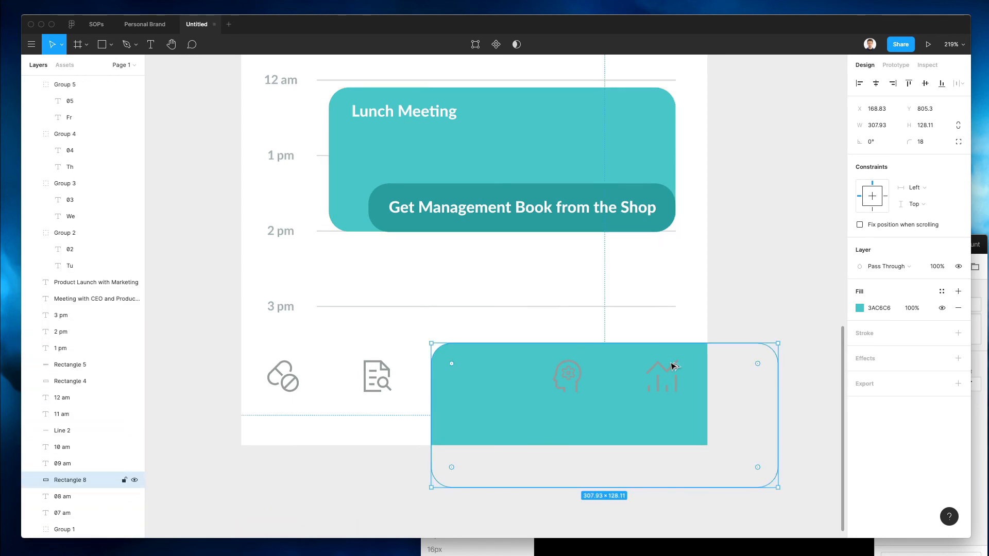
- Set the copied rectangle to 10% opacity, shrink it to about 63 × 56 and centre it behind the home icon
{"action": "key", "text": "1"}
{"action": "left_click_drag", "start_coordinate": [773, 486], "coordinate": [502, 406]}
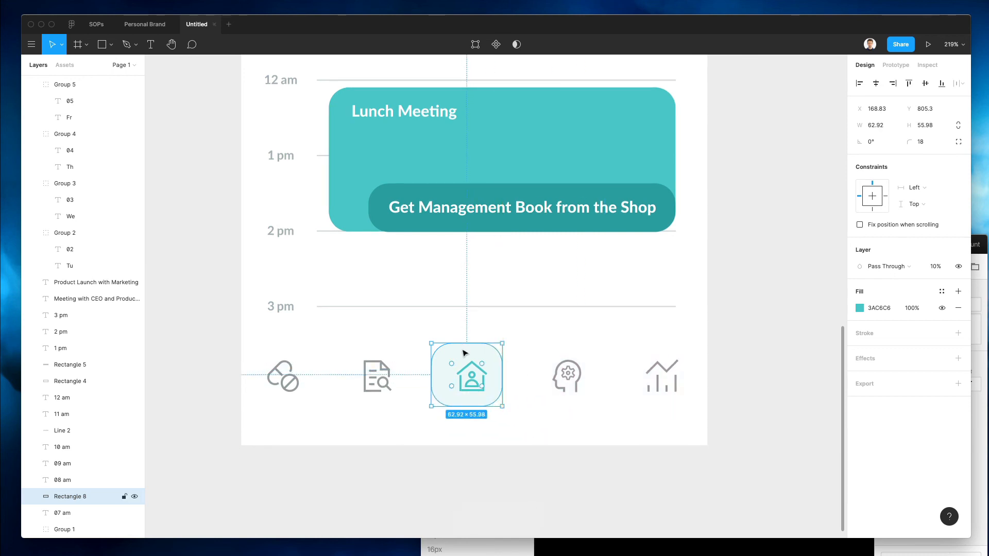
{"action": "left_click_drag", "start_coordinate": [471, 352], "coordinate": [469, 356]}
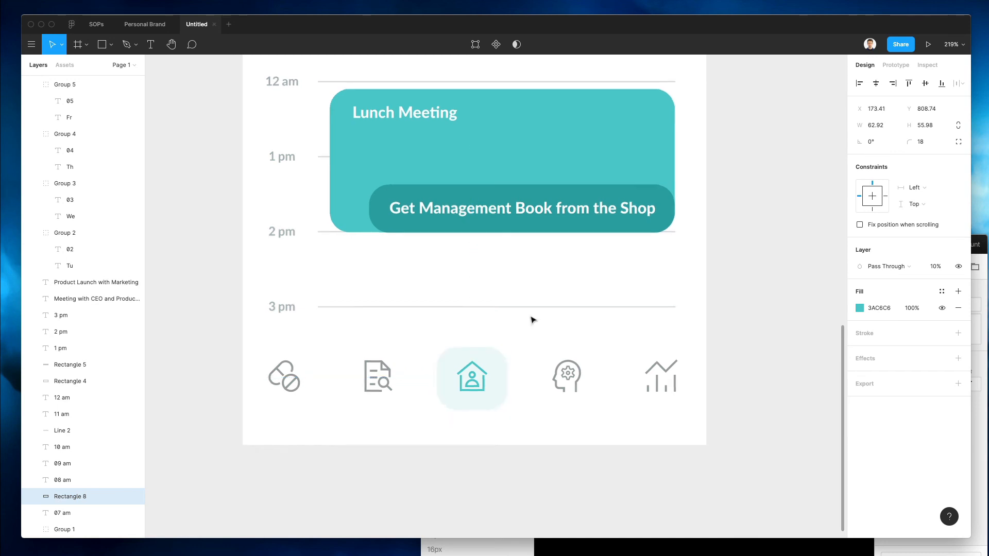
{"action": "scroll", "coordinate": [533, 320], "scroll_direction": "down", "scroll_amount": 6}
{"action": "scroll", "coordinate": [506, 344], "scroll_direction": "up", "scroll_amount": 5}
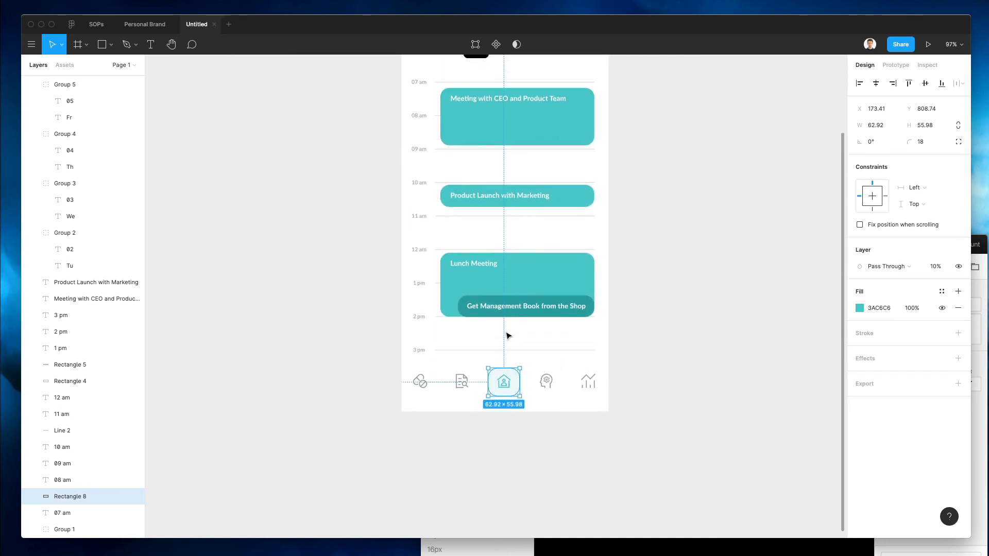
{"action": "left_click", "coordinate": [625, 332]}
- Change the canvas background to the teal 3AC6C6 sampled from the Meeting with CEO and Product Team card
{"action": "scroll", "coordinate": [625, 334], "scroll_direction": "down", "scroll_amount": 3}
{"action": "scroll", "coordinate": [624, 334], "scroll_direction": "up", "scroll_amount": 3}
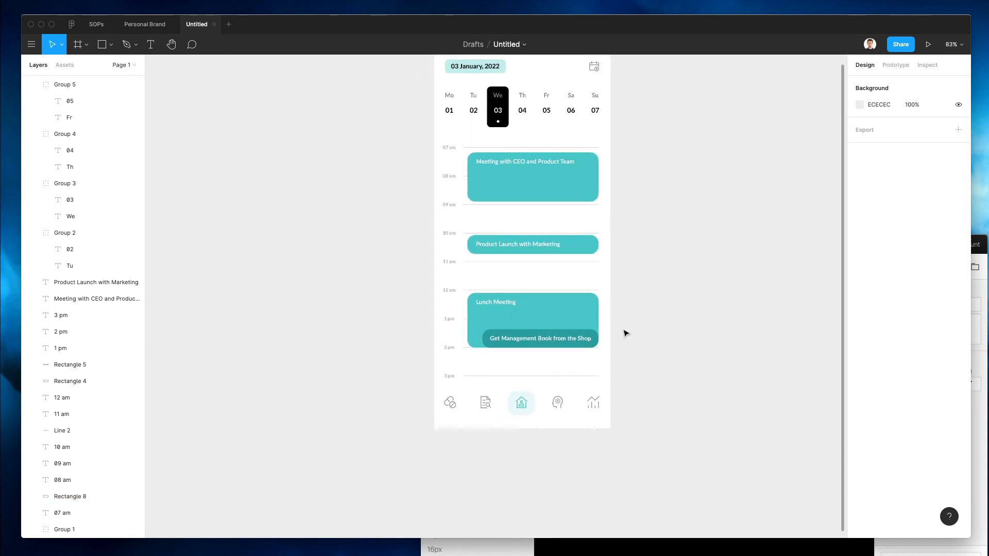
{"action": "scroll", "coordinate": [625, 333], "scroll_direction": "down", "scroll_amount": 2}
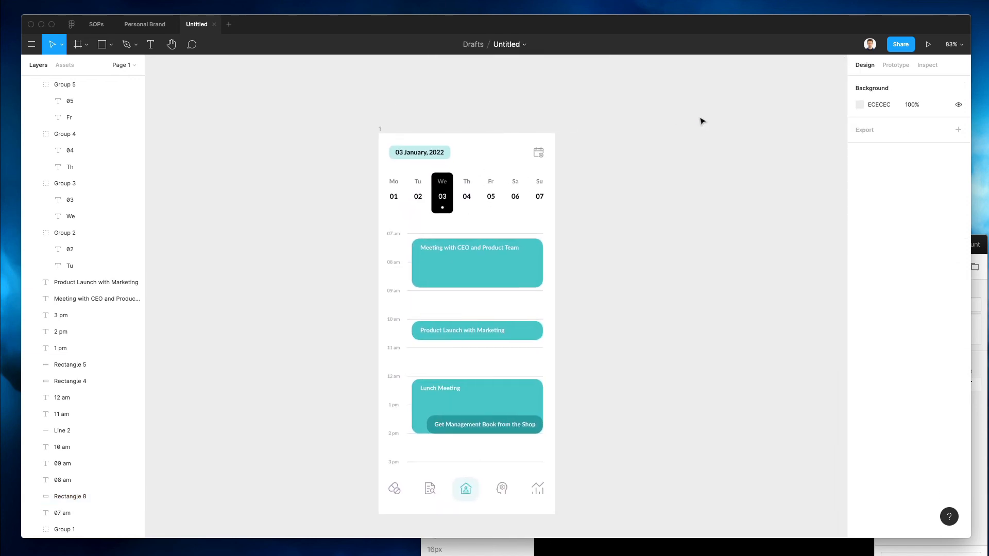
{"action": "scroll", "coordinate": [619, 154], "scroll_direction": "up", "scroll_amount": 1}
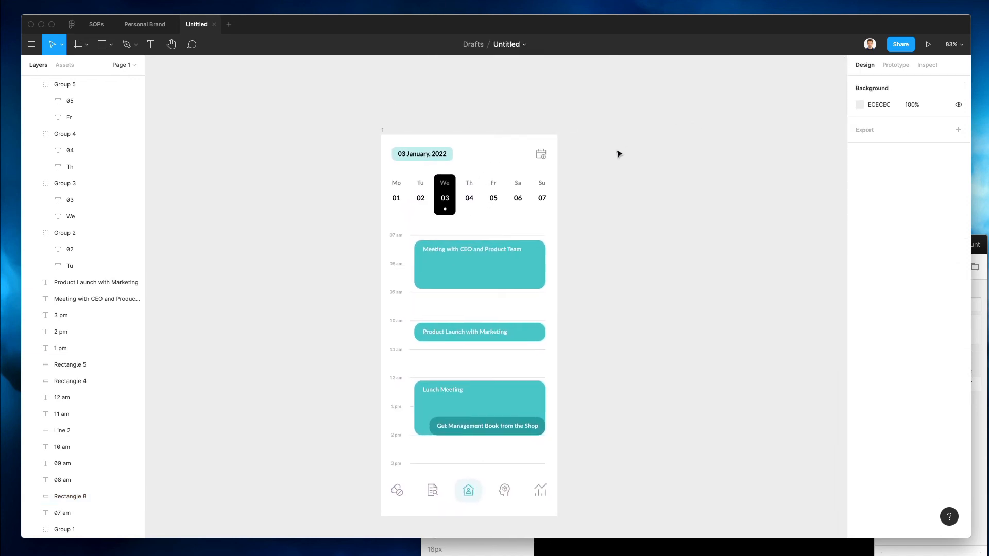
{"action": "left_click", "coordinate": [384, 131]}
{"action": "left_click", "coordinate": [728, 124]}
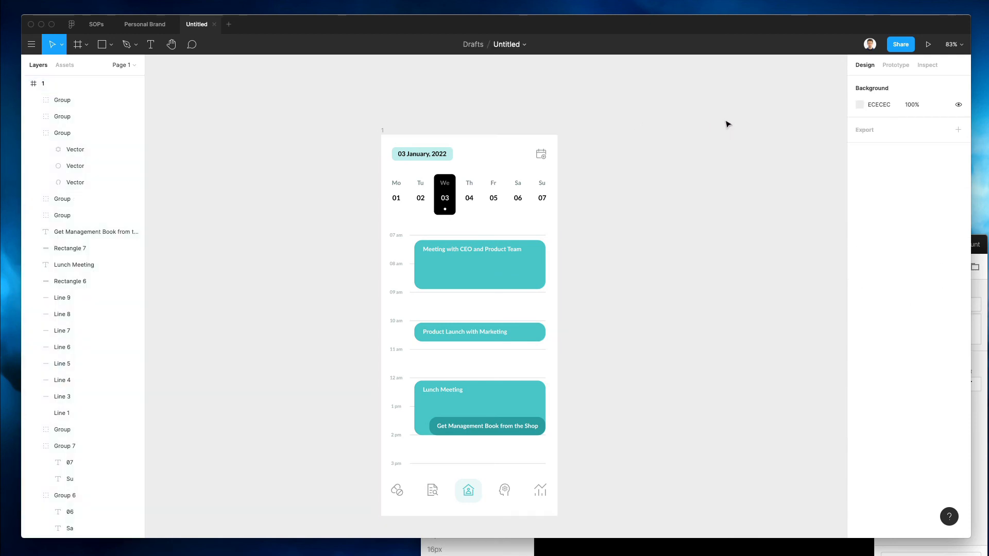
{"action": "left_click", "coordinate": [860, 105]}
{"action": "left_click", "coordinate": [738, 260]}
{"action": "left_click", "coordinate": [513, 267]}
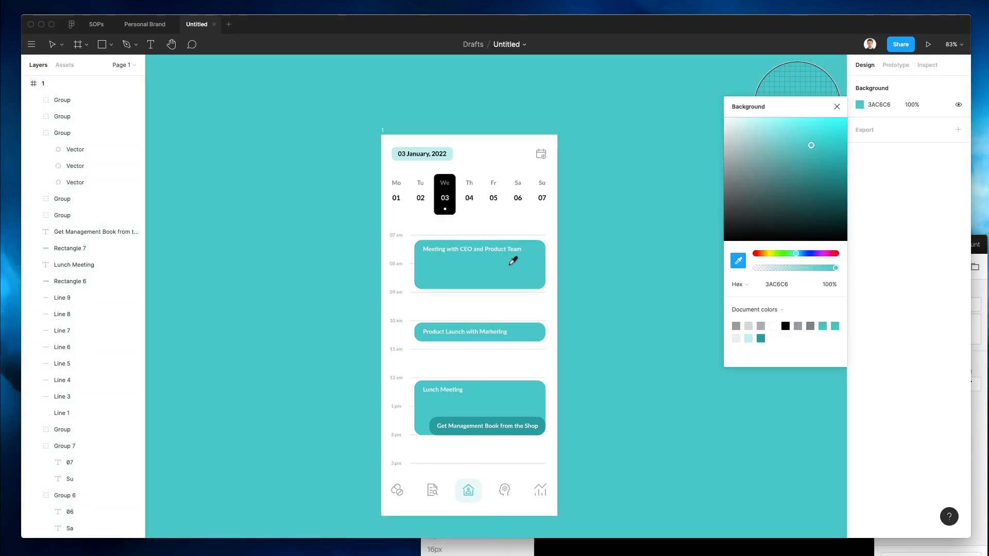
{"action": "scroll", "coordinate": [620, 227], "scroll_direction": "right", "scroll_amount": 1}
{"action": "left_click", "coordinate": [618, 225]}
- Duplicate the calendar frame and place the copy to its right
{"action": "scroll", "coordinate": [618, 224], "scroll_direction": "right", "scroll_amount": 2}
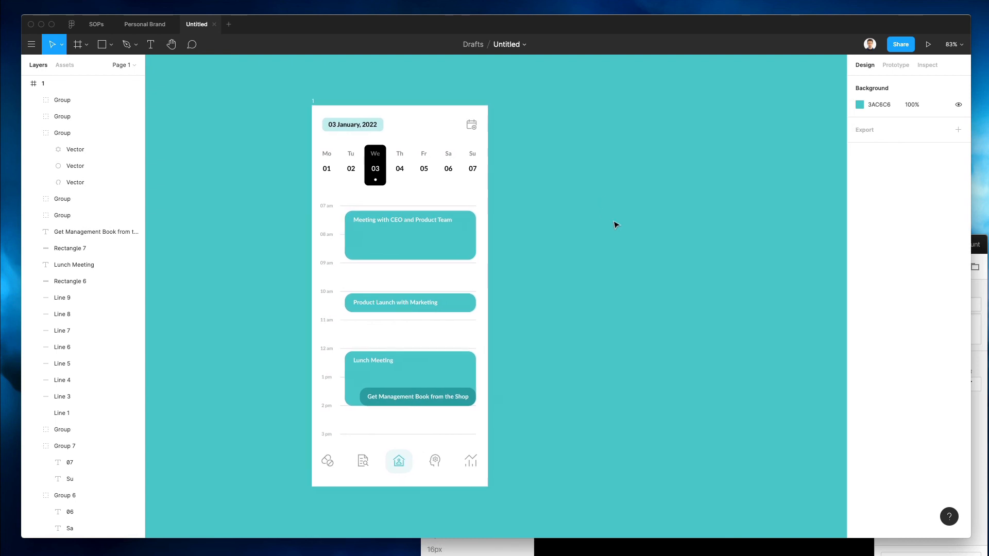
{"action": "left_click", "coordinate": [314, 102]}
{"action": "left_click_drag", "start_coordinate": [399, 146], "coordinate": [594, 153], "text": "alt"}
{"action": "left_click", "coordinate": [746, 155]}
{"action": "scroll", "coordinate": [631, 158], "scroll_direction": "down", "scroll_amount": 2}
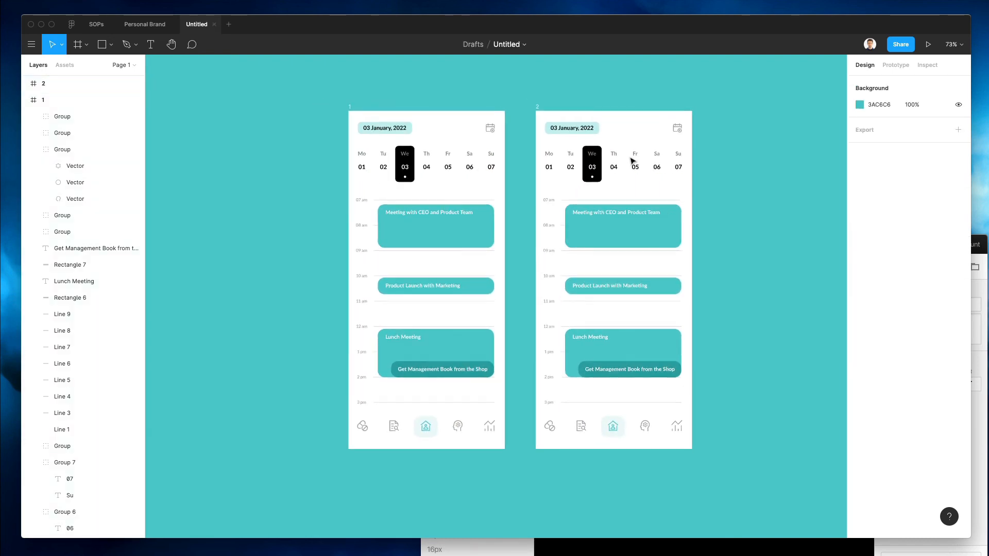
- Fill the duplicated frame with the event cards' teal and darken that fill to 006E6F
{"action": "scroll", "coordinate": [631, 158], "scroll_direction": "up", "scroll_amount": 1}
{"action": "scroll", "coordinate": [633, 160], "scroll_direction": "up", "scroll_amount": 2}
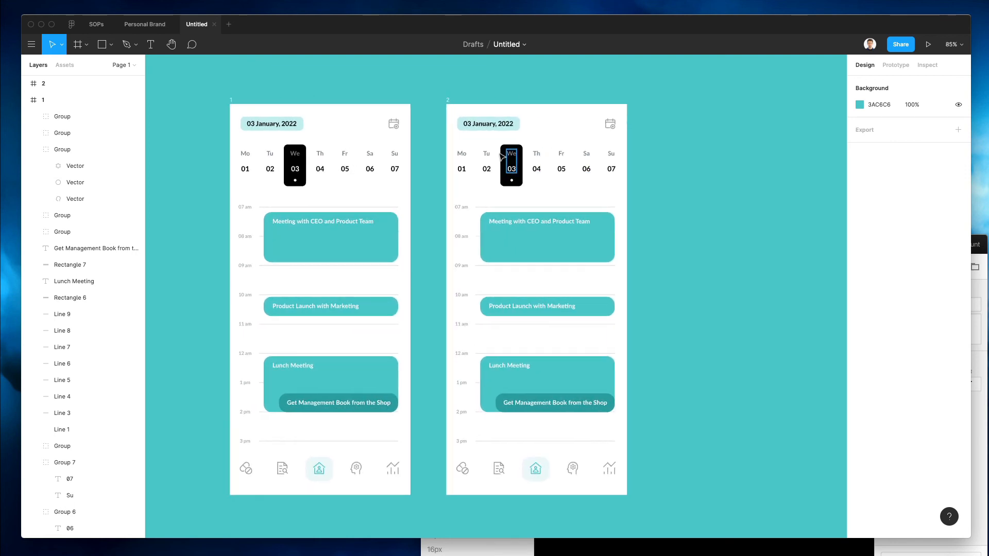
{"action": "scroll", "coordinate": [495, 145], "scroll_direction": "right", "scroll_amount": 1}
{"action": "left_click", "coordinate": [449, 105]}
{"action": "scroll", "coordinate": [450, 104], "scroll_direction": "down", "scroll_amount": 1}
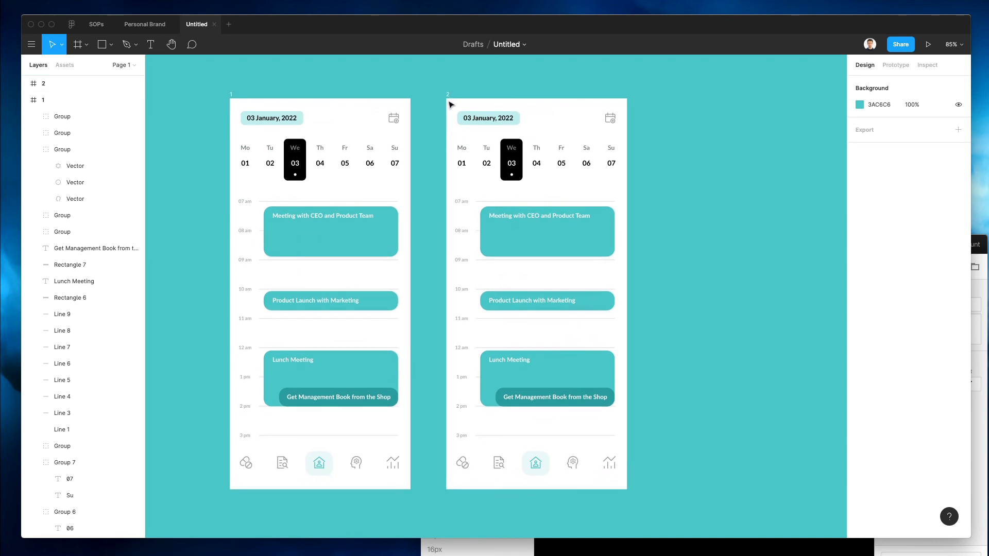
{"action": "left_click", "coordinate": [452, 97]}
{"action": "key", "text": "i"}
{"action": "left_click", "coordinate": [582, 226]}
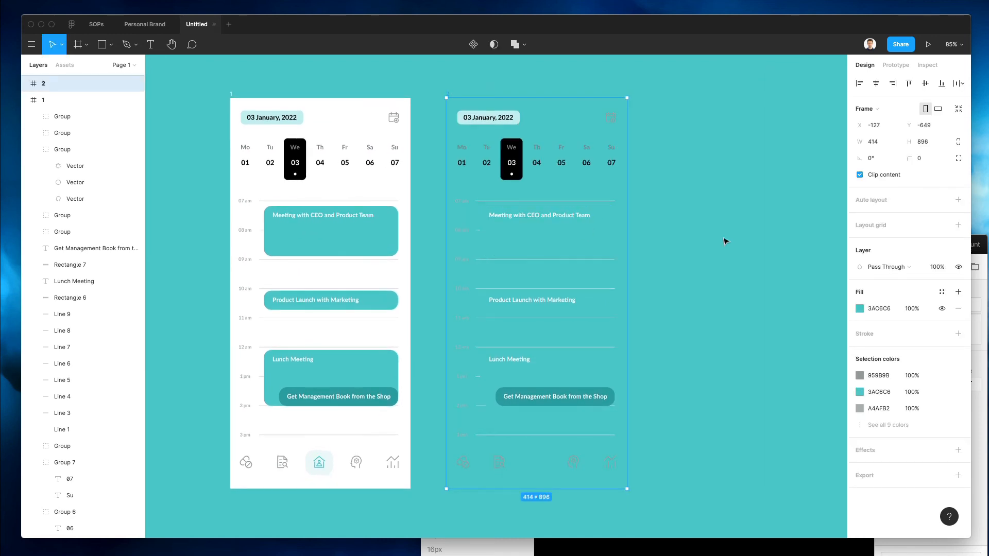
{"action": "left_click", "coordinate": [859, 309]}
{"action": "left_click_drag", "start_coordinate": [819, 319], "coordinate": [883, 356]}
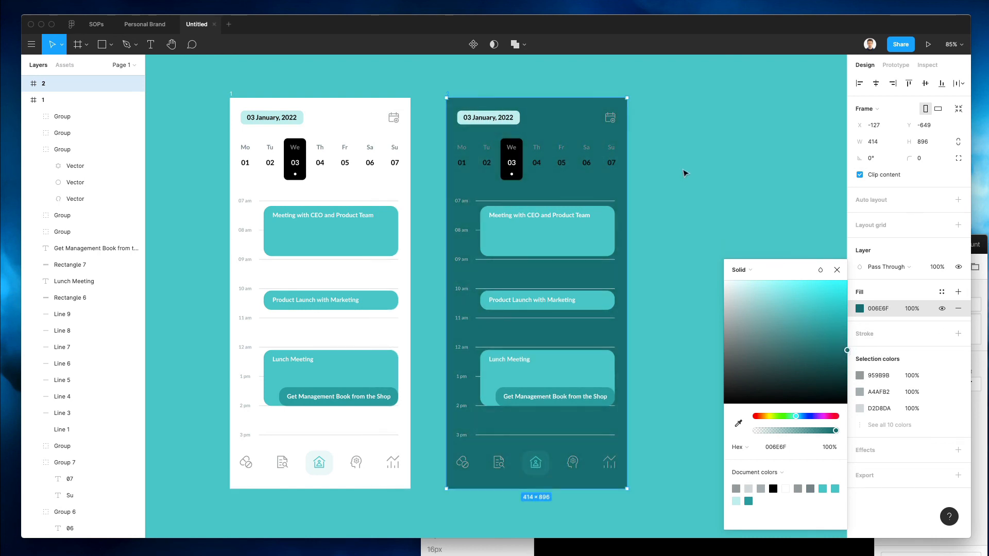
{"action": "left_click", "coordinate": [685, 170]}
- Recolour the weekday names, dates and hour labels in the dark frame white (FFFFFF), sampled from the original frame
{"action": "left_click_drag", "start_coordinate": [640, 151], "coordinate": [443, 152]}
{"action": "left_click_drag", "start_coordinate": [457, 201], "coordinate": [476, 444]}
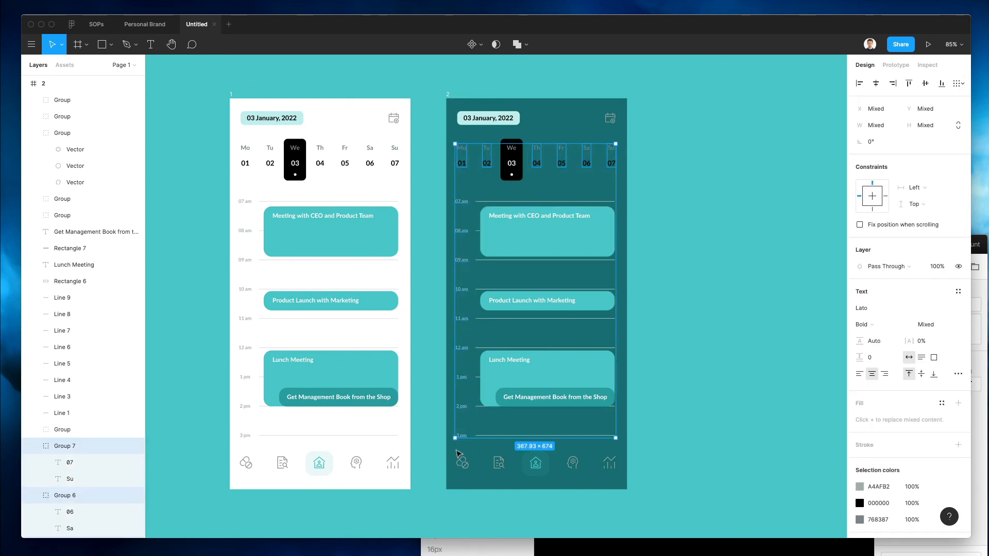
{"action": "key", "text": "i"}
{"action": "left_click", "coordinate": [403, 330]}
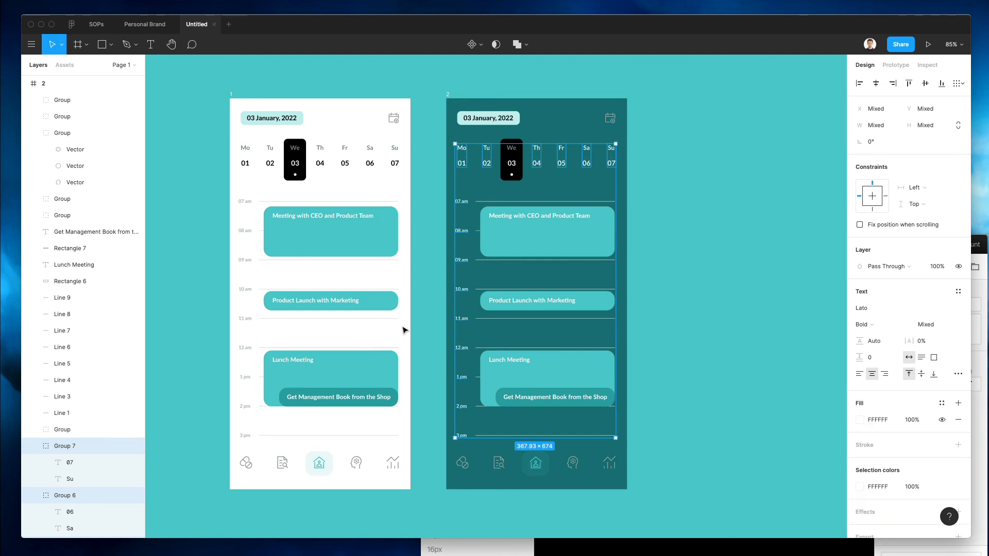
{"action": "left_click", "coordinate": [755, 268]}
- Set the dark frame's hour lines to a white FFFFFF stroke at 30% opacity
{"action": "left_click_drag", "start_coordinate": [474, 195], "coordinate": [480, 446]}
{"action": "key", "text": "i"}
{"action": "left_click", "coordinate": [407, 425]}
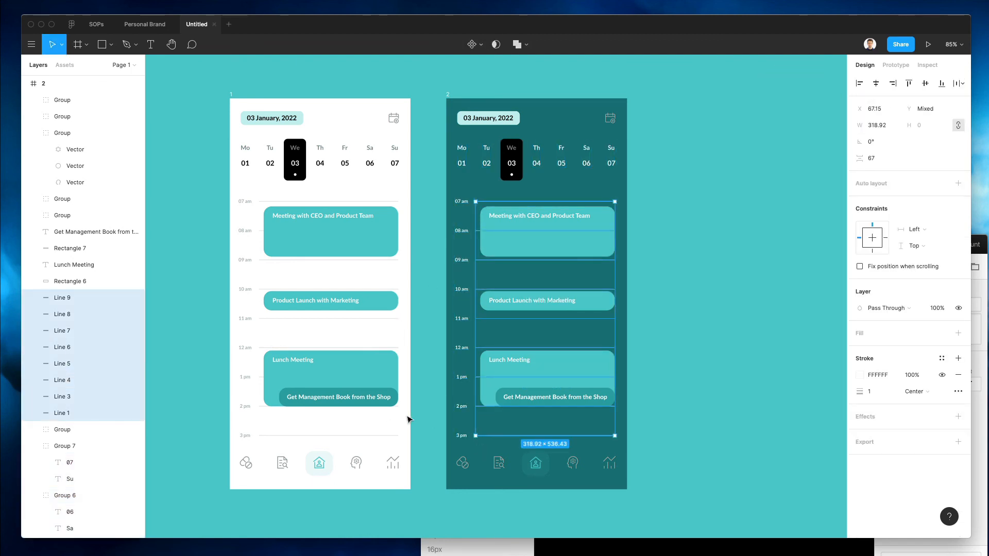
{"action": "key", "text": "3"}
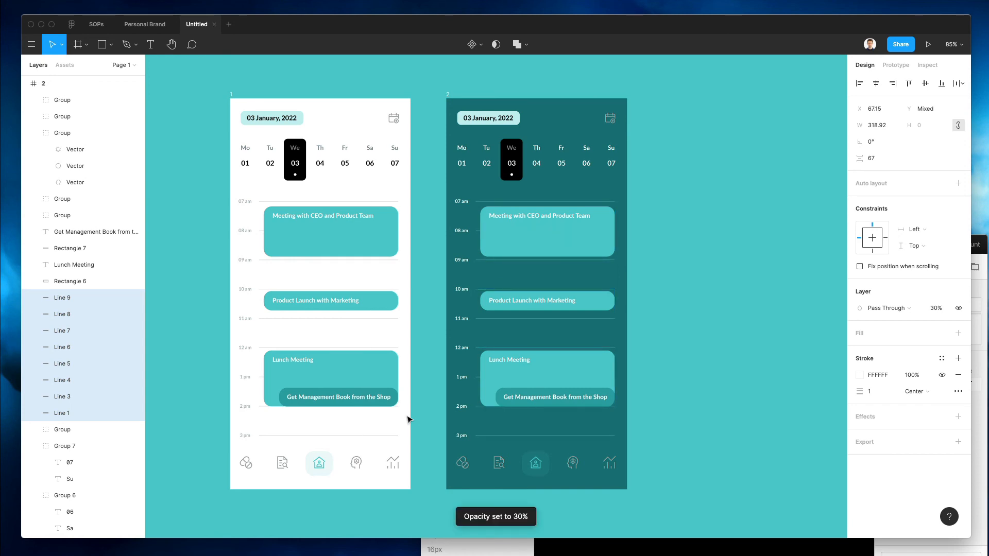
- Recolour the black rectangle behind the selected day We 03 in the dark frame with the event cards' teal
{"action": "scroll", "coordinate": [618, 140], "scroll_direction": "up", "scroll_amount": 3}
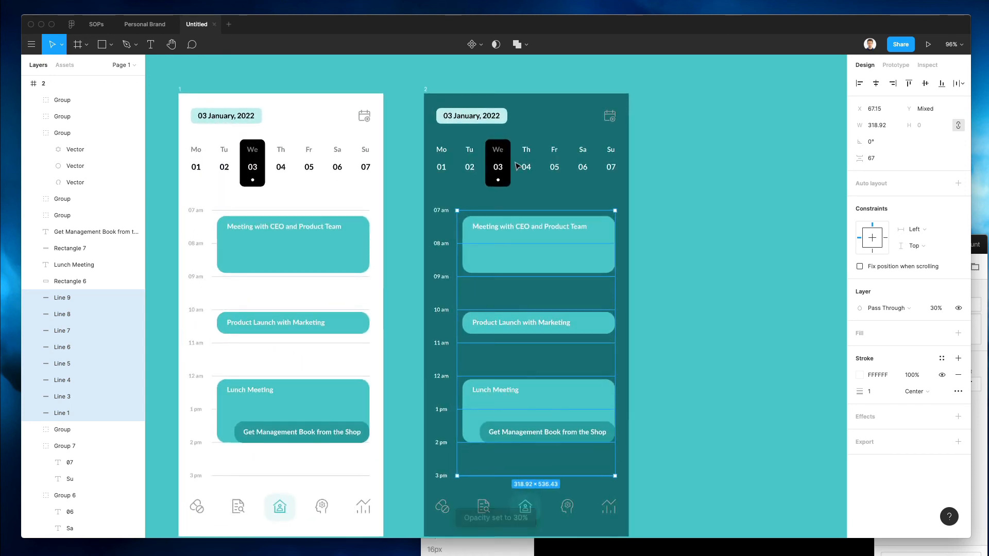
{"action": "left_click", "coordinate": [499, 165], "text": "super"}
{"action": "left_click", "coordinate": [508, 152]}
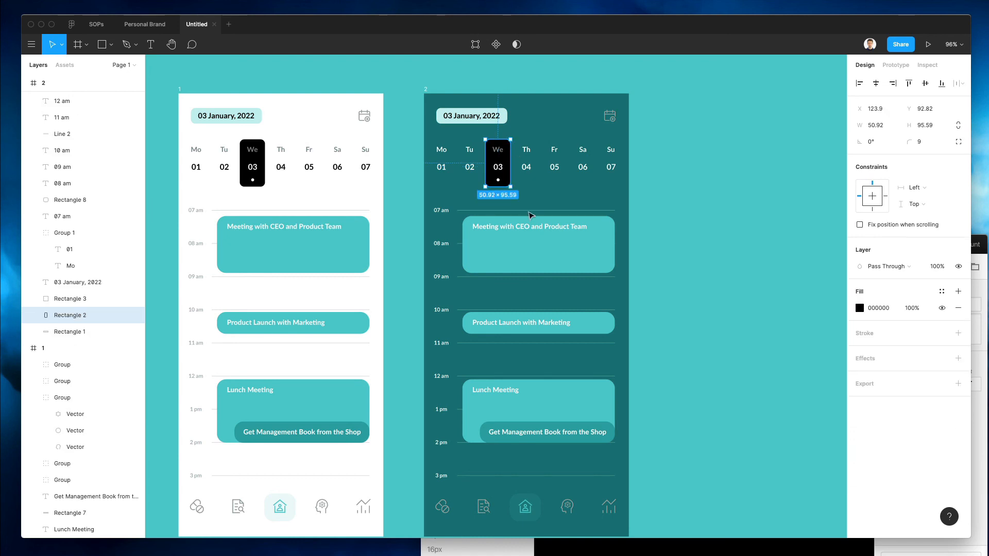
{"action": "key", "text": "i"}
{"action": "left_click", "coordinate": [506, 251]}
{"action": "left_click", "coordinate": [710, 209]}
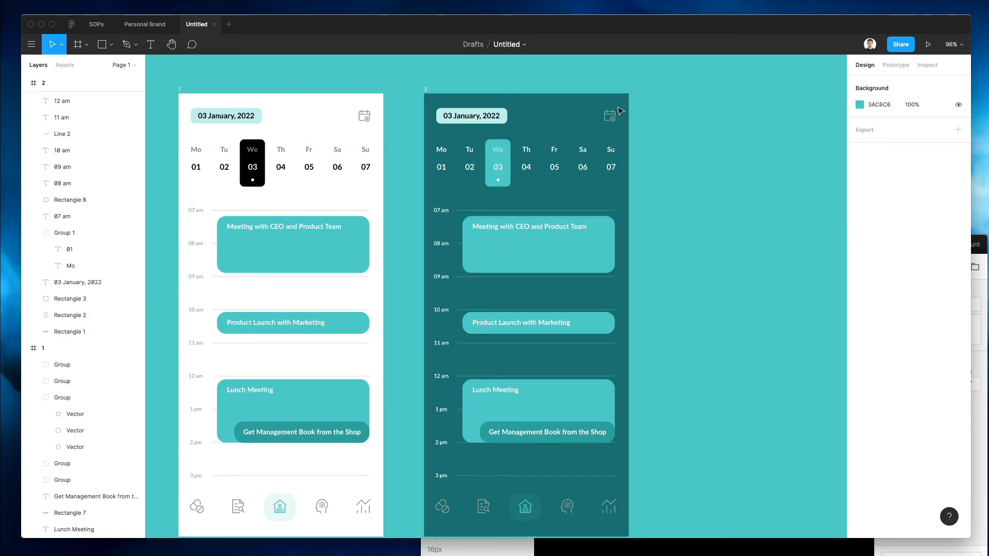
- Recolour the dark frame's calendar icon and inactive bottom icons white, and fill the rounded highlight behind the home icon with FFFFFF
{"action": "mouse_move", "coordinate": [614, 115]}
{"action": "left_mouse_down"}
{"action": "mouse_move", "coordinate": [582, 530]}
{"action": "mouse_move", "coordinate": [578, 413]}
{"action": "mouse_move", "coordinate": [608, 392]}
{"action": "left_mouse_up"}
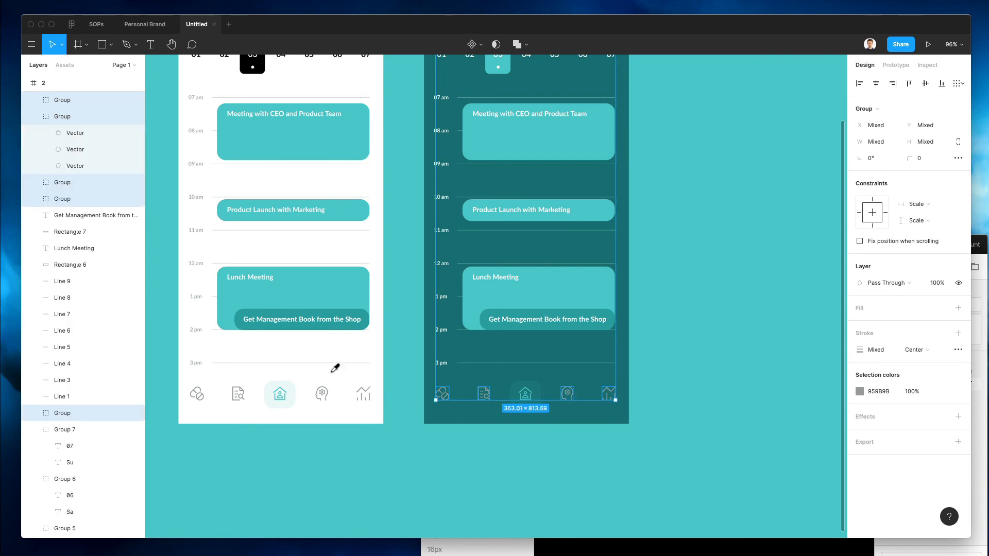
{"action": "left_click", "coordinate": [664, 379]}
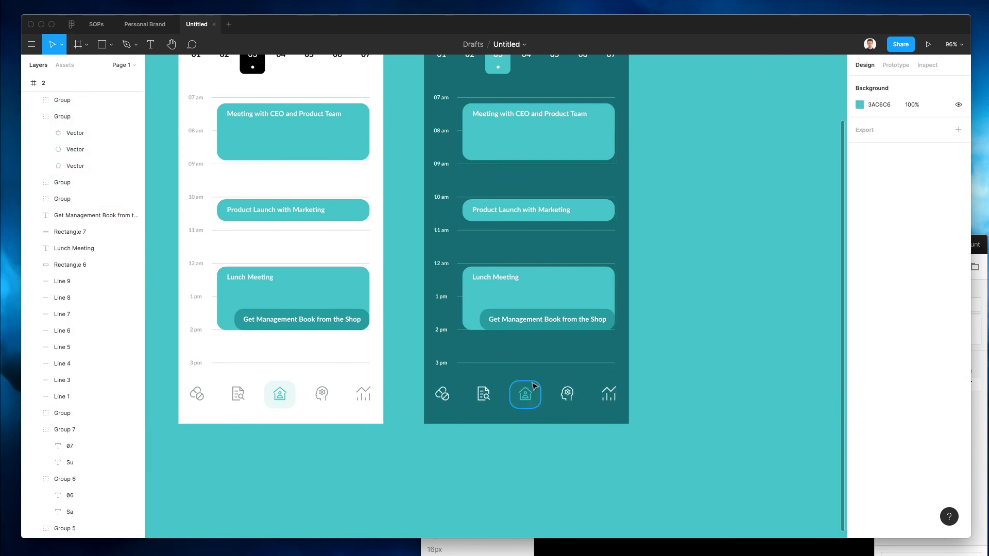
{"action": "left_click", "coordinate": [535, 386]}
{"action": "key", "text": "i"}
{"action": "left_click", "coordinate": [346, 373]}
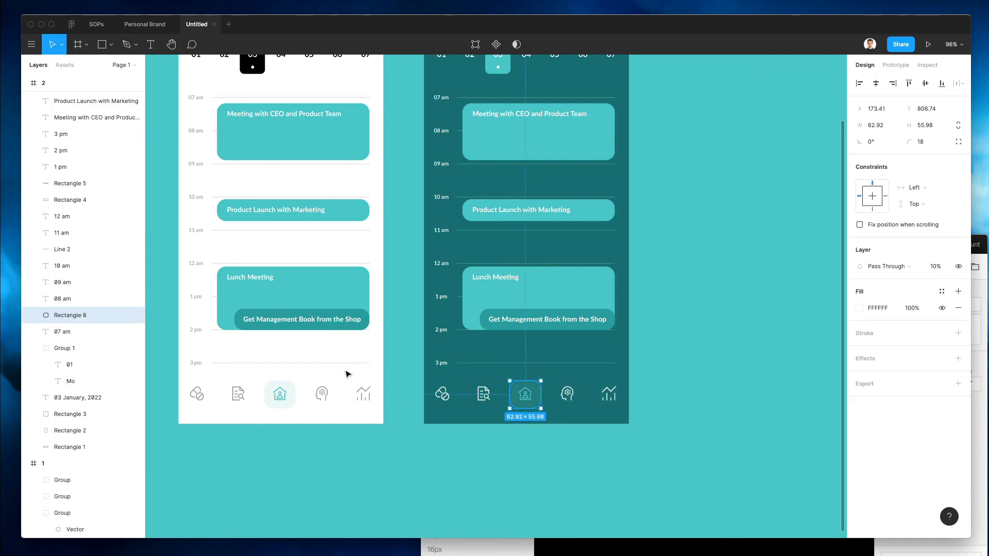
- Set the opacity of the white highlight behind the dark frame's home icon to 14%
{"action": "key", "text": "0"}
{"action": "left_click", "coordinate": [640, 380]}
{"action": "scroll", "coordinate": [639, 382], "scroll_direction": "up", "scroll_amount": 3}
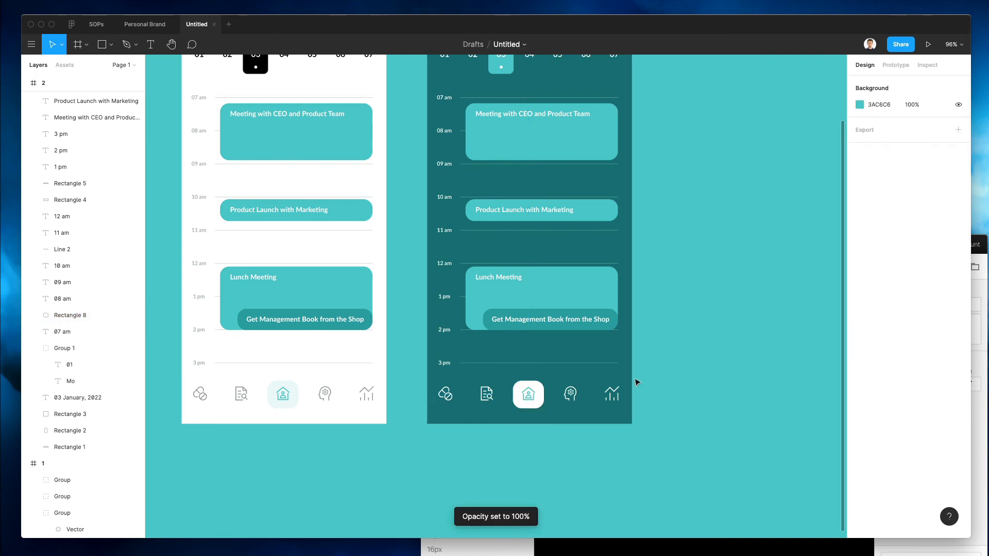
{"action": "left_click", "coordinate": [536, 446]}
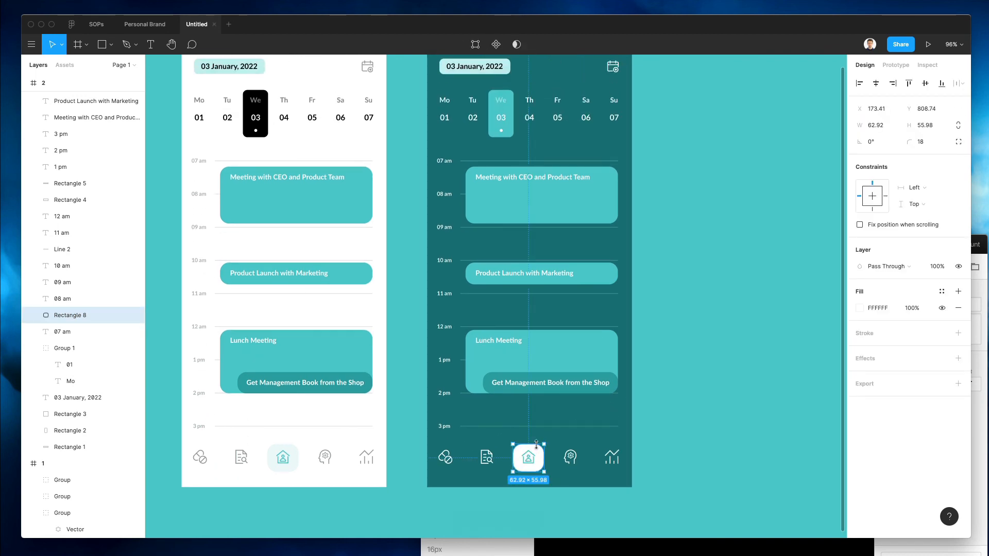
{"action": "key", "text": "7"}
{"action": "key", "text": "1"}
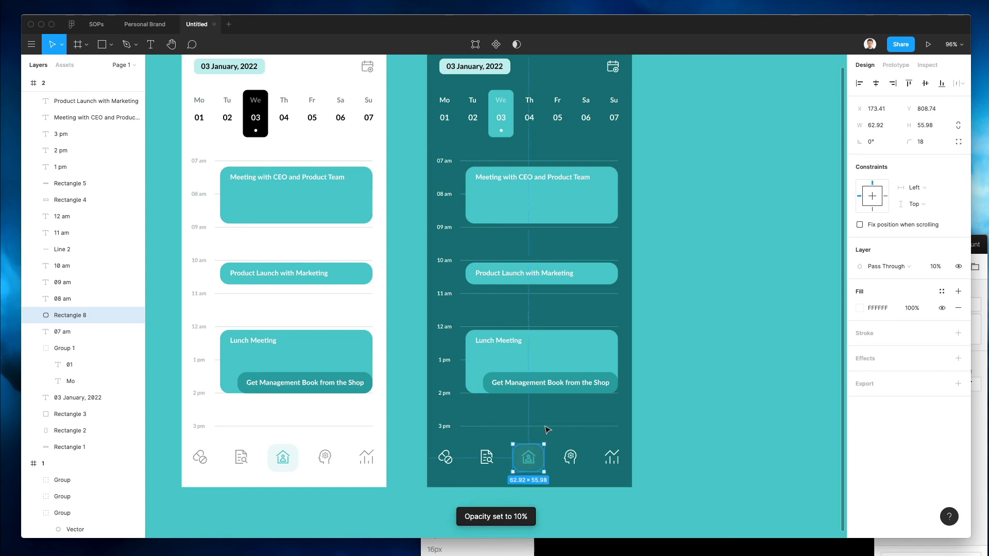
{"action": "key", "text": "4"}
{"action": "left_click", "coordinate": [699, 408]}
{"action": "scroll", "coordinate": [700, 408], "scroll_direction": "up", "scroll_amount": 2}
{"action": "scroll", "coordinate": [700, 408], "scroll_direction": "left", "scroll_amount": 2}
{"action": "scroll", "coordinate": [699, 408], "scroll_direction": "down", "scroll_amount": 2}
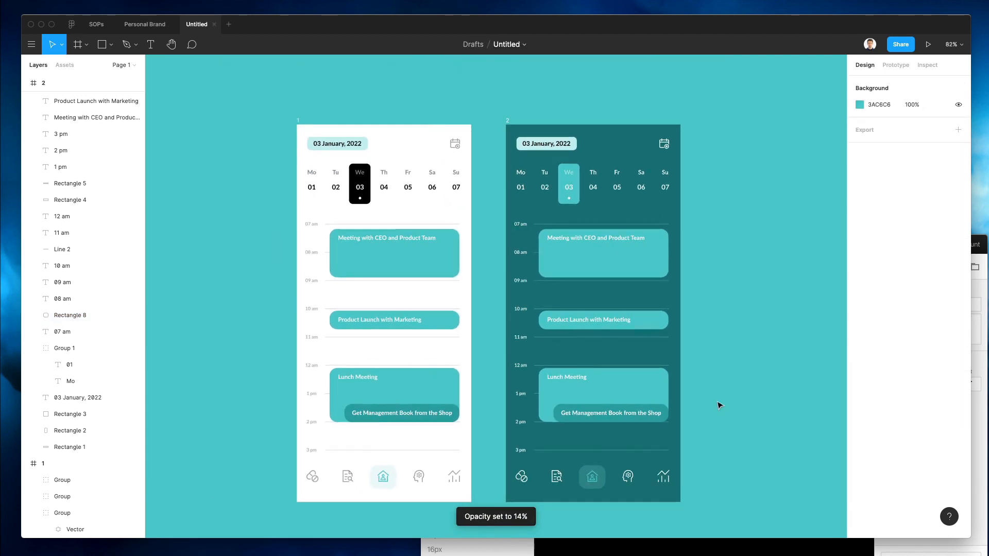
- Fill the date badge behind 03 January, 2022 in the dark frame with the event cards' teal 3AC6C6
{"action": "scroll", "coordinate": [718, 403], "scroll_direction": "right", "scroll_amount": 2}
{"action": "scroll", "coordinate": [718, 403], "scroll_direction": "left", "scroll_amount": 2}
{"action": "scroll", "coordinate": [718, 403], "scroll_direction": "right", "scroll_amount": 1}
{"action": "scroll", "coordinate": [718, 403], "scroll_direction": "down", "scroll_amount": 1}
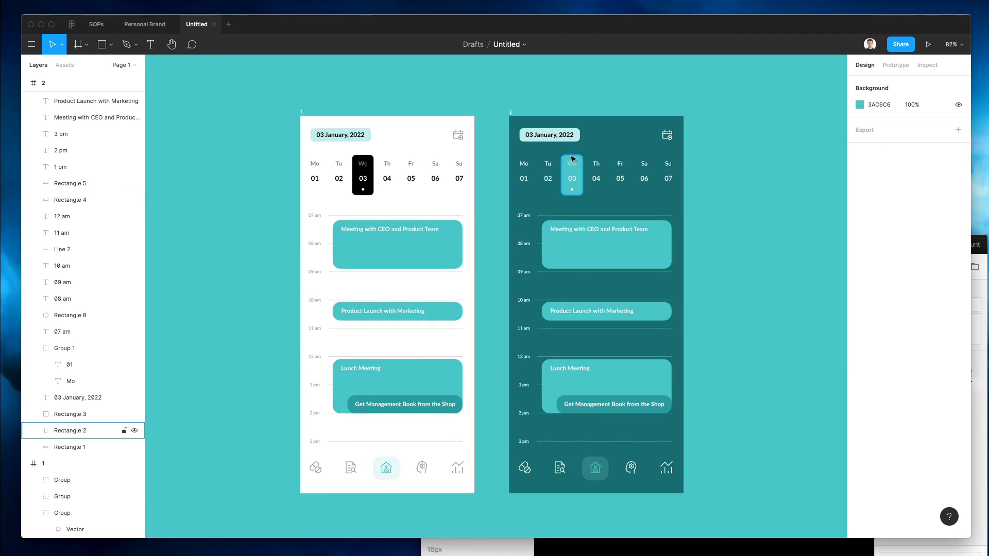
{"action": "left_click", "coordinate": [577, 135]}
{"action": "key", "text": "i"}
{"action": "left_click", "coordinate": [437, 151]}
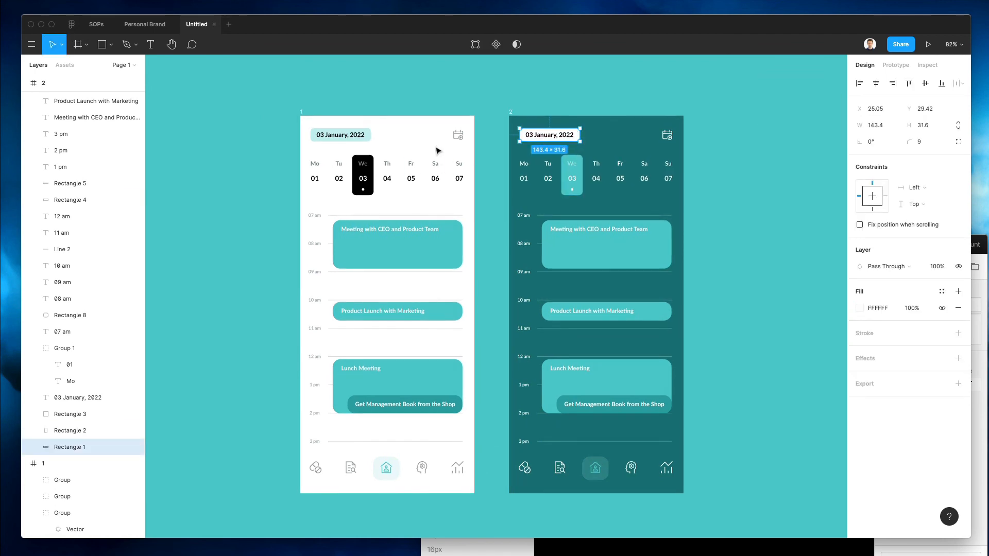
{"action": "key", "text": "i"}
{"action": "left_click", "coordinate": [650, 237]}
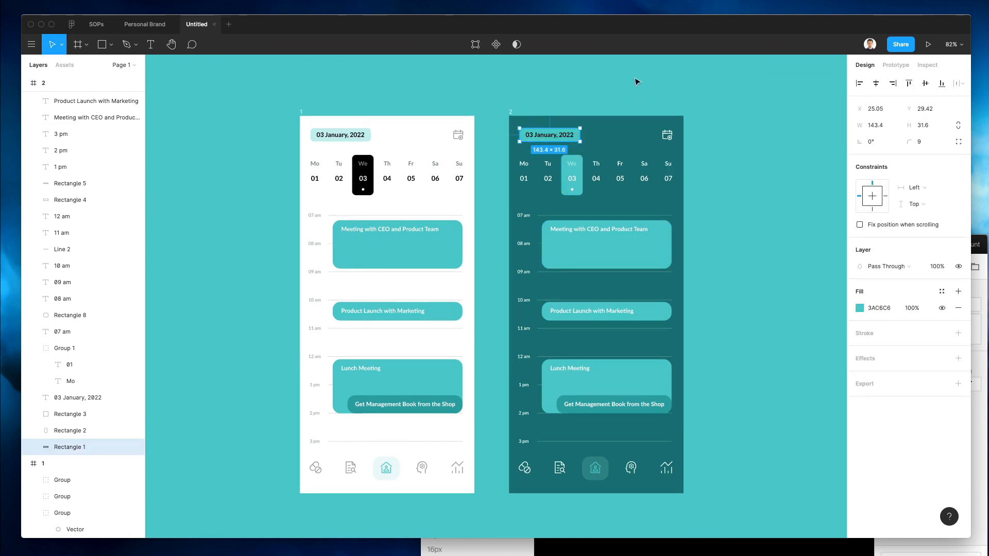
- Recolour the 03 January, 2022 text in the dark frame white (FFFFFF), sampled from the original frame
{"action": "left_click", "coordinate": [565, 138]}
{"action": "key", "text": "i"}
{"action": "left_click", "coordinate": [393, 137]}
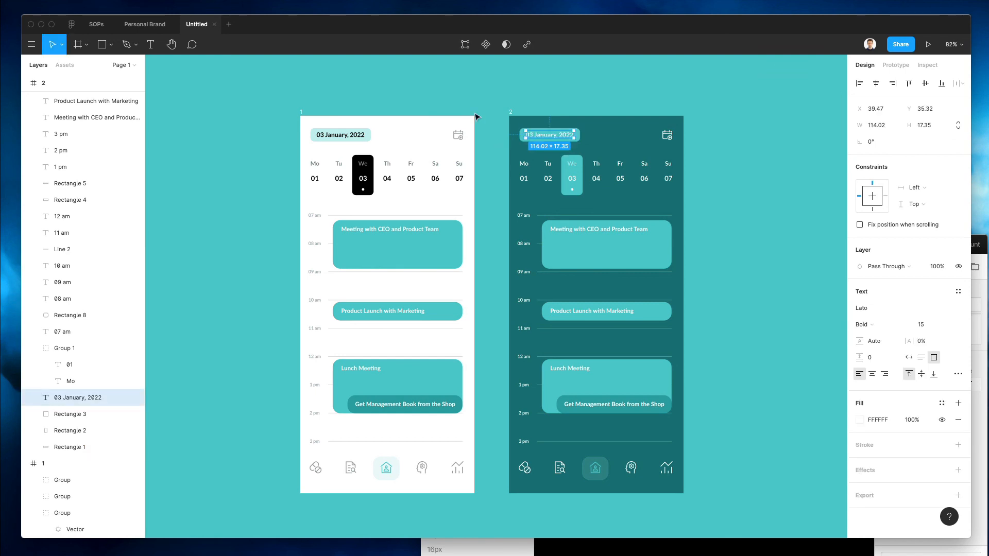
{"action": "left_click", "coordinate": [539, 109]}
- Duplicate the original white frame and place the copy on the far side of the dark frame, aligned with both
{"action": "scroll", "coordinate": [589, 96], "scroll_direction": "right", "scroll_amount": 3}
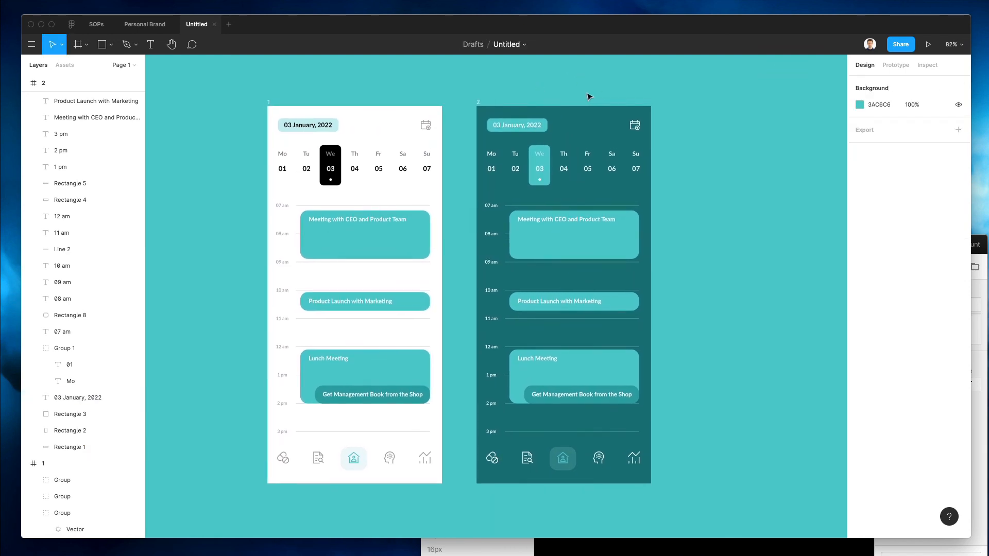
{"action": "left_click", "coordinate": [271, 104]}
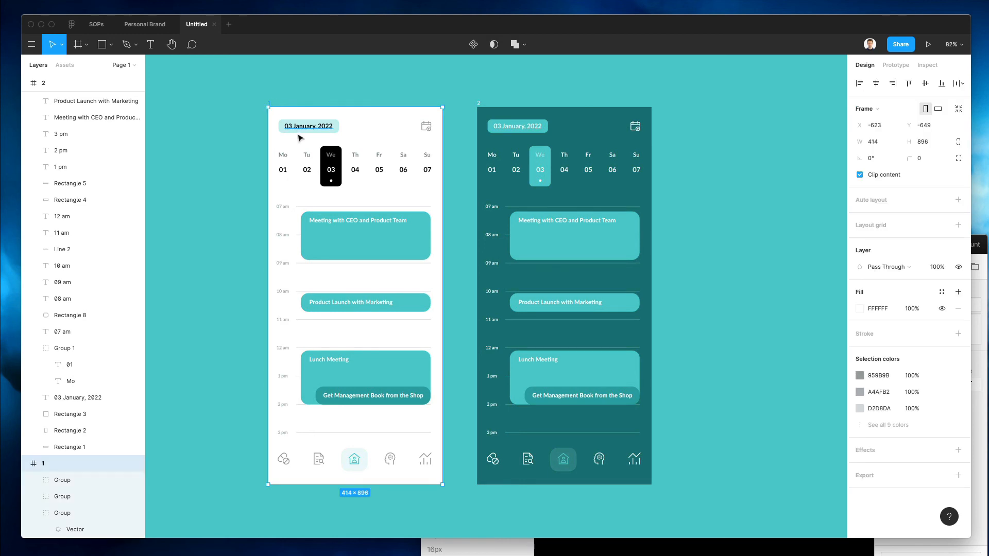
{"action": "scroll", "coordinate": [363, 141], "scroll_direction": "left", "scroll_amount": 1}
{"action": "left_click_drag", "start_coordinate": [325, 148], "coordinate": [738, 149]}
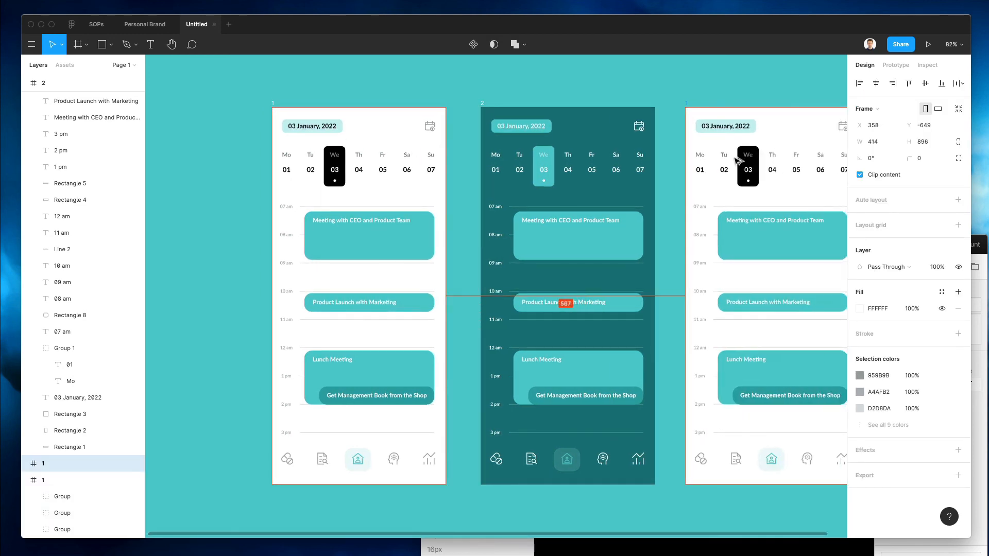
{"action": "scroll", "coordinate": [773, 239], "scroll_direction": "right", "scroll_amount": 8}
- Change the fill of the Meeting with CEO and Product Team card in the third frame to mustard yellow C5C900
{"action": "left_click", "coordinate": [696, 250]}
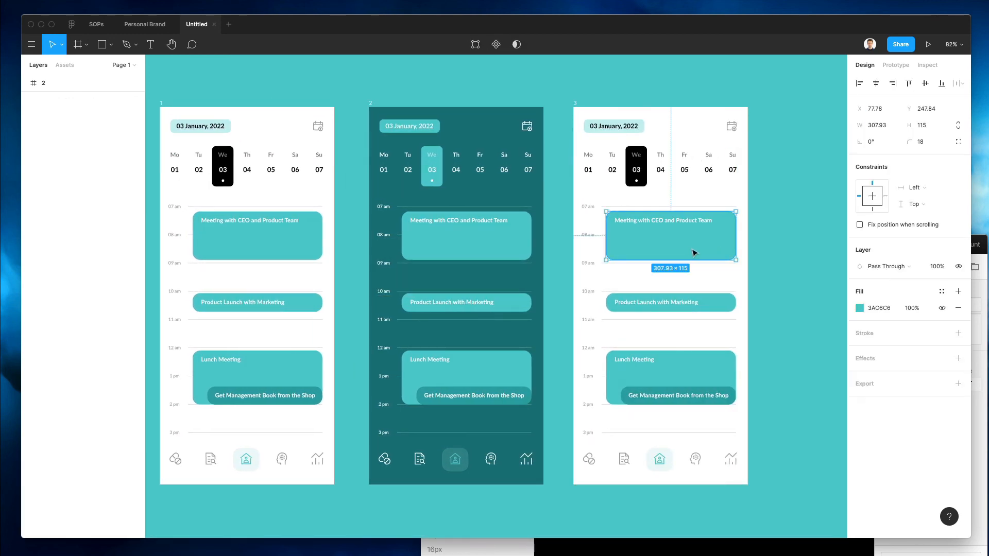
{"action": "left_click", "coordinate": [858, 308]}
{"action": "left_click_drag", "start_coordinate": [776, 416], "coordinate": [770, 417]}
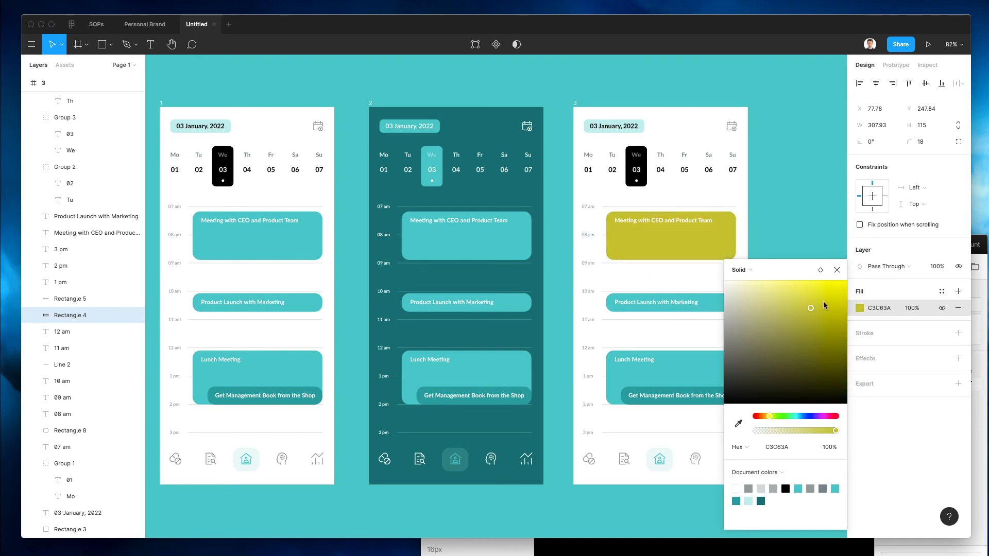
{"action": "left_click_drag", "start_coordinate": [824, 305], "coordinate": [855, 307]}
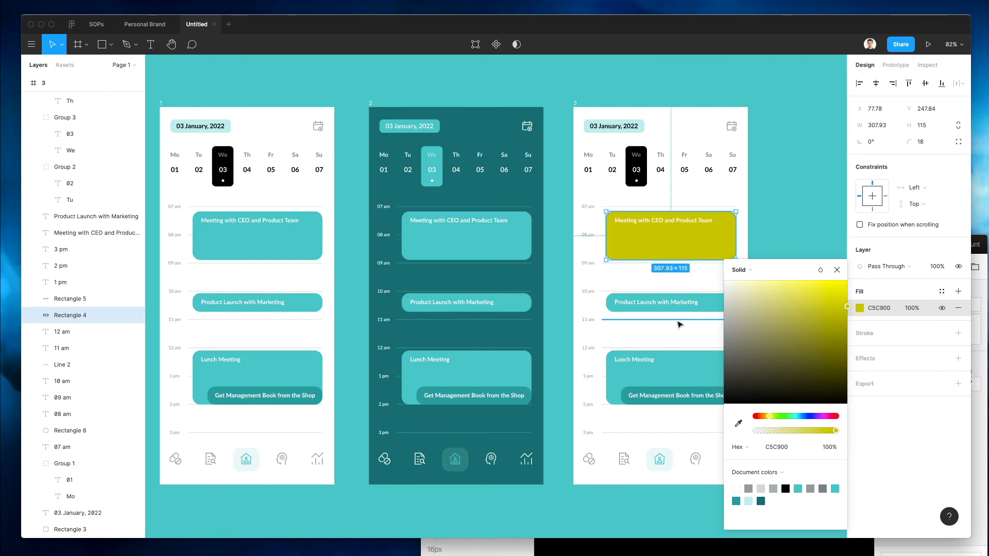
- Change the fill of the Lunch Meeting card in the third frame to bright green
{"action": "left_click", "coordinate": [715, 309]}
{"action": "left_click", "coordinate": [707, 366]}
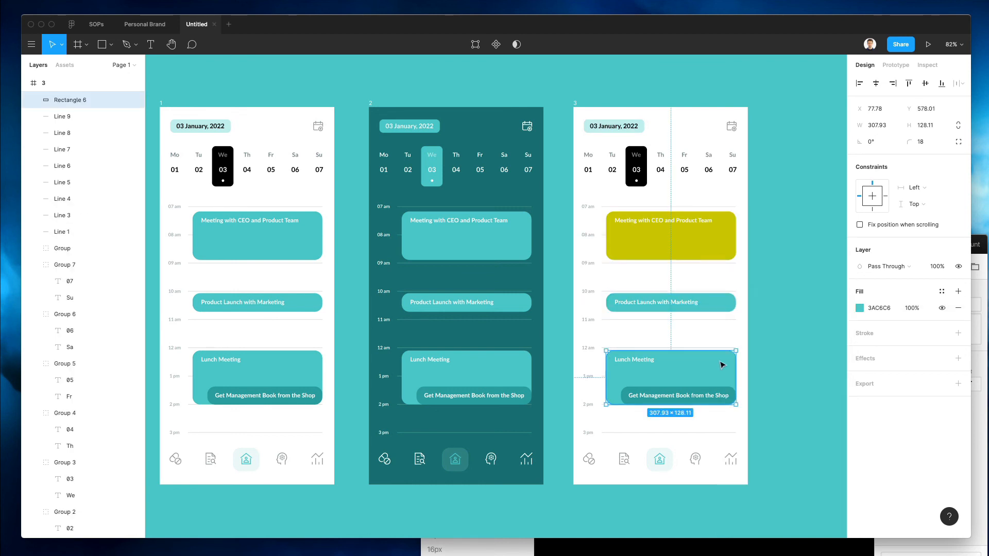
{"action": "left_click", "coordinate": [859, 309]}
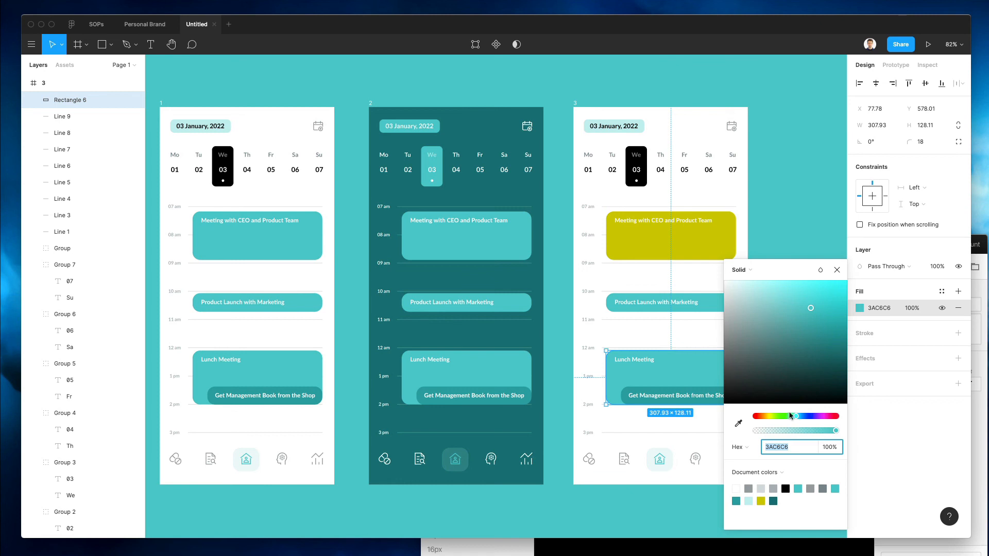
{"action": "left_click_drag", "start_coordinate": [789, 416], "coordinate": [783, 416]}
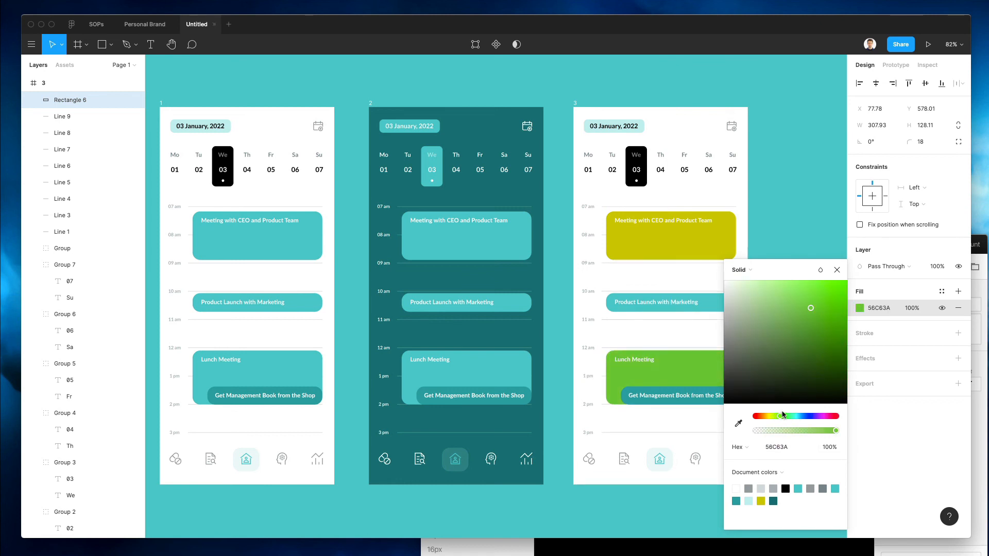
- Fill the Get Management Book from the Shop card with the Lunch Meeting card's green and darken it to 009006
{"action": "left_click", "coordinate": [652, 389]}
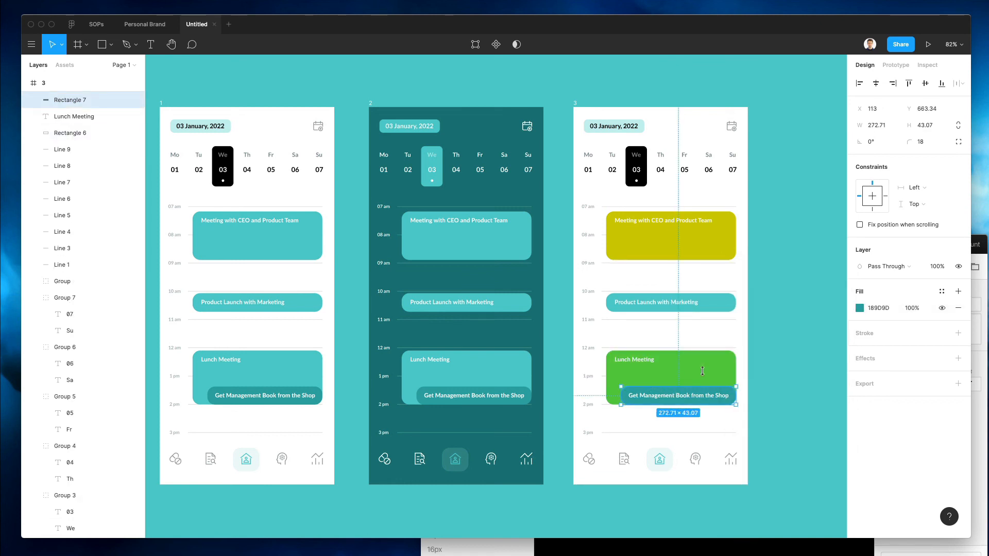
{"action": "key", "text": "i"}
{"action": "left_click", "coordinate": [716, 368]}
{"action": "left_click", "coordinate": [859, 308]}
{"action": "left_click_drag", "start_coordinate": [810, 308], "coordinate": [853, 332]}
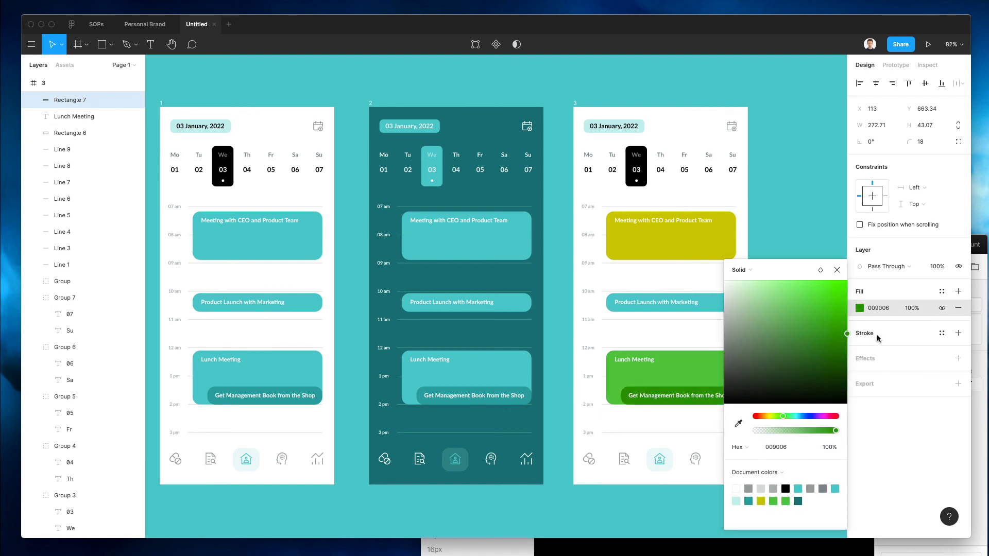
- Shift the fill hue of the third frame's Meeting with CEO and Product Team card to a strong blue
{"action": "left_click", "coordinate": [782, 224]}
{"action": "left_click", "coordinate": [718, 249]}
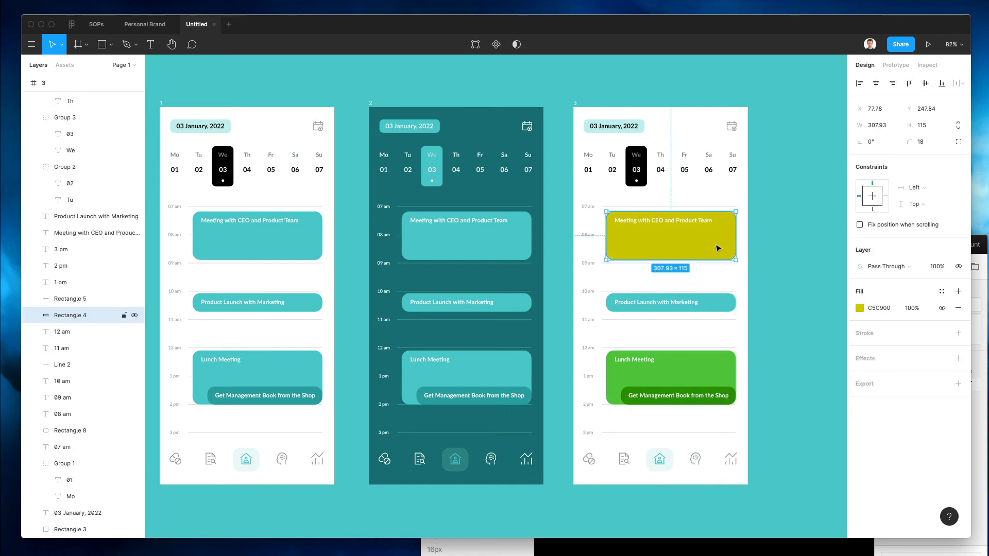
{"action": "left_click", "coordinate": [859, 308]}
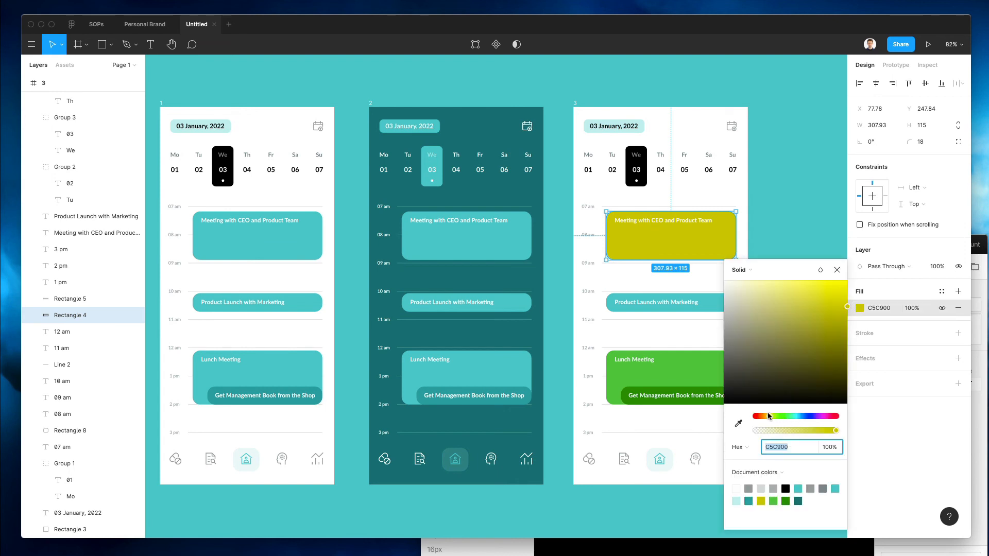
{"action": "left_click_drag", "start_coordinate": [768, 416], "coordinate": [763, 416]}
{"action": "left_click_drag", "start_coordinate": [765, 416], "coordinate": [800, 417]}
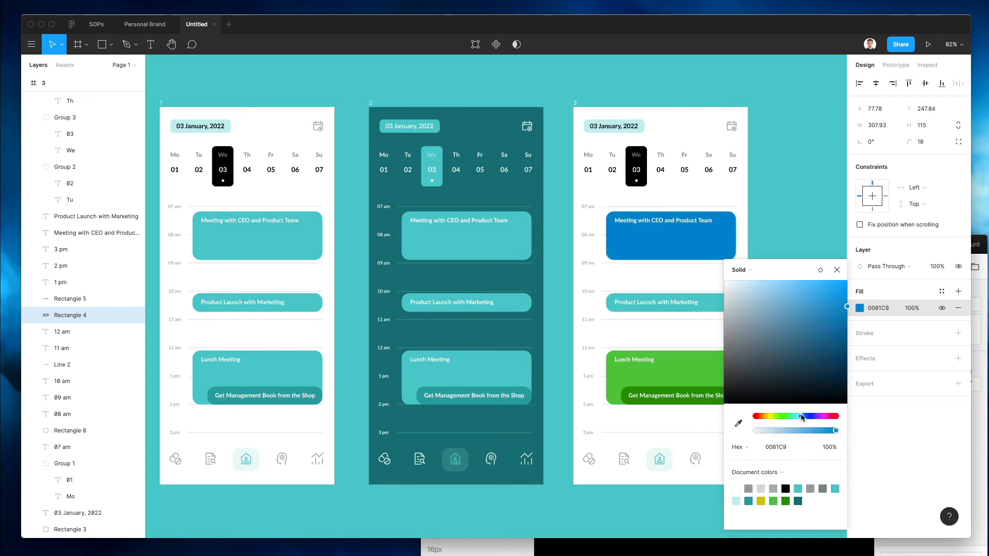
{"action": "left_click", "coordinate": [762, 126]}
{"action": "scroll", "coordinate": [787, 199], "scroll_direction": "left", "scroll_amount": 2}
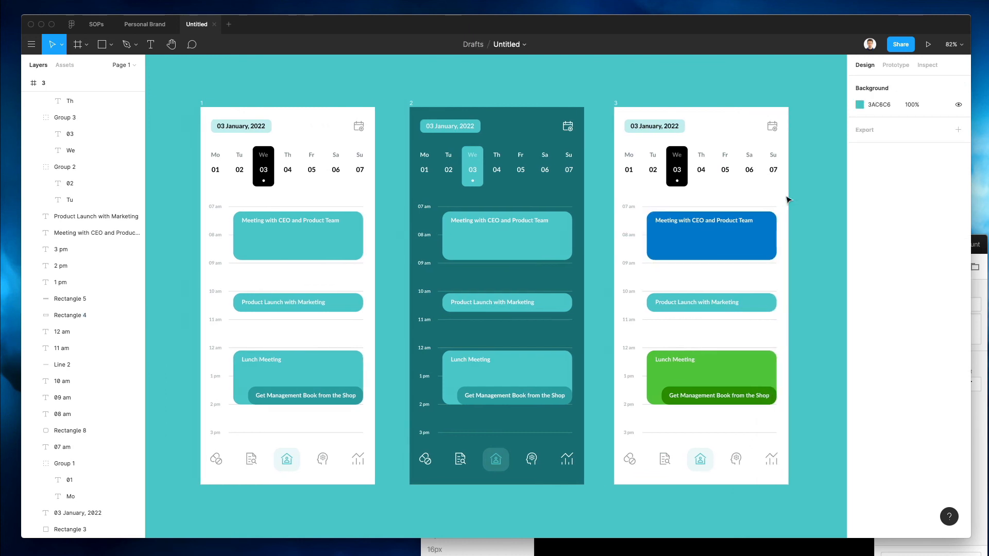
{"action": "scroll", "coordinate": [787, 199], "scroll_direction": "left", "scroll_amount": 1}
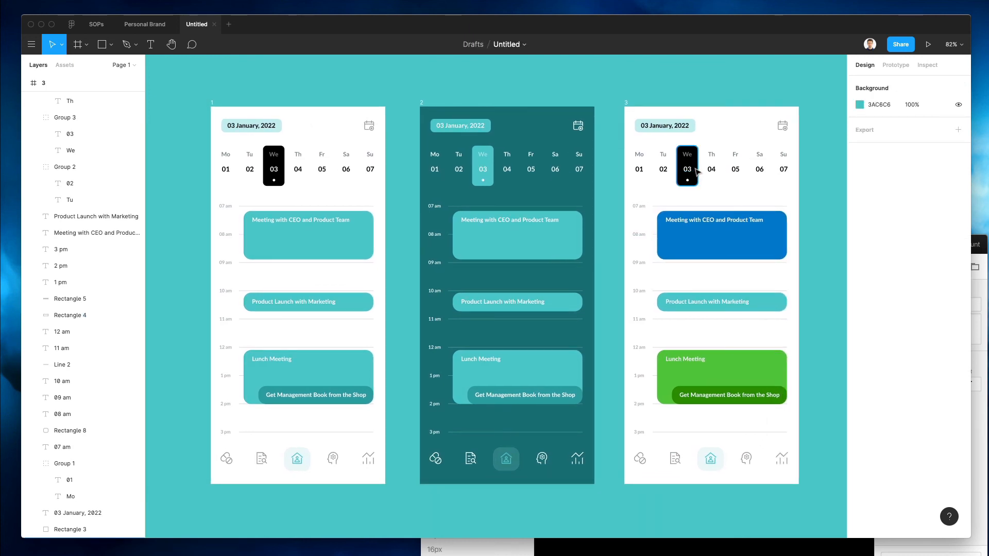
{"action": "scroll", "coordinate": [756, 191], "scroll_direction": "right", "scroll_amount": 1}
{"action": "scroll", "coordinate": [812, 227], "scroll_direction": "right", "scroll_amount": 2}
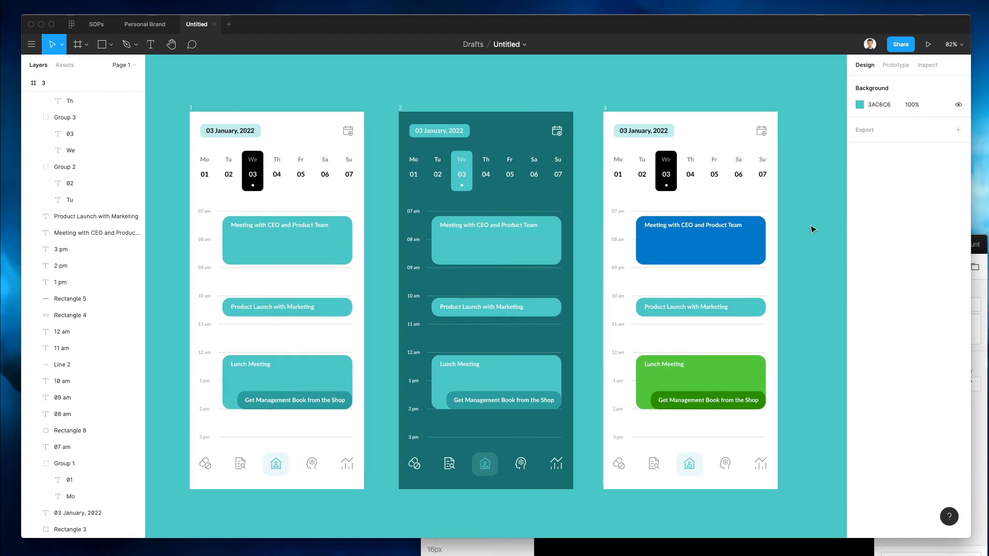